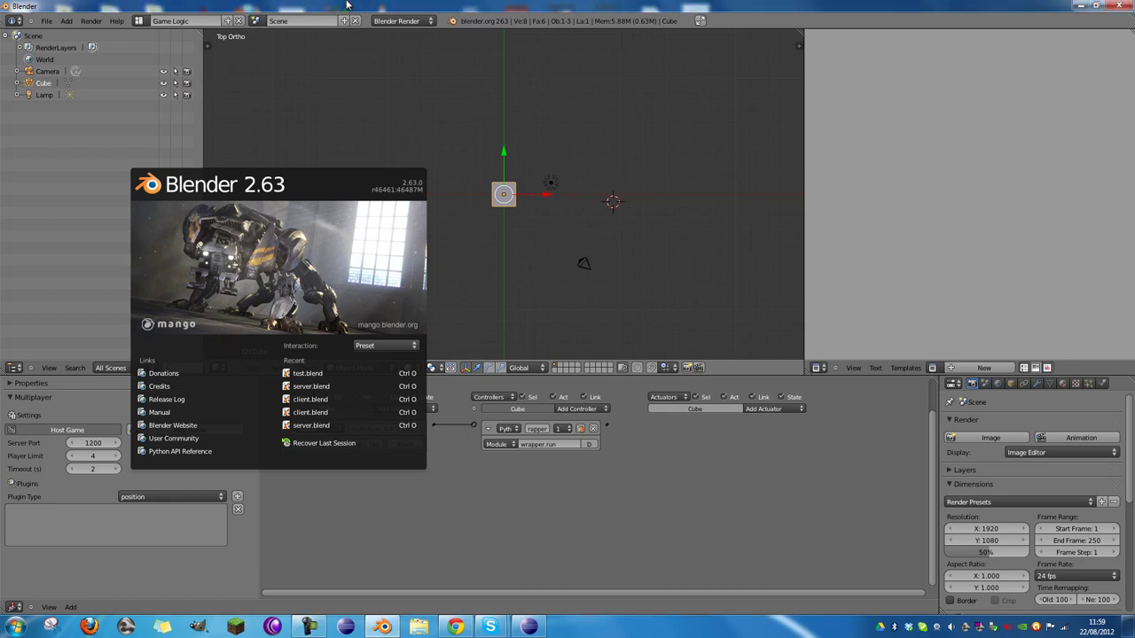
Step: Dismiss the splash screen, collapse the multiplayer settings and expand the cube's game properties
left_click(35, 406)
left_click(19, 396)
left_click(20, 385)
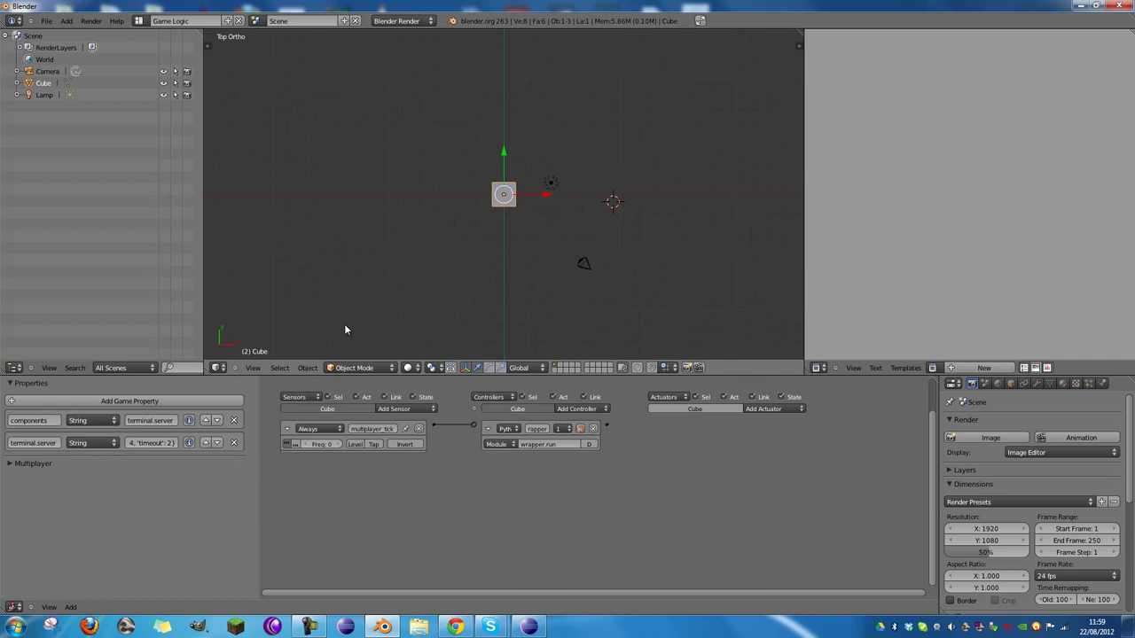
left_click(46, 20)
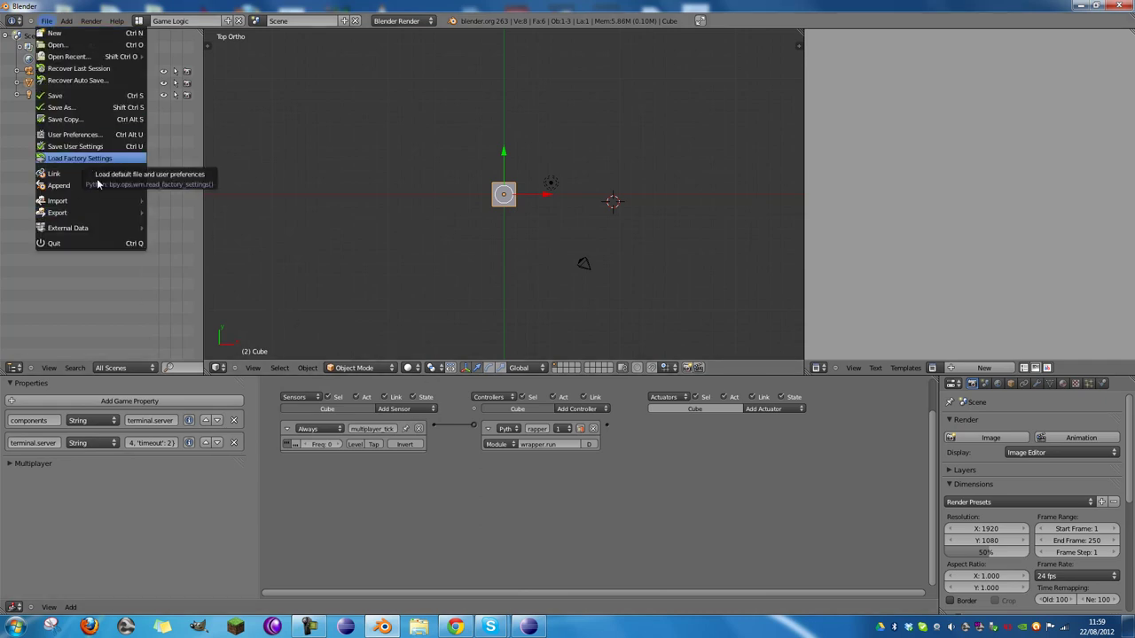
Step: Add two float game properties to the cube and rearrange the order of its property list
left_click(218, 401)
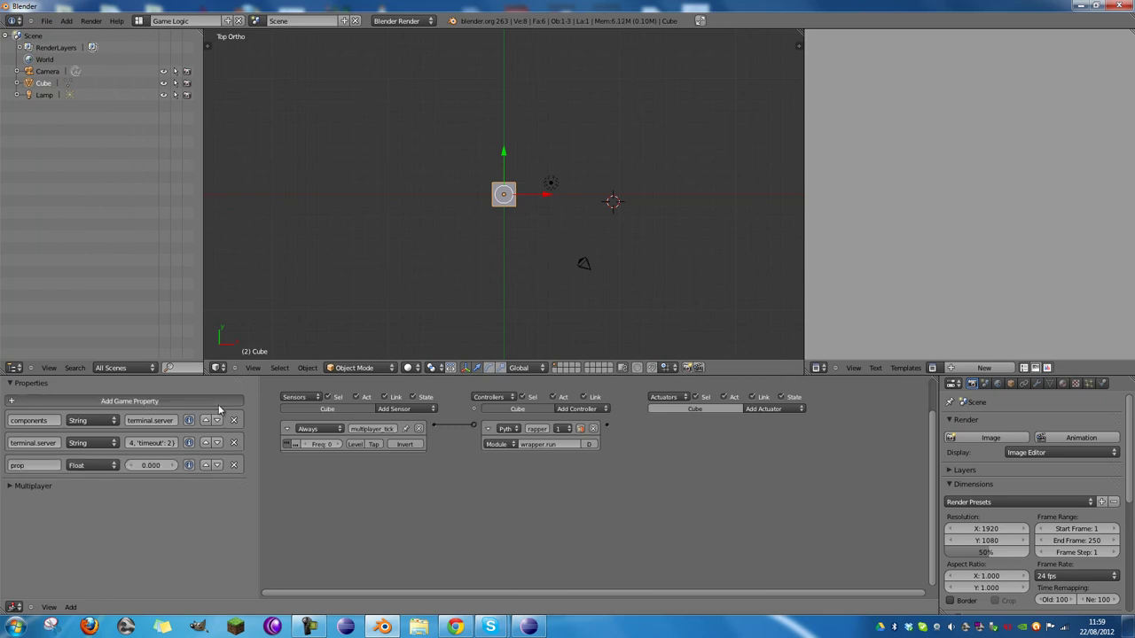
left_click(218, 401)
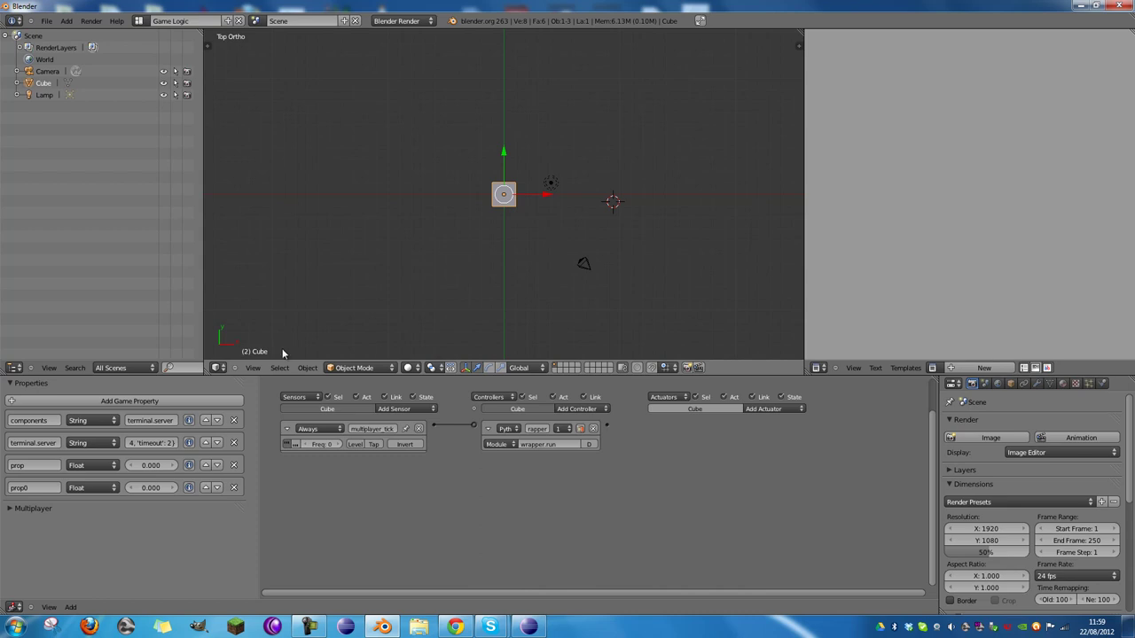
left_click(207, 443)
left_click(218, 442)
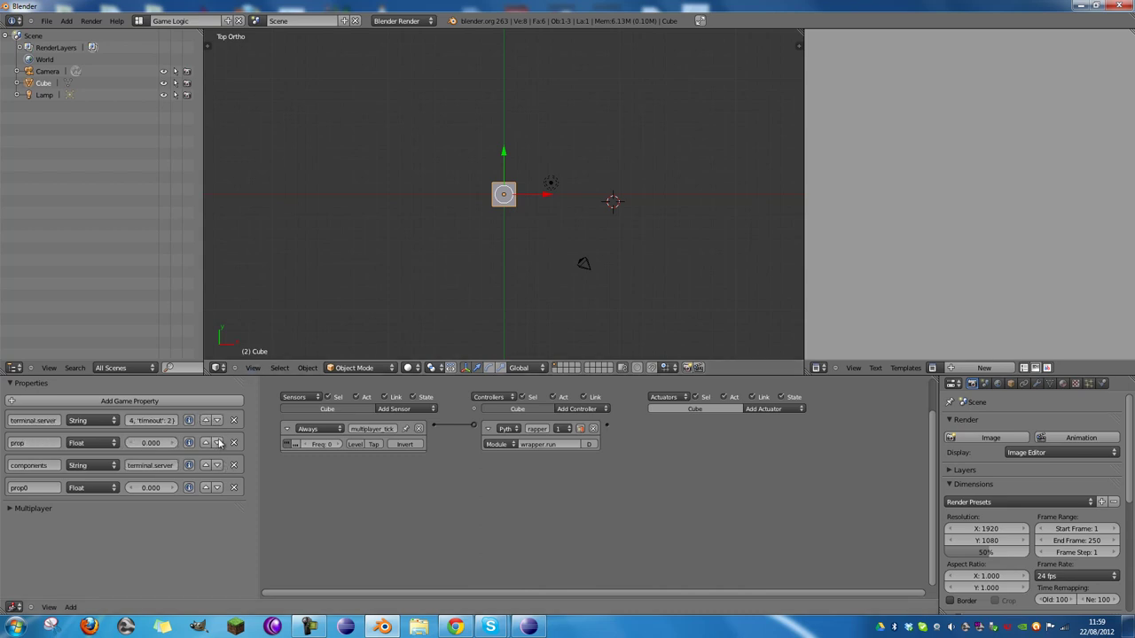
left_click(218, 443)
left_click(215, 446)
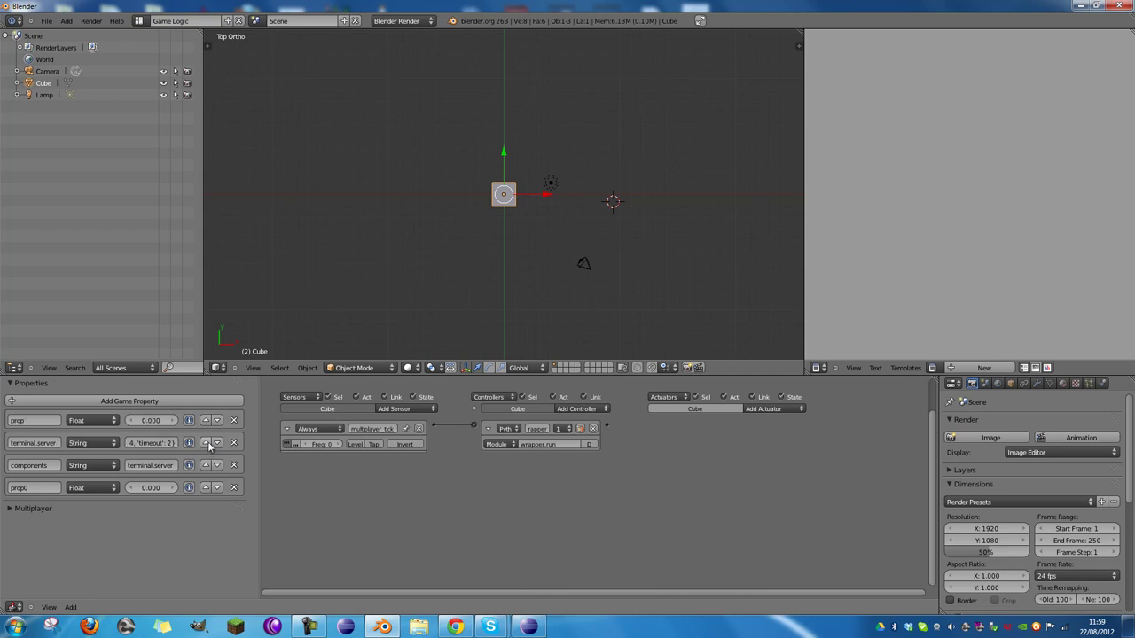
left_click(217, 420)
left_click(217, 443)
left_click(217, 464)
Step: Remove the two added float properties, keeping only components and terminal.server on the cube
left_click(236, 465)
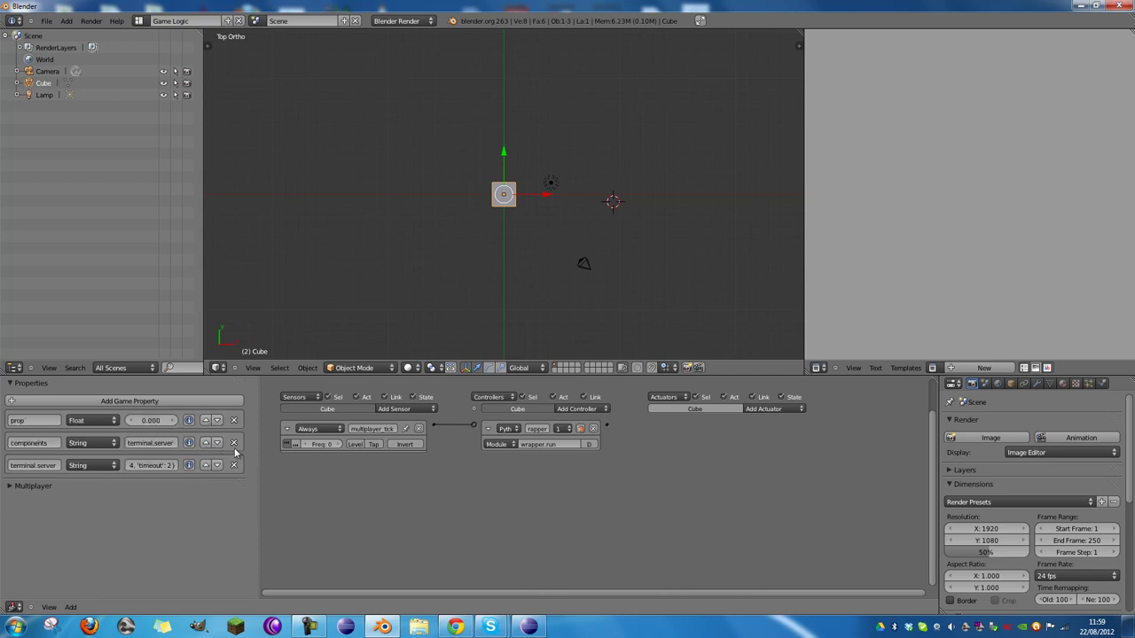
left_click(234, 421)
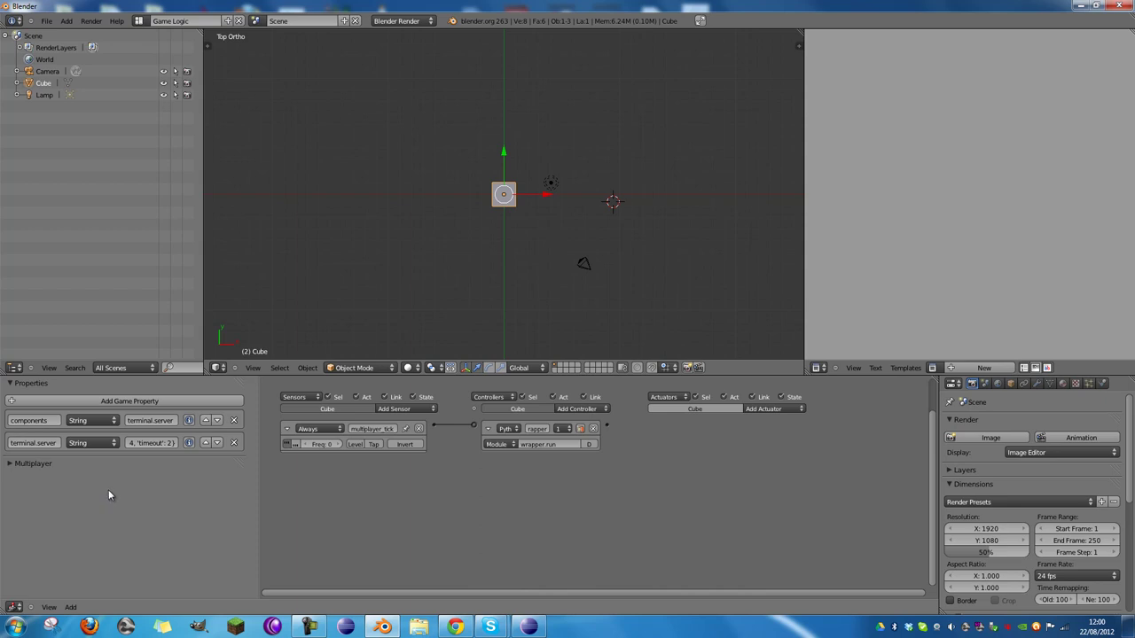
Step: Add two game properties to the cube, and move terminal.server one place down the list and back up
left_click(111, 400)
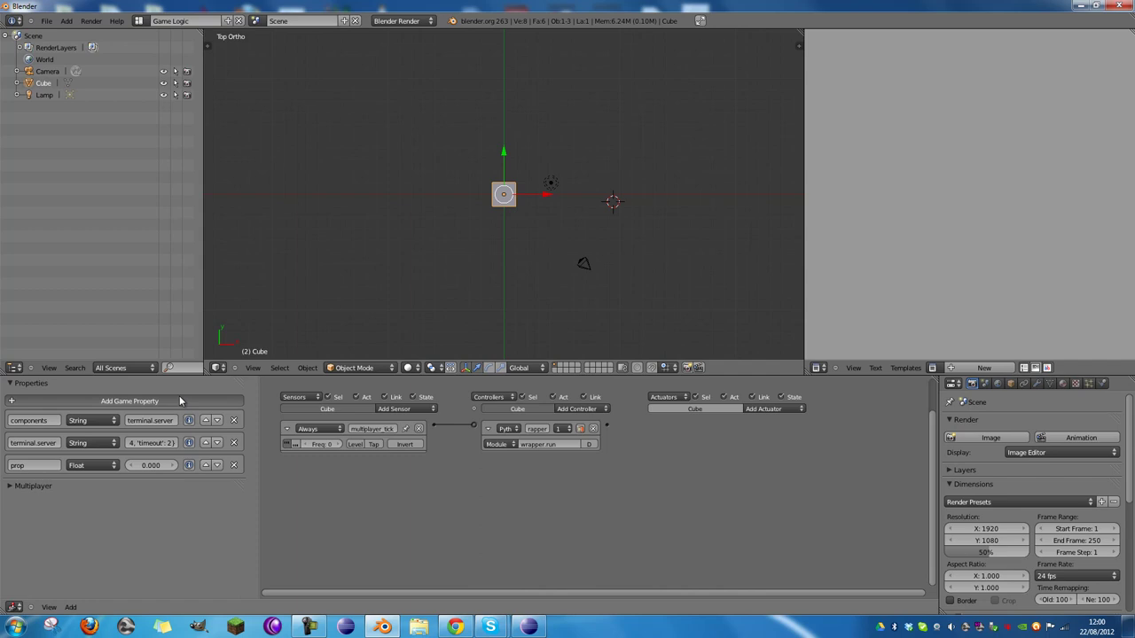
left_click(129, 401)
left_click(217, 442)
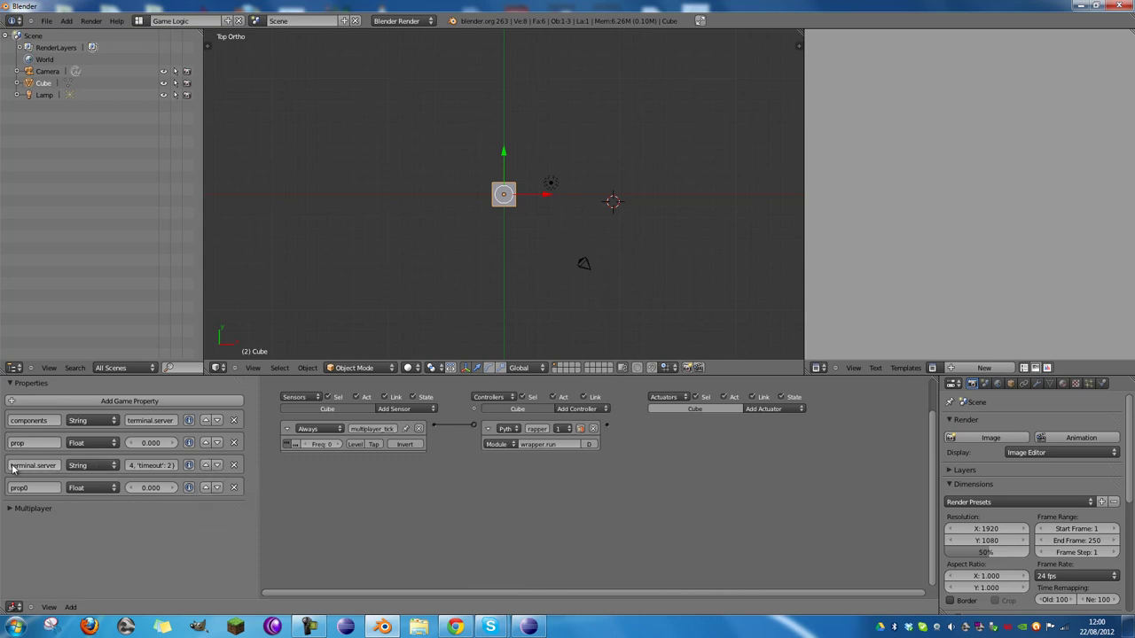
left_click(206, 466)
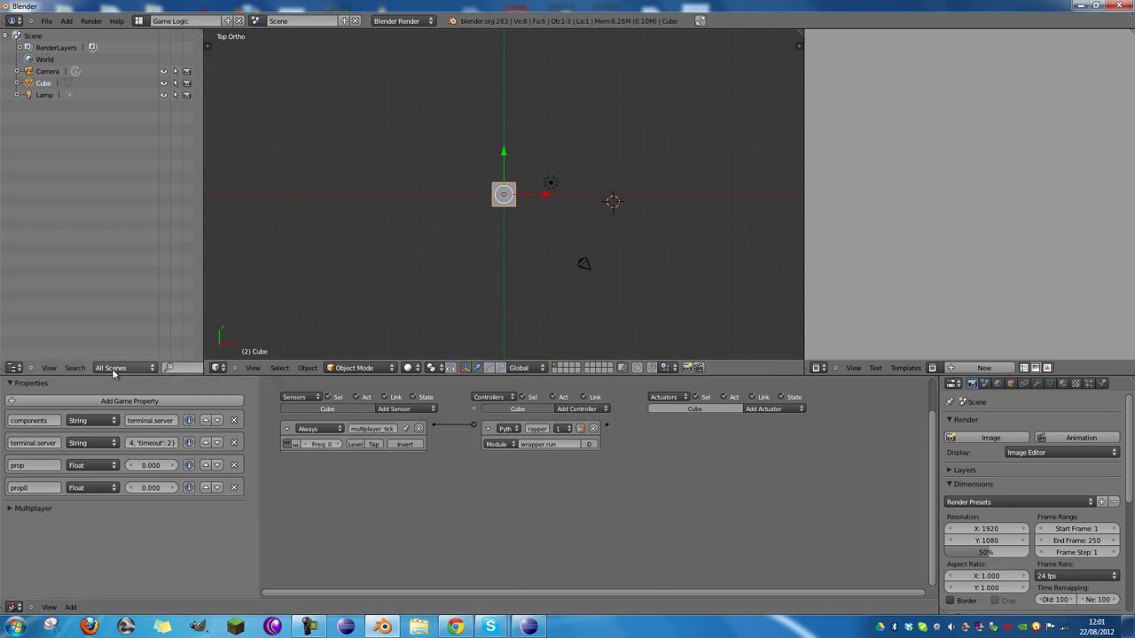
Step: Delete the prop and prop0 game properties from the cube
left_click(189, 385)
left_click(189, 385)
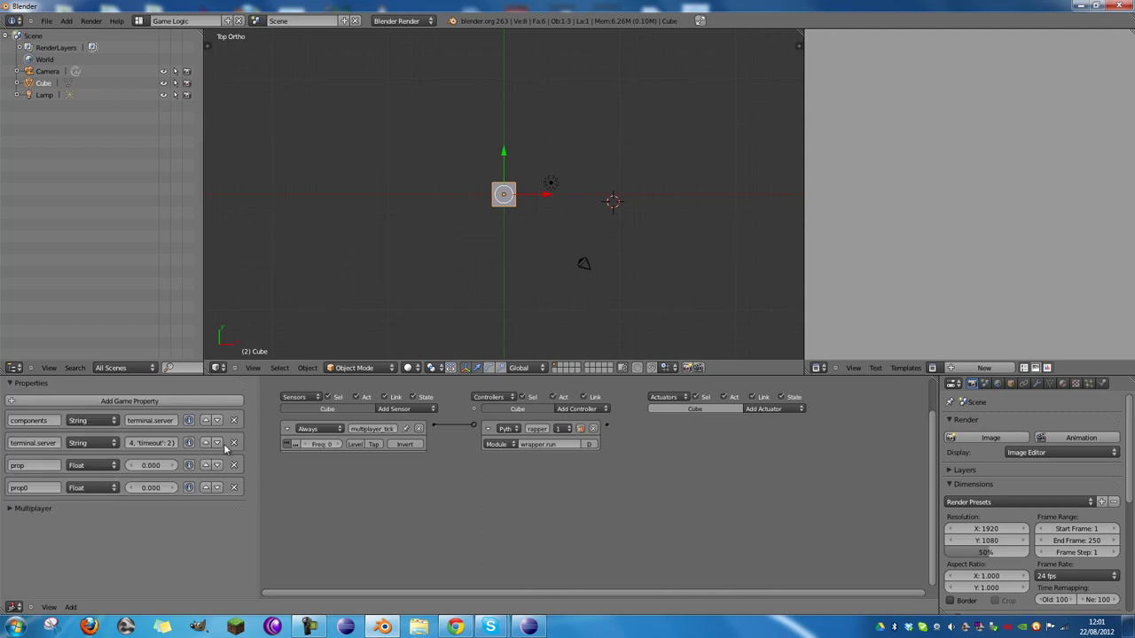
left_click(233, 465)
left_click(233, 464)
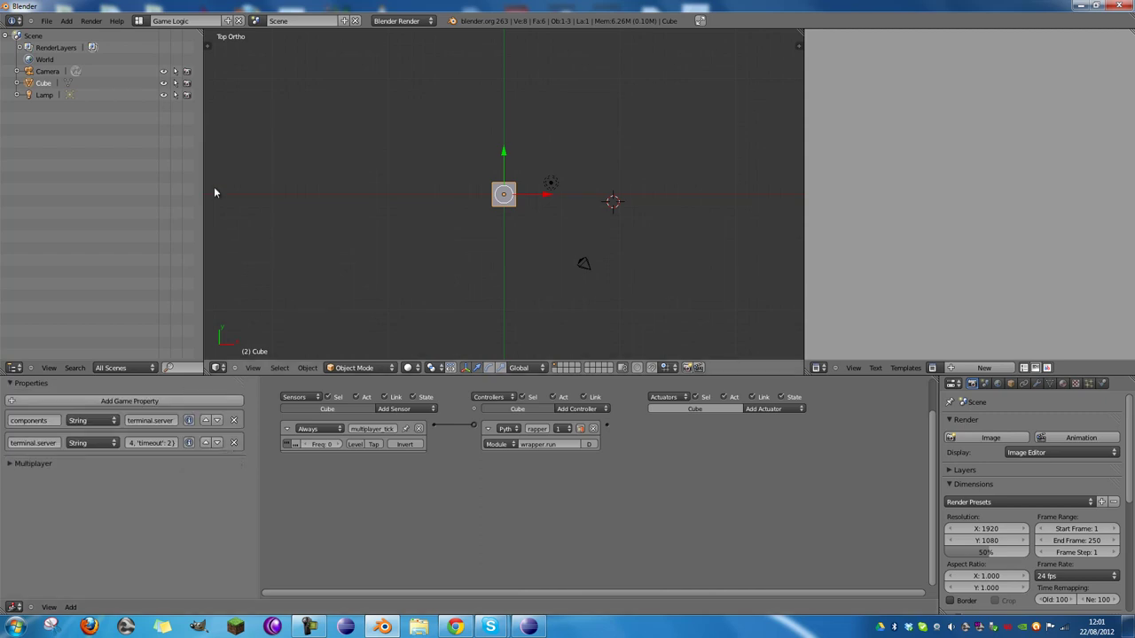
Step: Run the check for updates several times
left_click(113, 23)
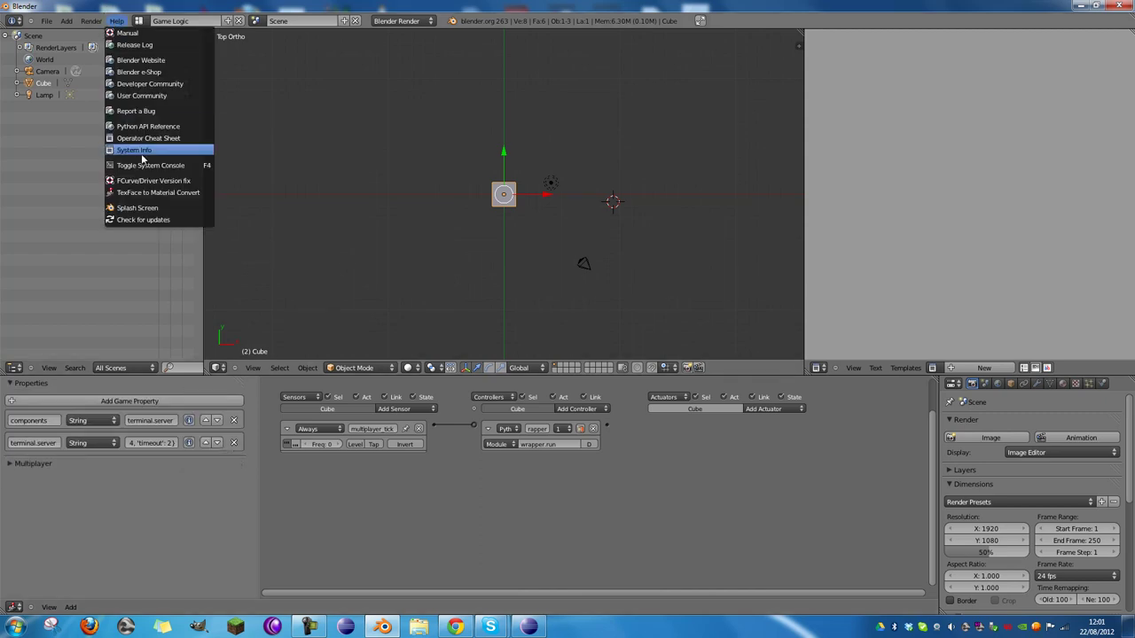
left_click(170, 220)
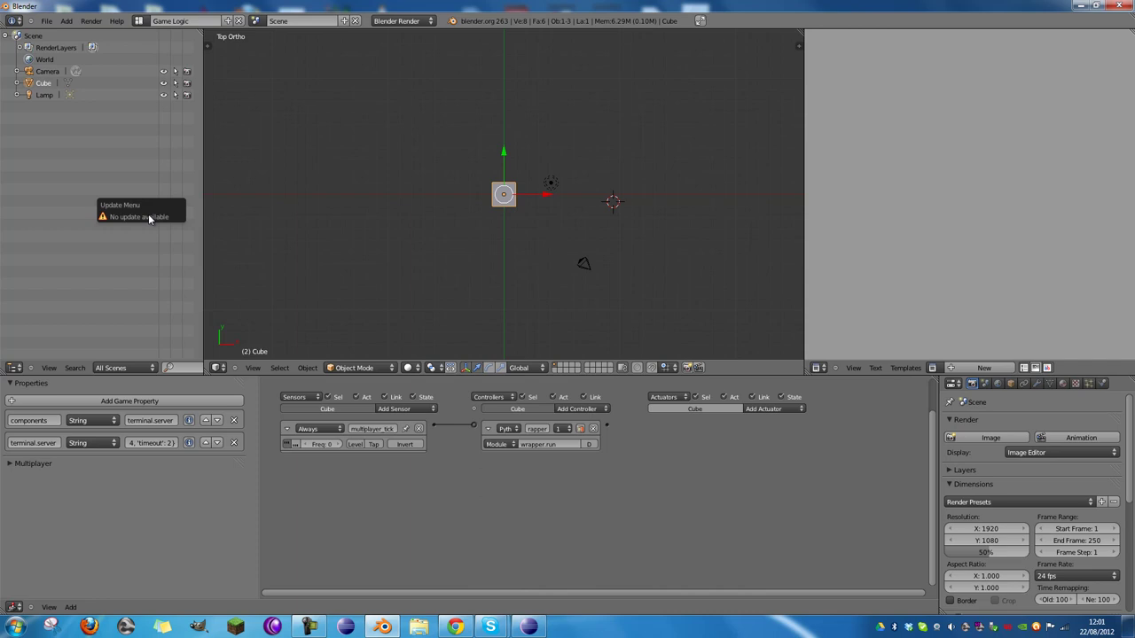
left_click(116, 20)
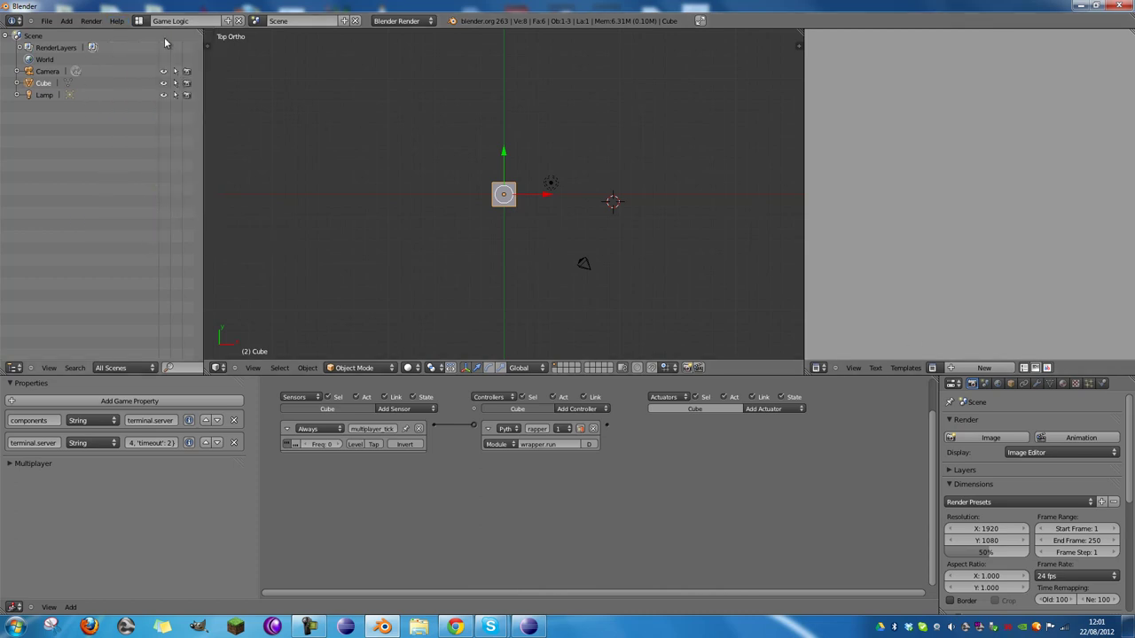
left_click(116, 20)
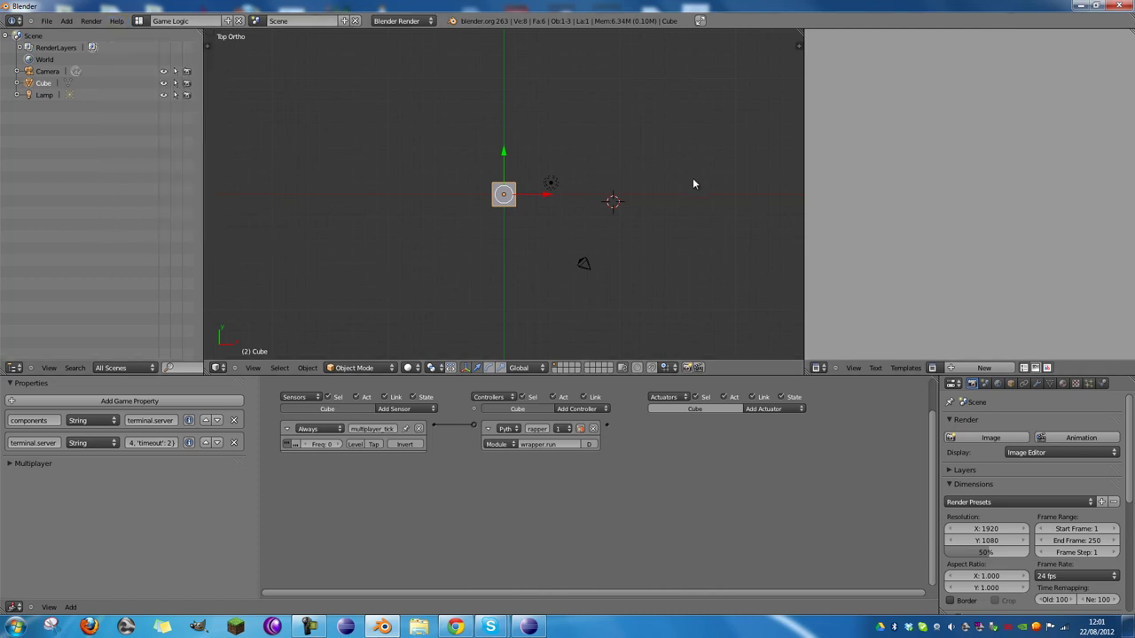
left_click(117, 20)
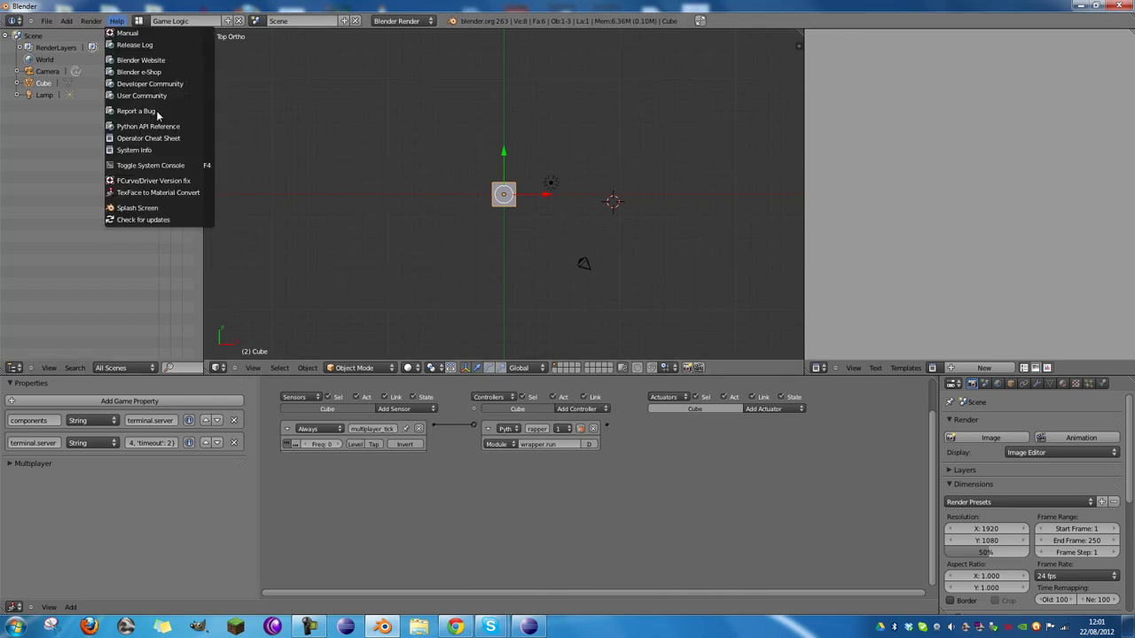
left_click(208, 220)
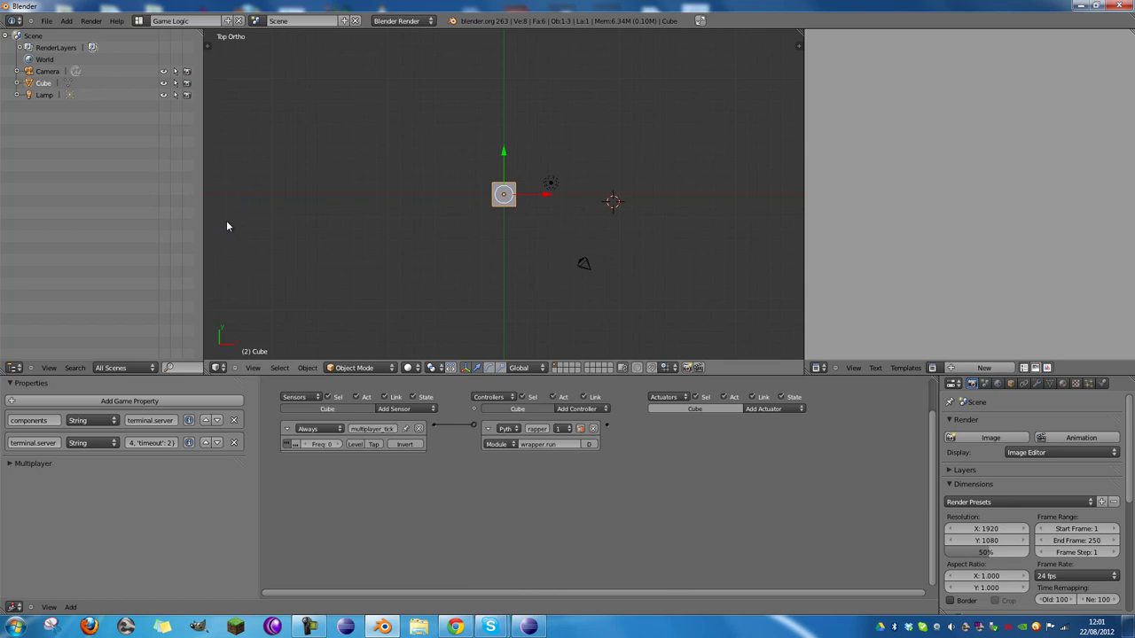
left_click(116, 21)
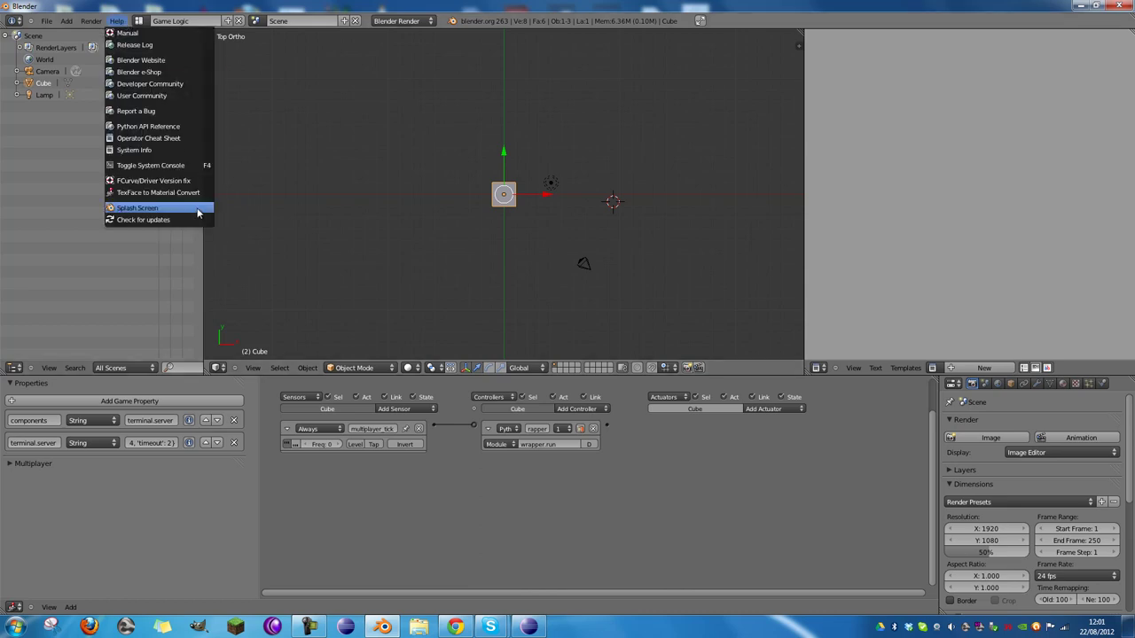
left_click(196, 224)
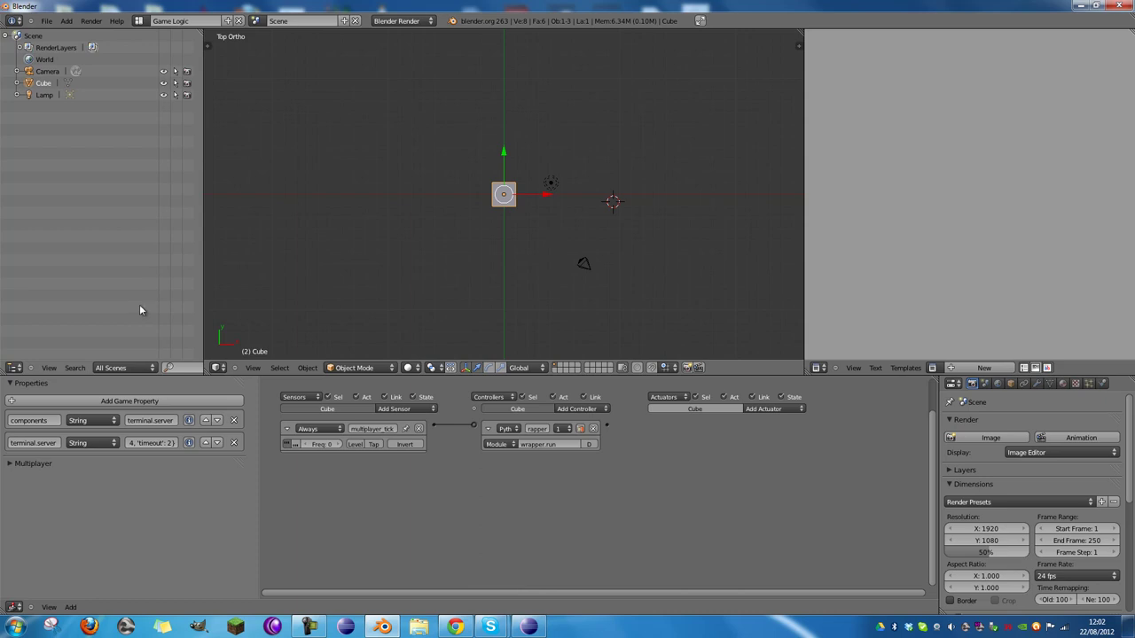
Step: Inspect the details of the Multiplayer add-on among the Game Engine add-ons in the user preferences, and close the preferences
left_click(52, 20)
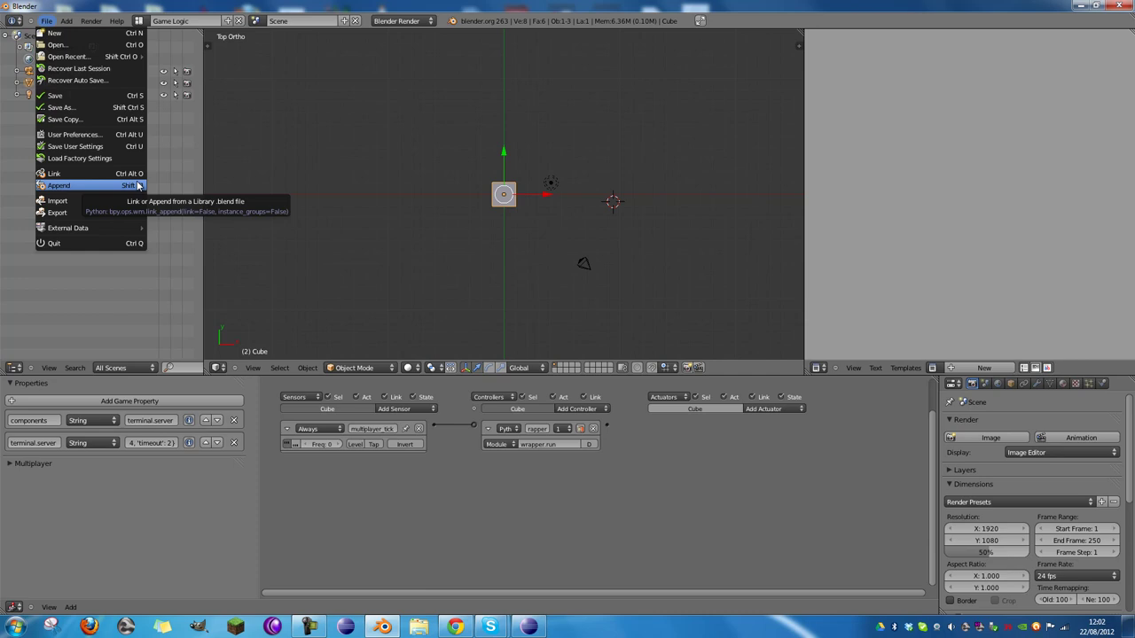
left_click(75, 134)
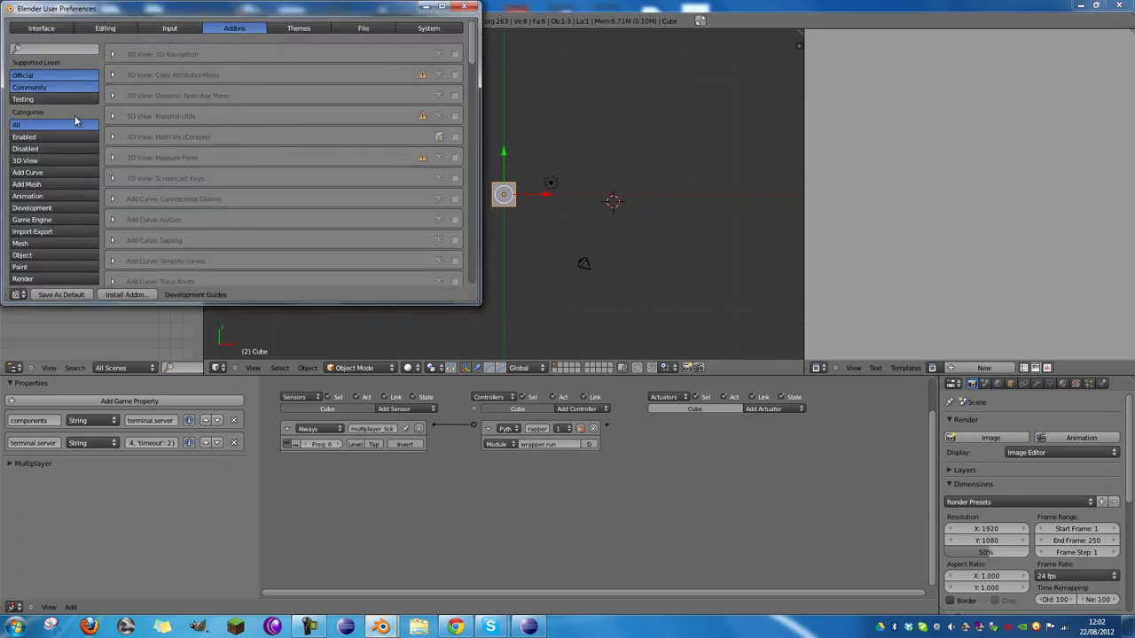
left_click(49, 219)
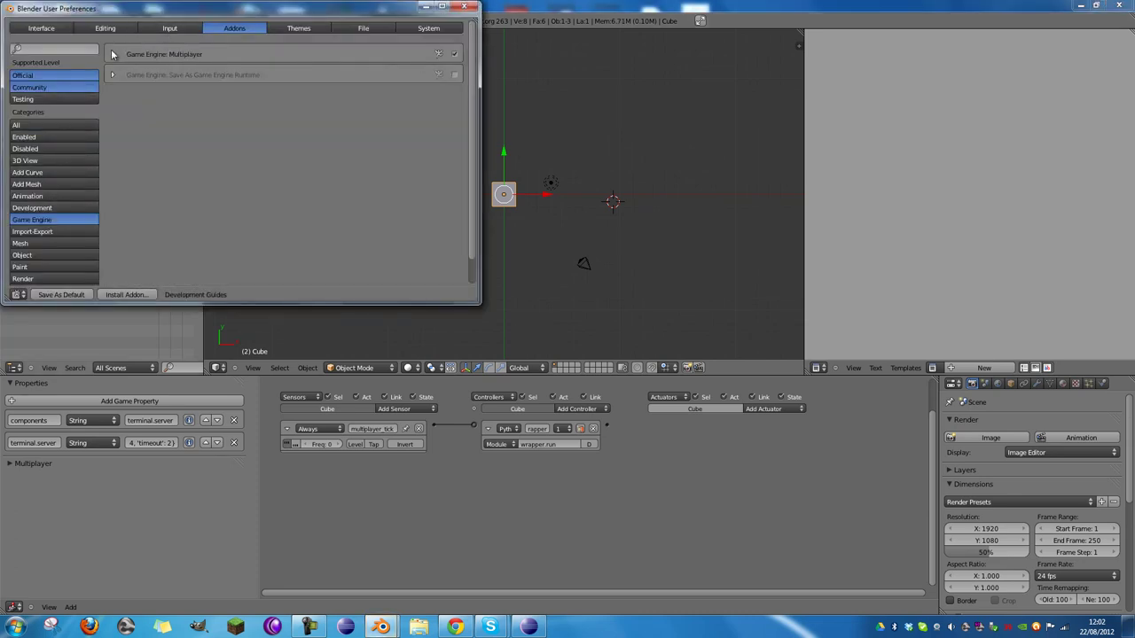
left_click(112, 54)
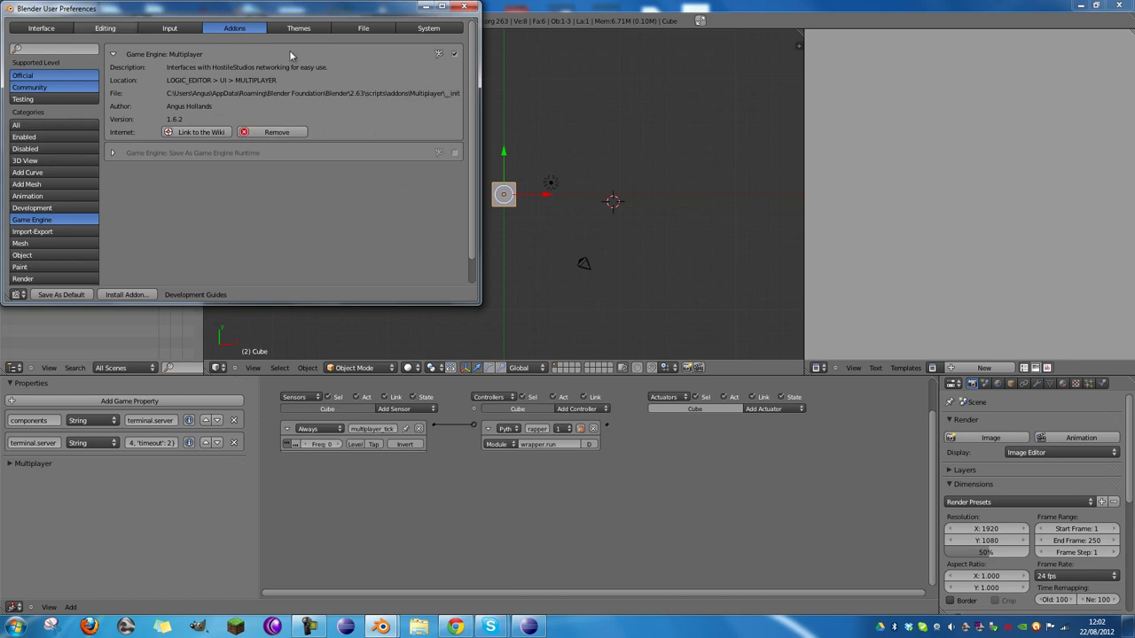
left_click(470, 7)
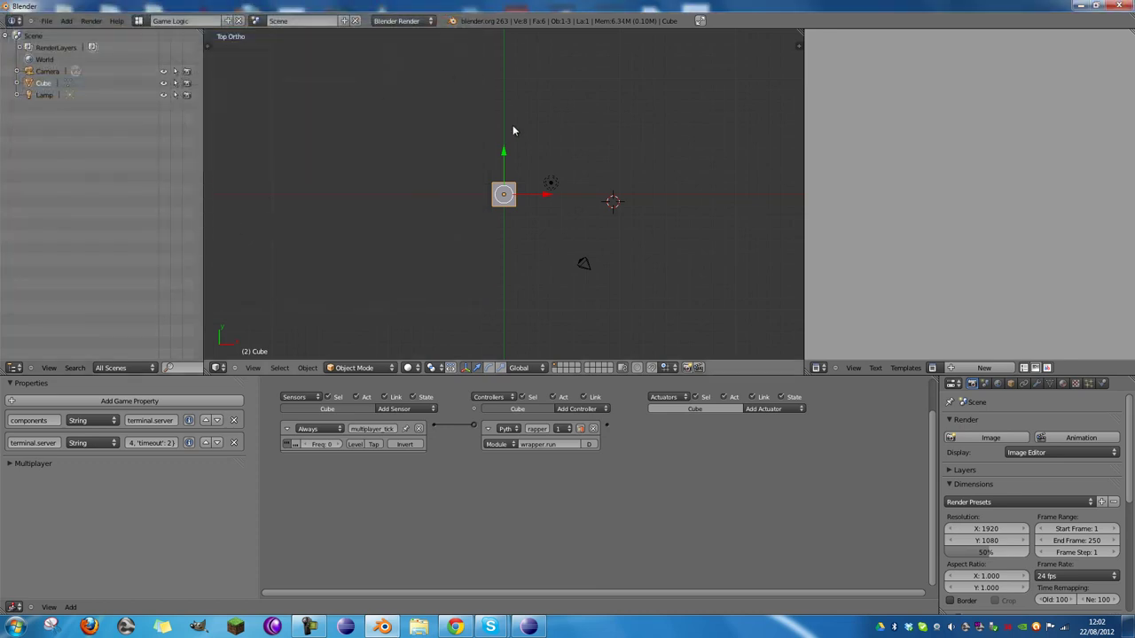
Step: Hide the game properties, show the cube's multiplayer settings and add a plugin of type position
left_click(31, 383)
left_click(104, 396)
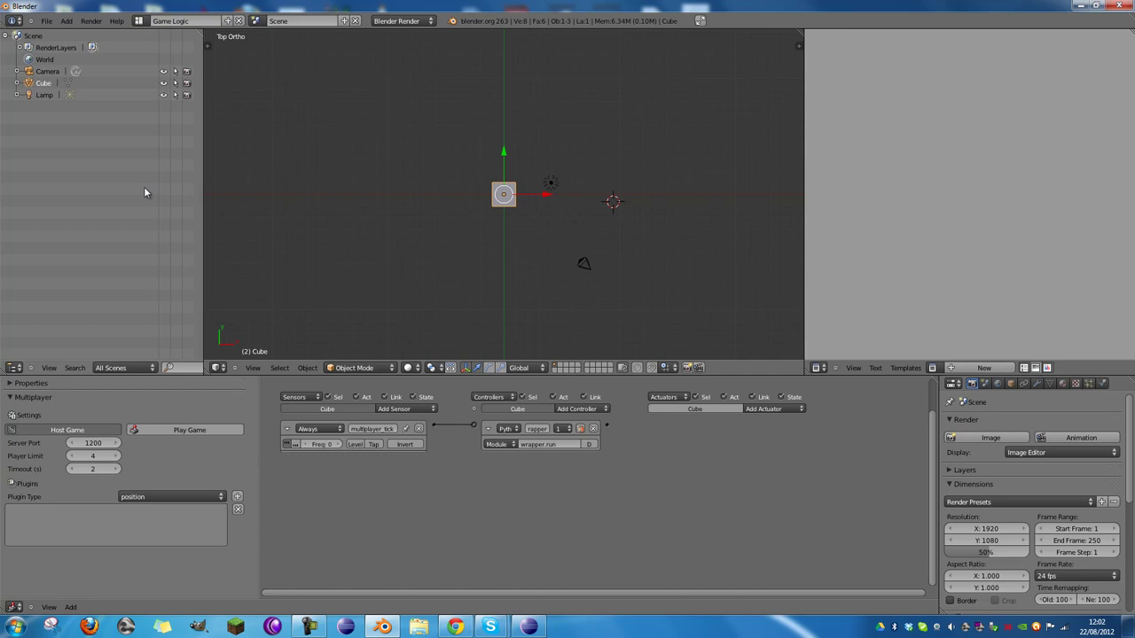
left_click(237, 497)
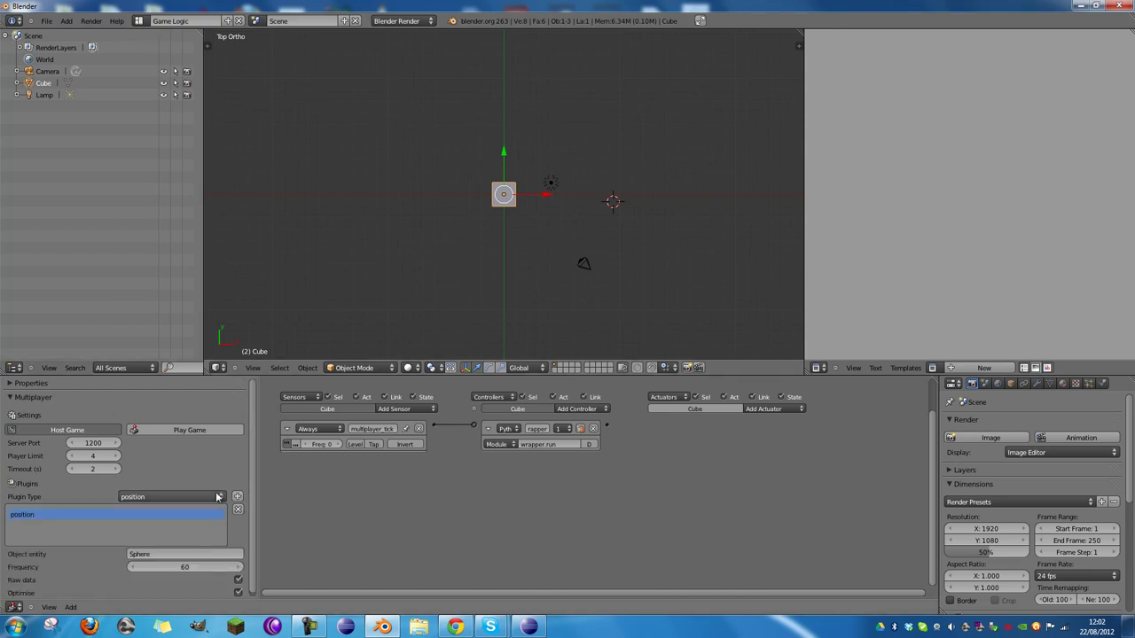
scroll(218, 494, "down", 1)
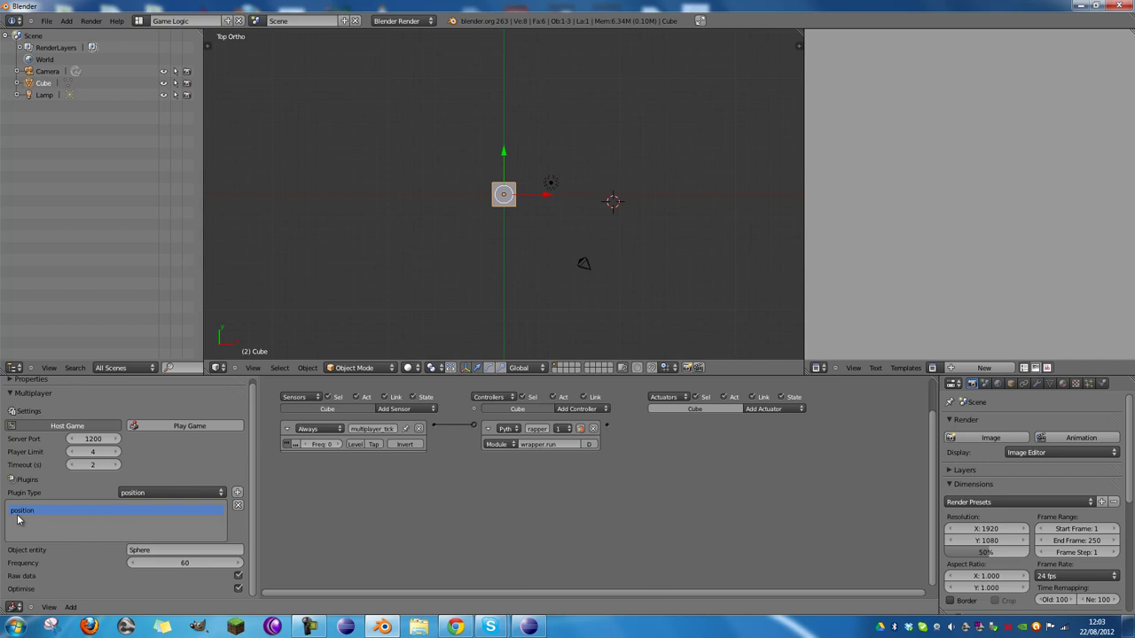
scroll(58, 518, "up", 1)
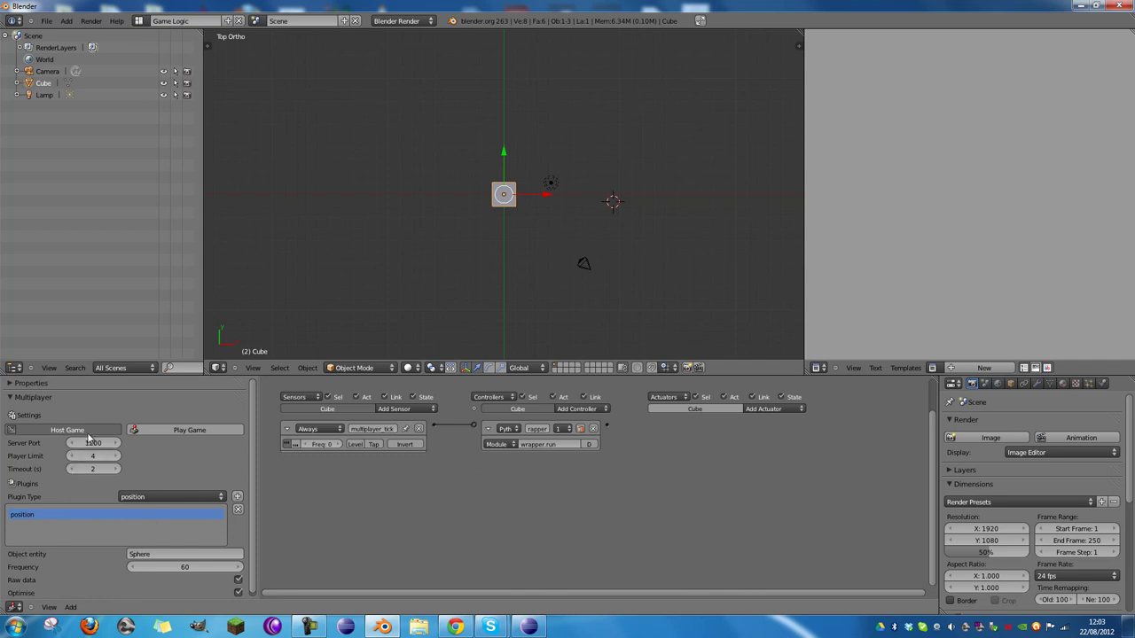
left_click(174, 432)
left_click(113, 433)
left_click(129, 433)
left_click(140, 433)
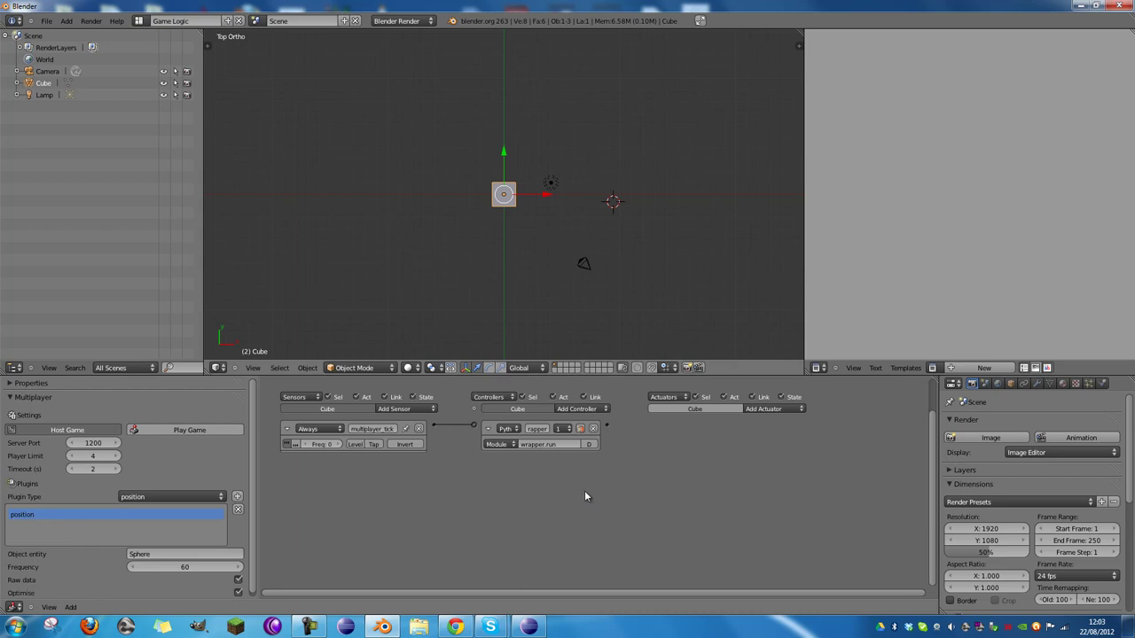
left_click(308, 627)
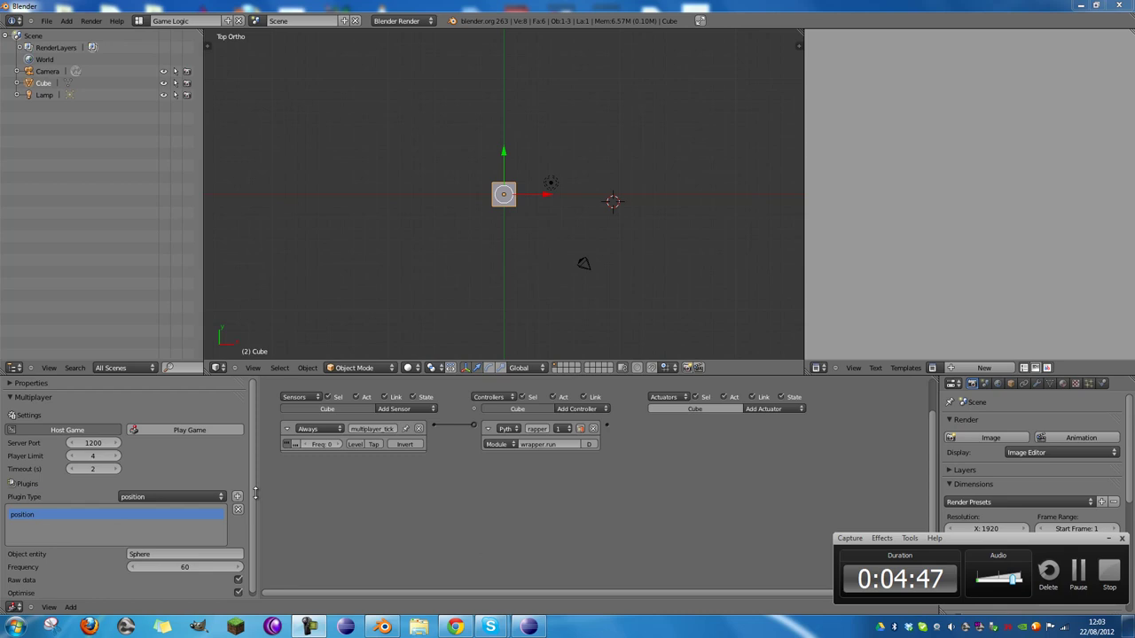
left_click(1107, 538)
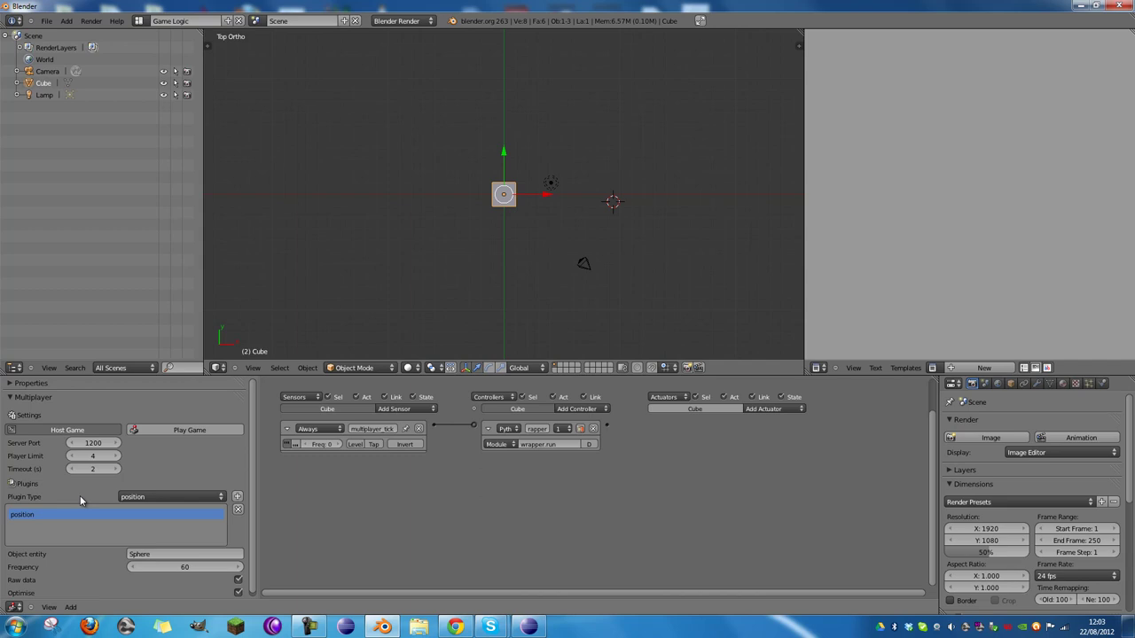
Step: Load the factory settings to reset the scene and preferences to their defaults
left_click(53, 20)
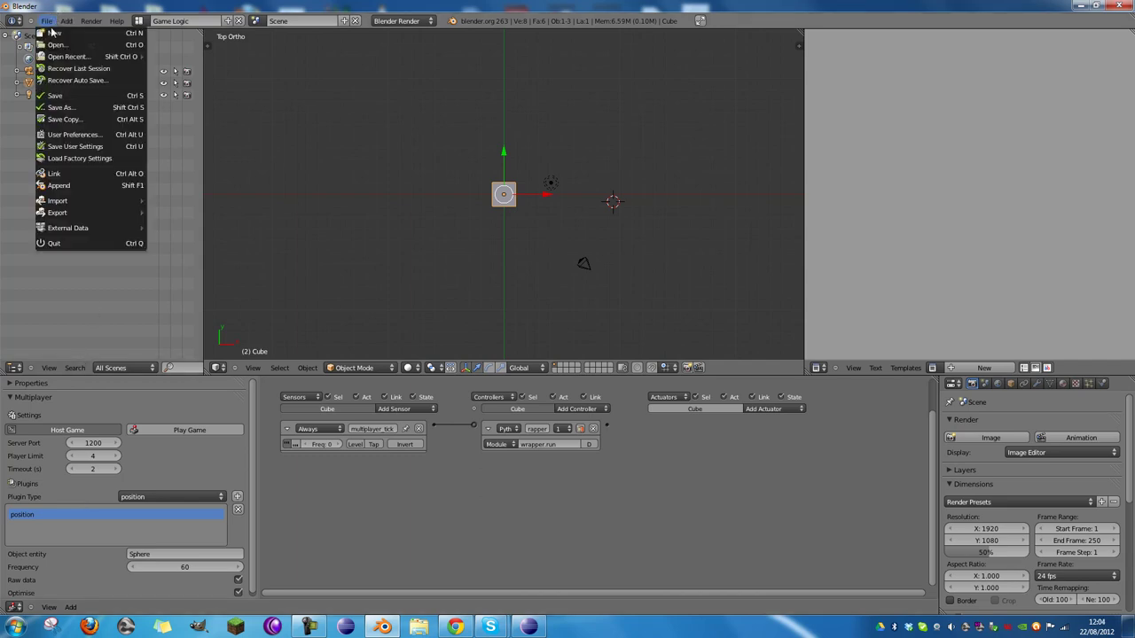
left_click(97, 159)
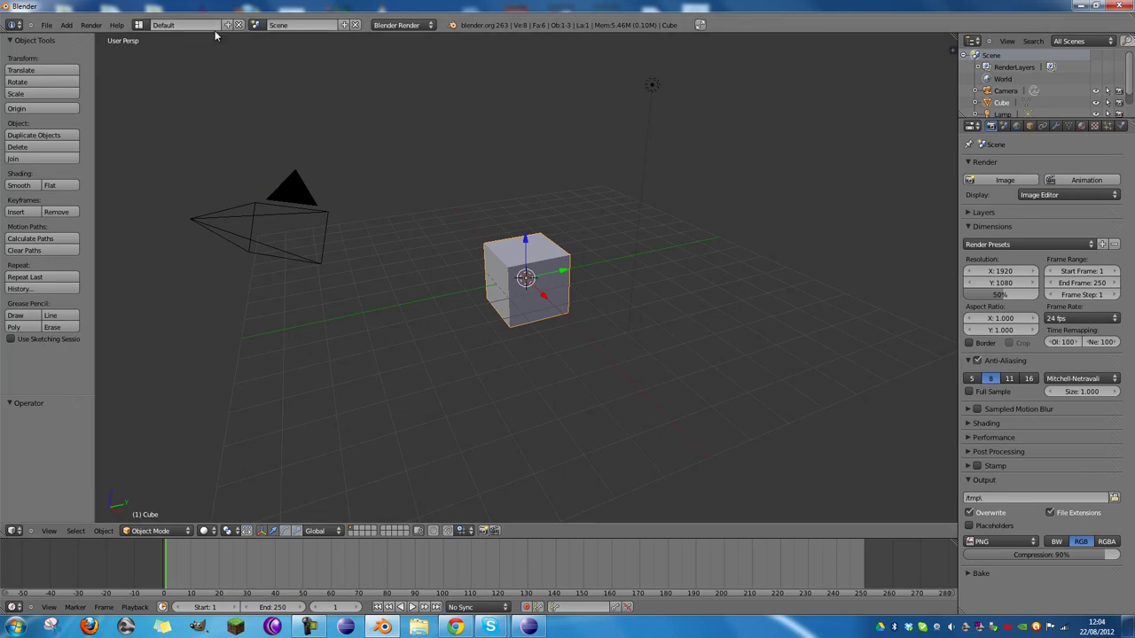
Step: Switch to the Game Logic screen layout and extend the 3D view over the outliner area
left_click(139, 25)
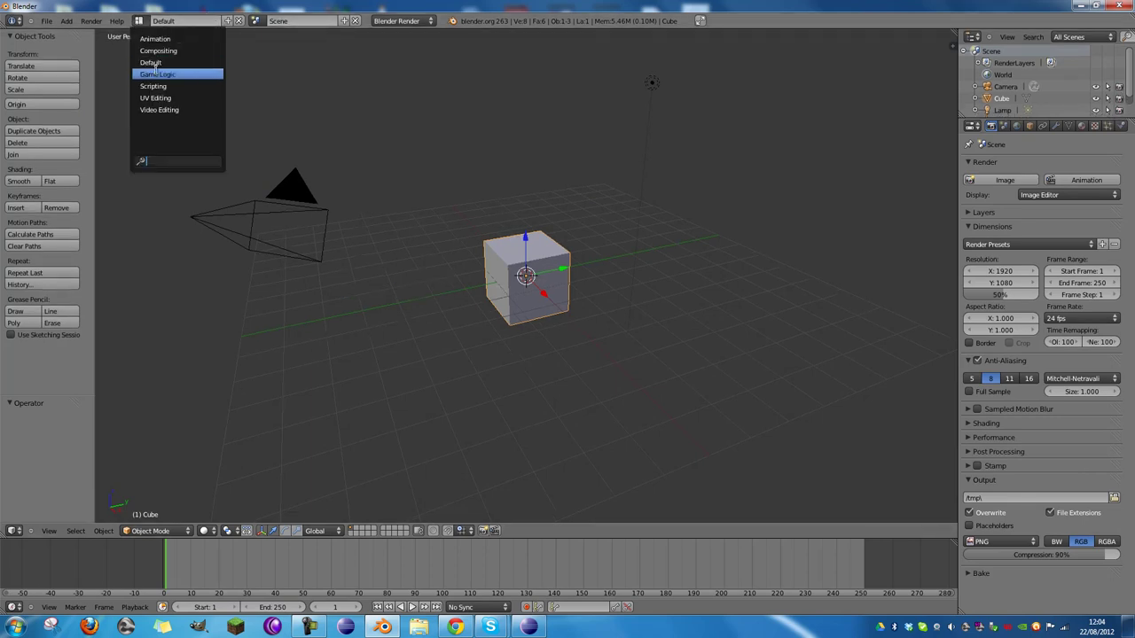
left_click(173, 74)
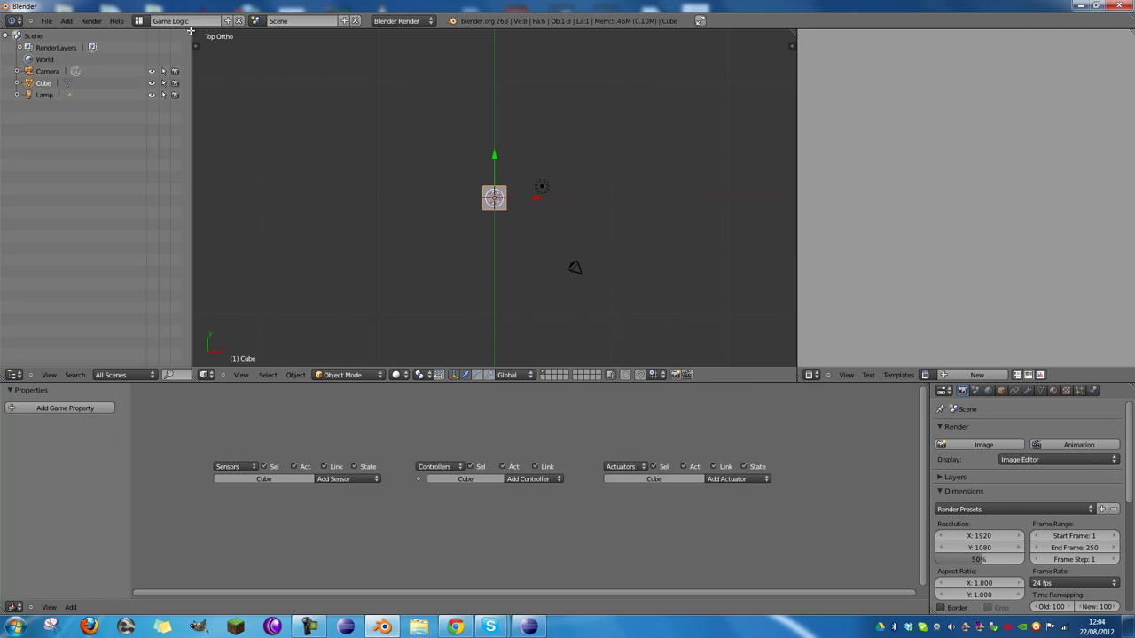
left_click_drag(195, 32, 42, 27)
Step: In the System user preferences, enable VBOs and set the compute device to CUDA with the GeForce GTX 460
left_click(44, 21)
left_click(99, 144)
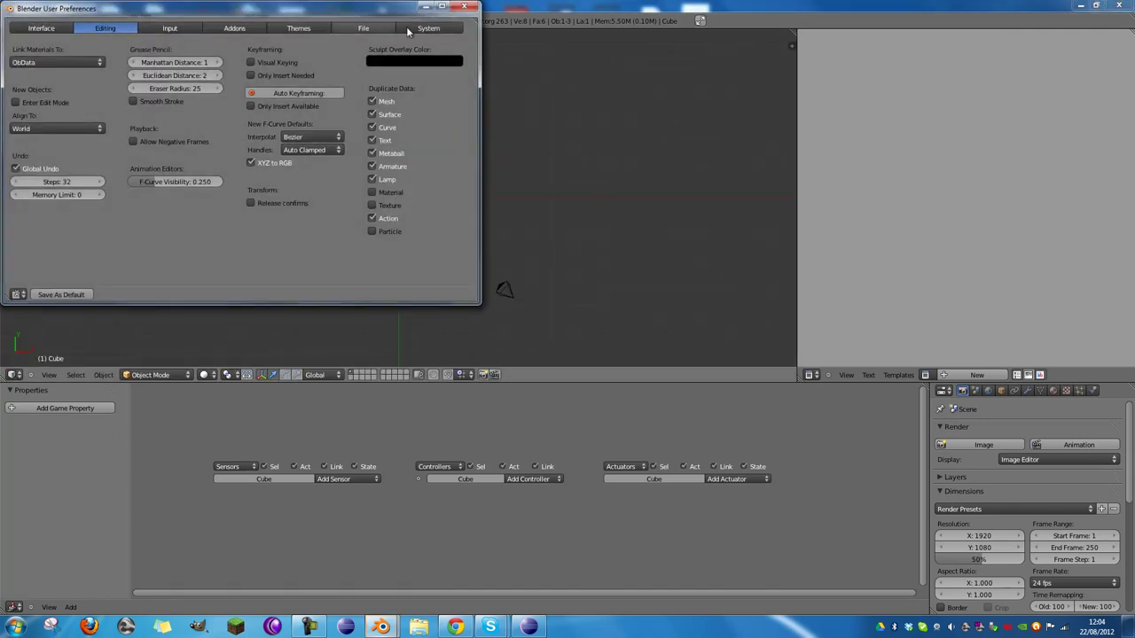
left_click(428, 28)
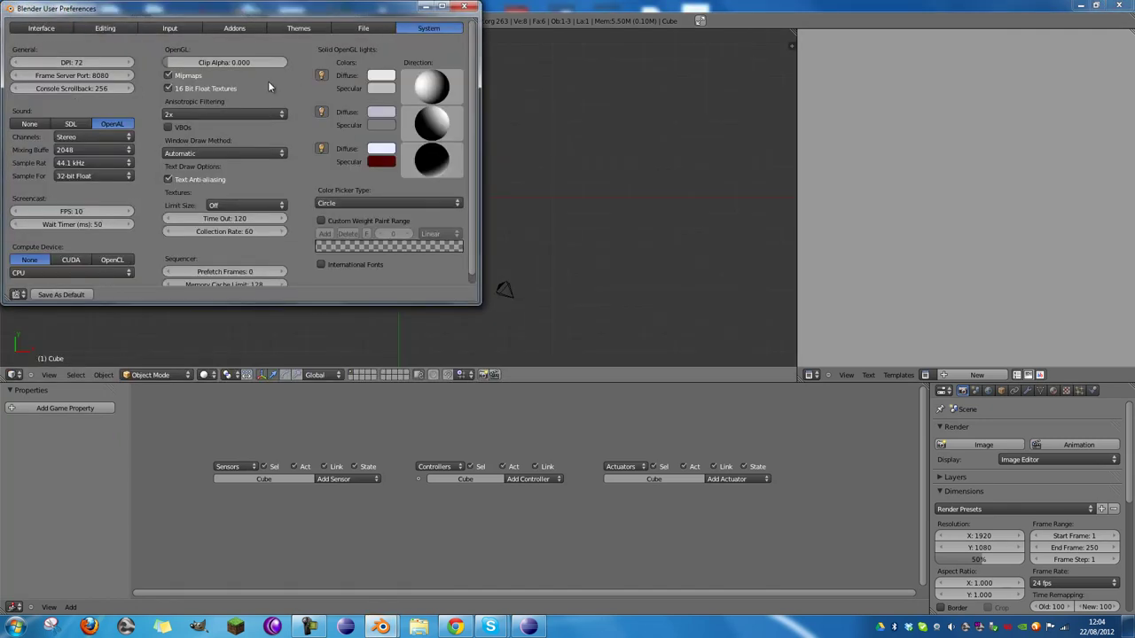
left_click(190, 114)
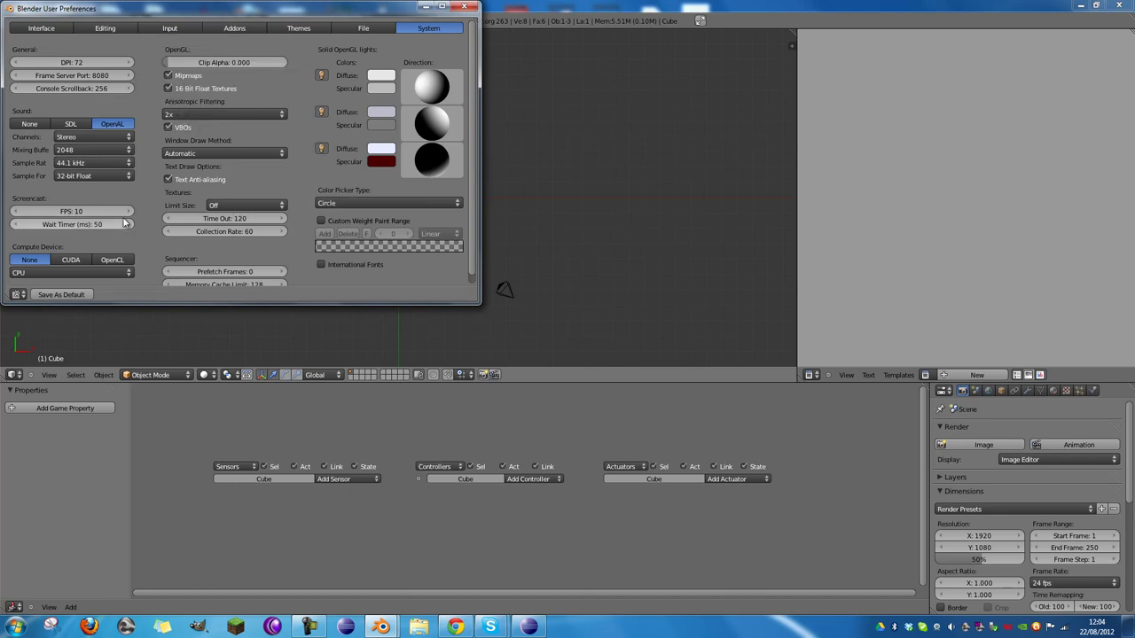
left_click(88, 263)
left_click(106, 260)
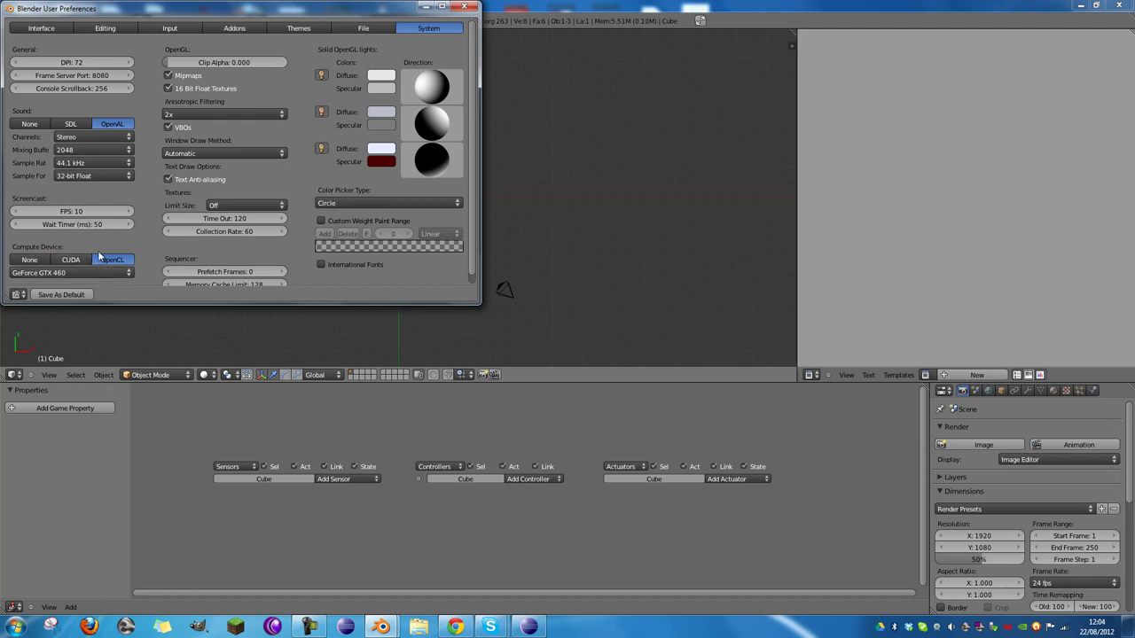
left_click(90, 263)
scroll(173, 180, "down", 1)
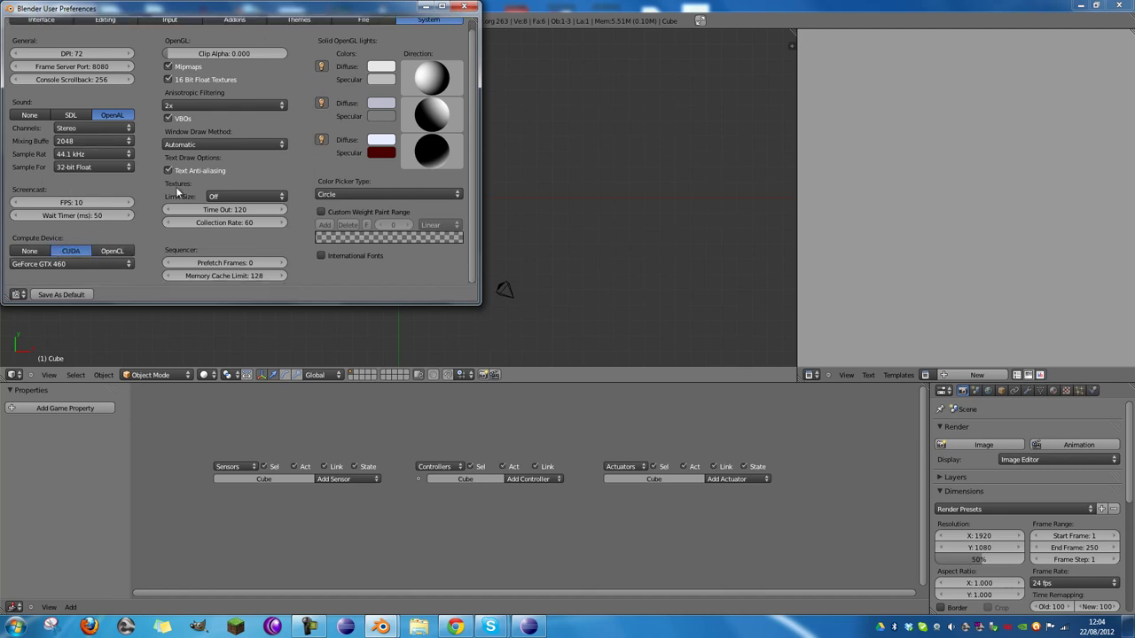
Step: Enable Zoom To Mouse Position and Rotate Around Selection in the Interface preferences
scroll(176, 190, "up", 1)
left_click(41, 28)
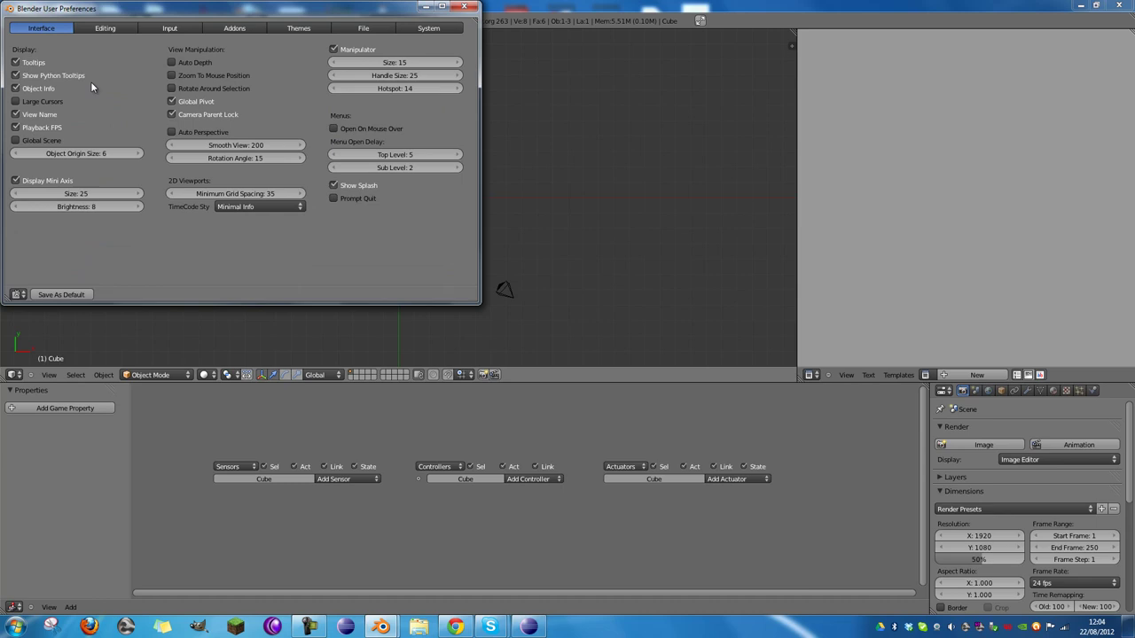
left_click_drag(220, 77, 212, 91)
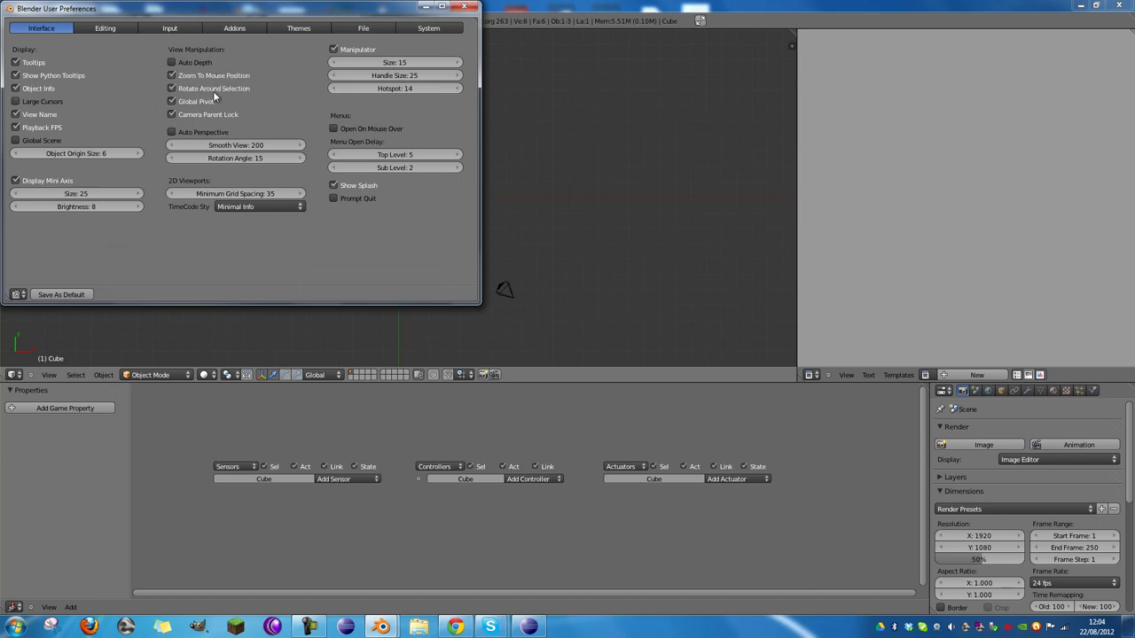
Step: Look through the Editing preferences and the mouse, orbit and zoom options in the Input preferences
left_click(104, 29)
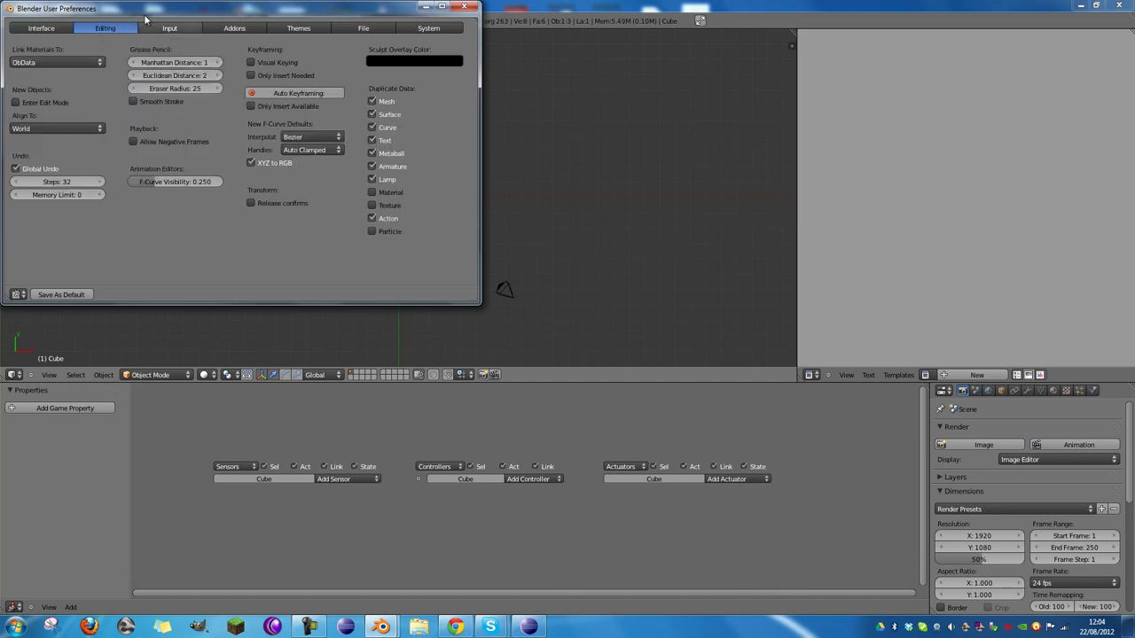
left_click(166, 32)
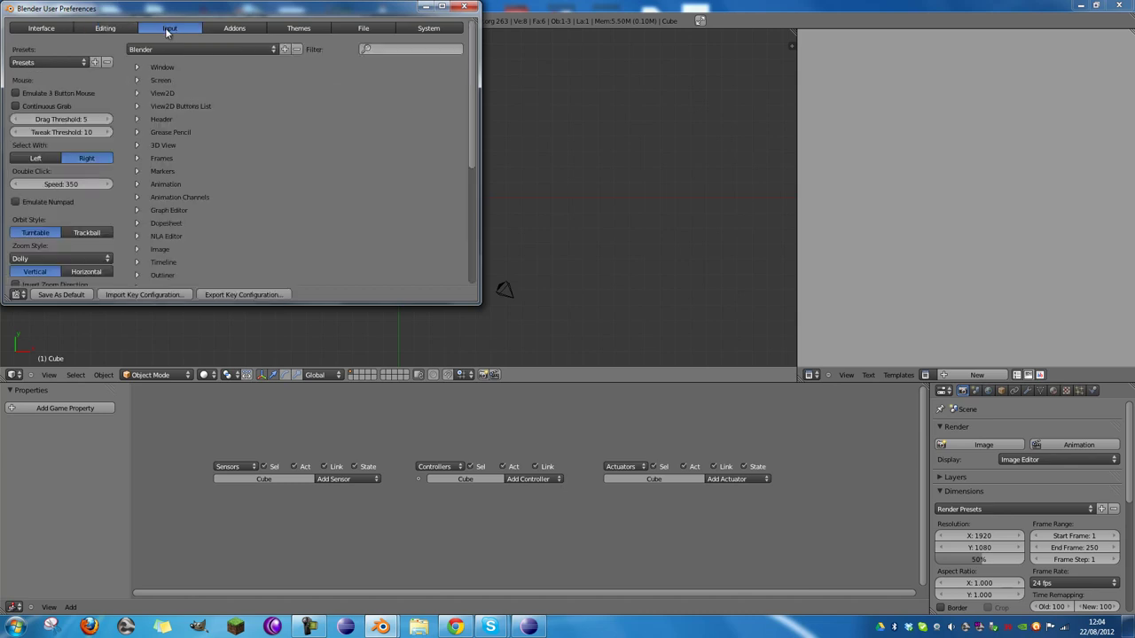
left_click(35, 93)
left_click(45, 90)
scroll(67, 234, "down", 4)
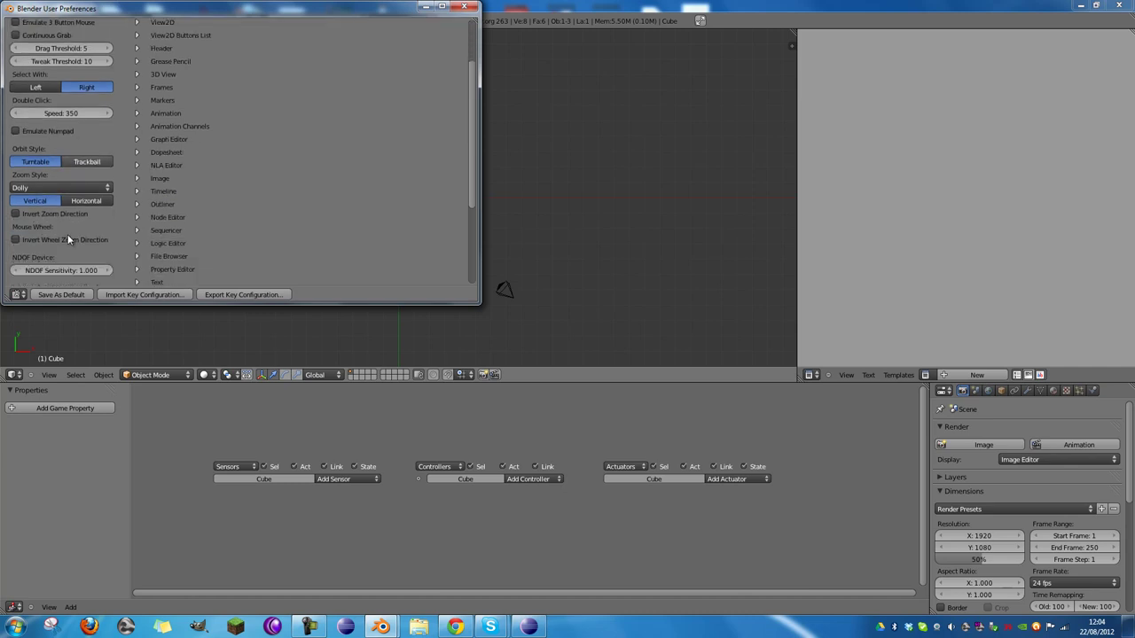
scroll(67, 234, "up", 4)
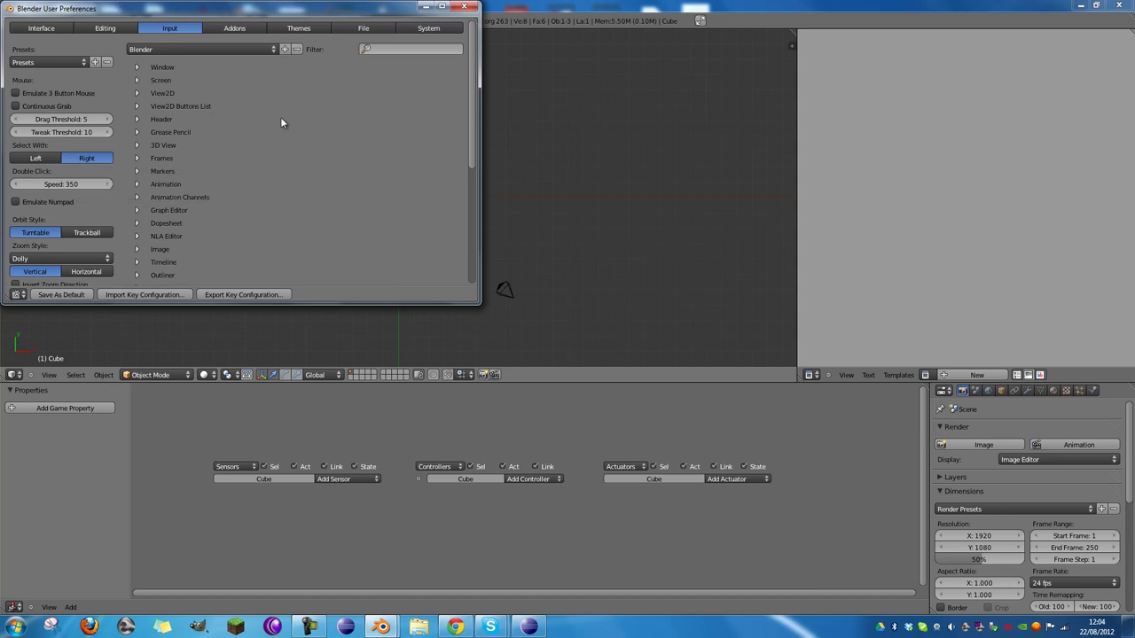
Step: Enable the Development add-ons Class Viewer, Icons and API Navigator
left_click(234, 28)
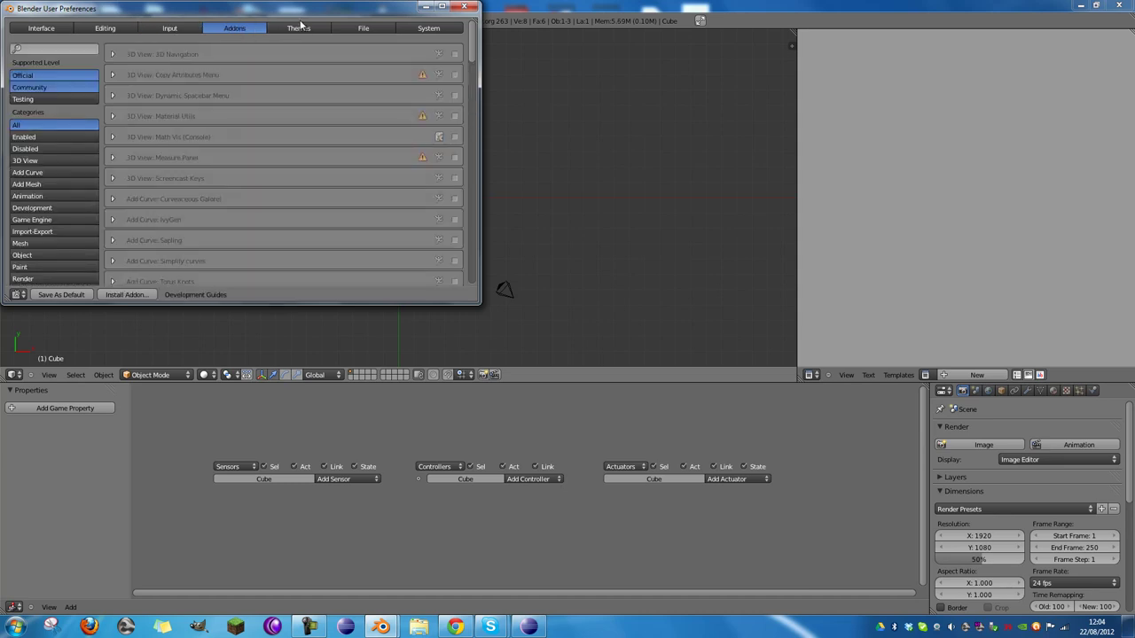
left_click(65, 207)
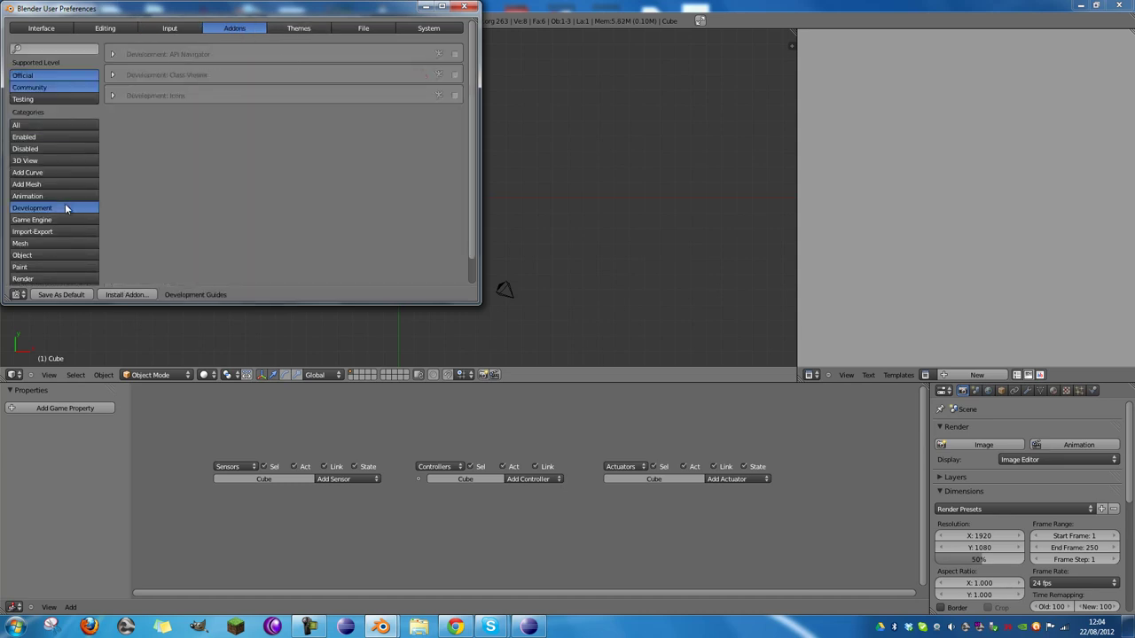
left_click(454, 74)
left_click(454, 95)
left_click(454, 54)
Step: Enable the Measure Panel add-on in the 3D View category and inspect the details of Math Vis (Console)
left_click(68, 137)
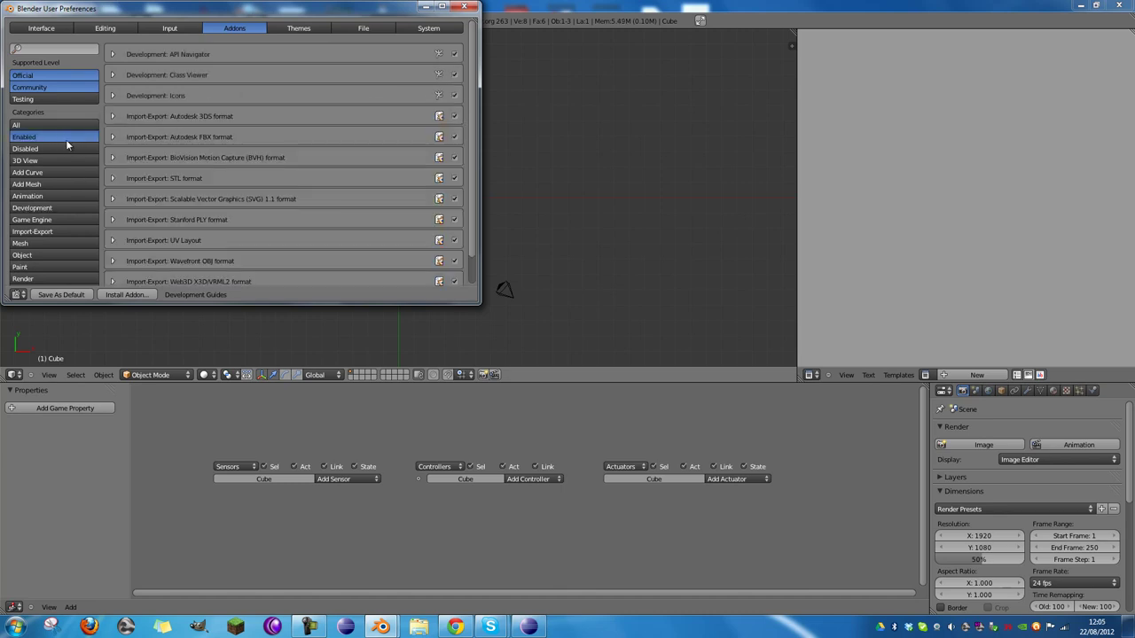
left_click(65, 146)
left_click(61, 160)
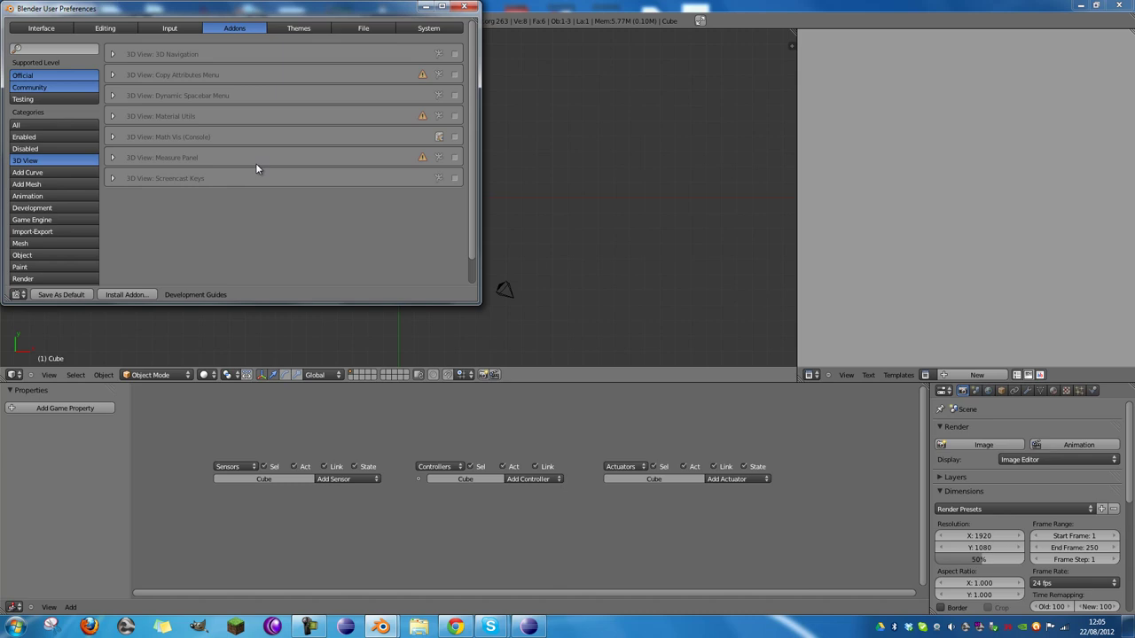
left_click(454, 157)
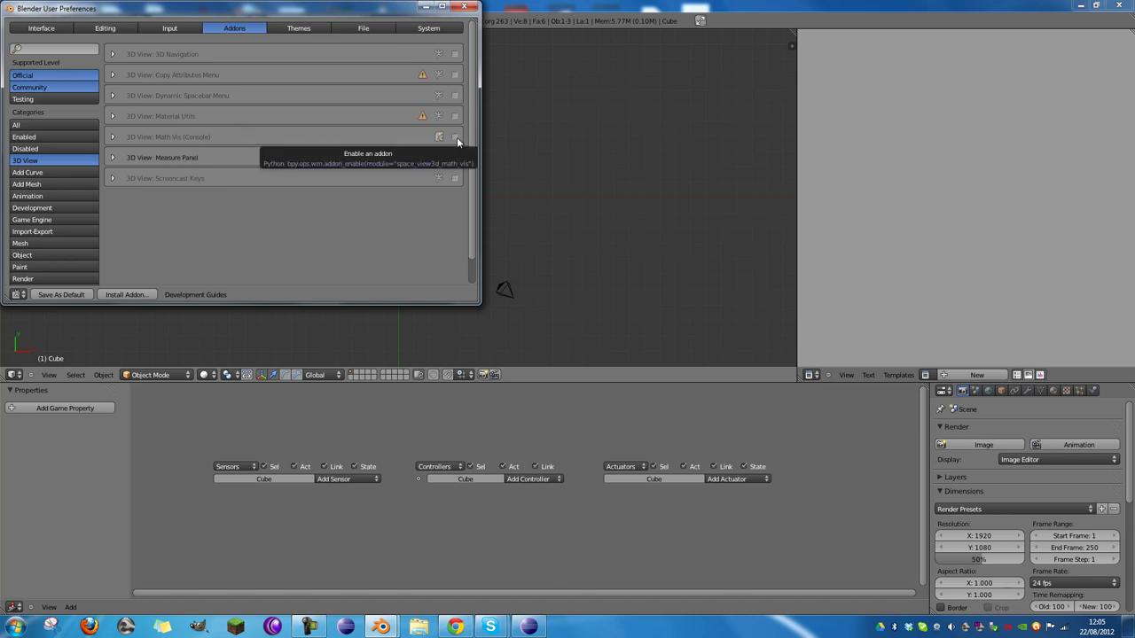
left_click(114, 139)
left_click(113, 140)
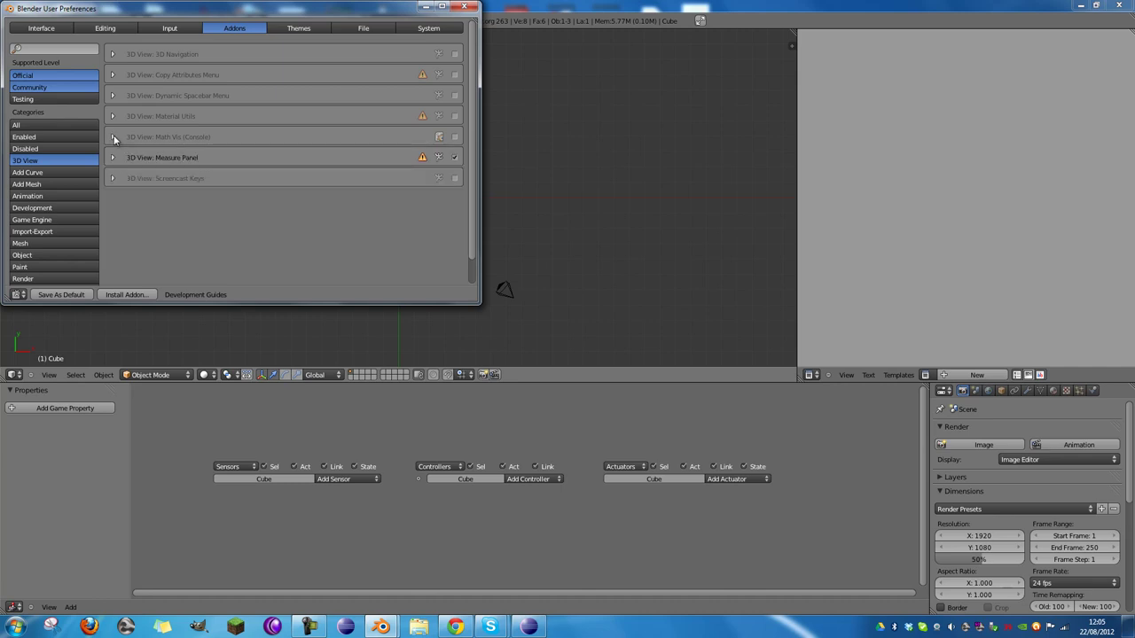
left_click(113, 139)
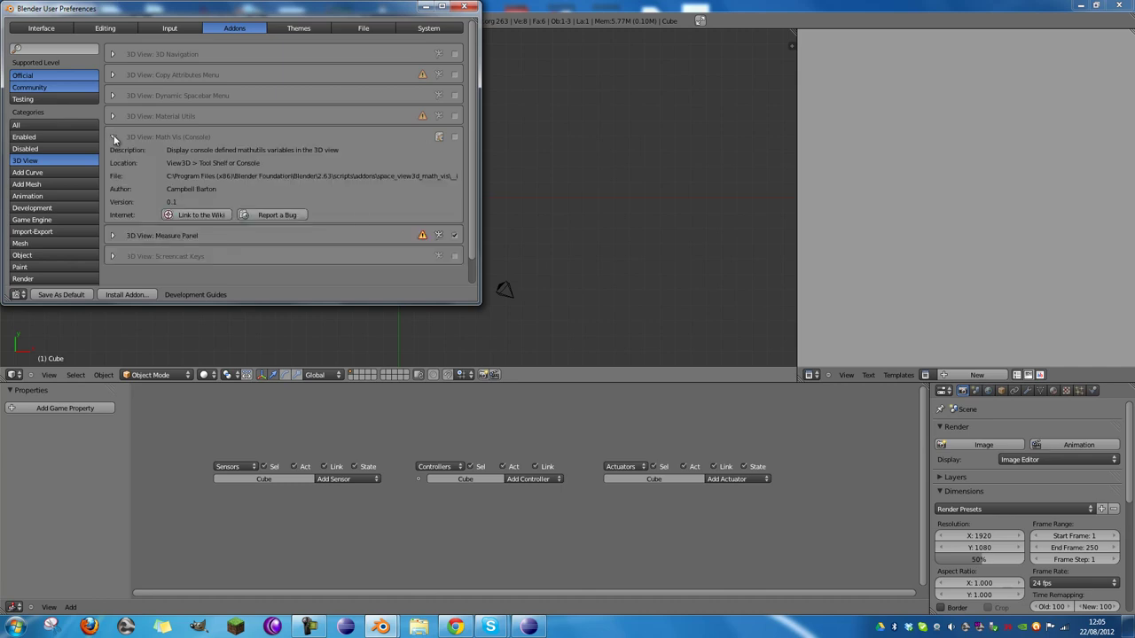
left_click(114, 139)
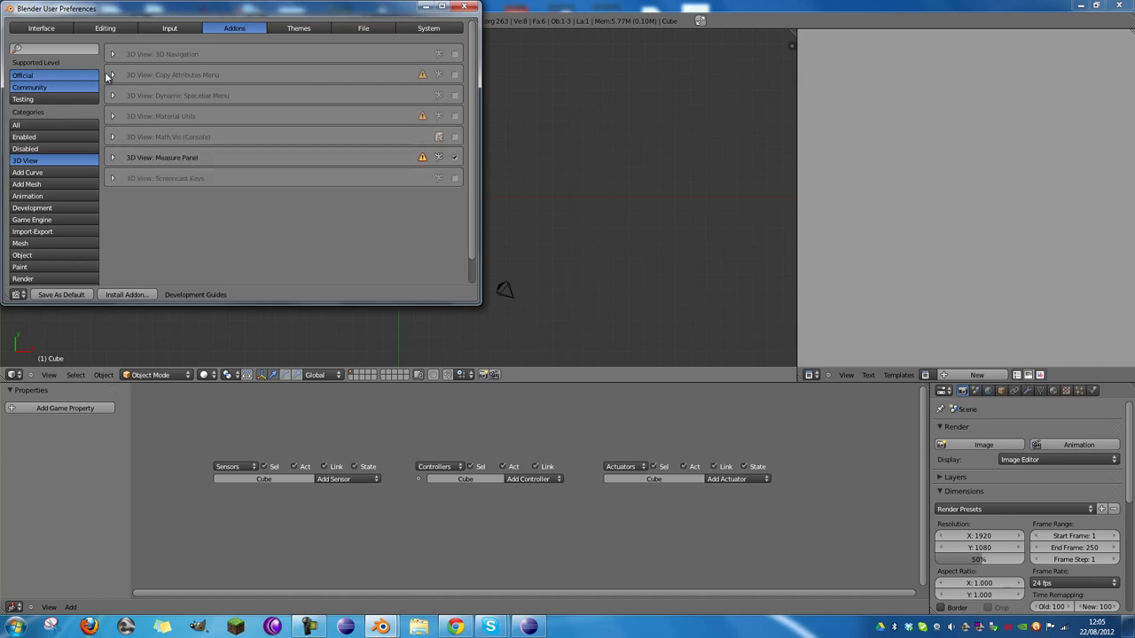
Step: Enable the 3D View add-ons Copy Attributes Menu, Dynamic Spacebar Menu, Screencast Keys and 3D Navigation
left_click(453, 74)
left_click(454, 95)
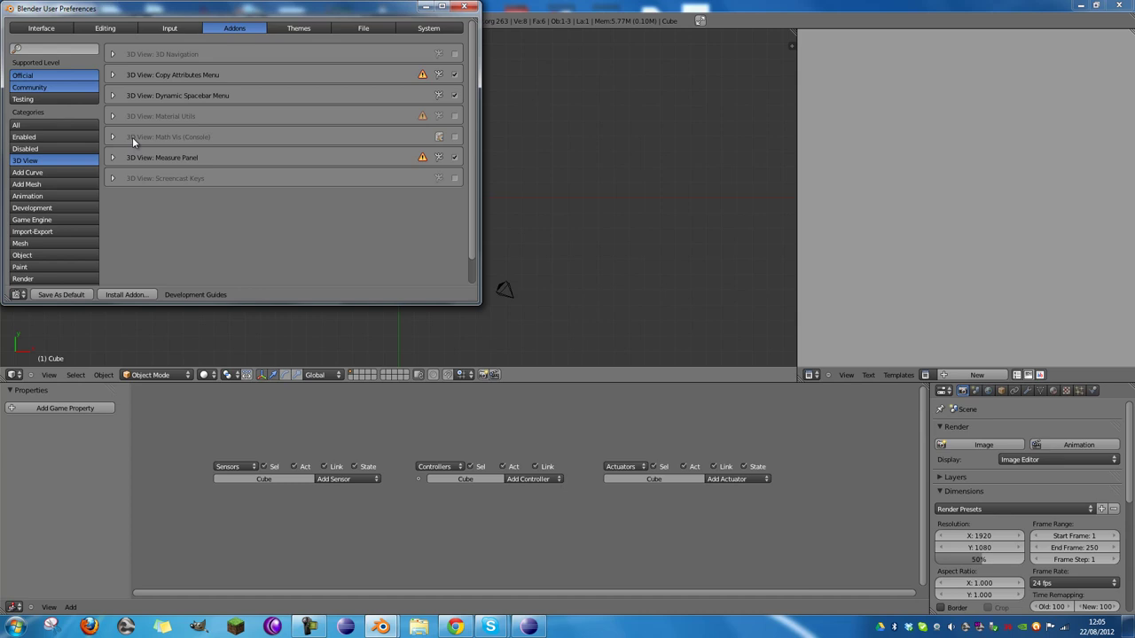
left_click(456, 179)
left_click(113, 55)
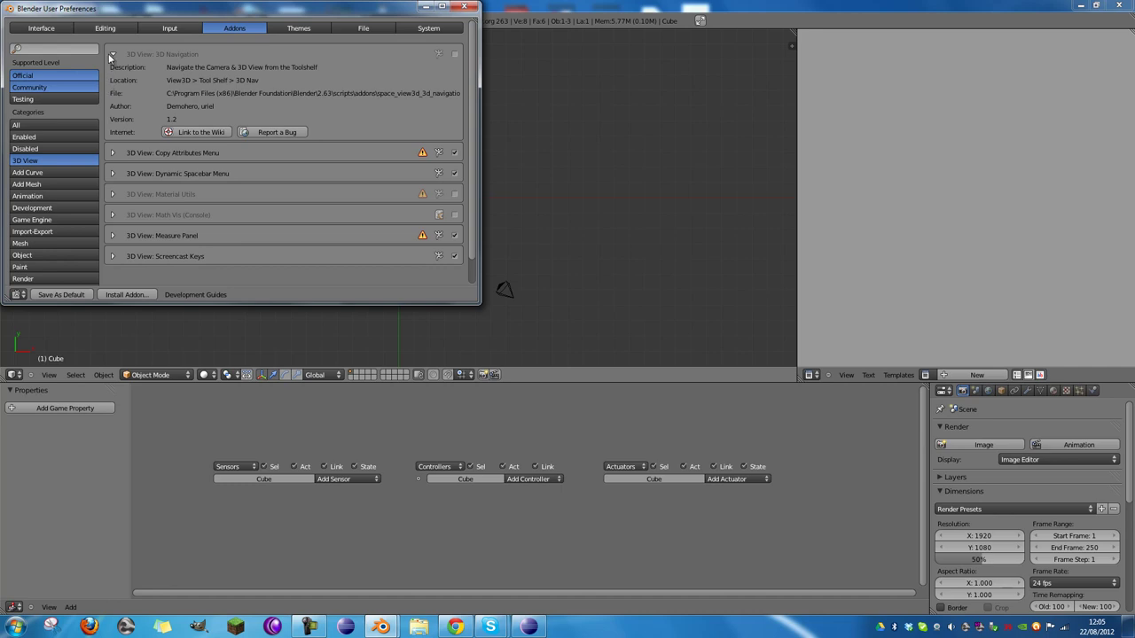
left_click(112, 55)
left_click(455, 54)
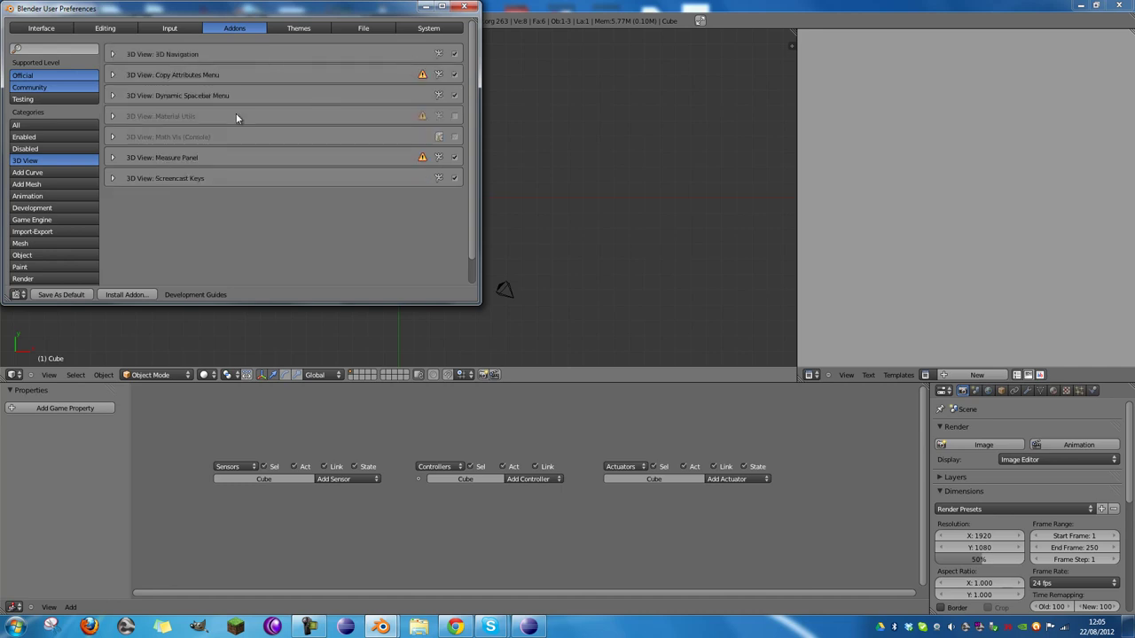
Step: Enable the Save As Game Engine Runtime add-on in the Game Engine category
left_click(50, 209)
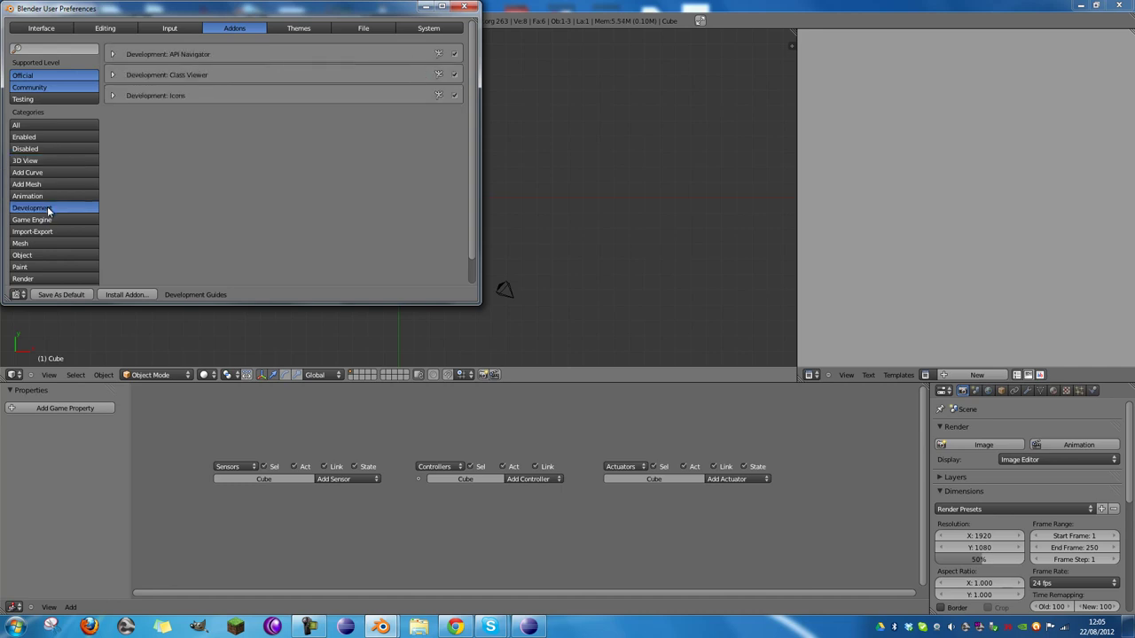
left_click(49, 220)
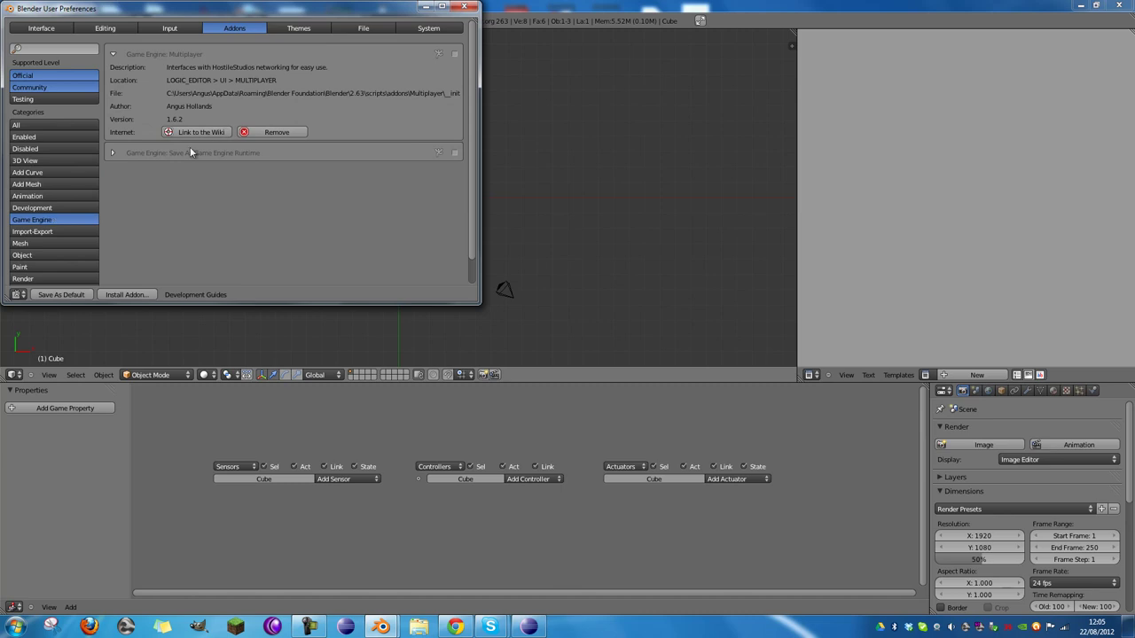
left_click(454, 153)
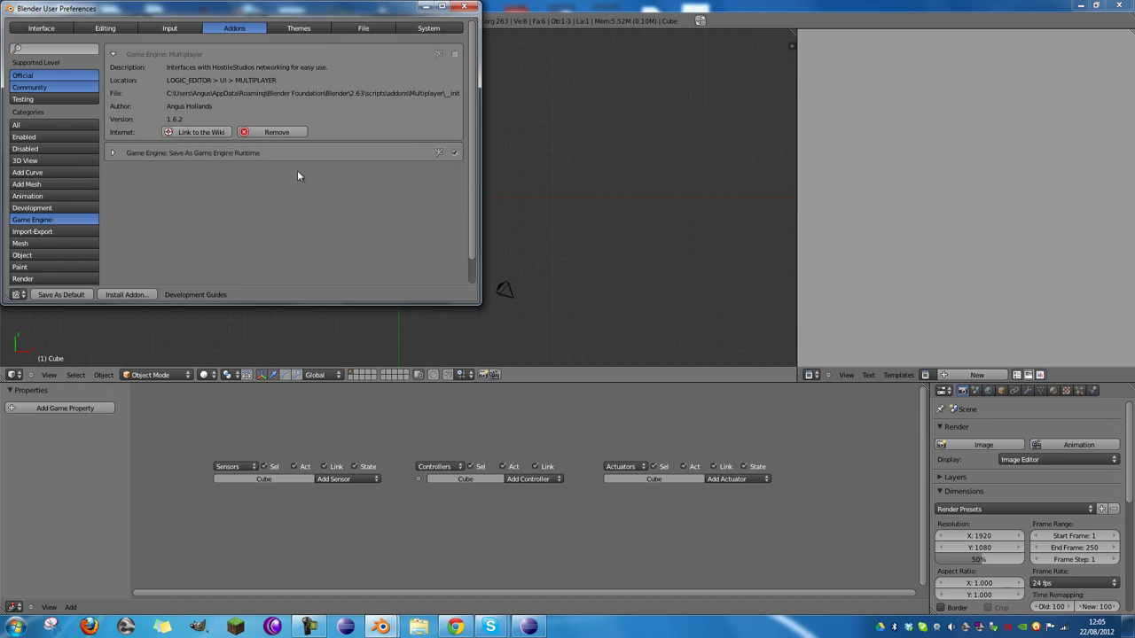
Step: Enable the Fracture Tools add-on in the Object category
left_click(84, 230)
left_click(72, 244)
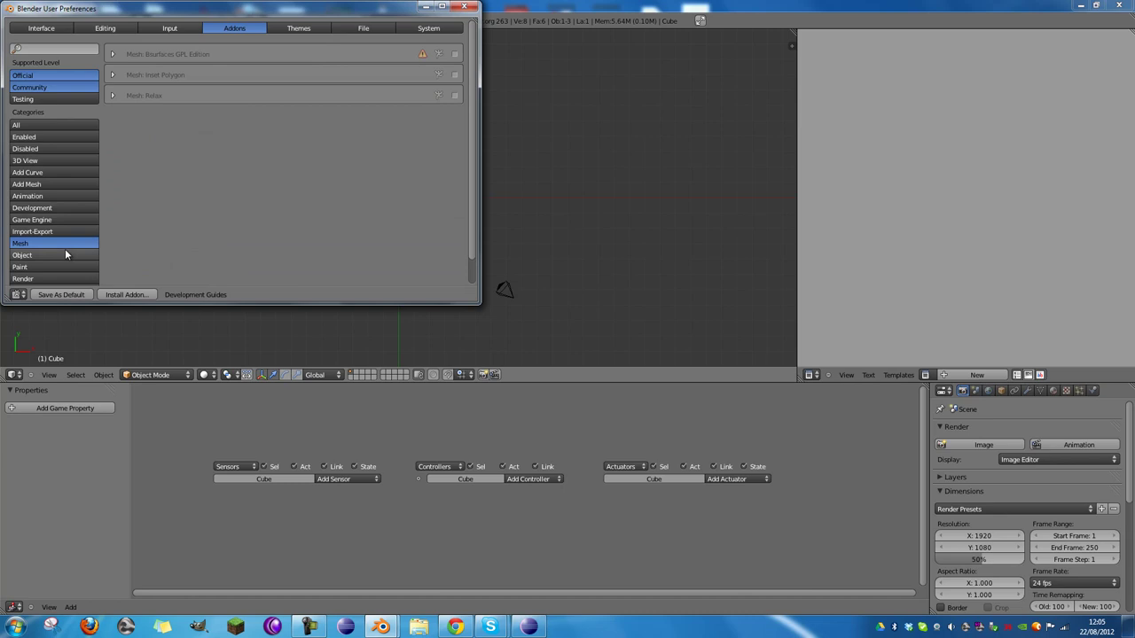
left_click(64, 255)
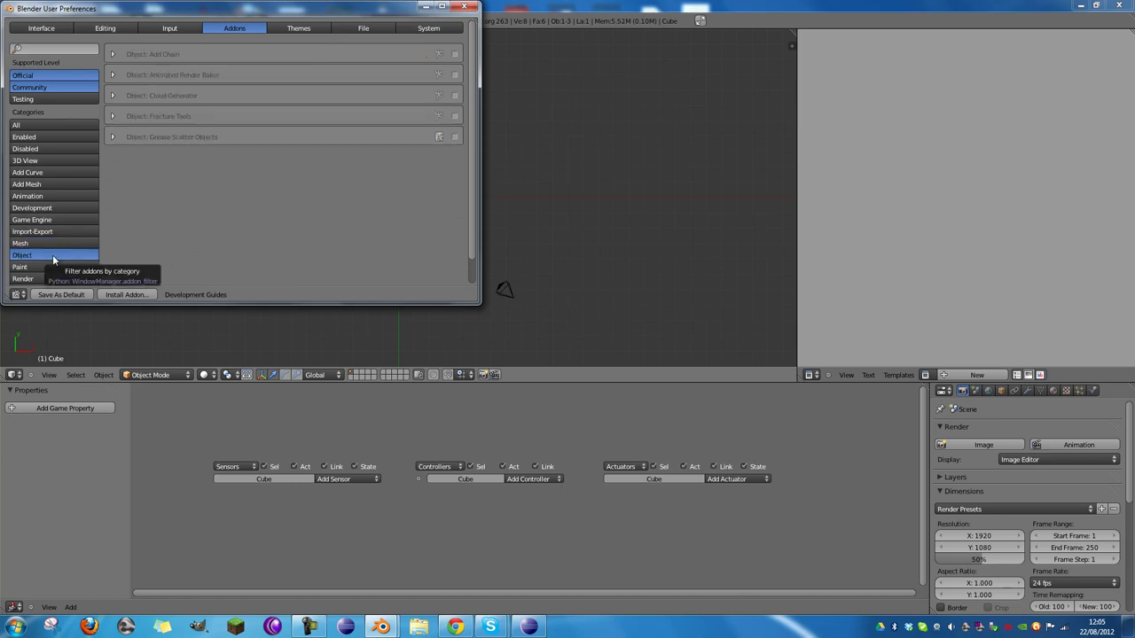
left_click(454, 116)
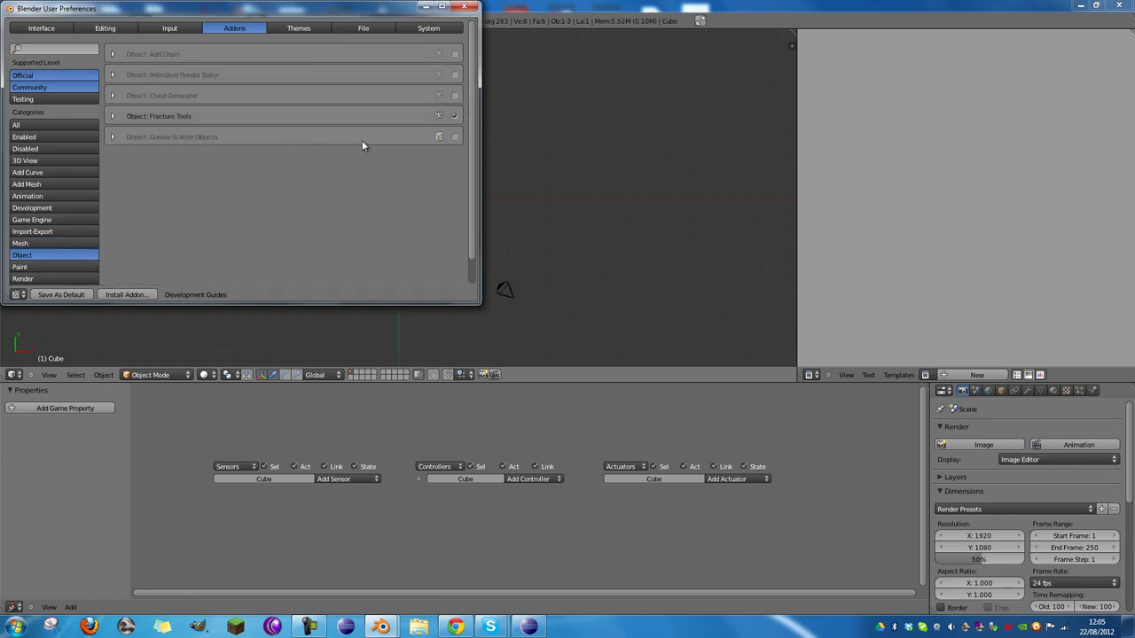
Step: Browse the Render and Paint add-ons, and enable Bsurfaces GPL Edition in the Mesh category
scroll(96, 221, "down", 1)
left_click(55, 259)
left_click(50, 251)
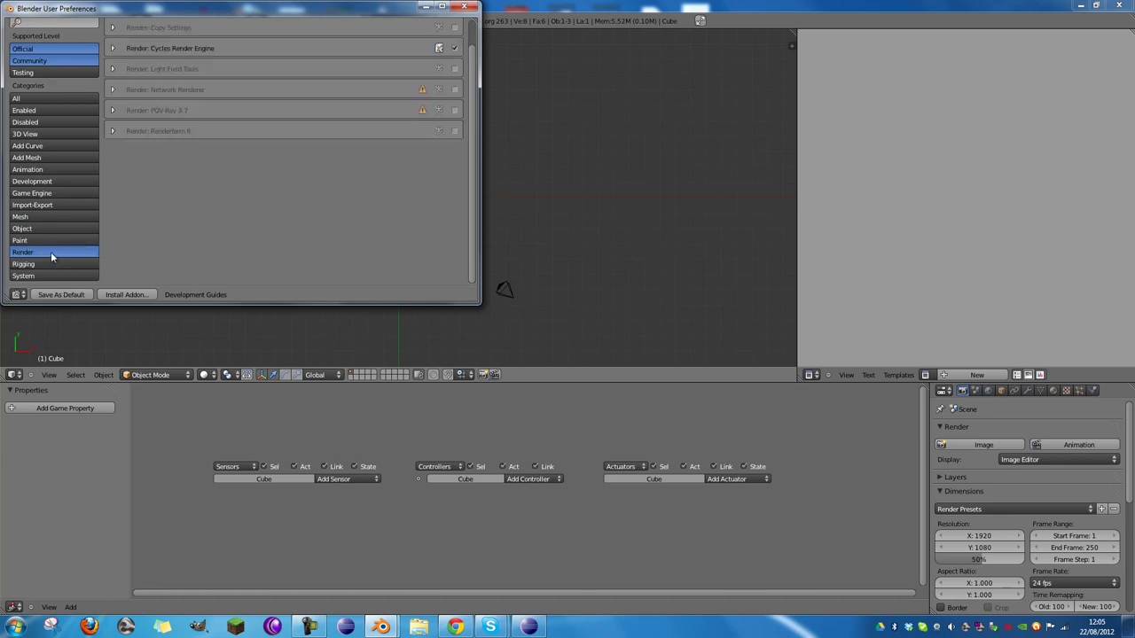
scroll(50, 254, "up", 1)
left_click(37, 269)
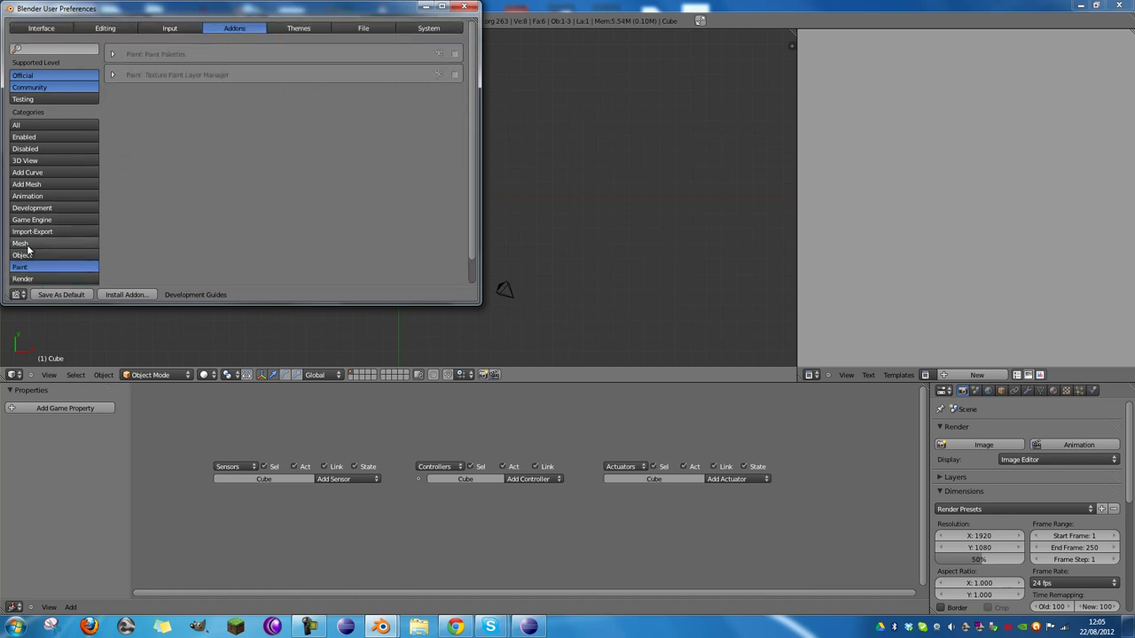
scroll(24, 258, "up", 2, "ctrl")
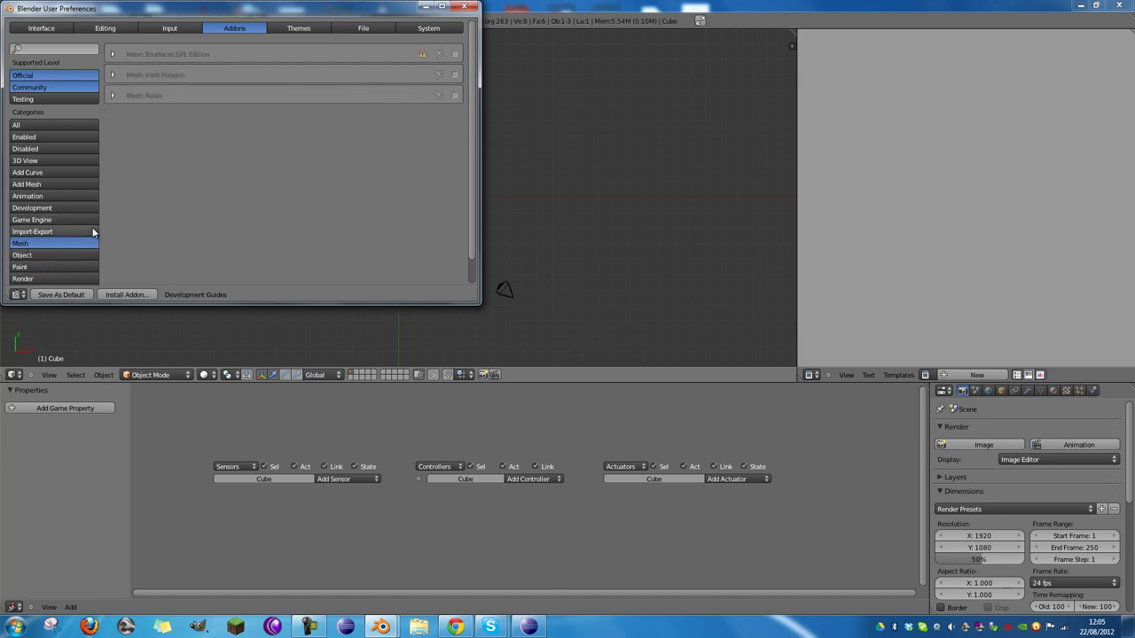
scroll(53, 248, "down", 1)
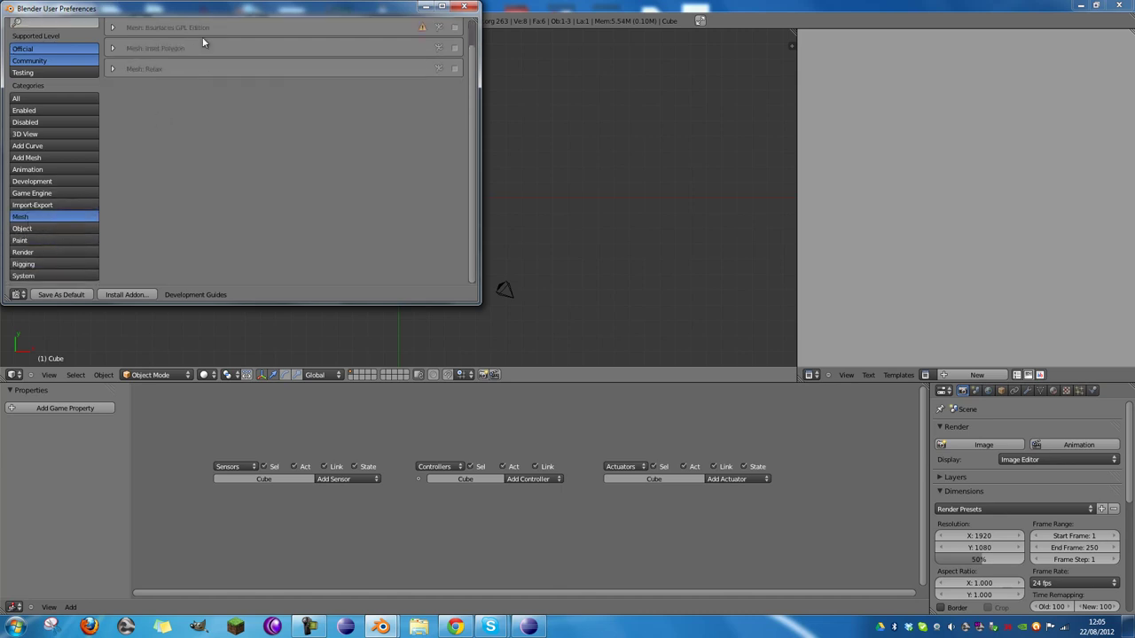
left_click(453, 26)
Step: Browse the System add-ons and enable the Rigify add-on in the Rigging category
left_click(39, 276)
scroll(134, 207, "up", 1)
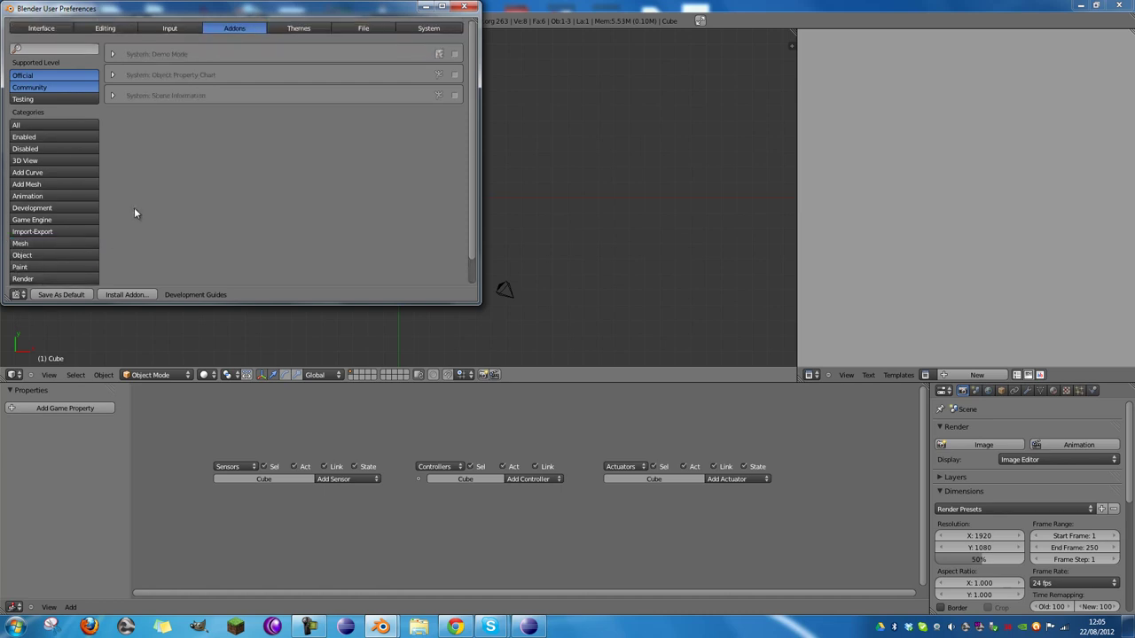
scroll(133, 216, "down", 1)
left_click(40, 264)
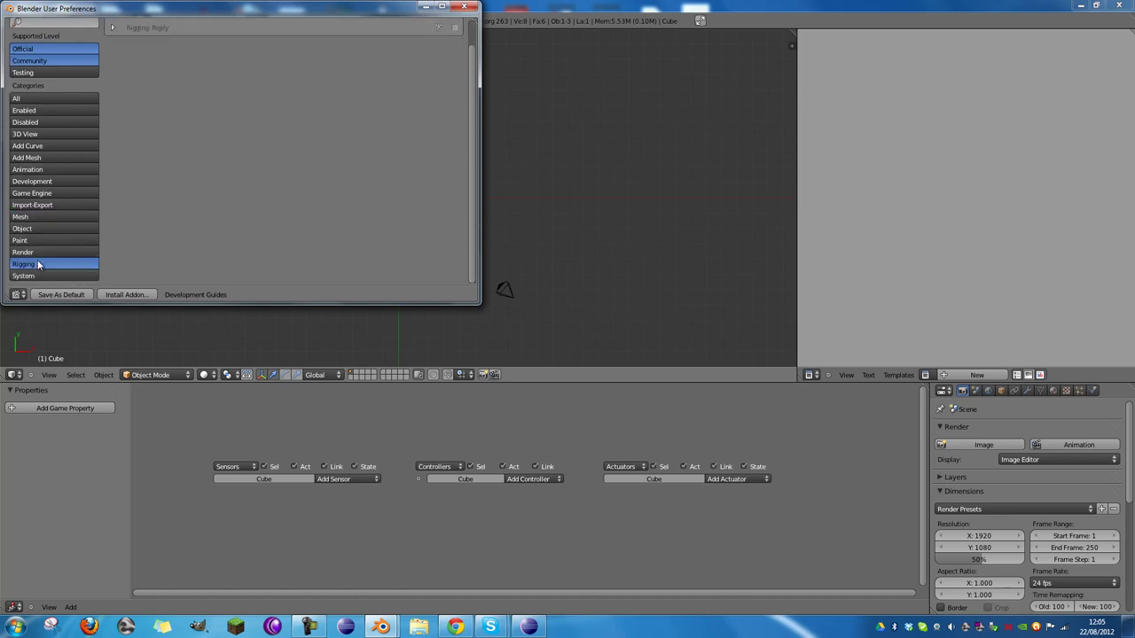
scroll(41, 257, "up", 1)
left_click(454, 53)
scroll(195, 165, "down", 1)
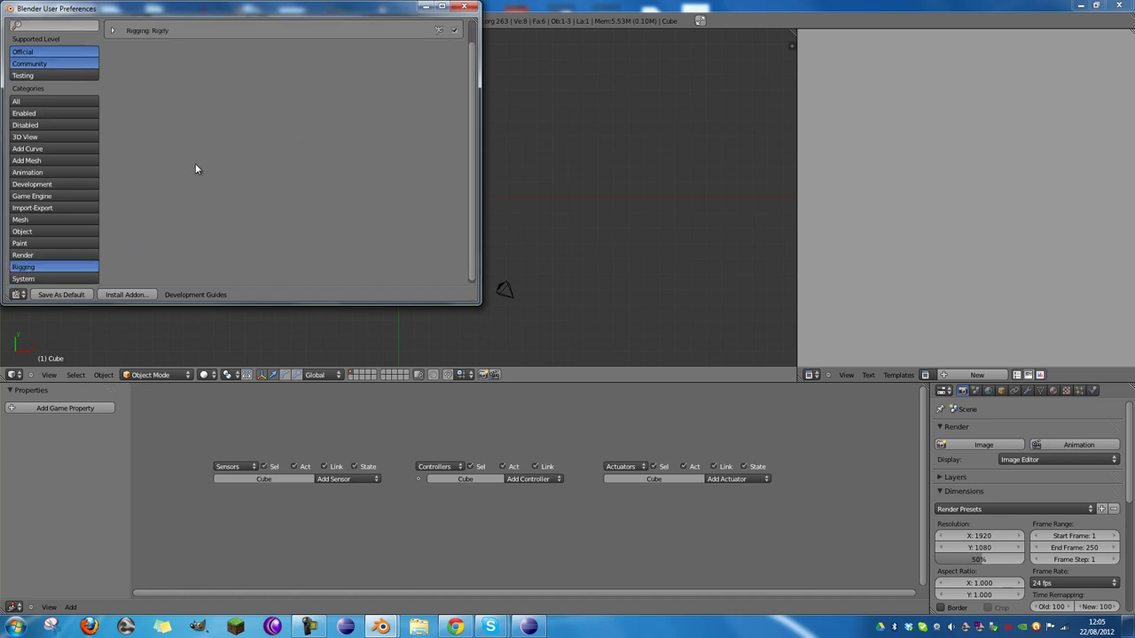
scroll(150, 177, "up", 1)
scroll(89, 208, "down", 1)
Step: Review the Render category's add-ons and save the user preferences as default
left_click(34, 255)
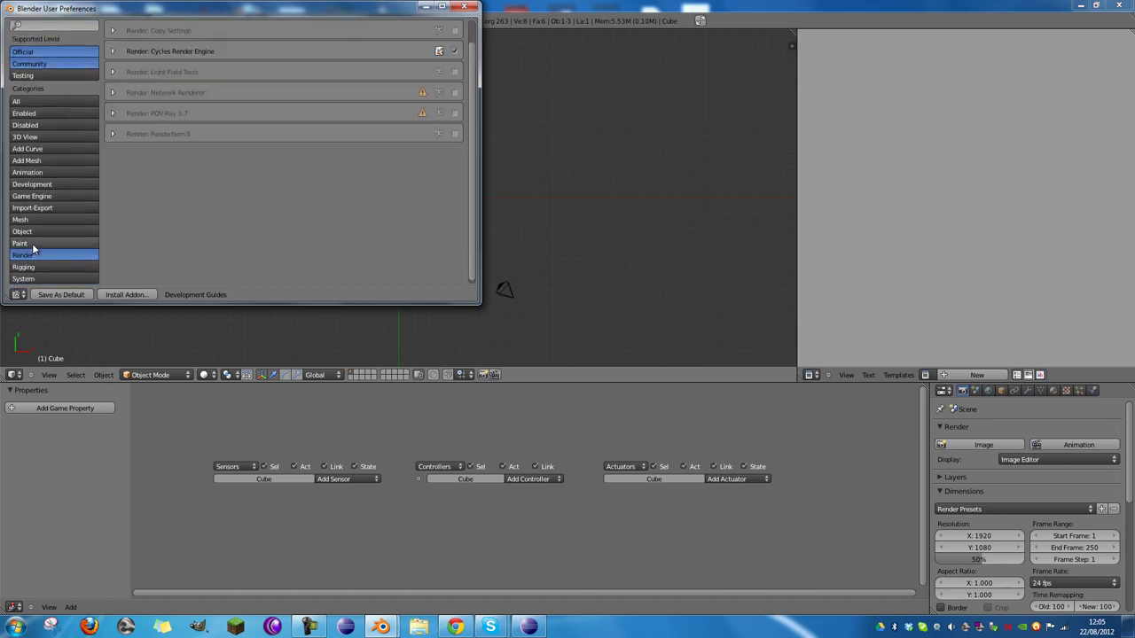
scroll(95, 225, "up", 1)
left_click(61, 294)
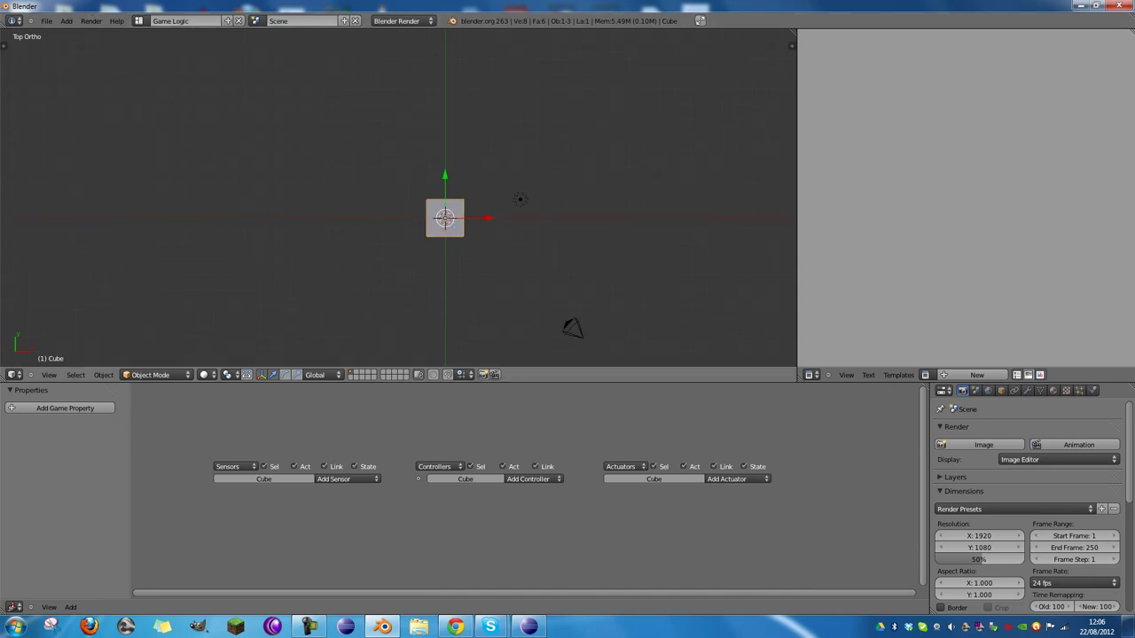
Step: Enable the Multiplayer add-on in the Game Engine category of the user preferences and close the preferences
left_click(46, 20)
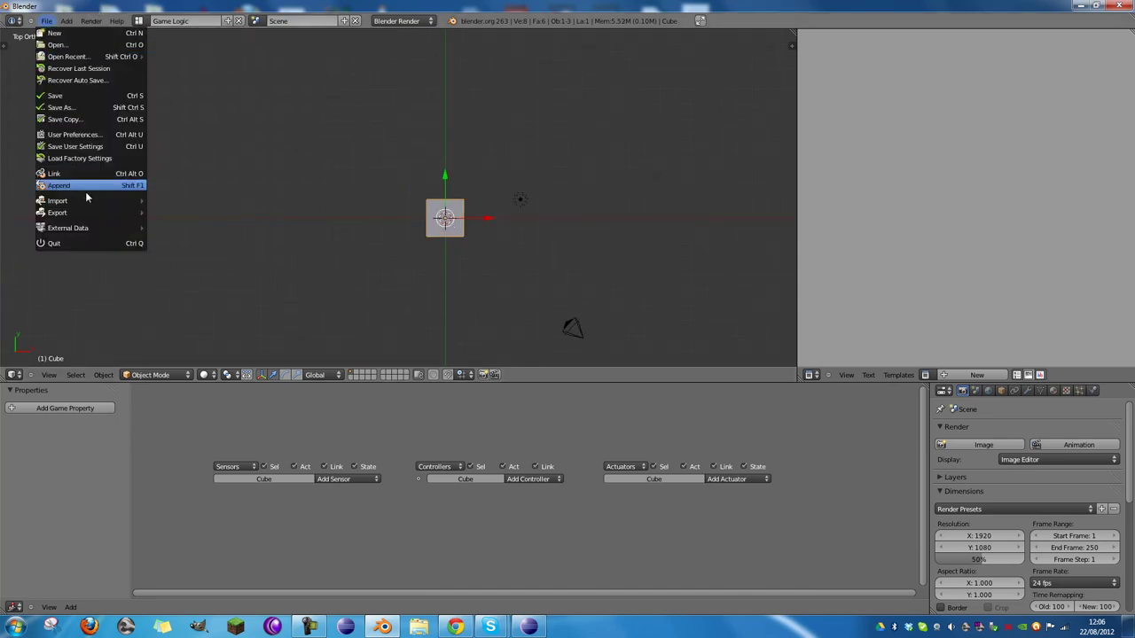
left_click(71, 134)
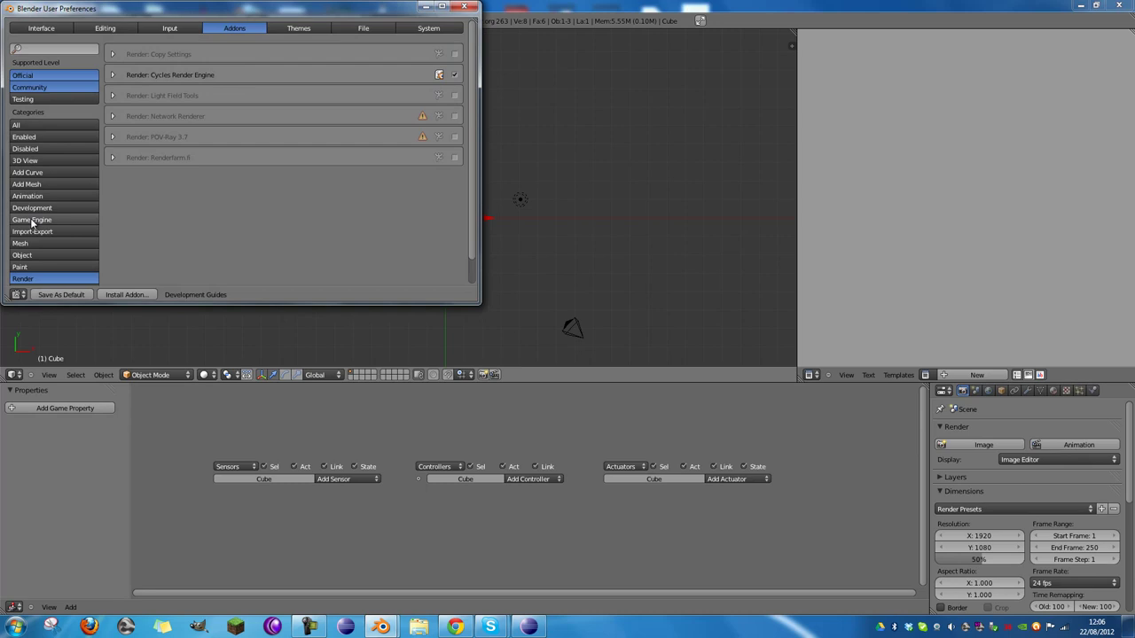
left_click(32, 219)
left_click(454, 54)
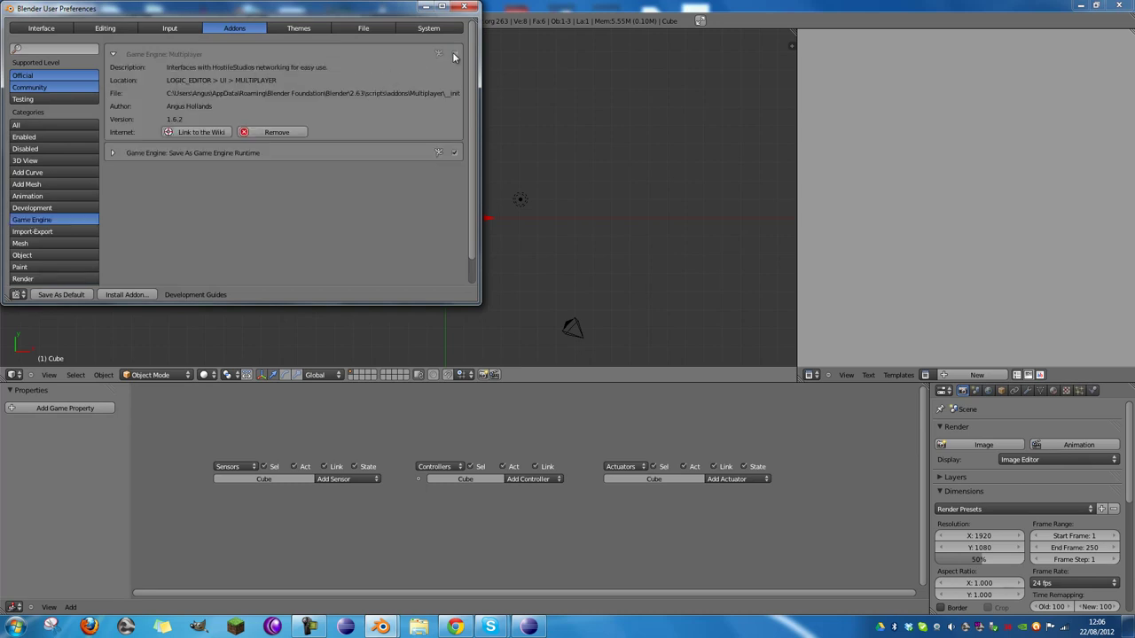
left_click(463, 6)
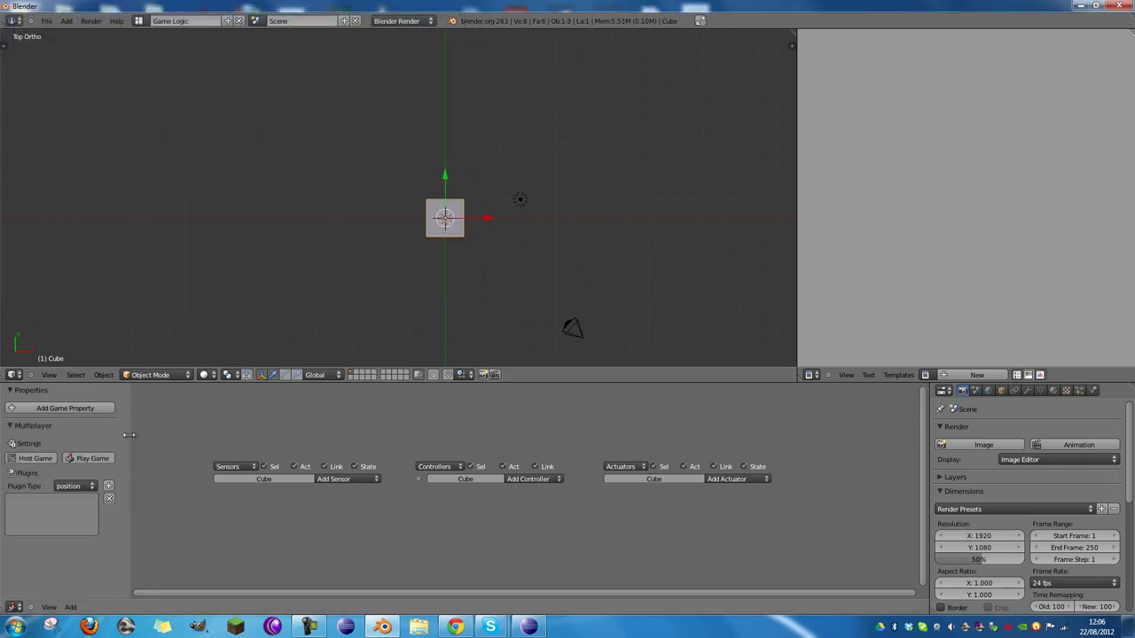
Step: Widen the Logic Editor's properties region and collapse its game properties section above the Multiplayer settings
left_click_drag(131, 434, 212, 428)
left_click(48, 393)
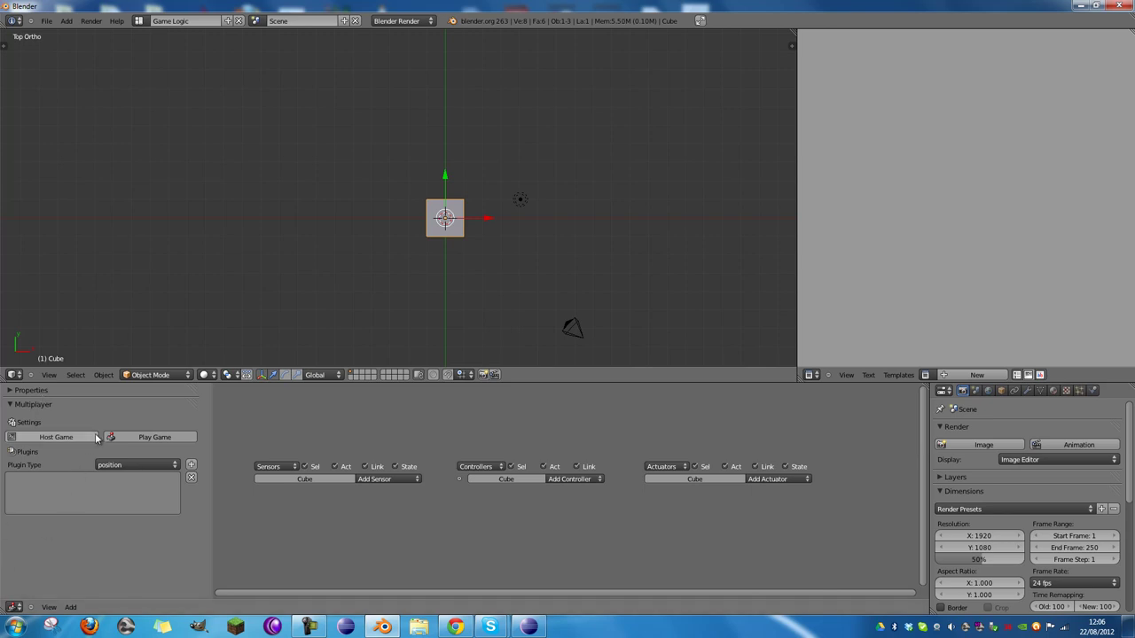
left_click(84, 392)
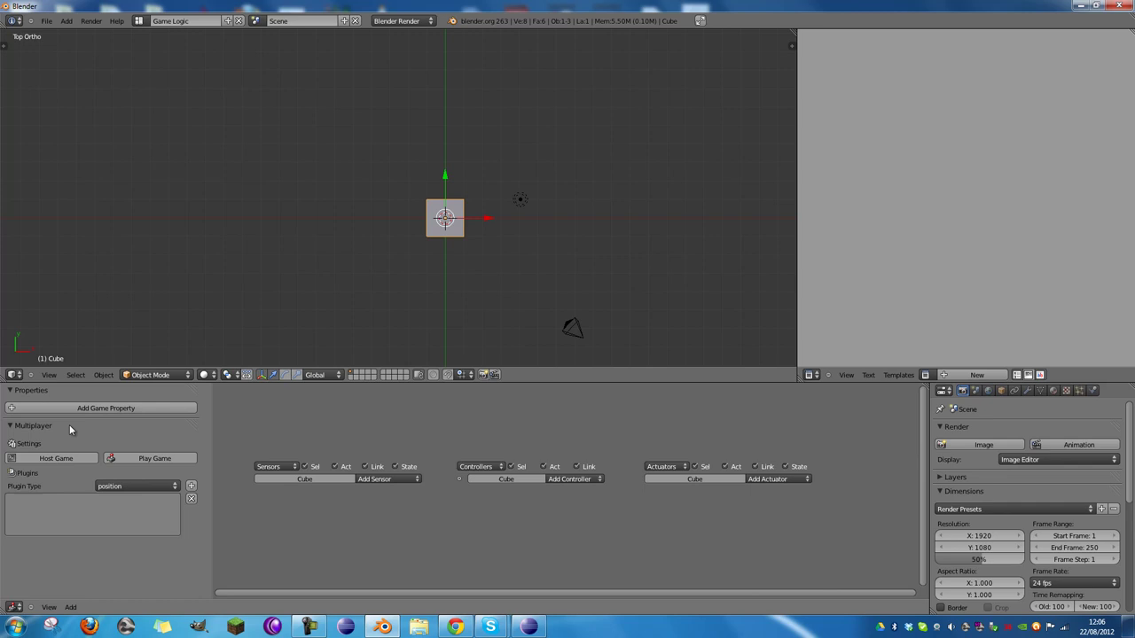
left_click(46, 393)
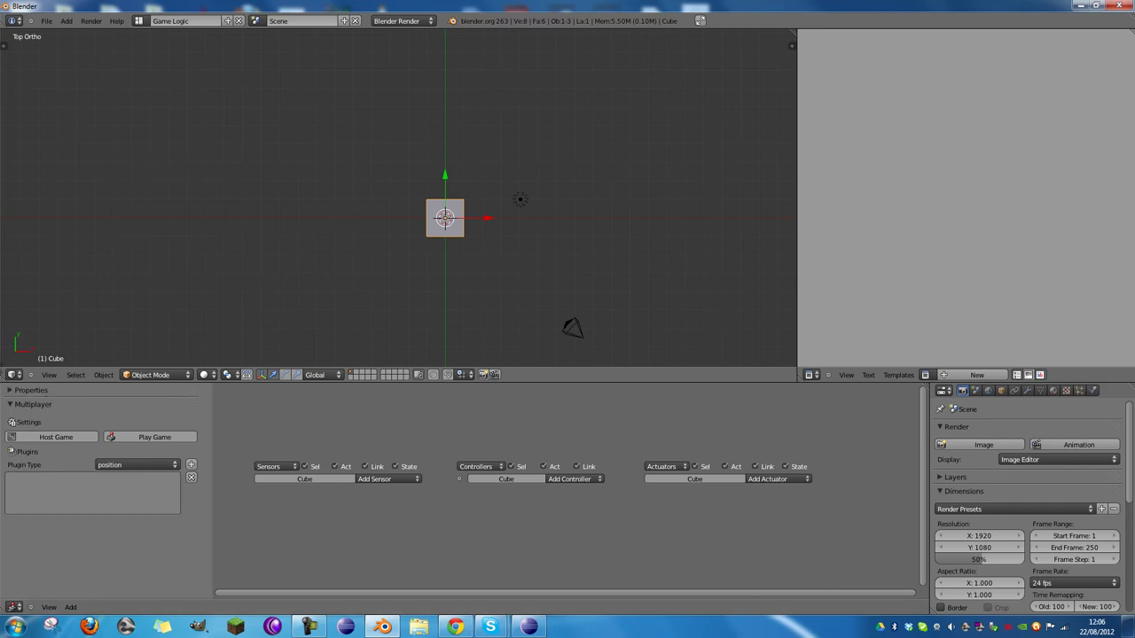
Step: Add a plane at the scene's centre and scale it up into a large ground beyond the grid
middle_click_drag(540, 315, 413, 209)
key("shift+a")
left_click(490, 218)
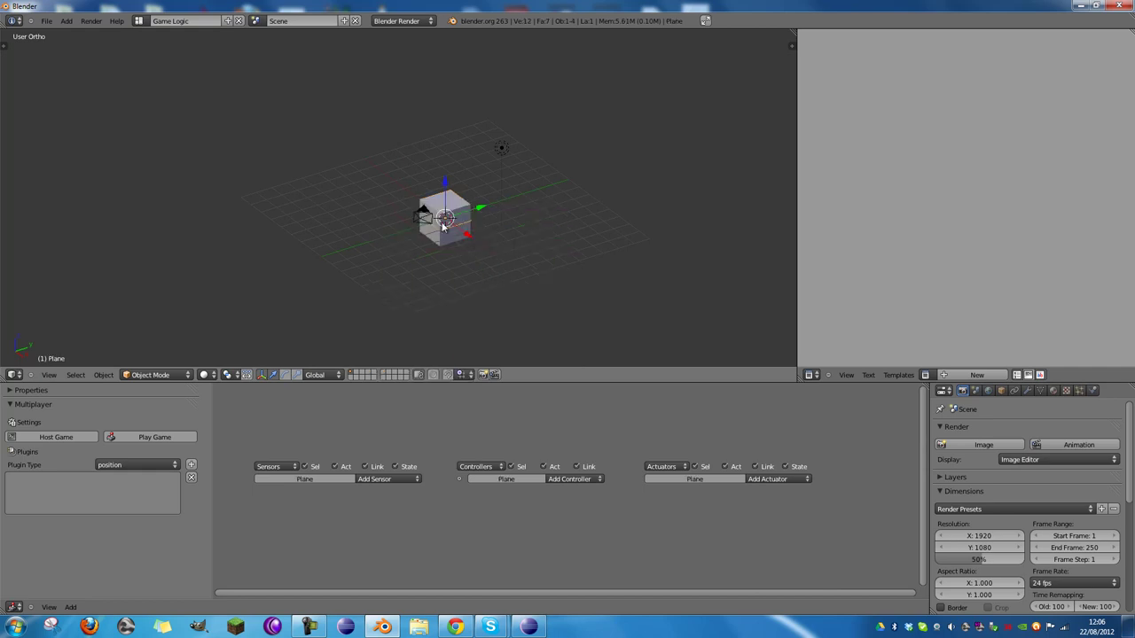
key("s")
left_click(647, 253)
Step: Lower the ground plane along the global Z axis towards the cube's base
key("g")
key("z")
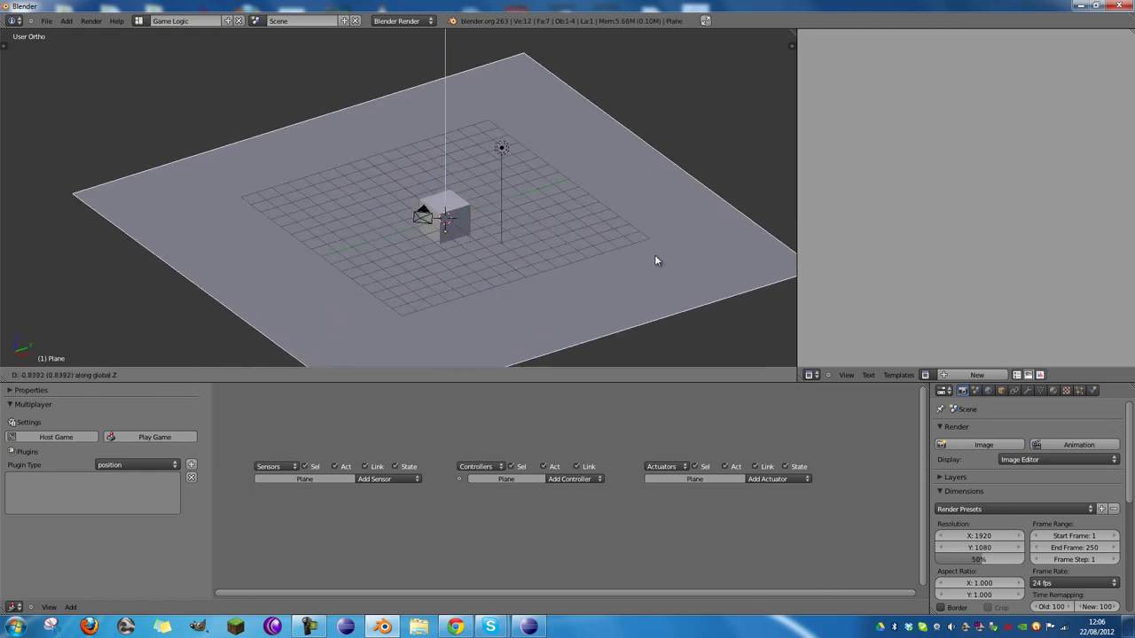
left_click(659, 258)
middle_click_drag(658, 258, 458, 218)
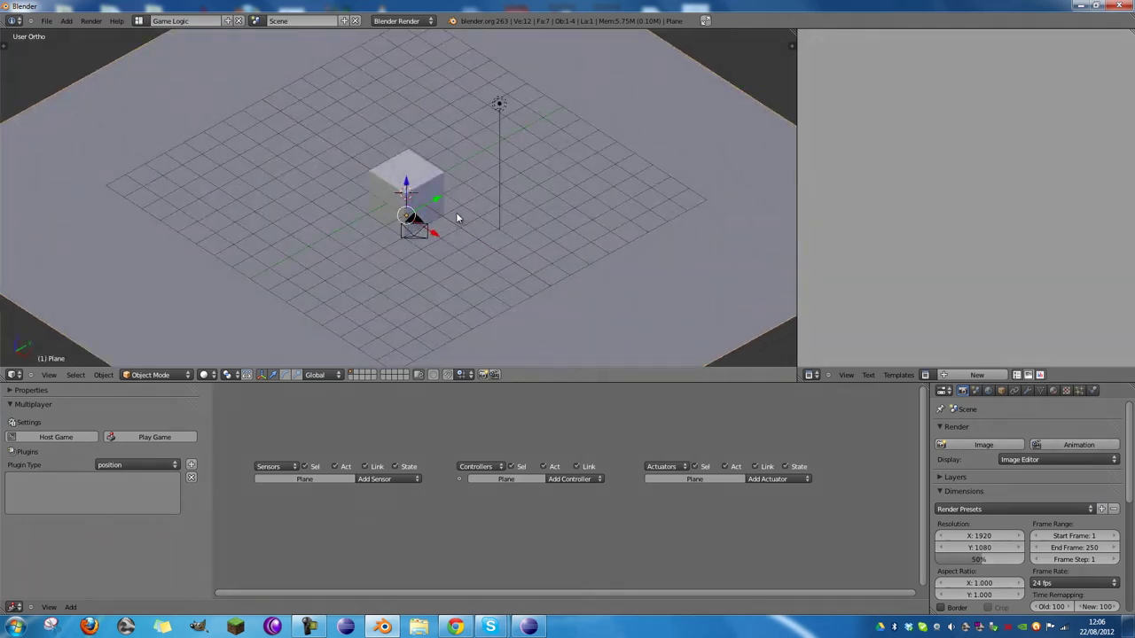
Step: Give the ground plane a new material and set the cube's diffuse colour to bright green
left_click(1053, 391)
left_click(983, 468)
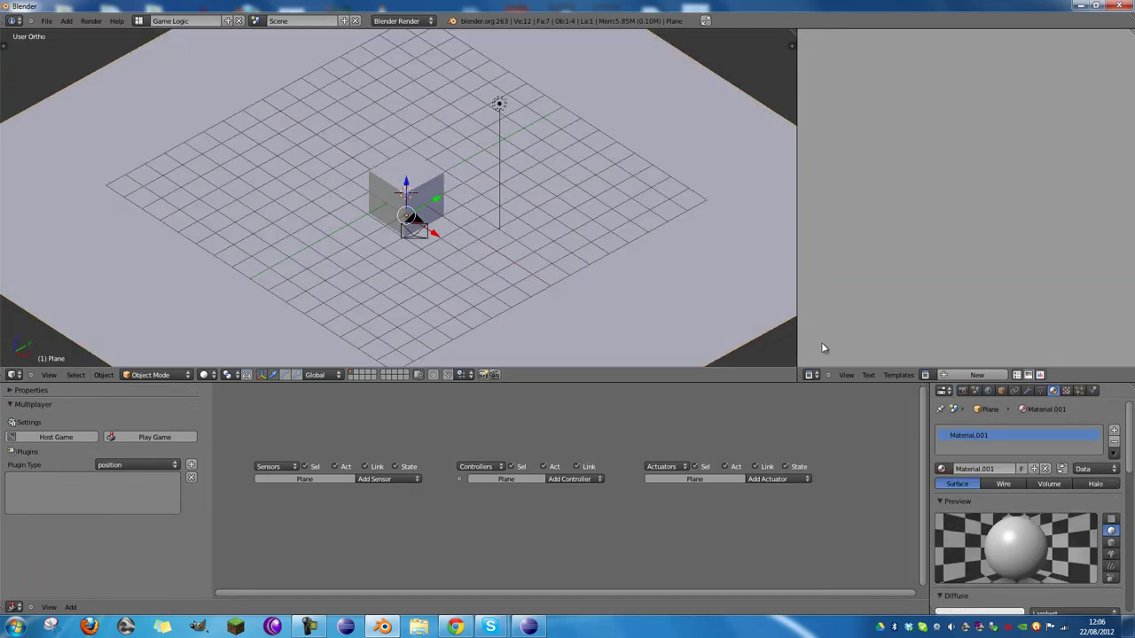
right_click(434, 193)
scroll(1020, 532, "down", 4)
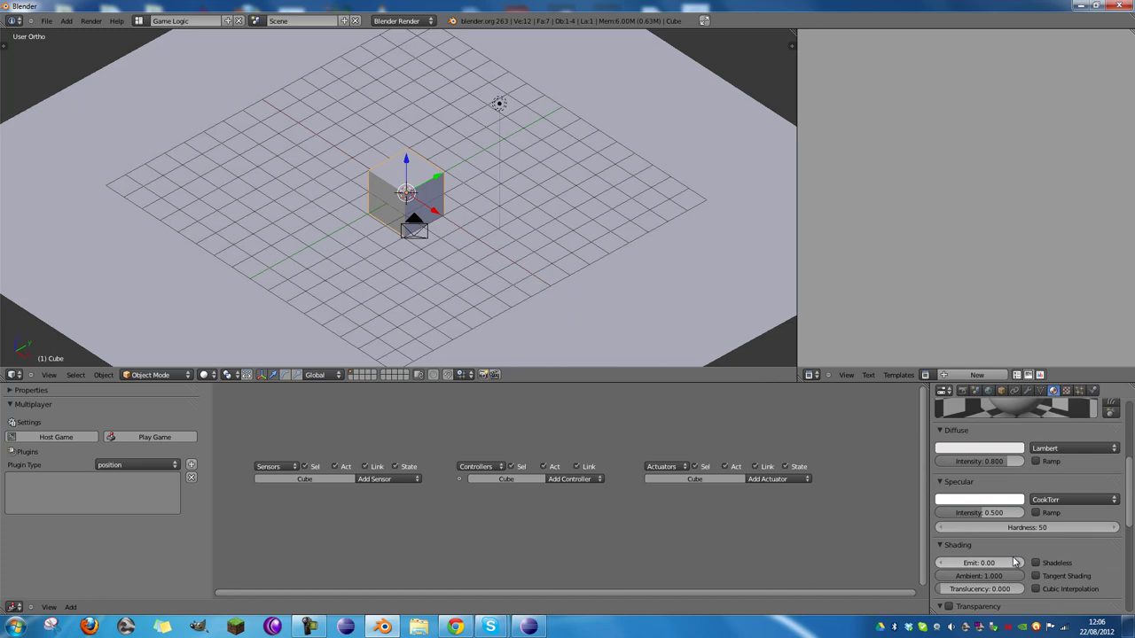
left_click(1001, 449)
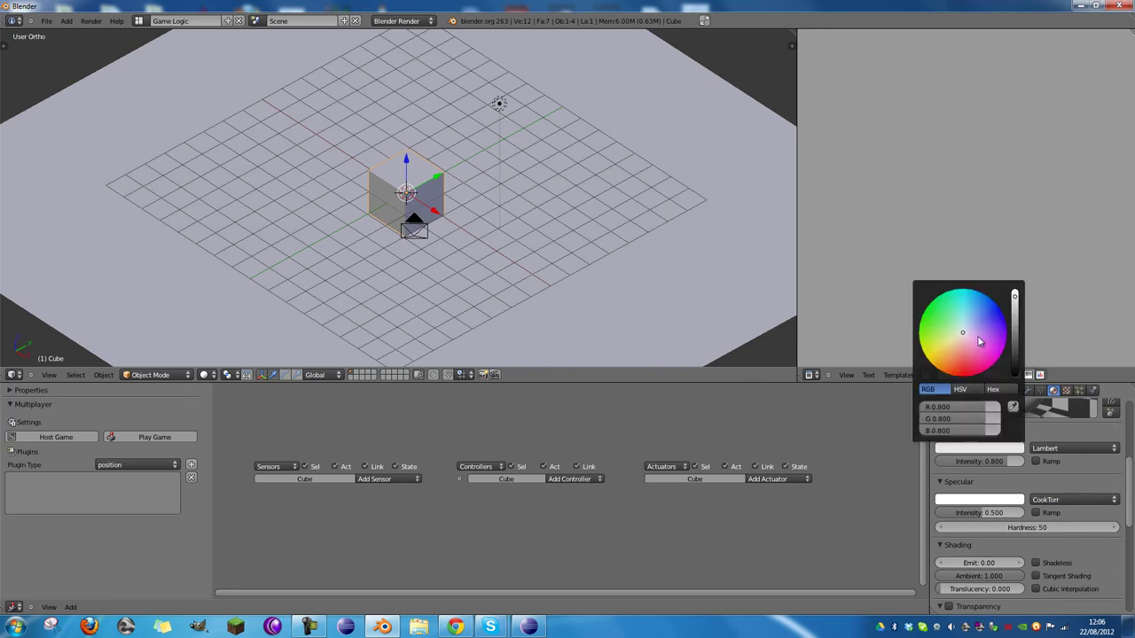
left_click_drag(979, 341, 898, 294)
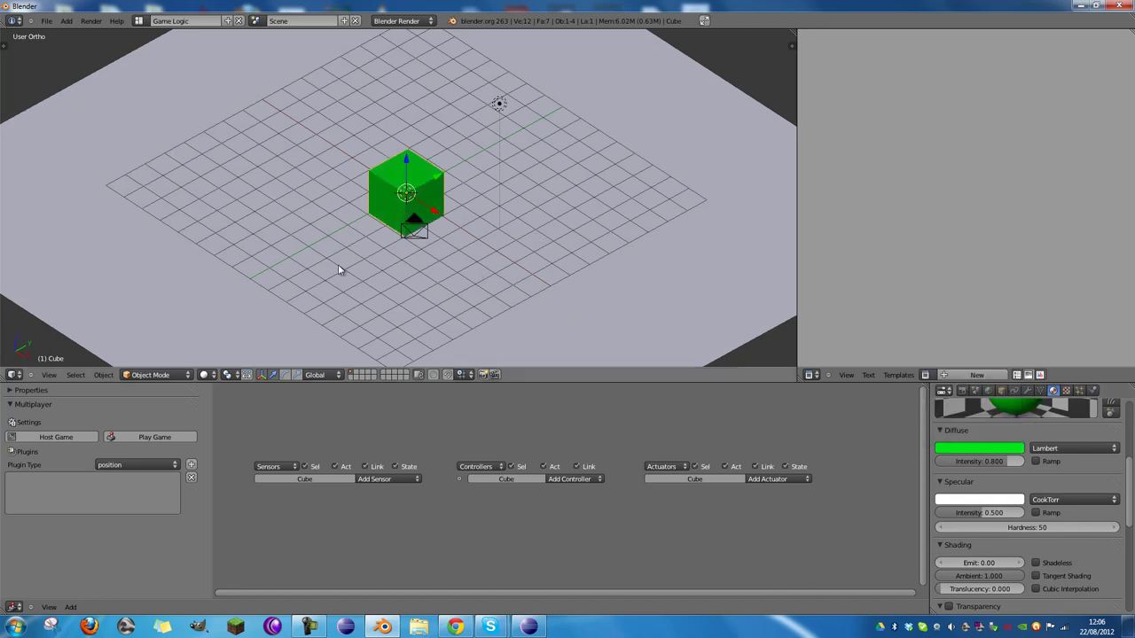
Step: Switch the 3D view to textured shading and change the lamp's type to Spot
key("alt+z")
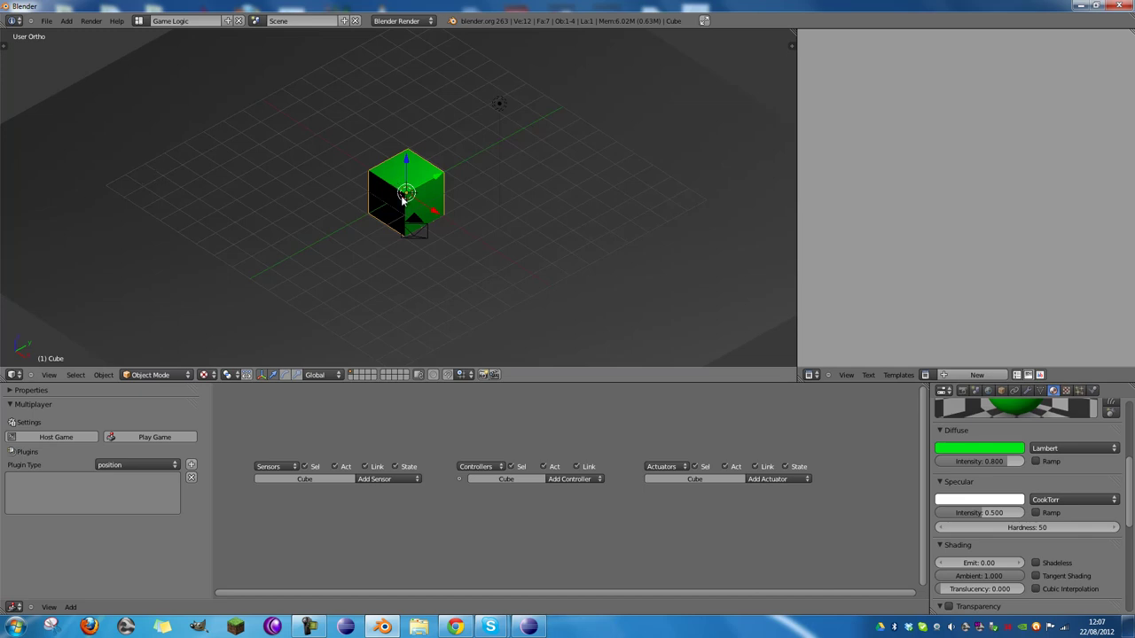
right_click(499, 103)
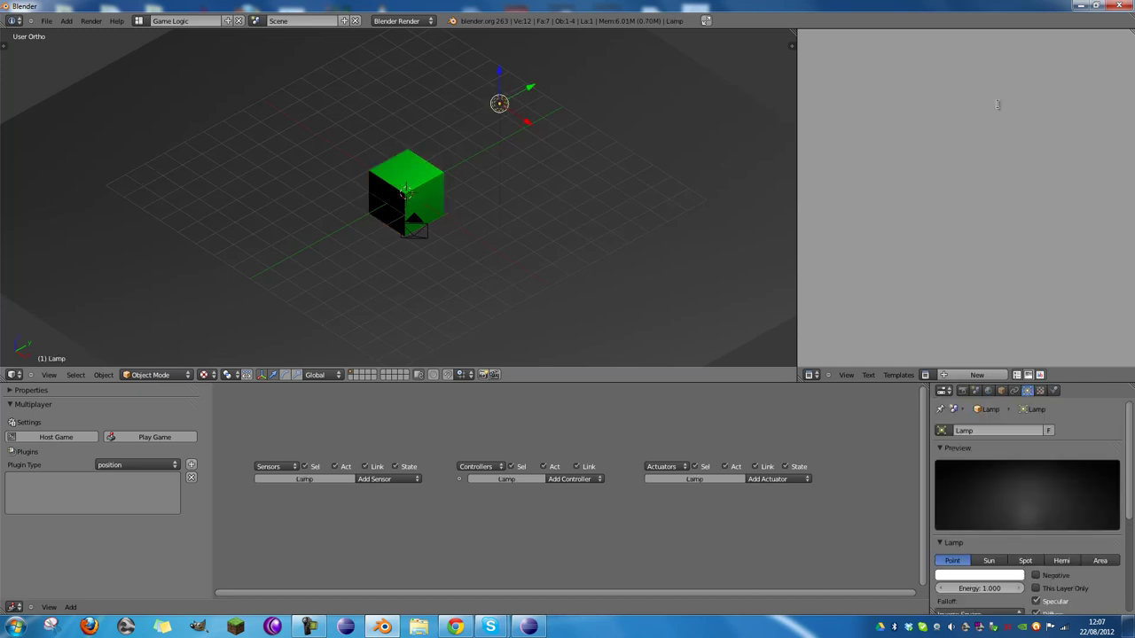
scroll(1010, 486, "down", 3)
left_click(1024, 442)
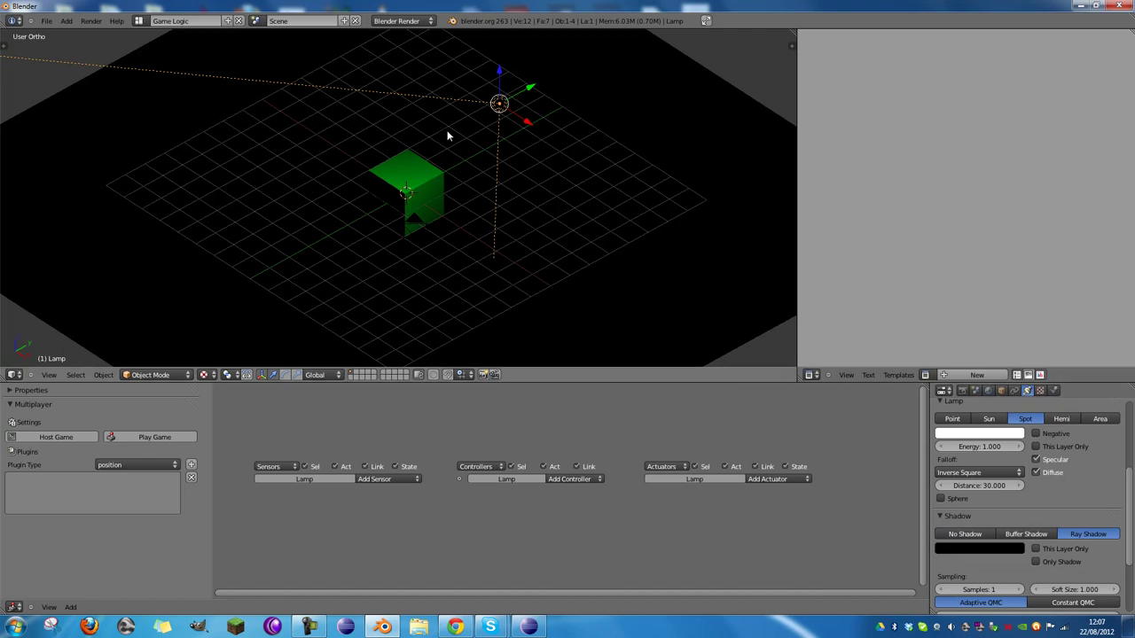
Step: Rotate the spot lamp towards the cube and set its distance to 9.092 and energy to 2.120
key("r")
left_click(408, 180)
scroll(408, 180, "up", 1)
middle_click_drag(408, 181, 375, 197)
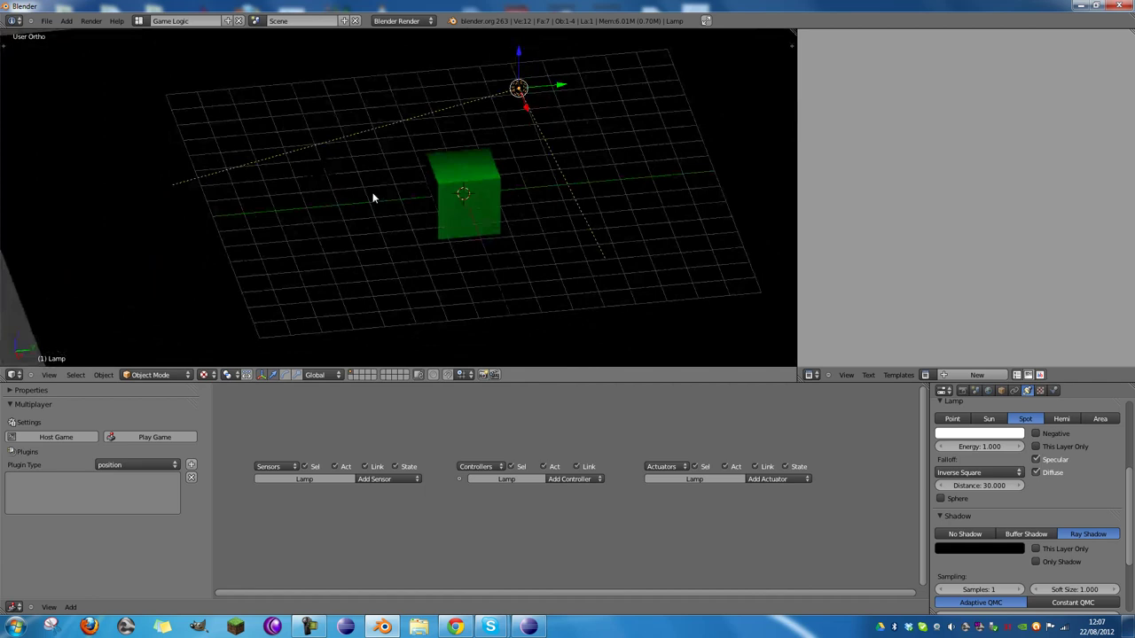
scroll(564, 191, "down", 3)
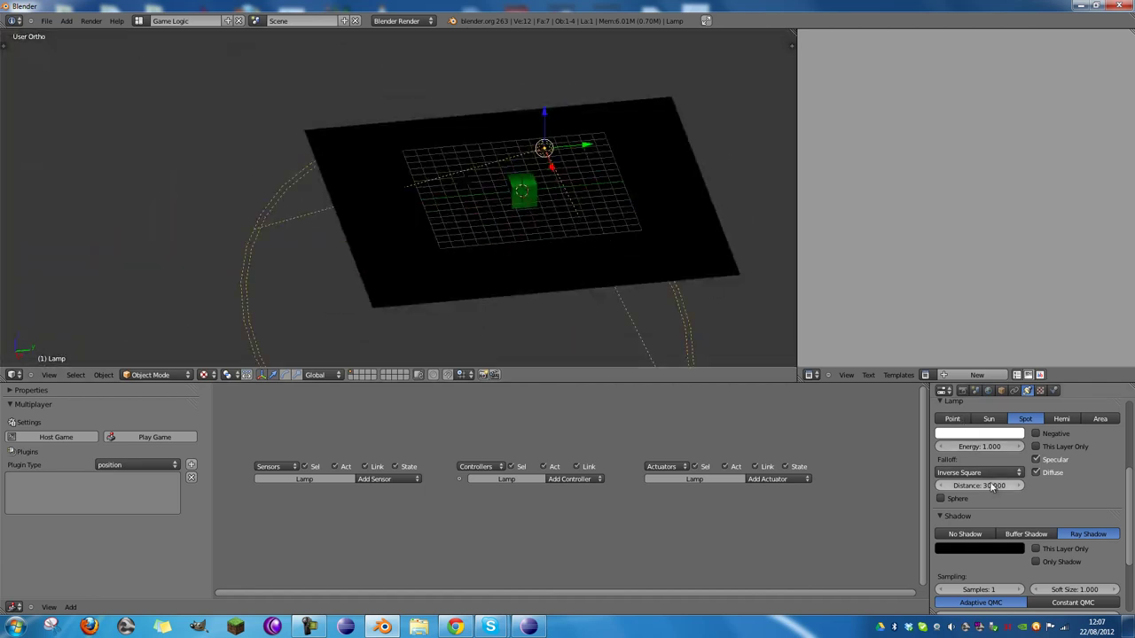
left_click_drag(978, 486, 1019, 450)
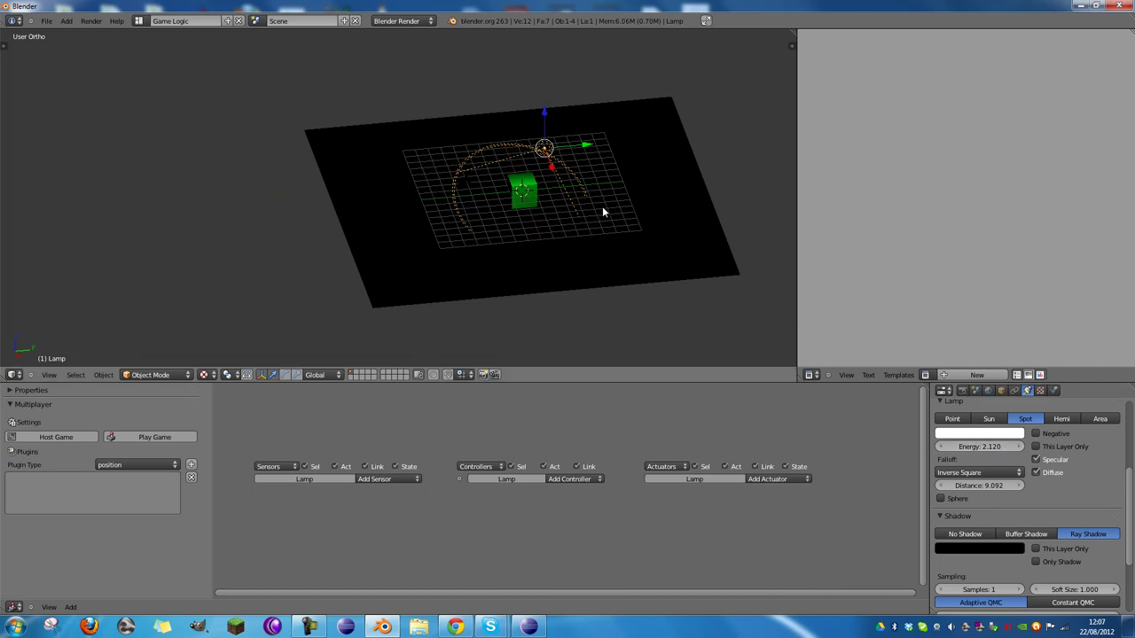
Step: Duplicate the spot lamp, place the copy farther out and change its type to Point
key("shift+d")
left_click(627, 171)
left_click(1073, 423)
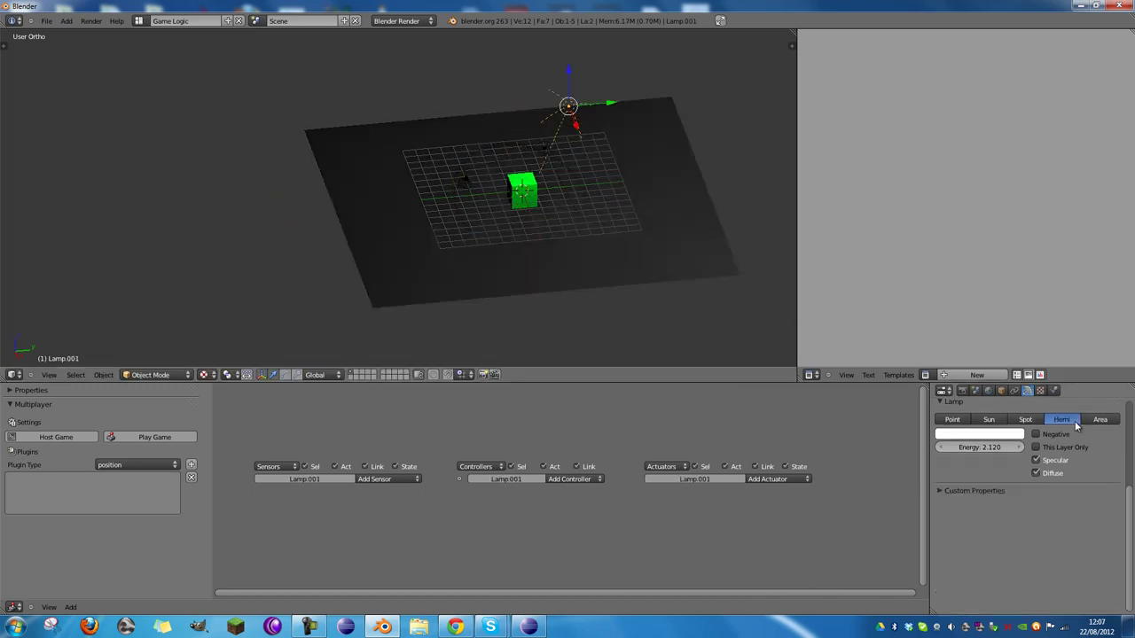
left_click(964, 421)
scroll(520, 187, "up", 1)
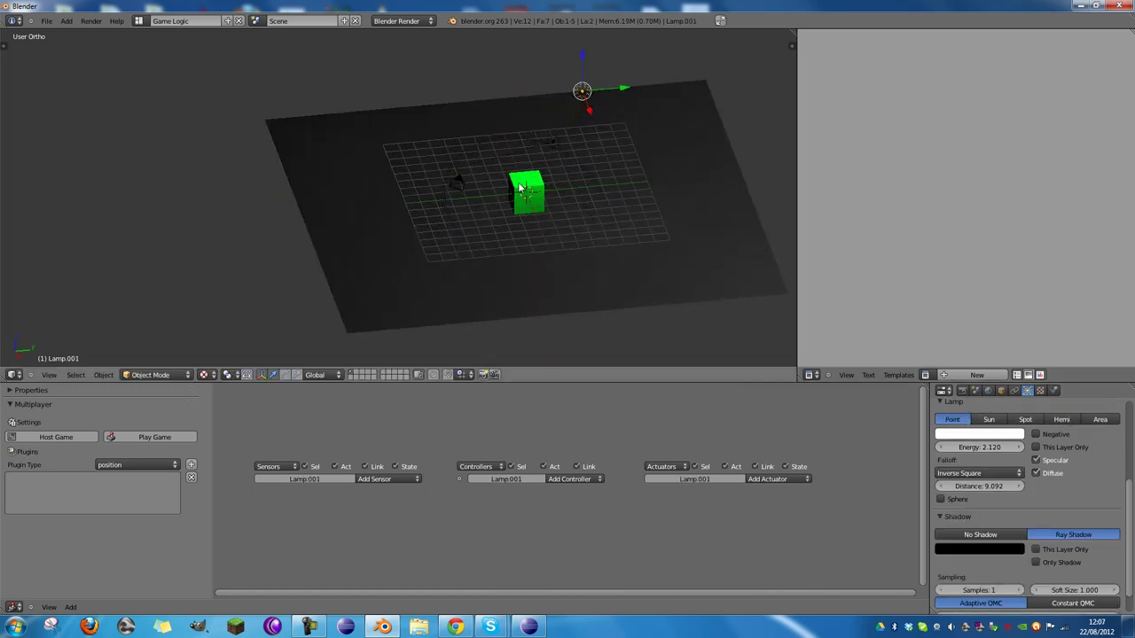
Step: Move the point lamp to the other side of the cube and tint its light pale blue
middle_click_drag(519, 187, 582, 246)
key("g")
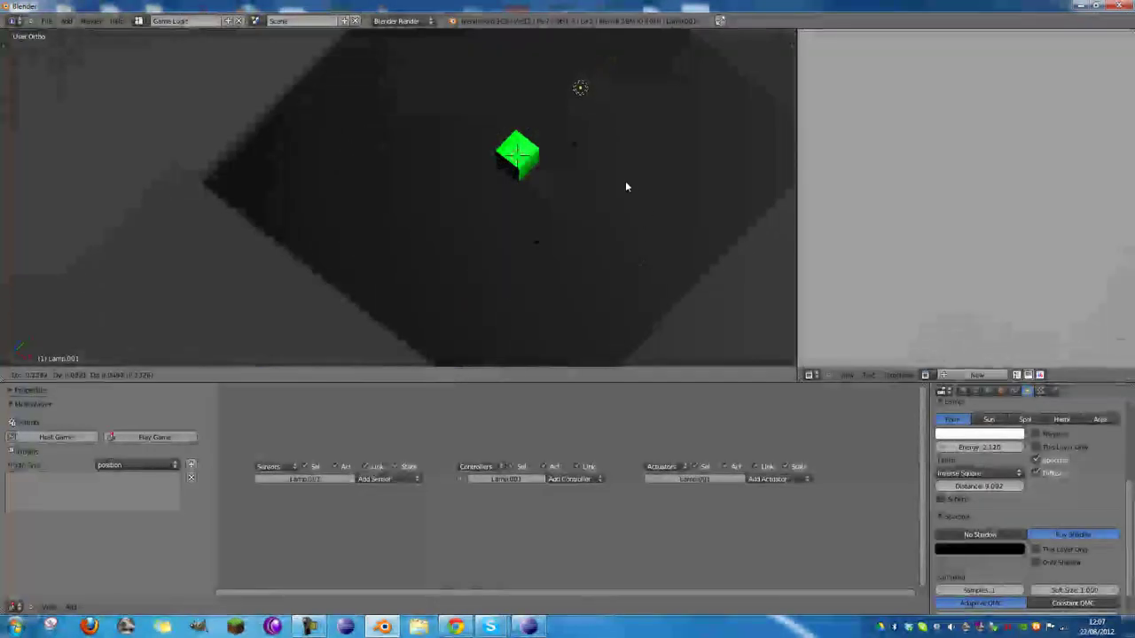
left_click(484, 157)
left_click(979, 433)
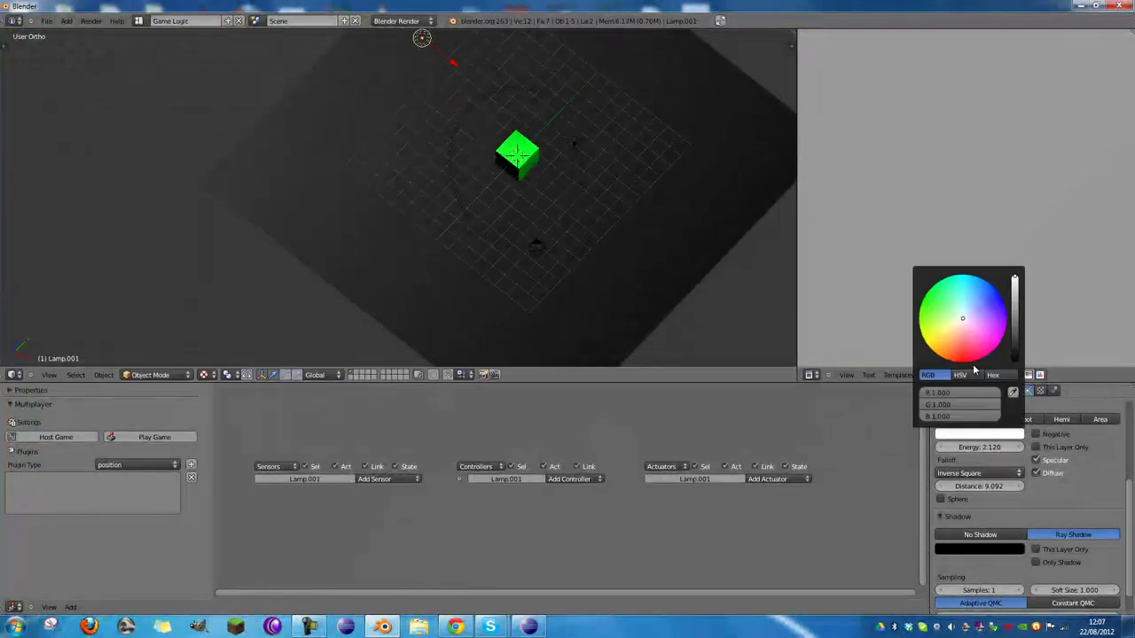
left_click_drag(973, 369, 968, 312)
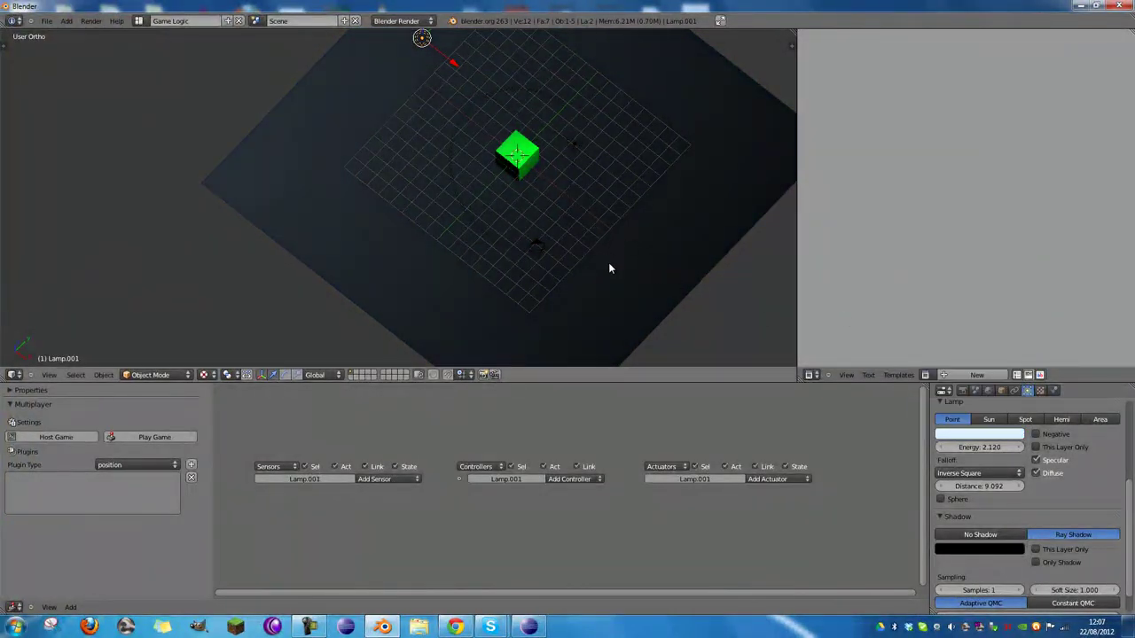
Step: Run the game engine preview to check the scene's lighting and return to editing
middle_click_drag(608, 263, 522, 188)
key("p")
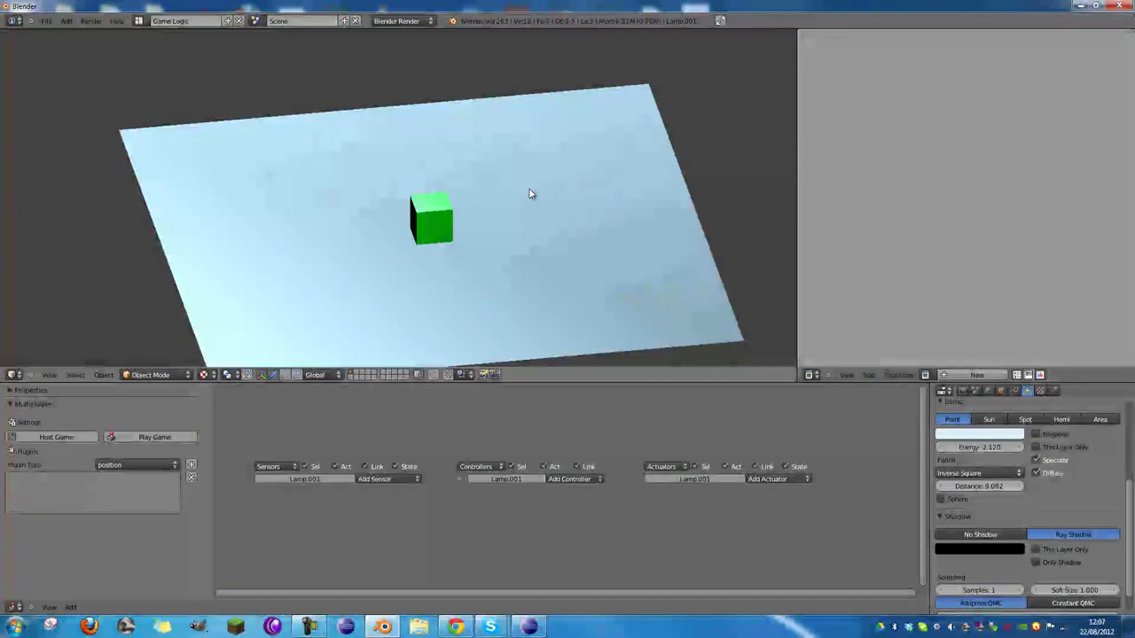
key("Escape")
Step: Examine the ground plane's material options and run the game preview again
right_click(517, 210)
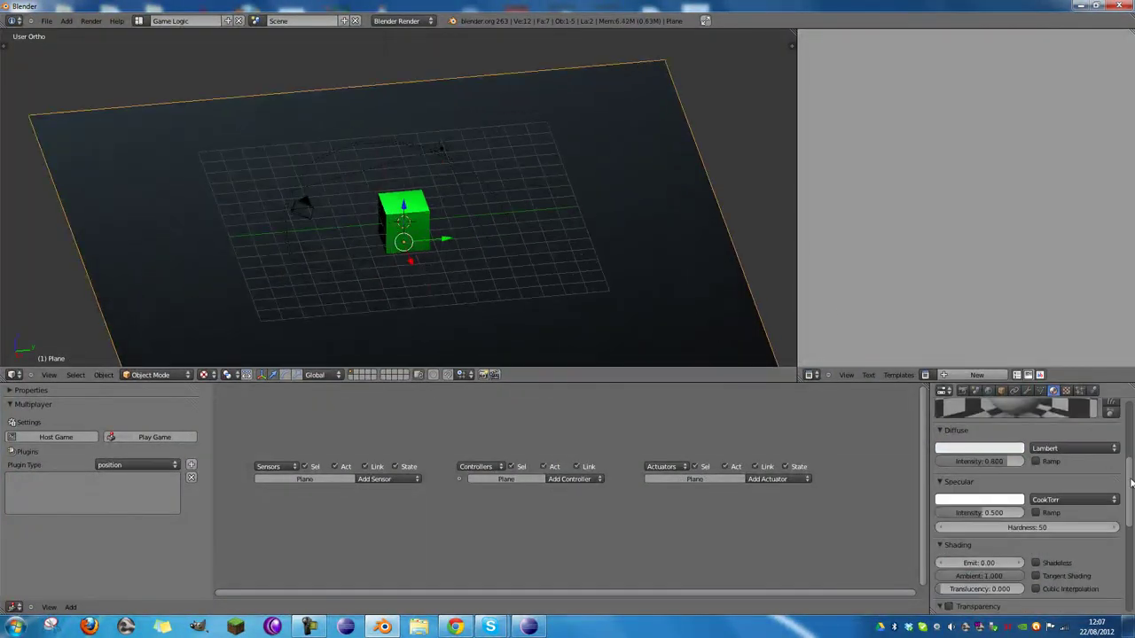
scroll(1130, 484, "down", 8)
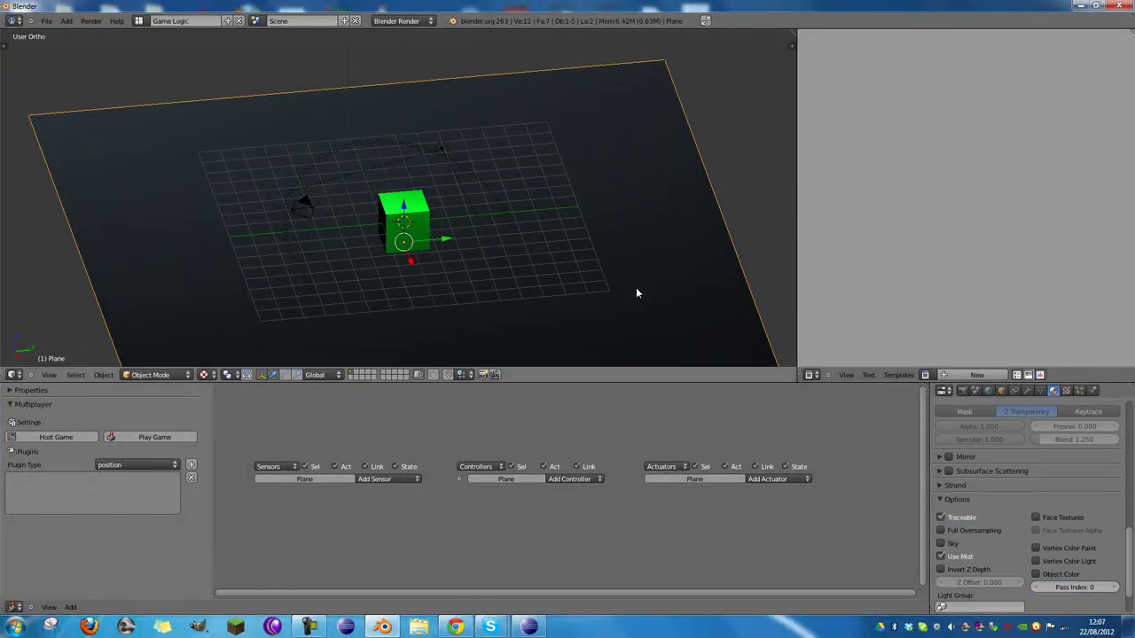
key("p")
key("Escape")
Step: Lower the point lamp's energy to 0.880 and run the game preview to check the lighting
scroll(600, 276, "down", 3)
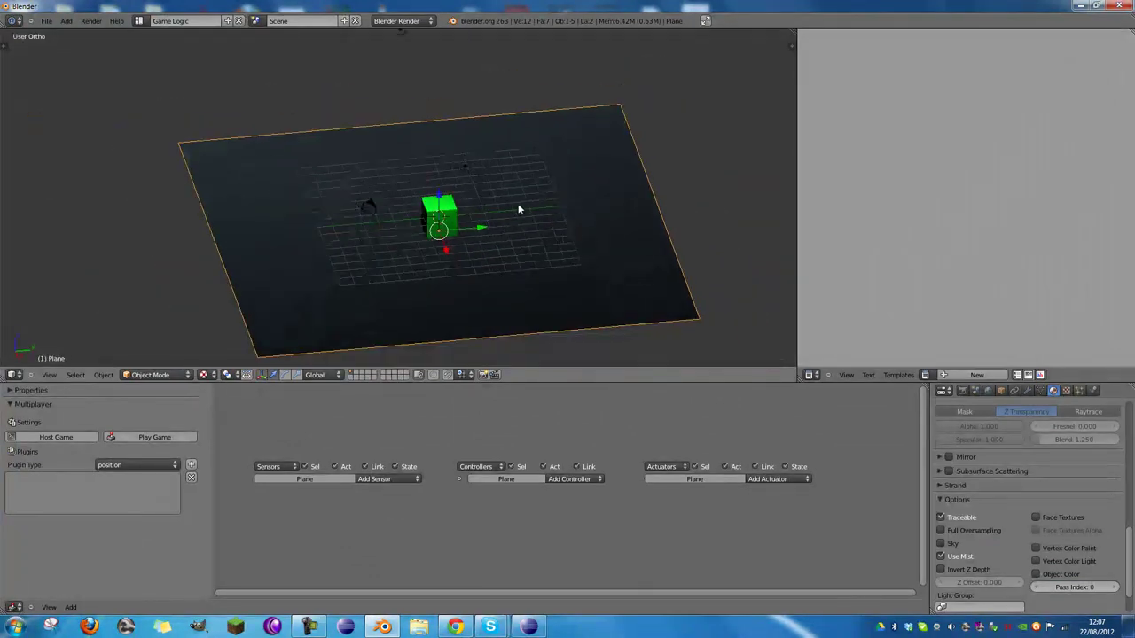
right_click(465, 167)
scroll(396, 126, "down", 2)
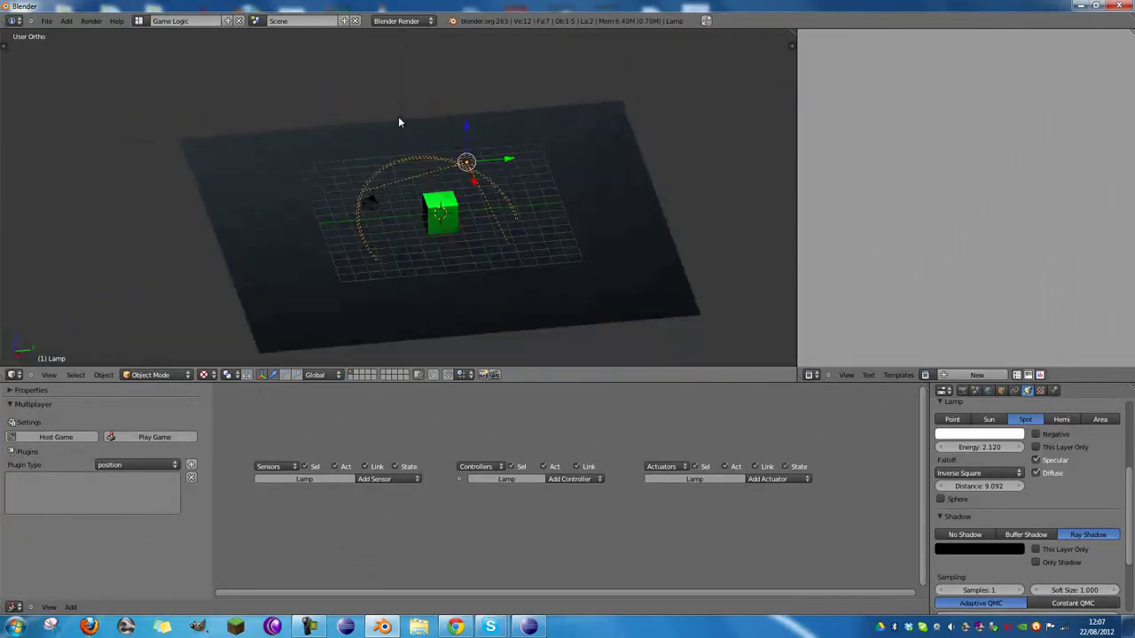
right_click(402, 88)
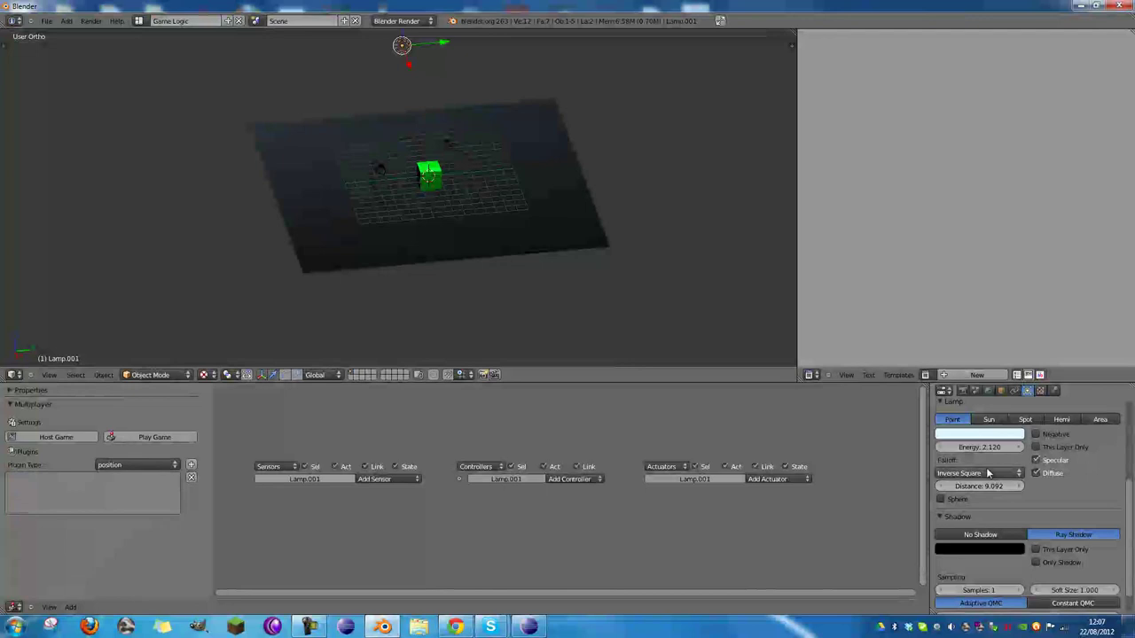
left_click_drag(982, 449, 944, 449)
key("p")
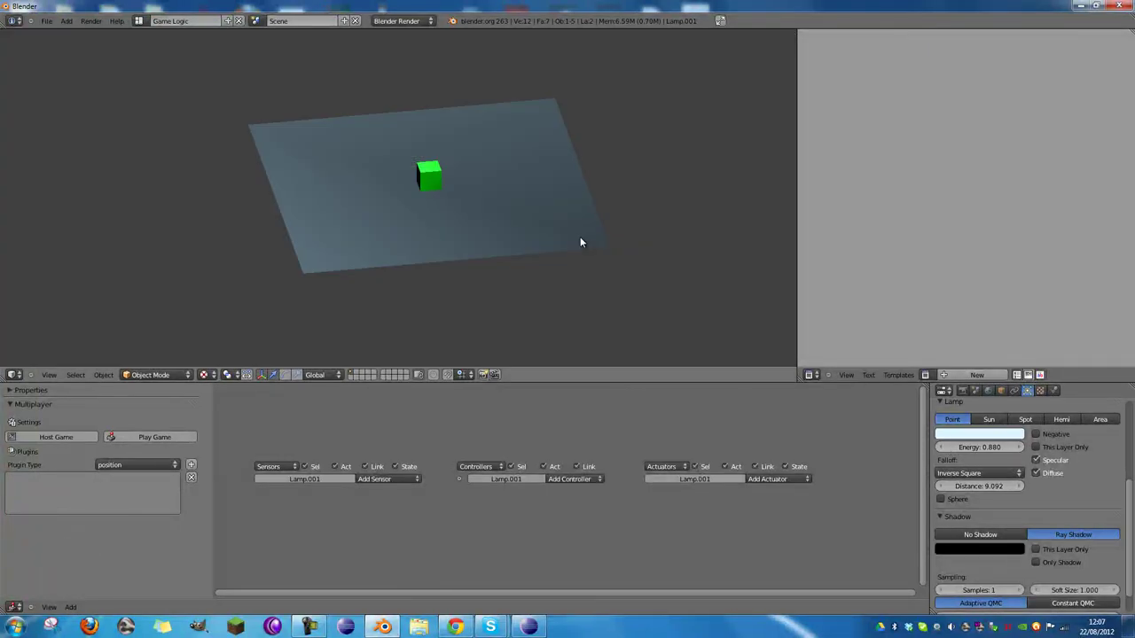
key("Escape")
Step: Reduce the spot lamp's energy and check the lighting in the game preview
right_click(446, 140)
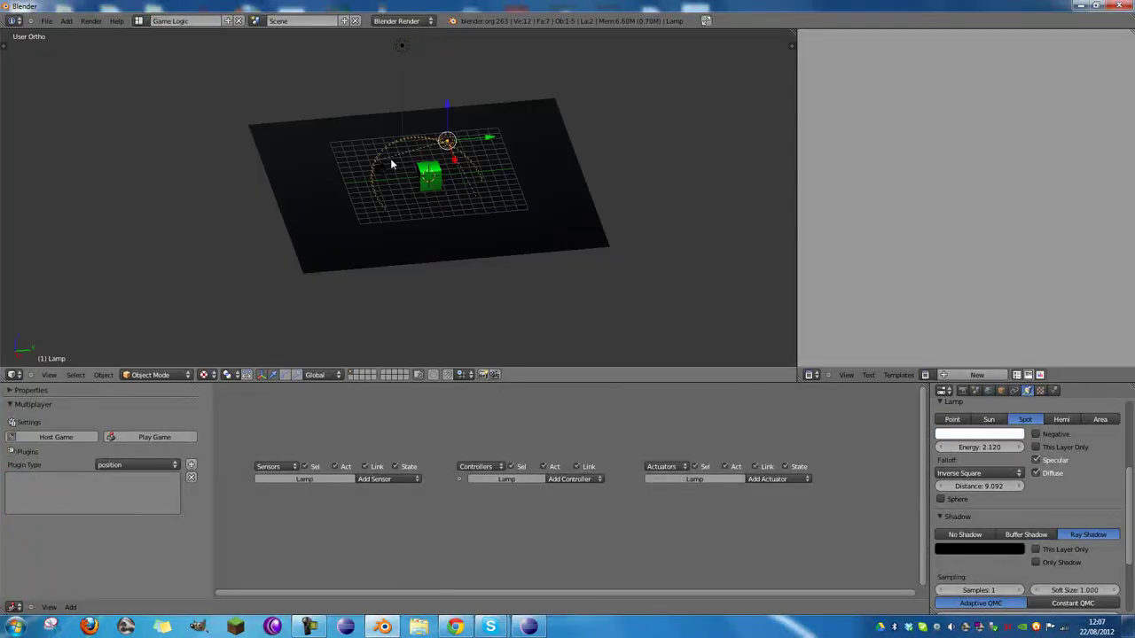
left_click_drag(973, 449, 939, 449)
key("p")
key("Escape")
Step: Switch the render engine to Blender Game, set the shading mode to GLSL and preview the game
left_click(961, 390)
scroll(998, 493, "down", 5)
scroll(998, 492, "down", 3)
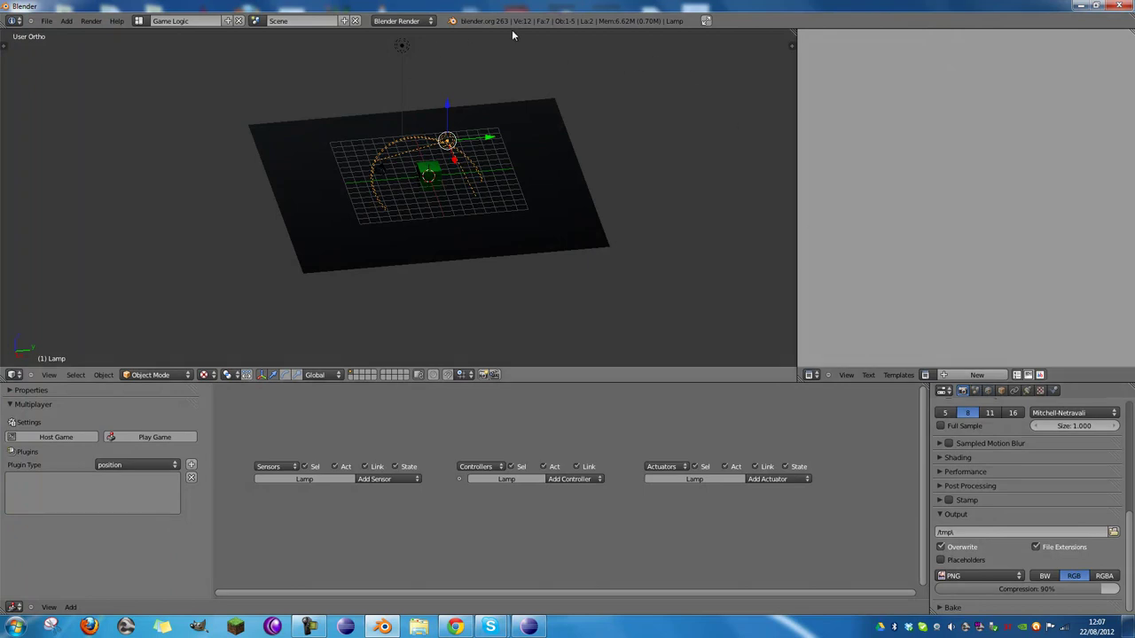
left_click(402, 20)
left_click(412, 45)
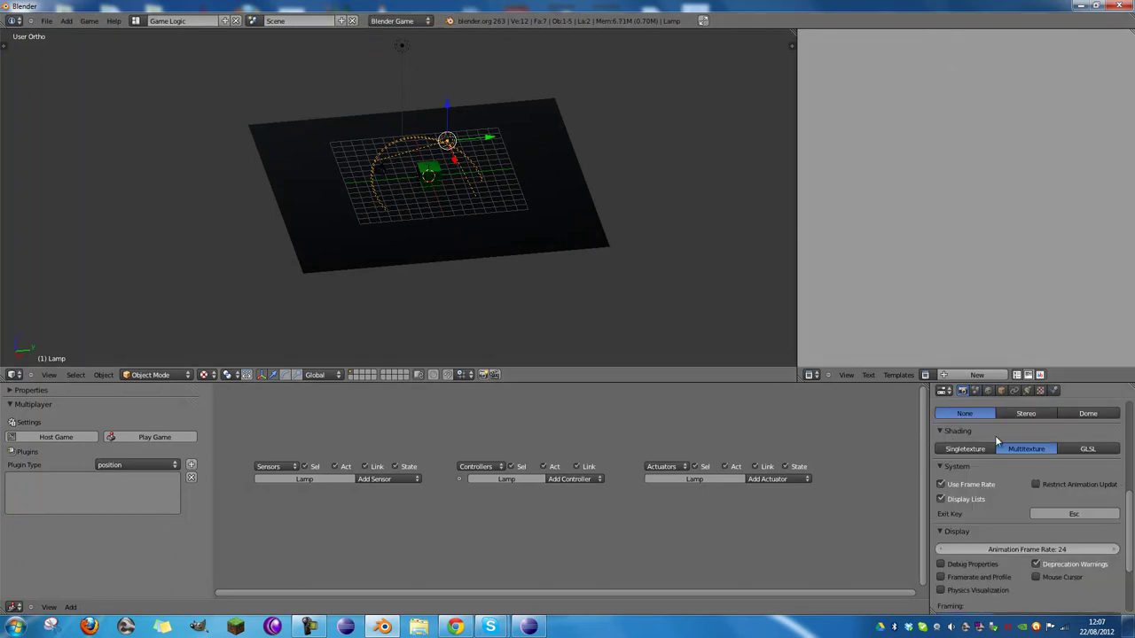
left_click(1113, 449)
key("p")
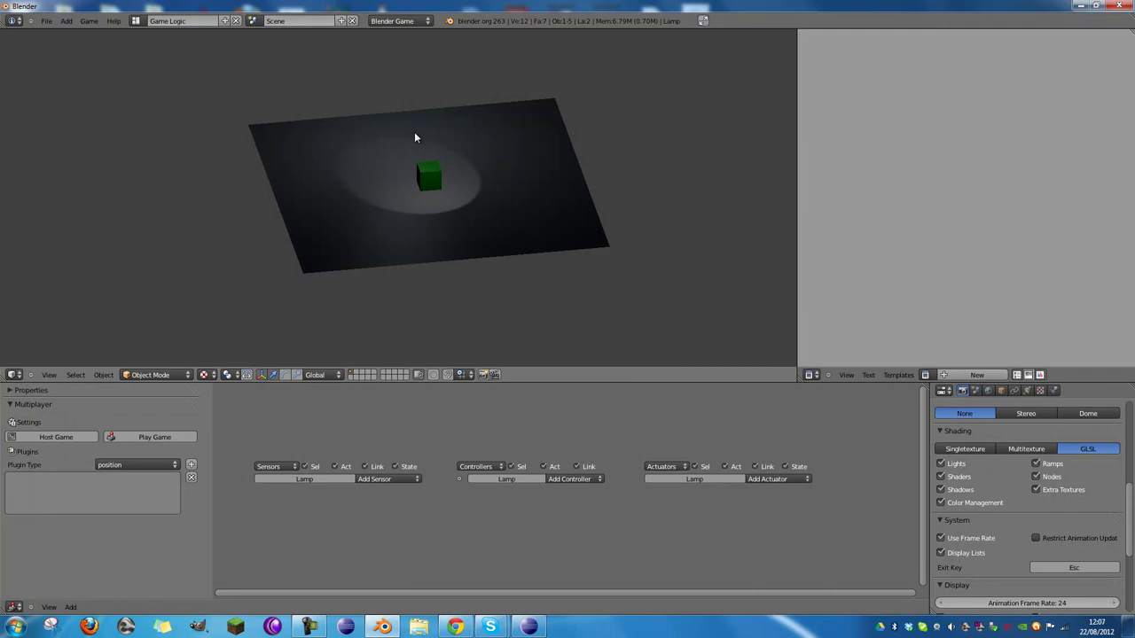
key("Escape")
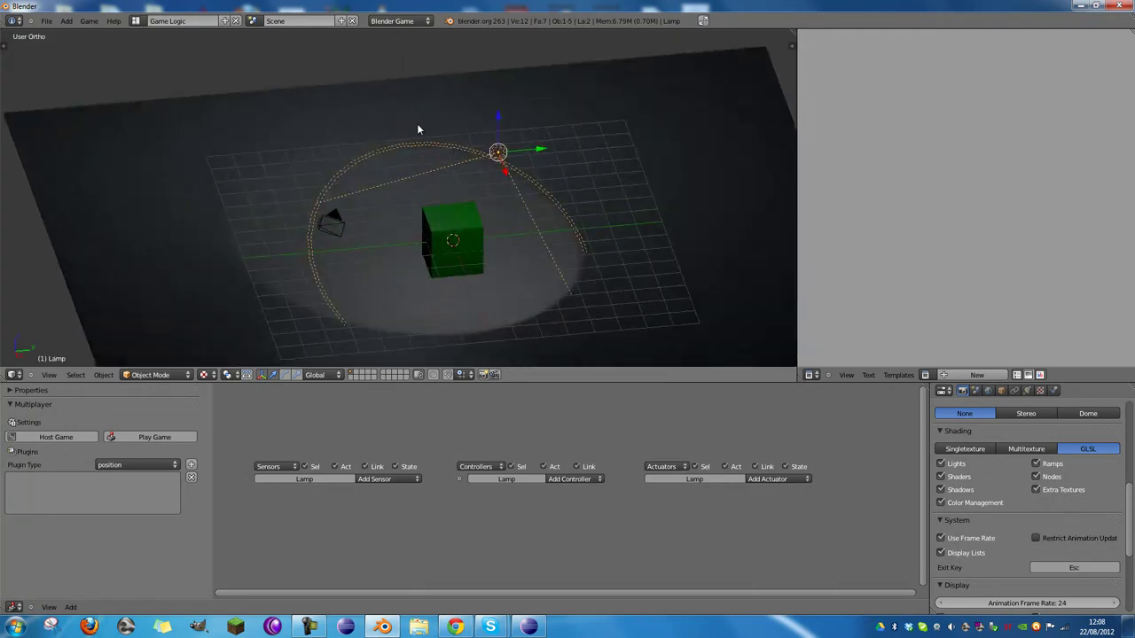
Step: Move the spot lamp horizontally away from the cube and preview the resulting light
key("p")
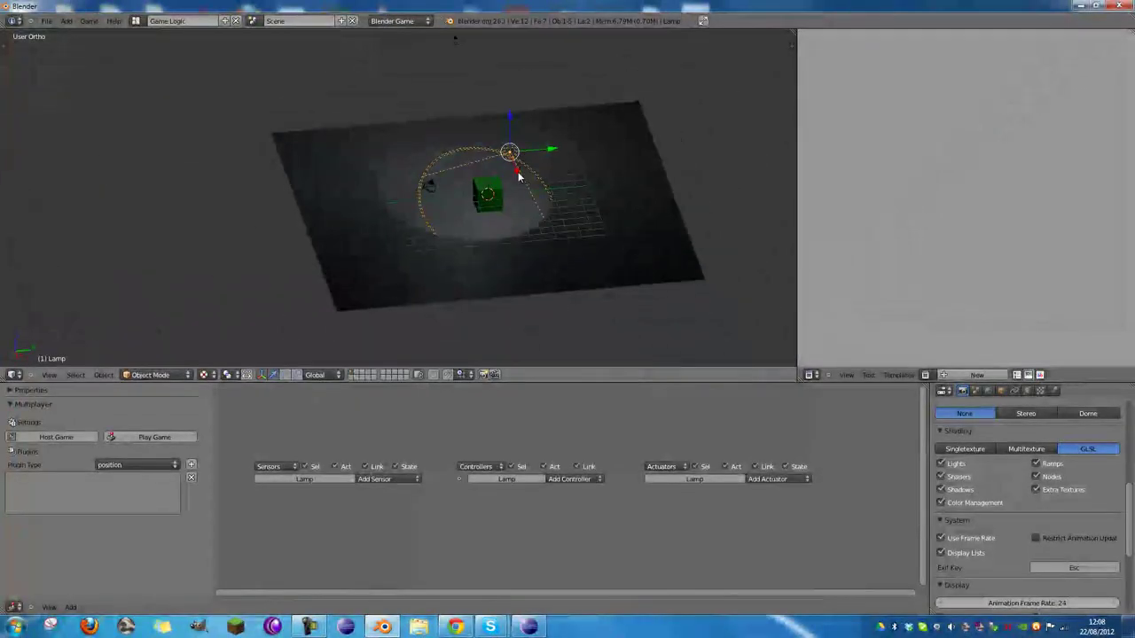
key("g")
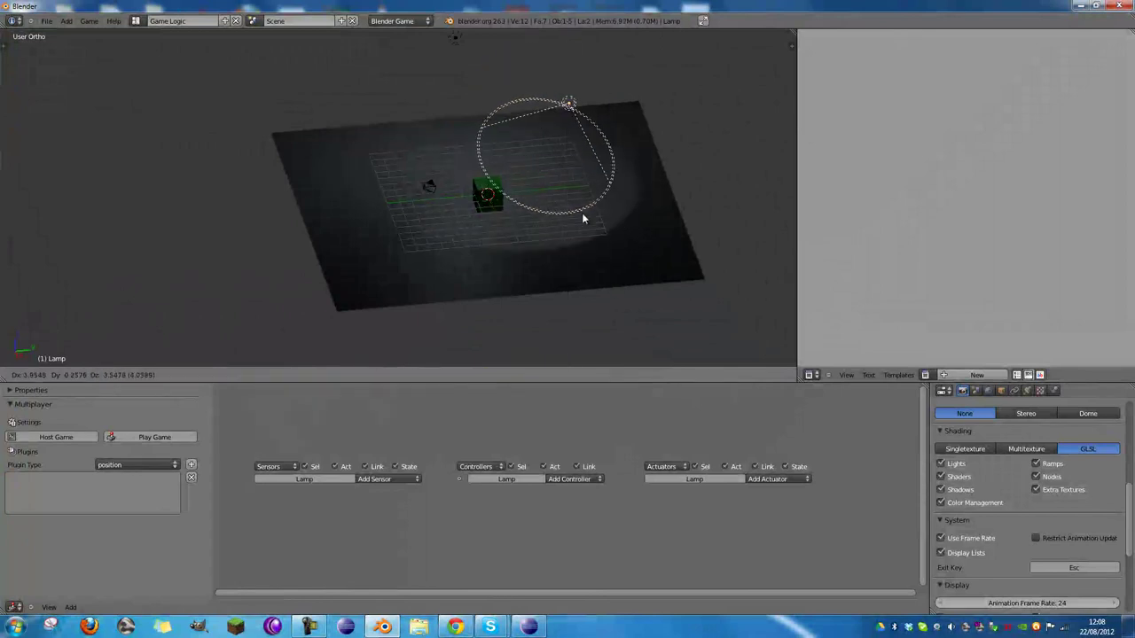
key("shift+z")
left_click(568, 249)
key("p")
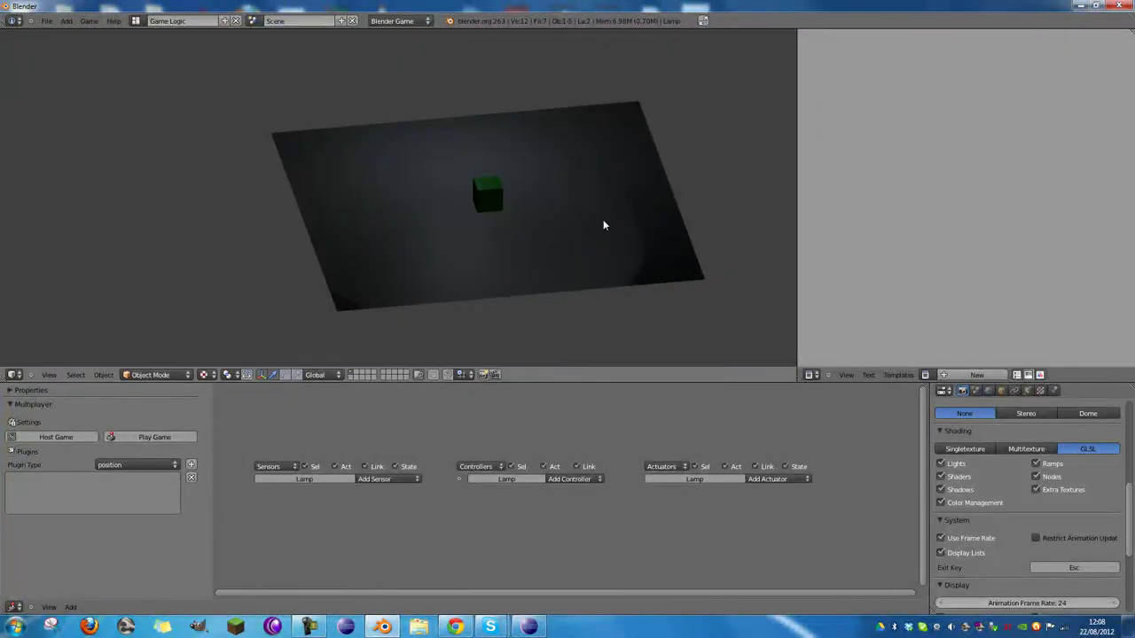
key("Escape")
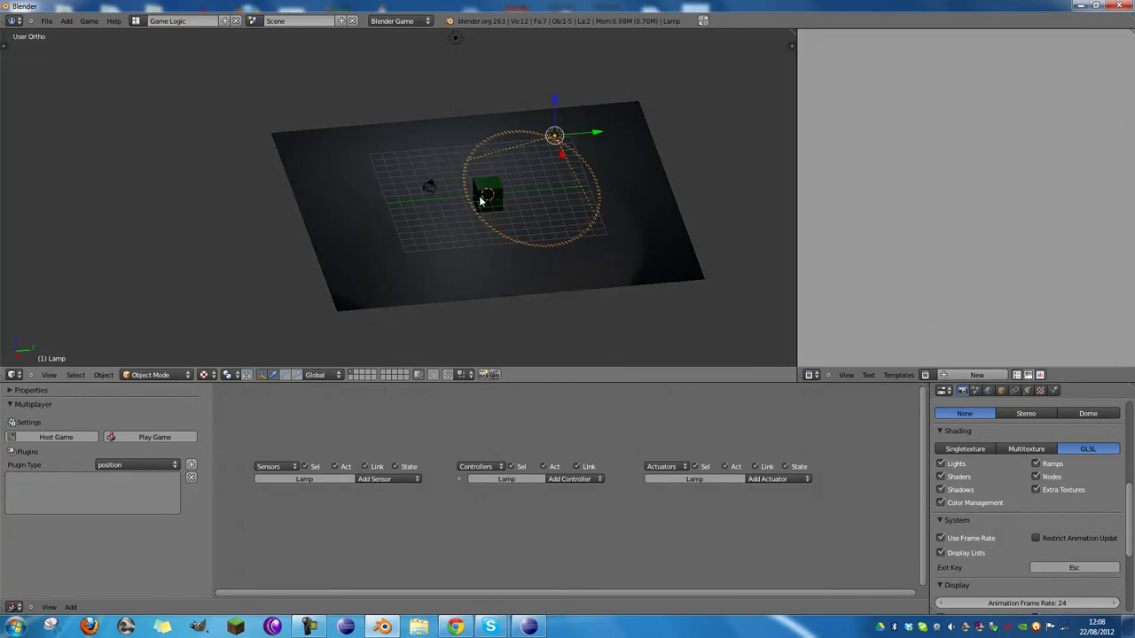
Step: Set the cube's physics type to Rigid Body and enable its Collision Bounds
right_click(484, 200)
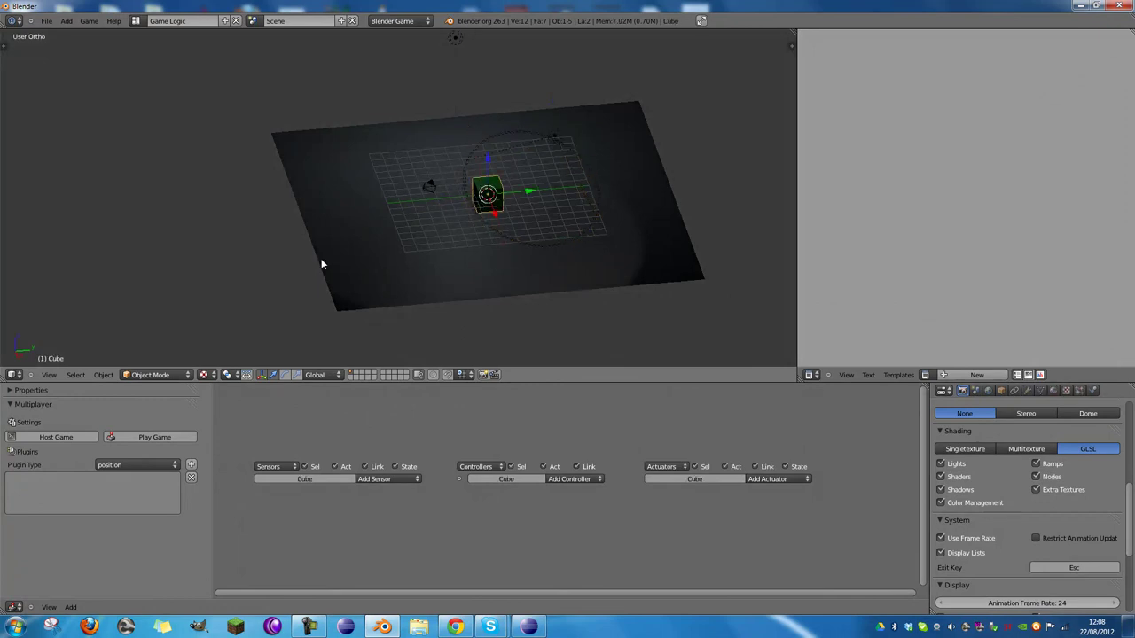
left_click(1092, 390)
left_click(1082, 445)
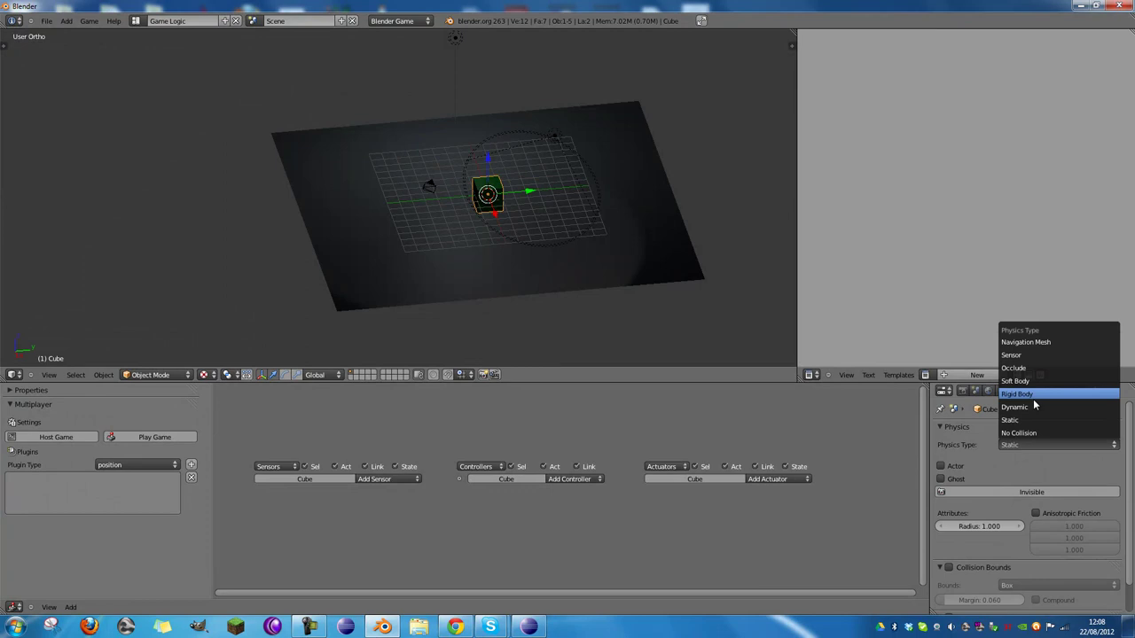
left_click(1035, 395)
scroll(964, 486, "down", 4)
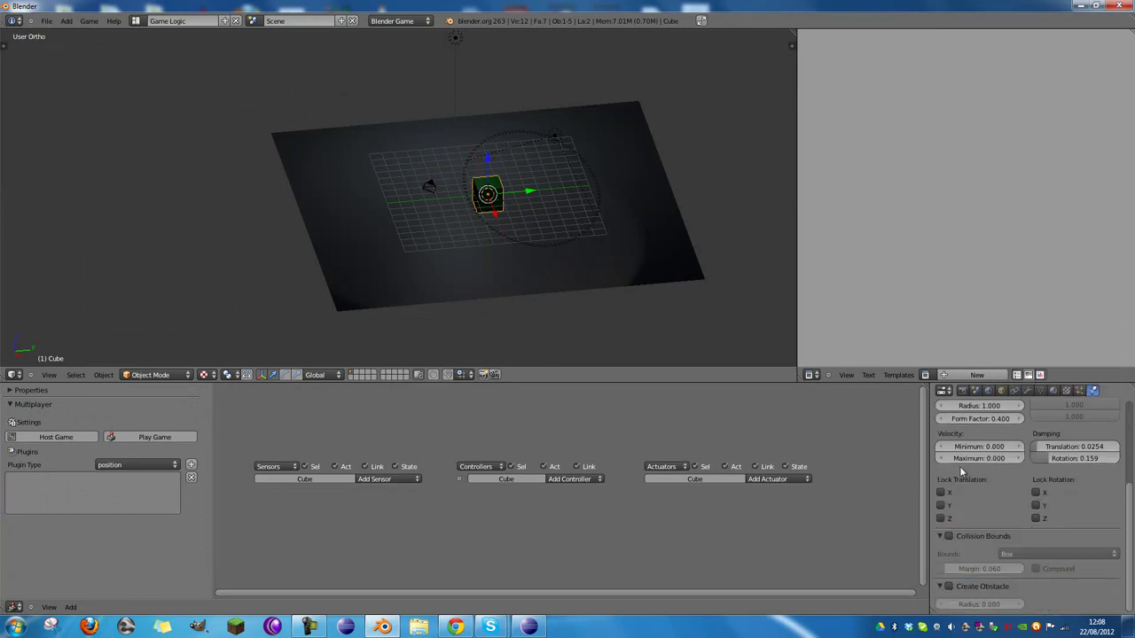
left_click(947, 537)
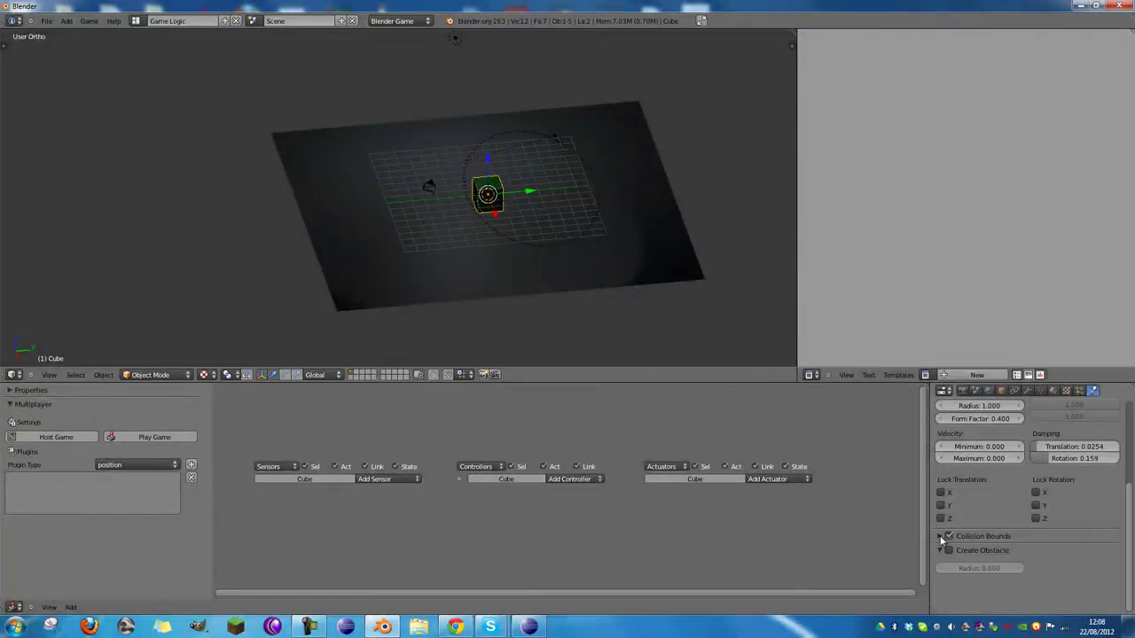
left_click(940, 536)
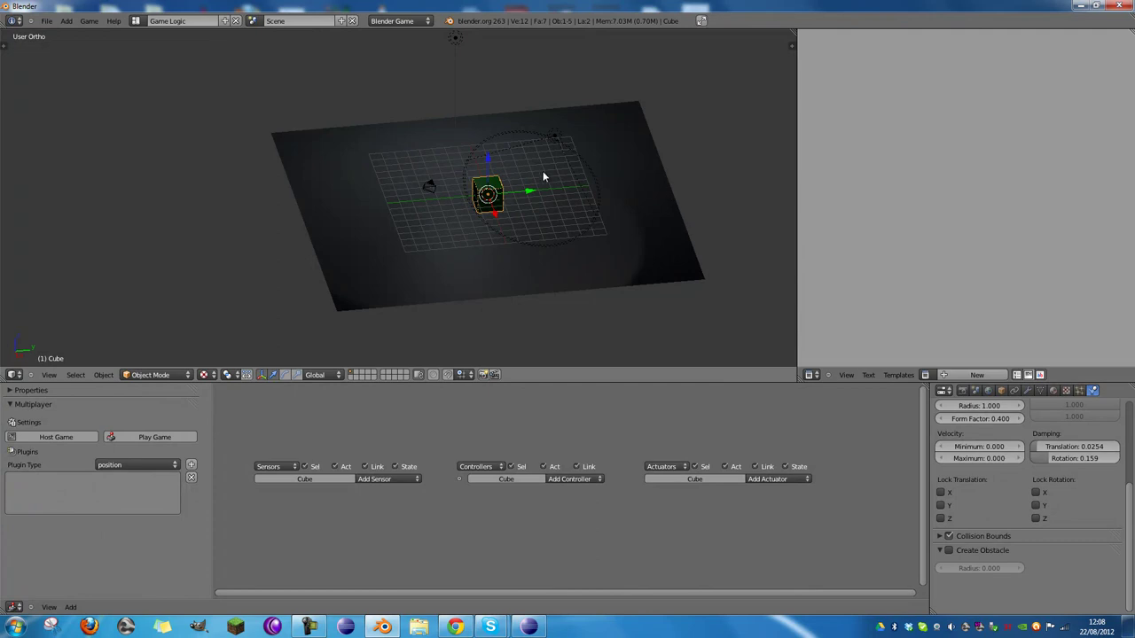
Step: Delete the camera from the scene
scroll(535, 185, "up", 2)
scroll(328, 314, "up", 2)
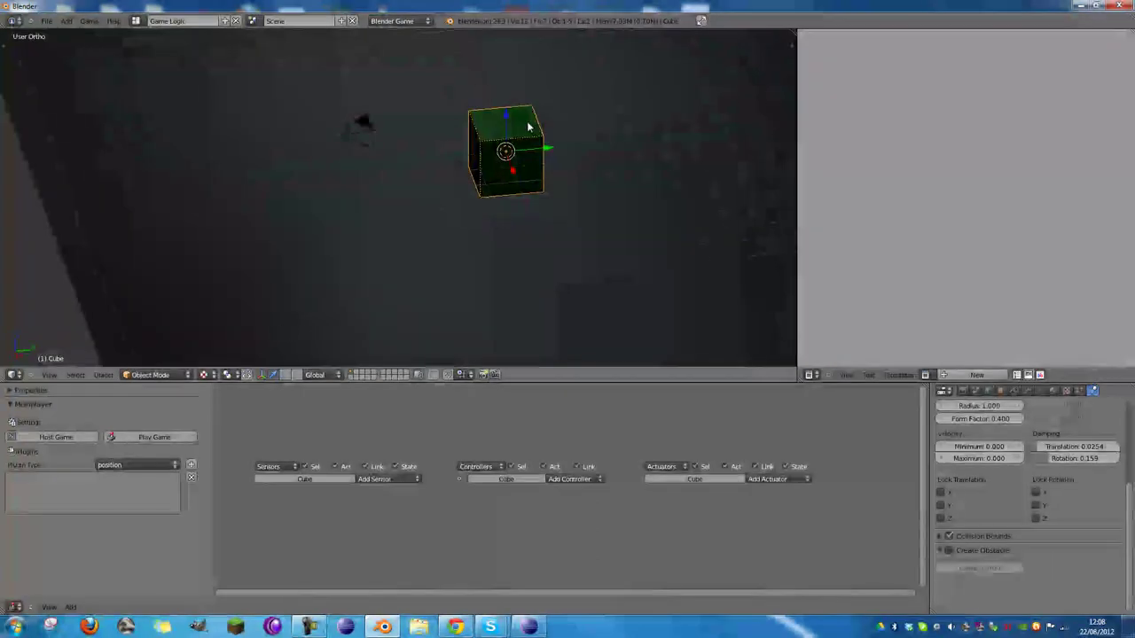
scroll(375, 119, "down", 3)
right_click(367, 125)
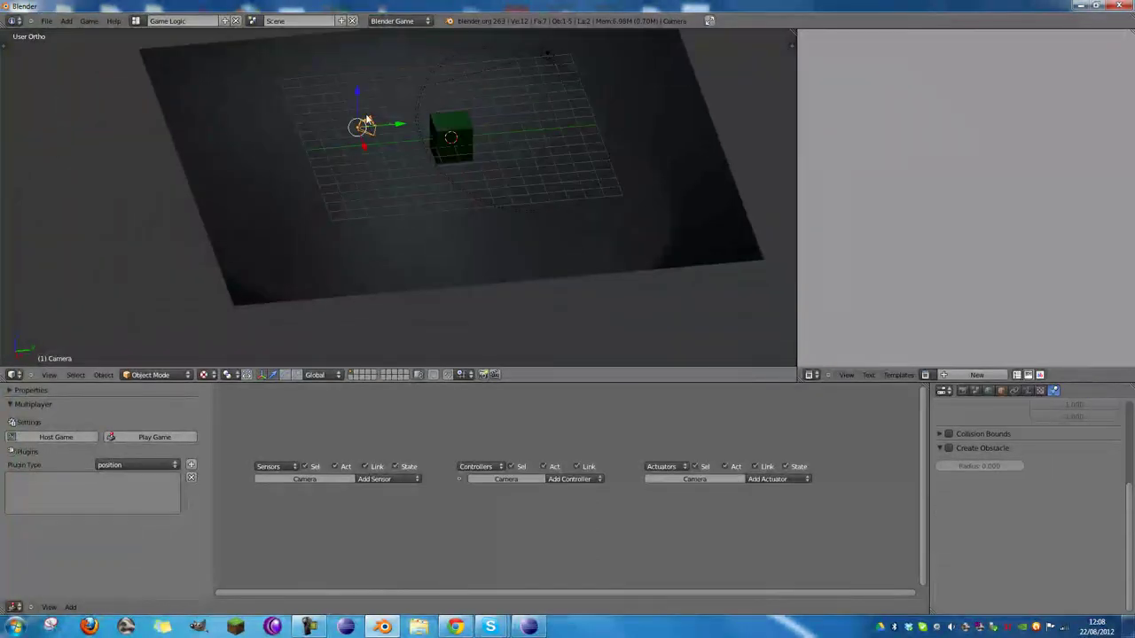
key("x")
left_click(368, 119)
scroll(383, 107, "down", 1)
middle_click_drag(453, 110, 456, 119, "shift")
scroll(455, 124, "up", 3)
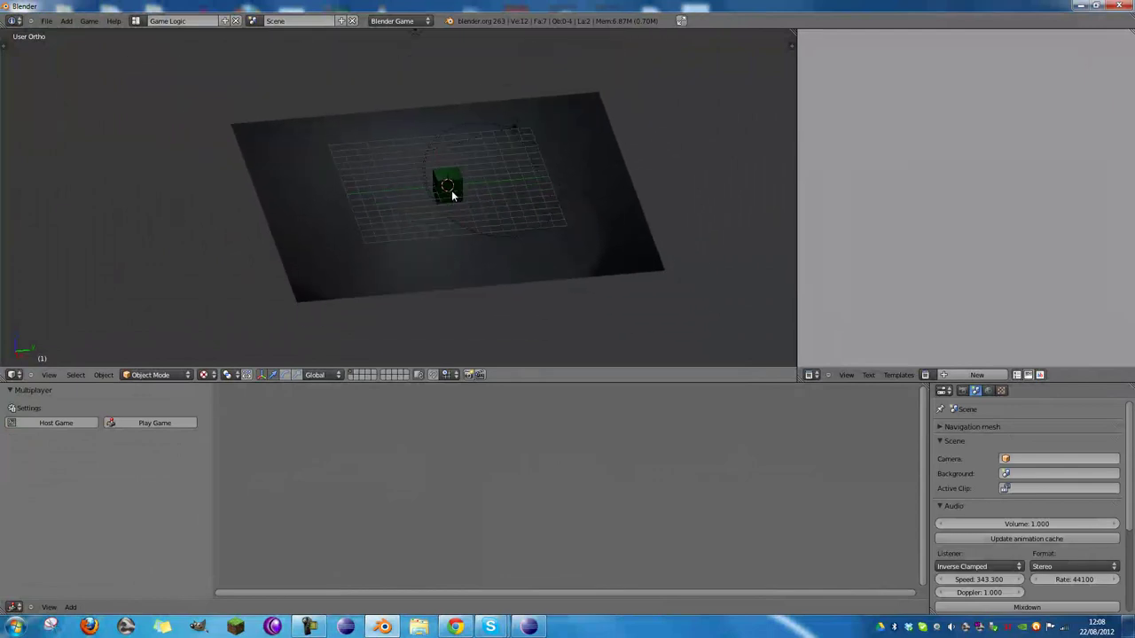
Step: Add a new cube mesh on layer 2
right_click(449, 191)
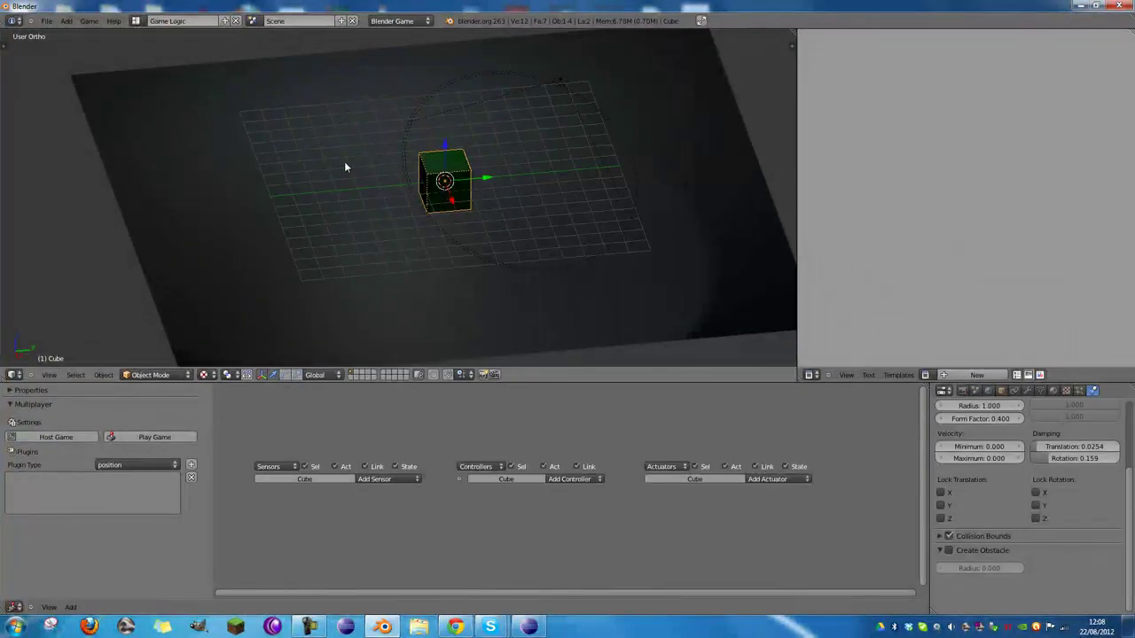
scroll(346, 167, "up", 2)
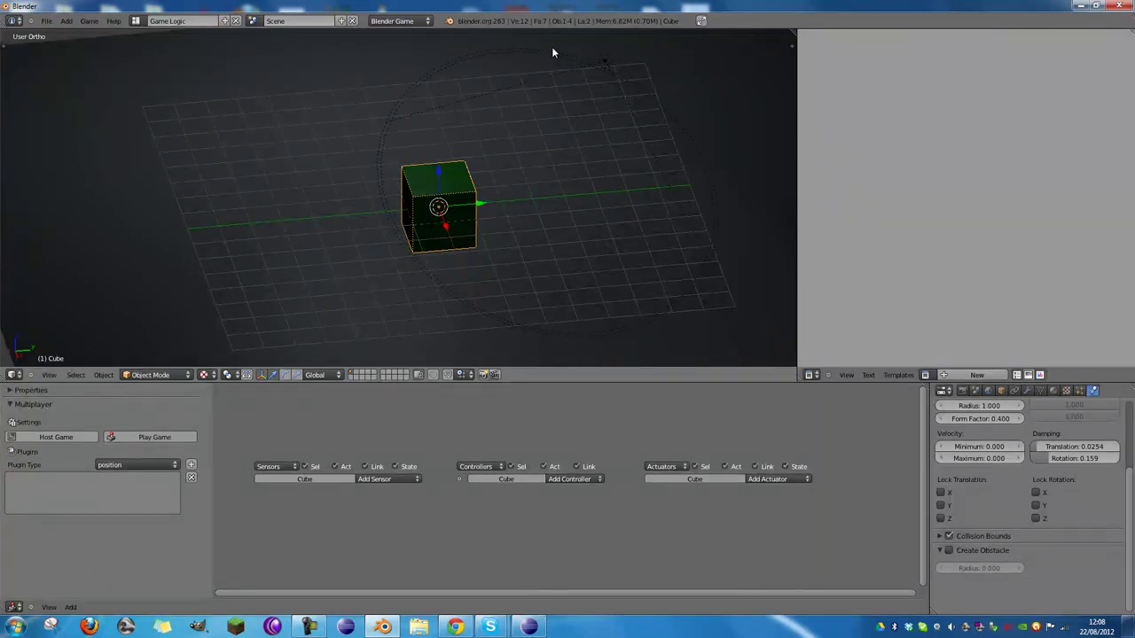
key("2")
key("shift+a")
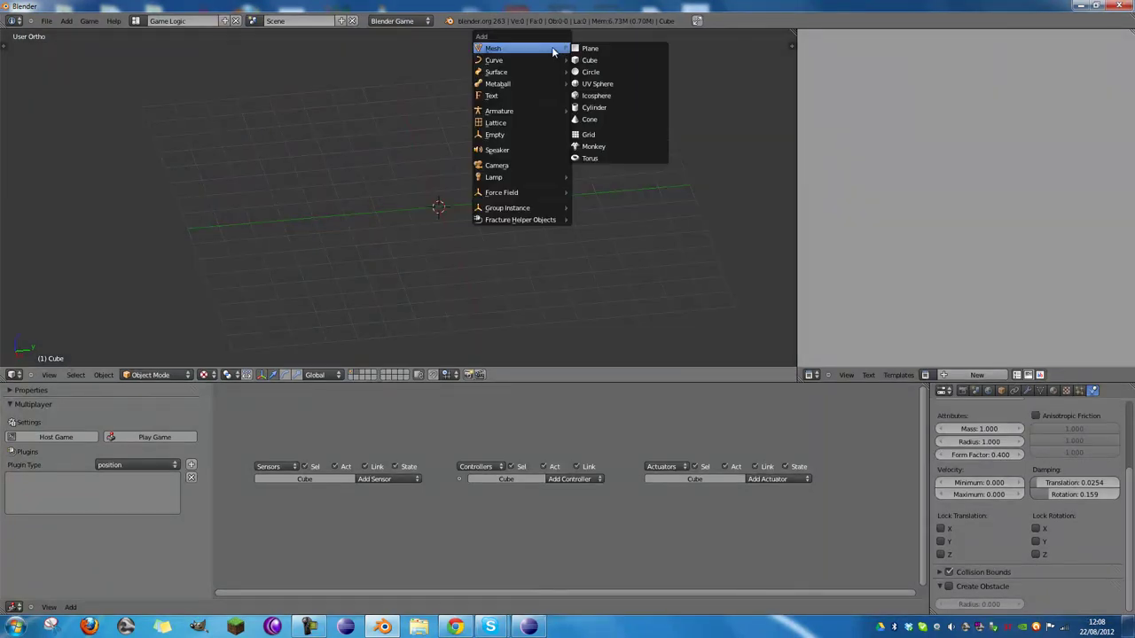
left_click(577, 60)
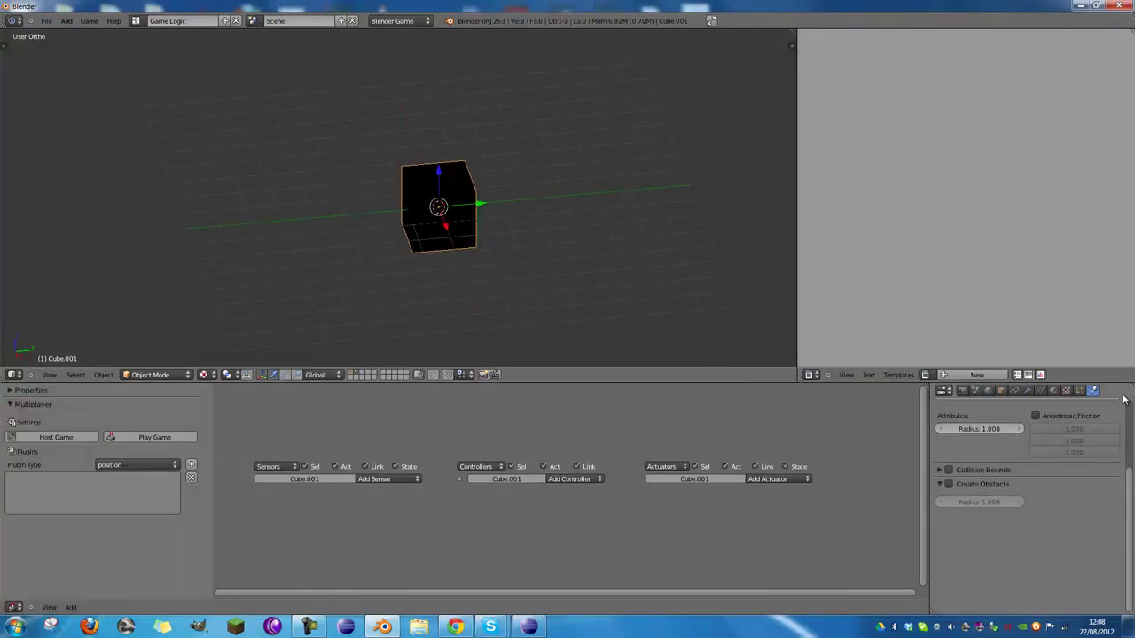
Step: Assign the existing green material to the new cube and make it a single-user copy
left_click(1053, 390)
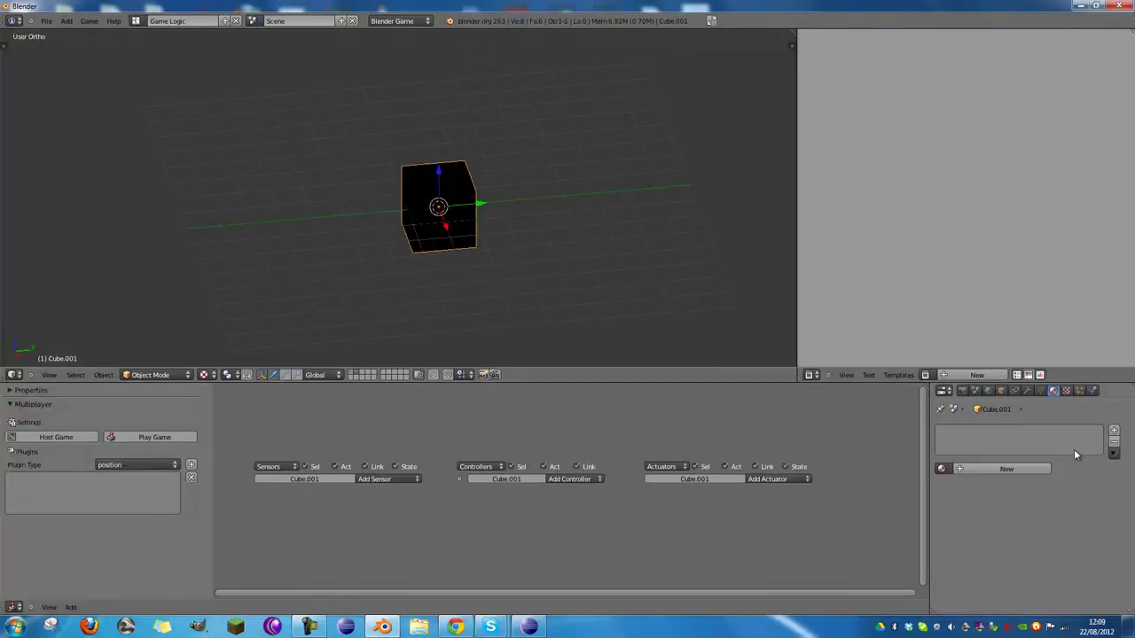
left_click(942, 468)
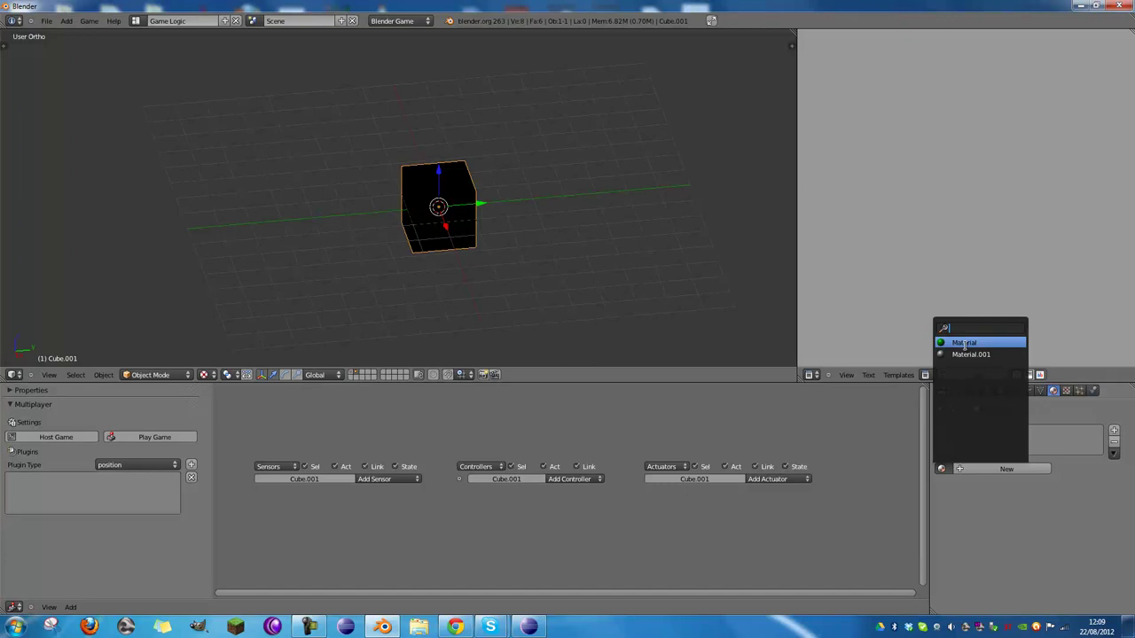
left_click(965, 345)
scroll(1041, 501, "down", 5)
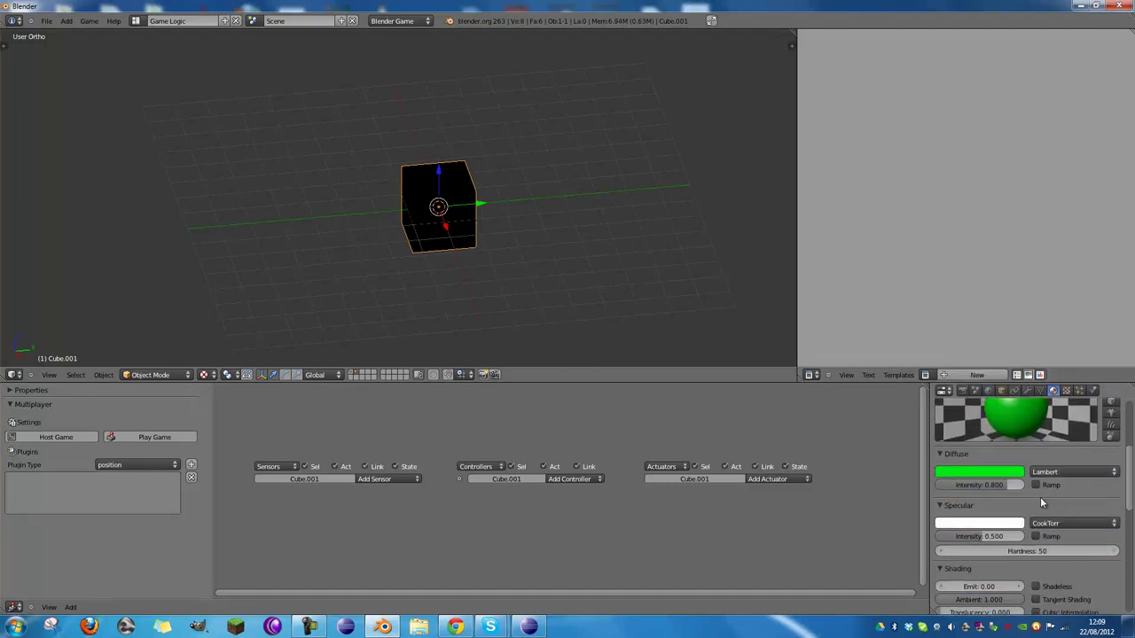
scroll(1040, 502, "up", 5)
left_click(1012, 446)
Step: Change the copied material's diffuse color to red and run the game preview
scroll(1007, 476, "down", 1)
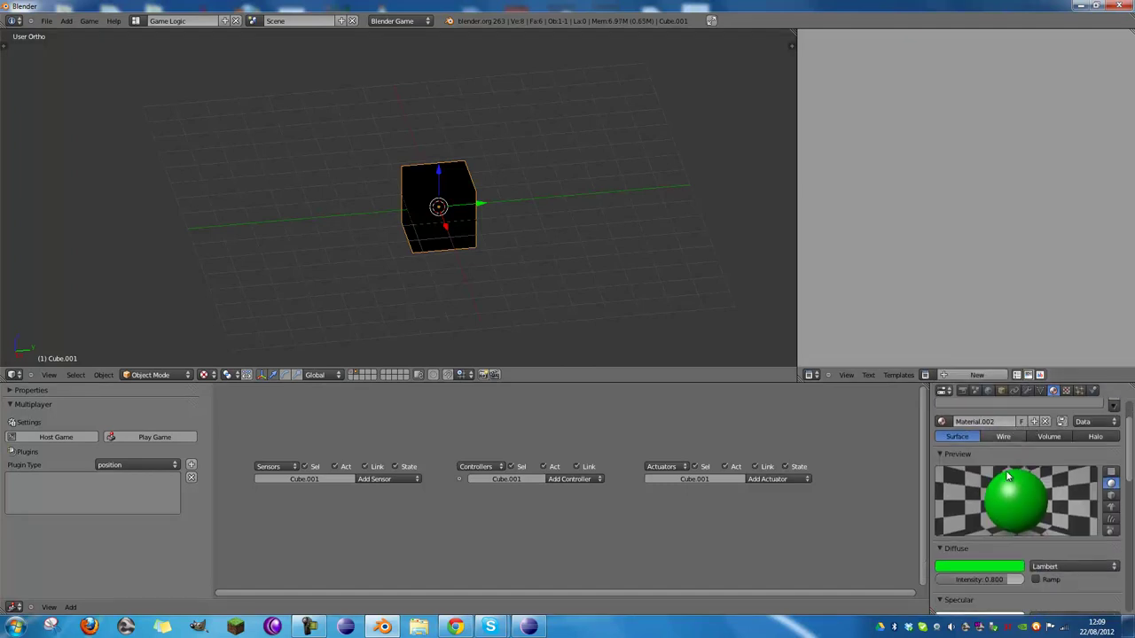
scroll(1008, 477, "down", 3)
left_click(991, 474)
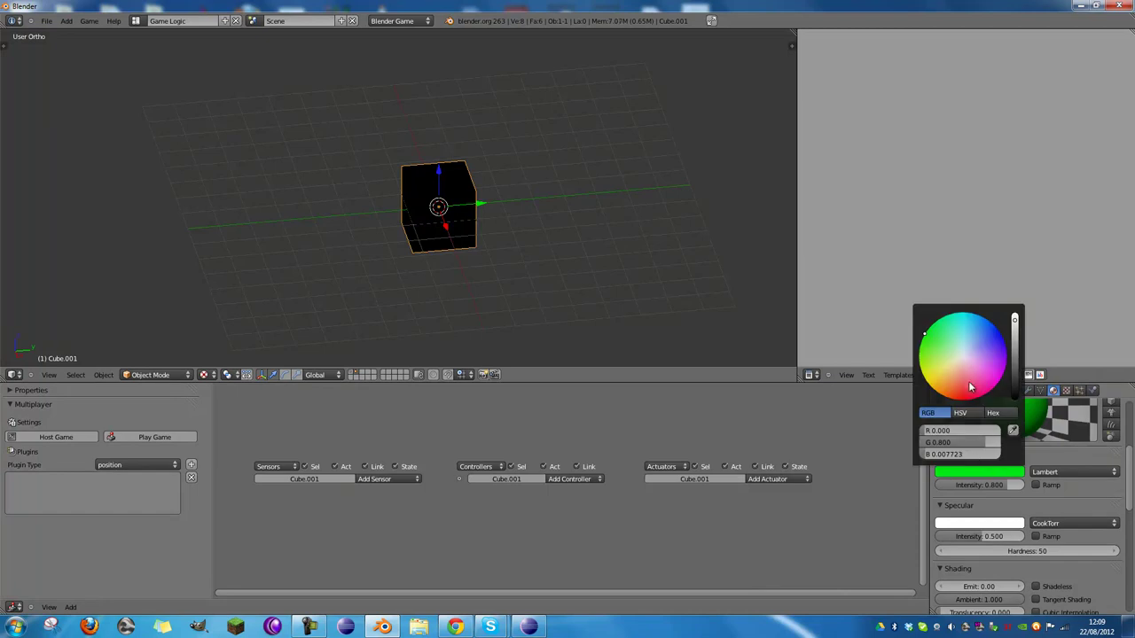
left_click_drag(970, 387, 953, 453)
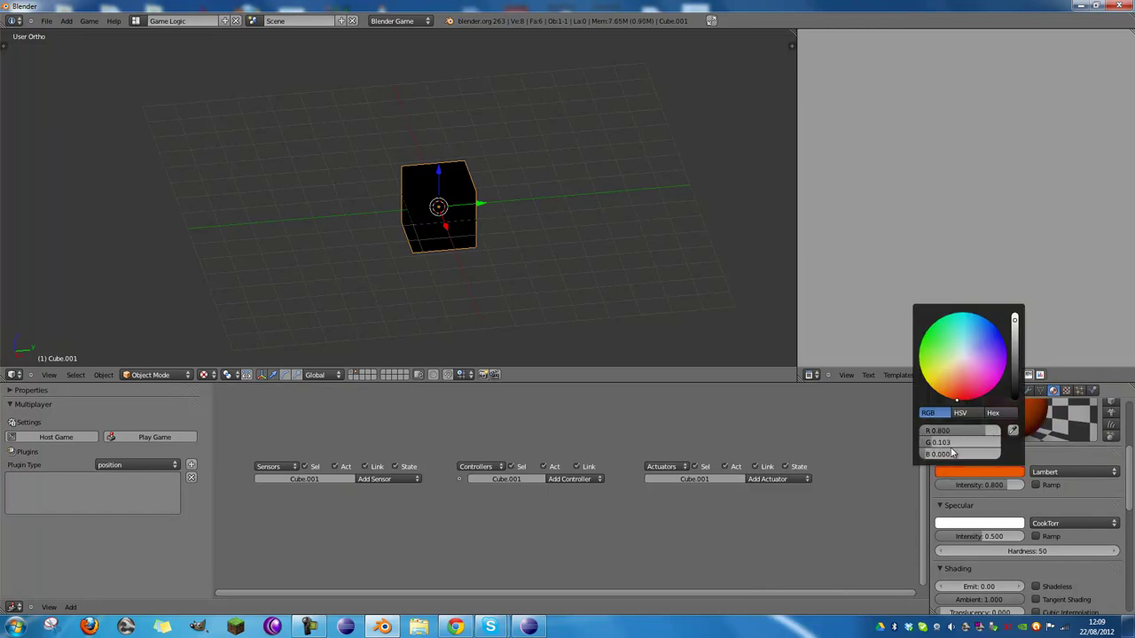
left_click_drag(962, 405, 966, 432)
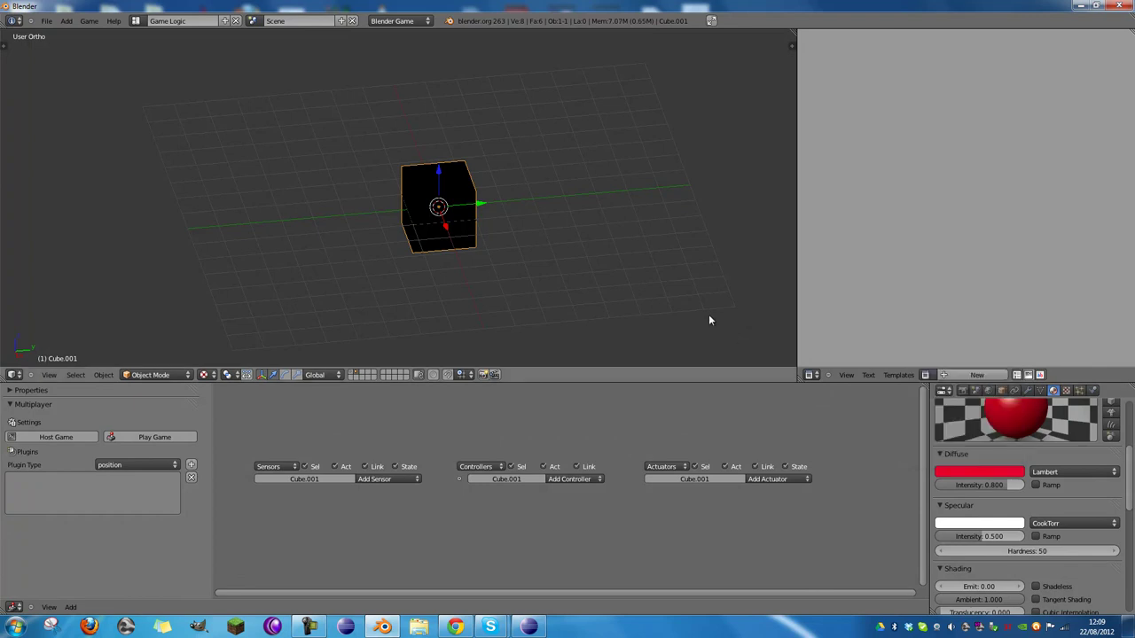
key("p")
key("Escape")
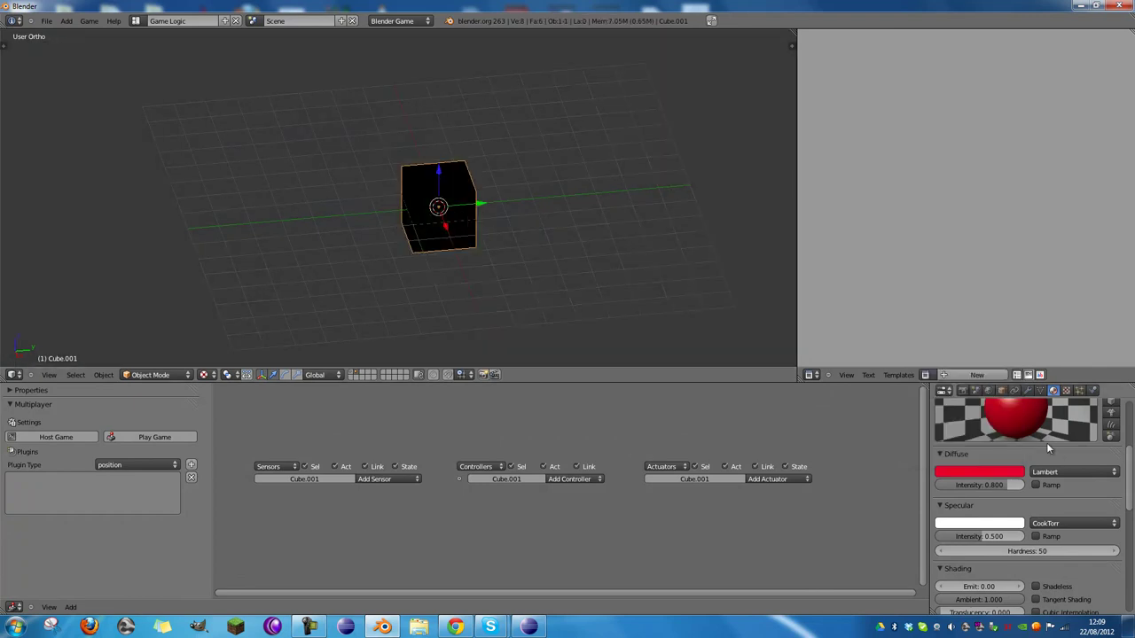
Step: Rename the new cube as Enemy and return to layer 1
left_click(1001, 390)
left_click(1016, 443)
left_click(1017, 435)
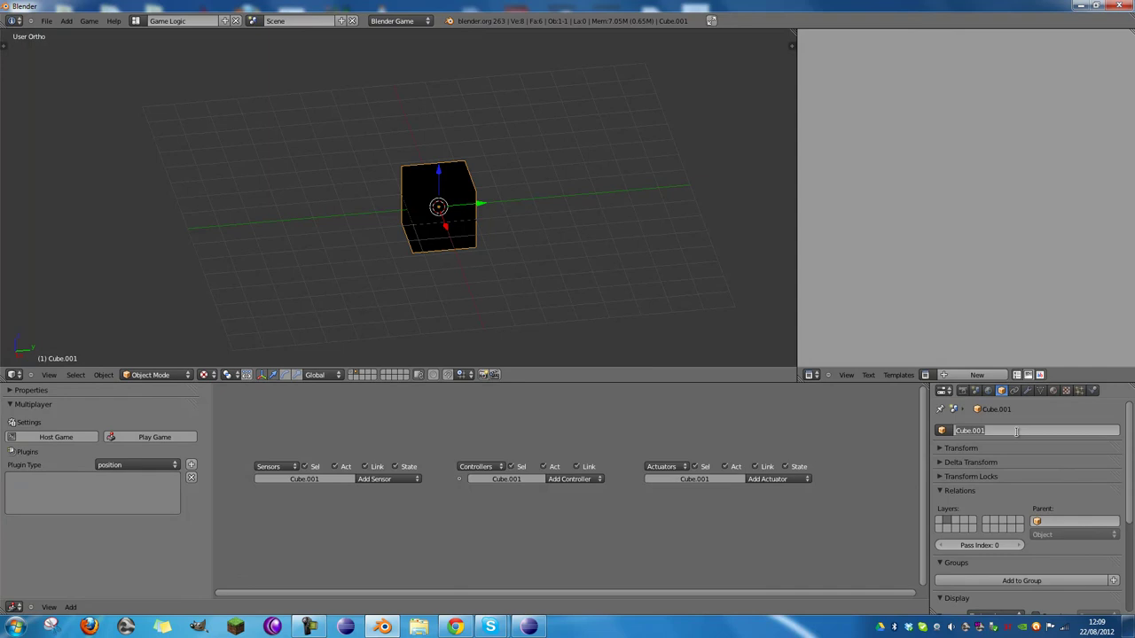
type("Enemy")
key("Return")
key("1")
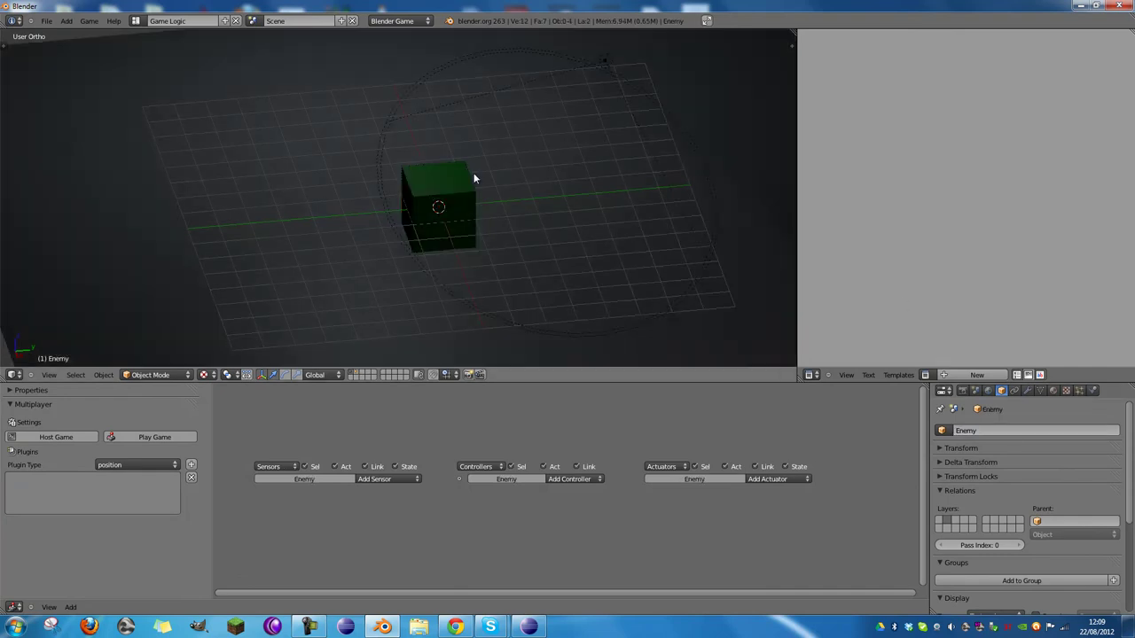
Step: Rename the green cube on layer 1 as Friendly
right_click(471, 177)
left_click(1036, 430)
key("BackSpace")
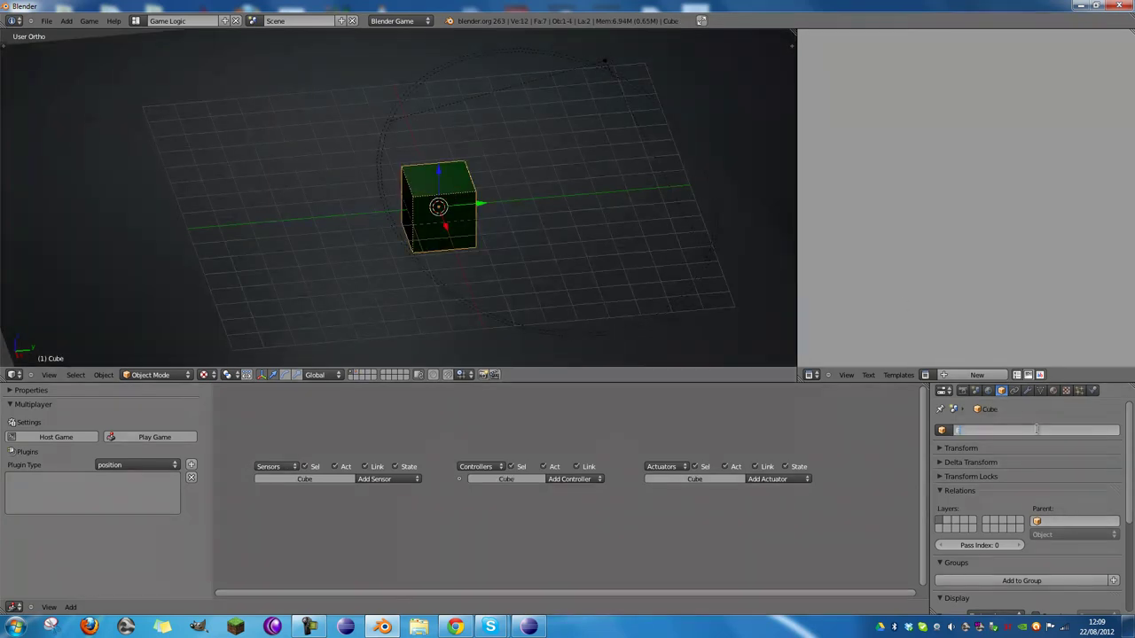
type("Friendly")
key("Return")
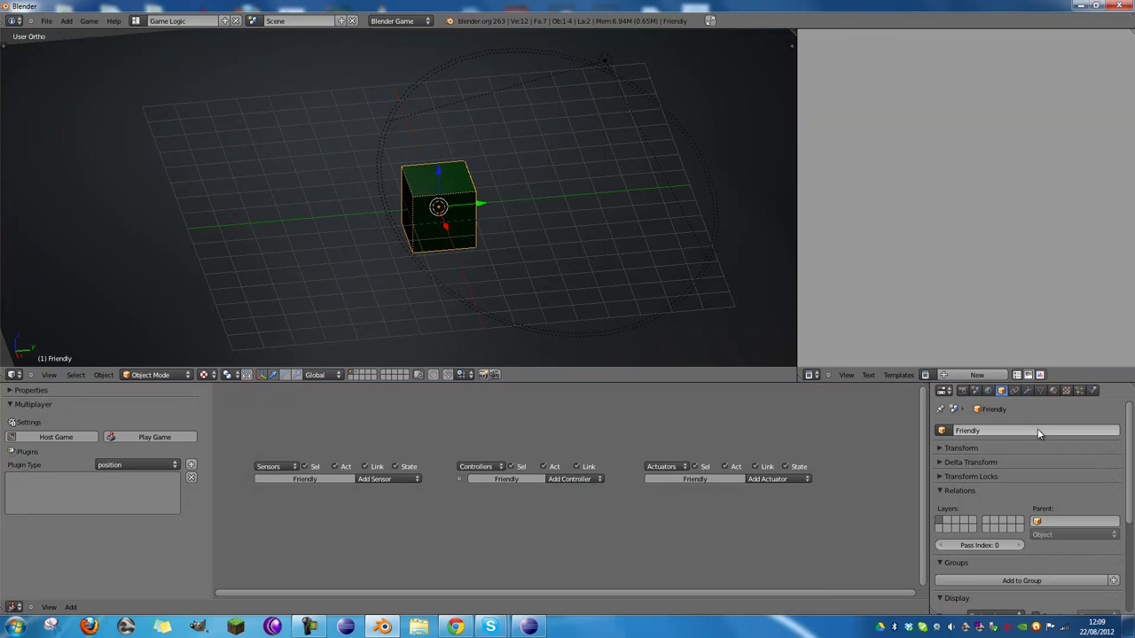
Step: Enable the Play Game multiplayer logic on the Friendly cube and widen the multiplayer settings area
left_click(166, 438)
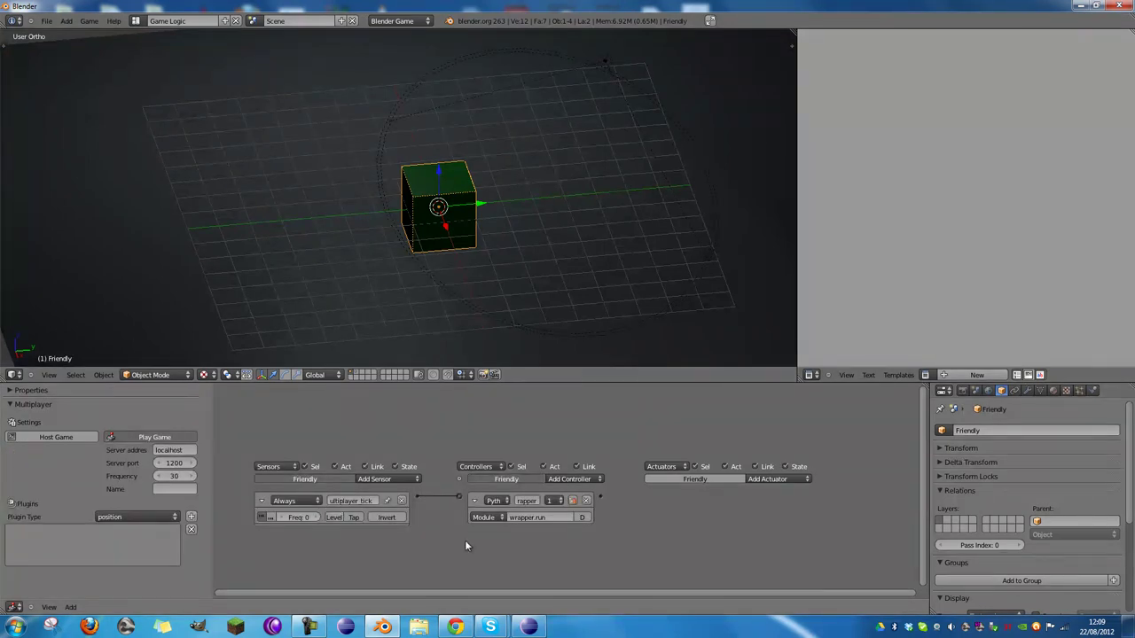
left_click(40, 391)
left_click(40, 391)
left_click_drag(210, 472, 285, 470)
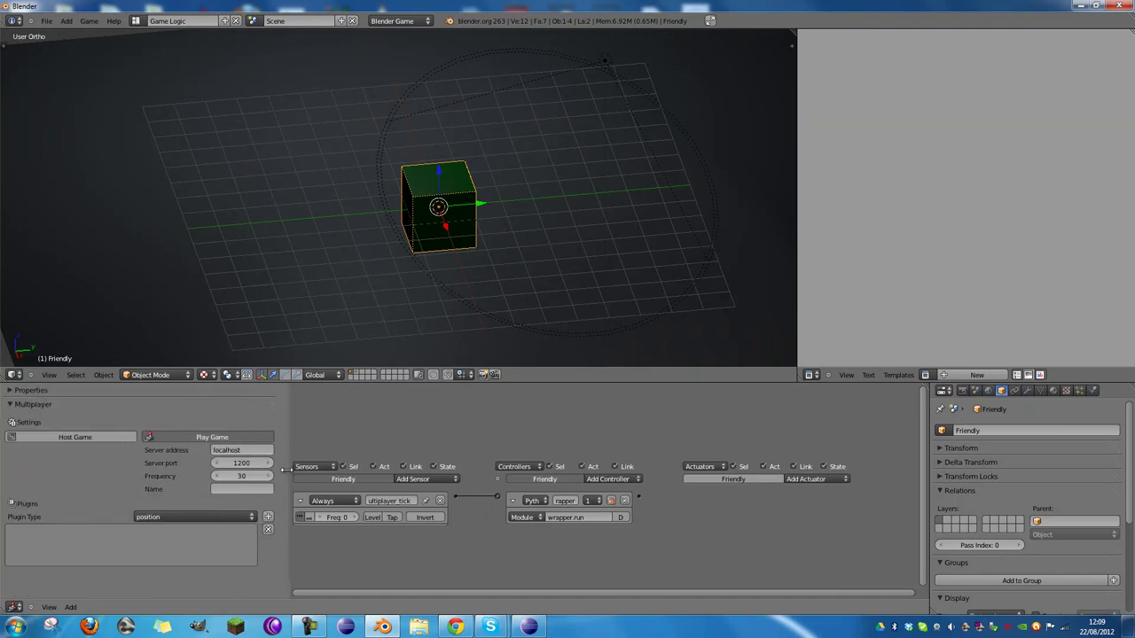
Step: Add the movement plugin to the Friendly cube and collapse its Play Game server settings
left_click(216, 515)
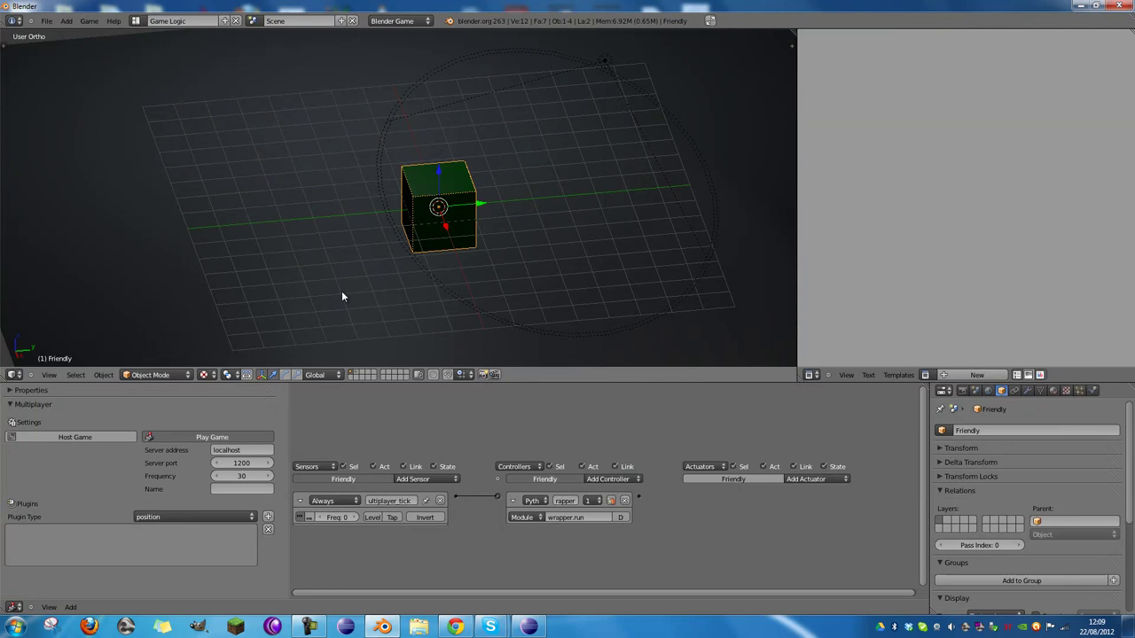
left_click(200, 517)
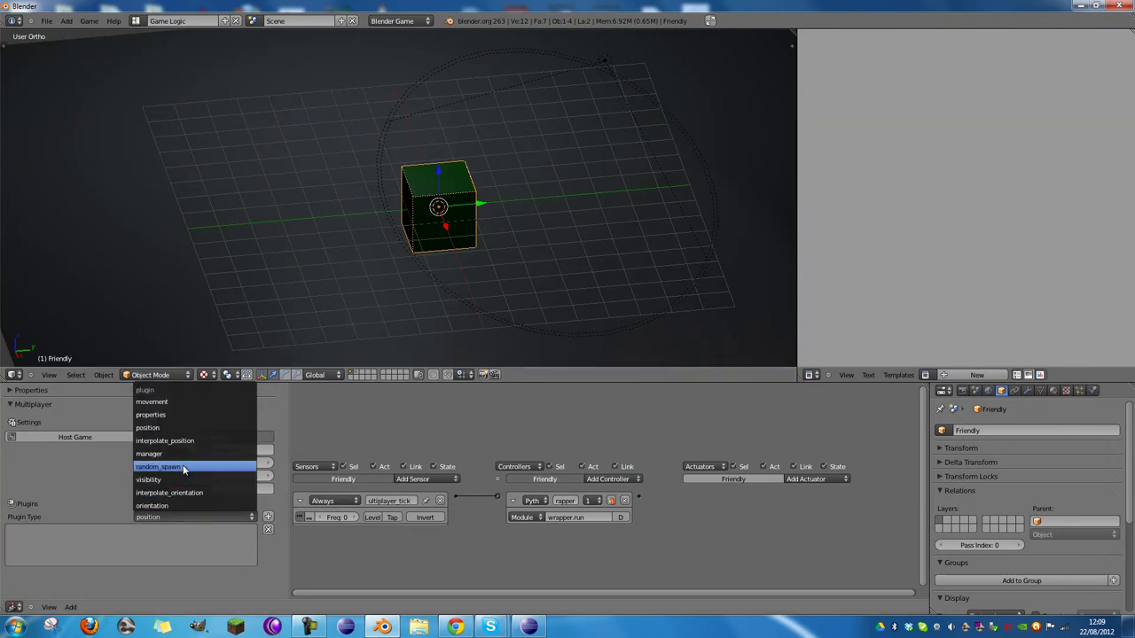
left_click(174, 396)
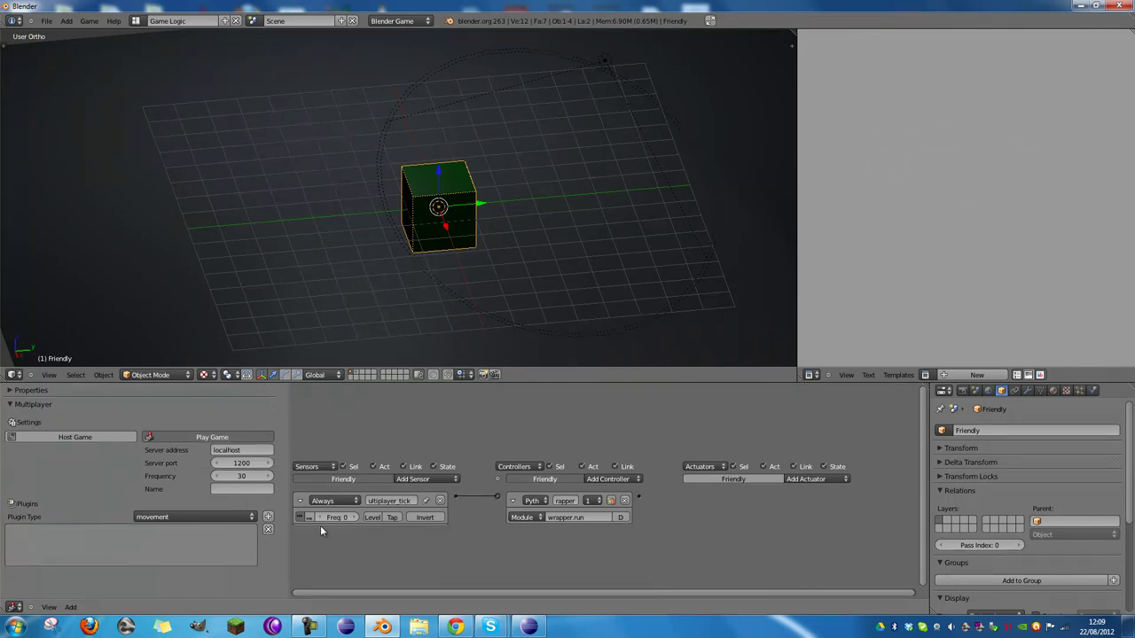
left_click(268, 515)
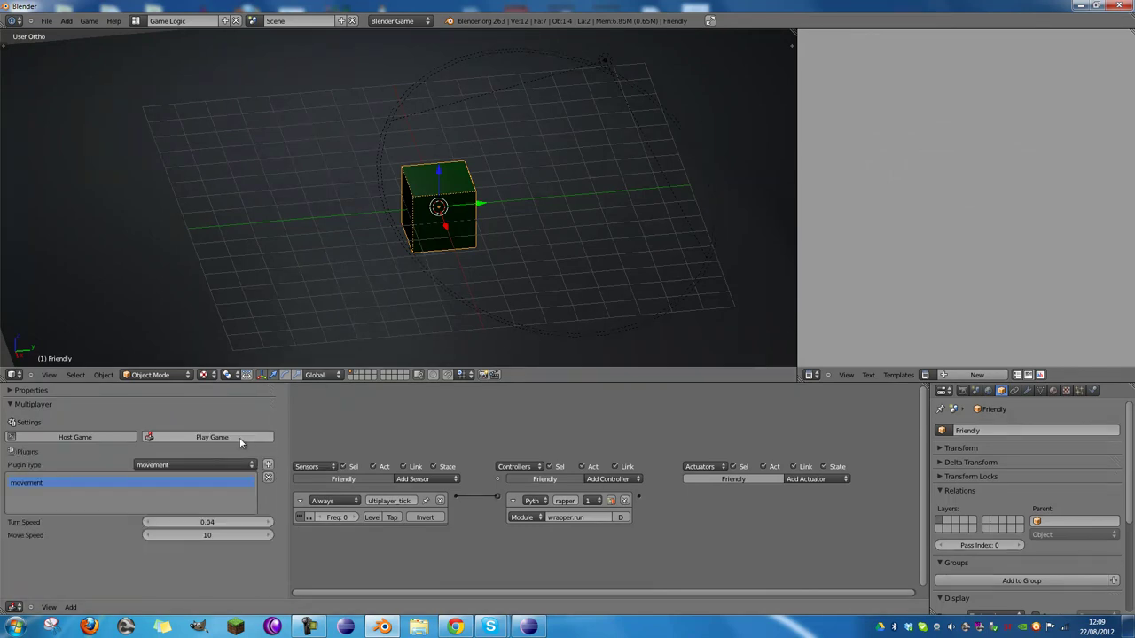
left_click(131, 391)
left_click(131, 392)
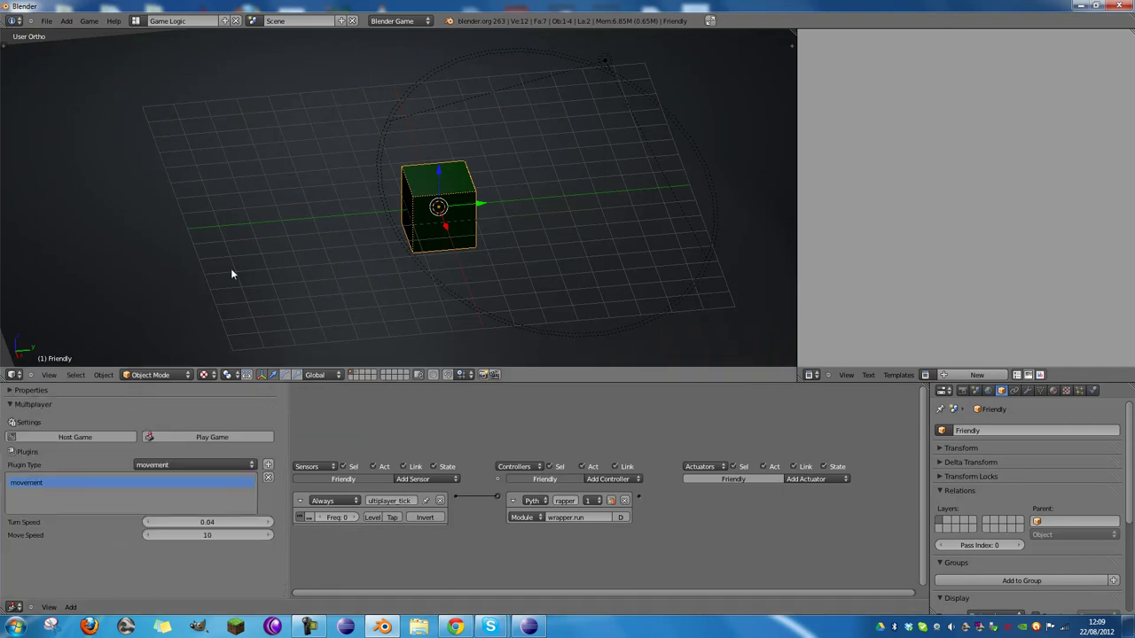
Step: Test the Friendly cube in two game preview runs, reviewing its physics settings in between
key("p")
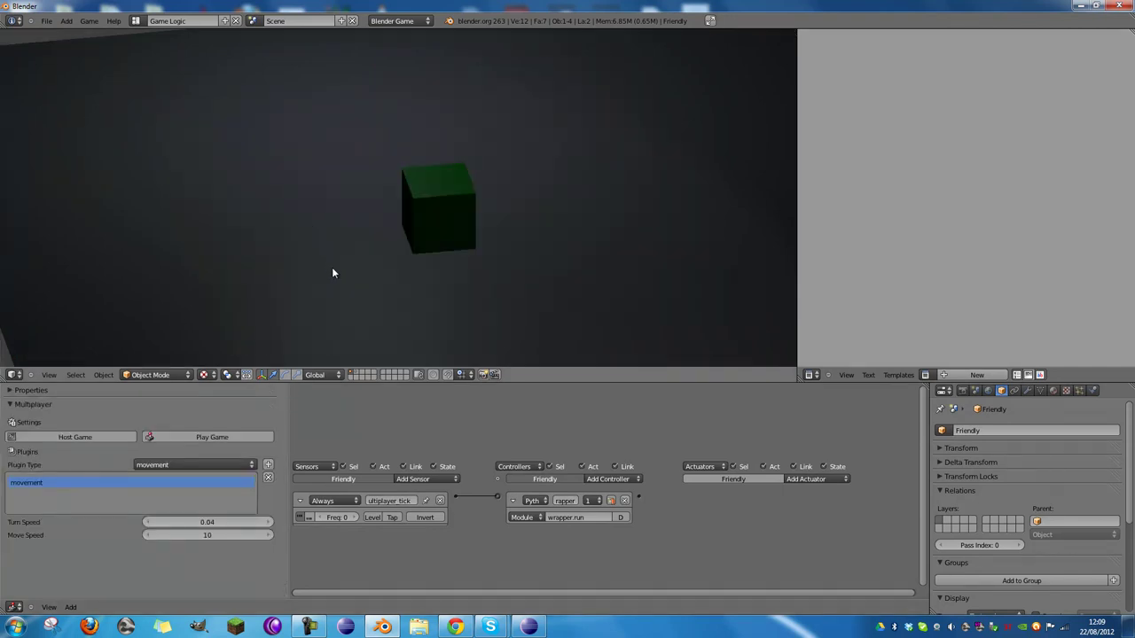
key("Escape")
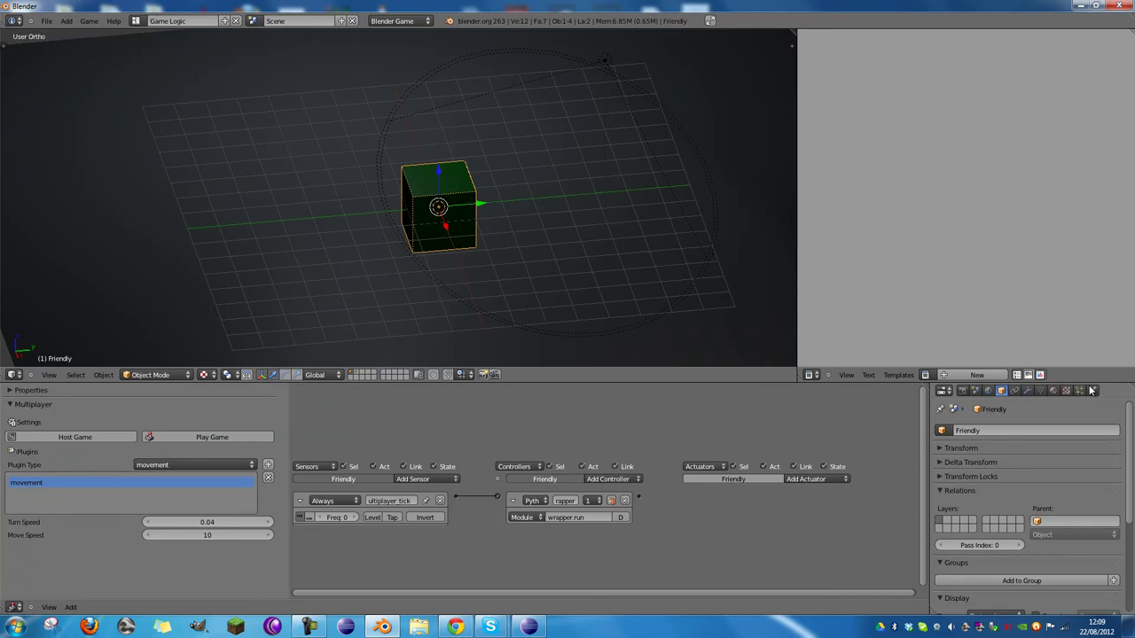
left_click(1092, 390)
scroll(1106, 461, "up", 3)
scroll(1106, 462, "down", 3)
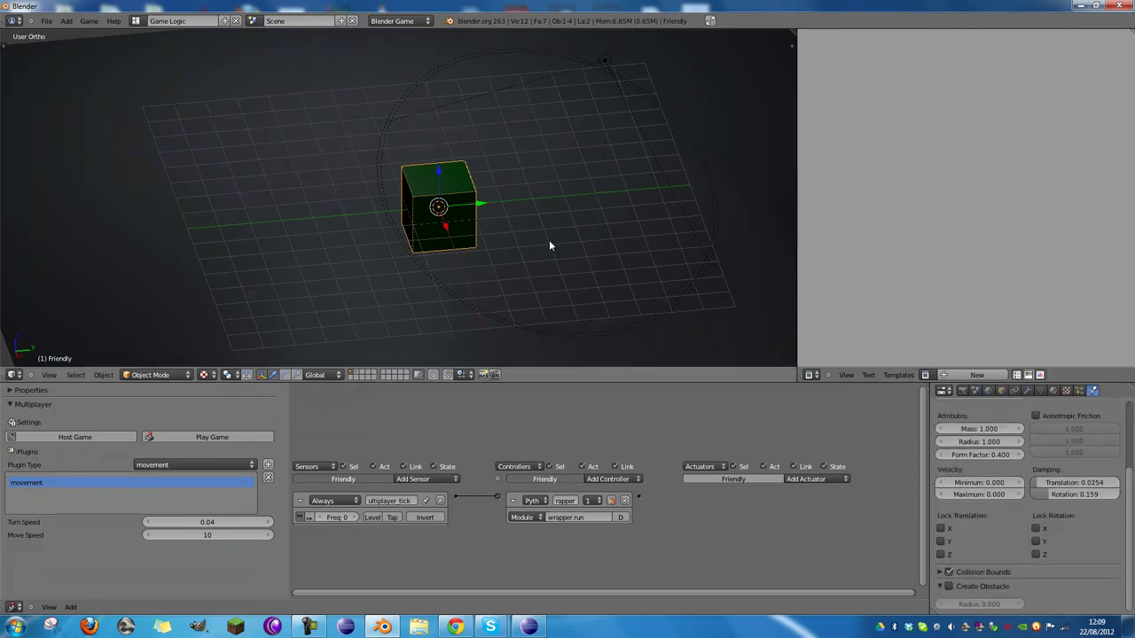
key("p")
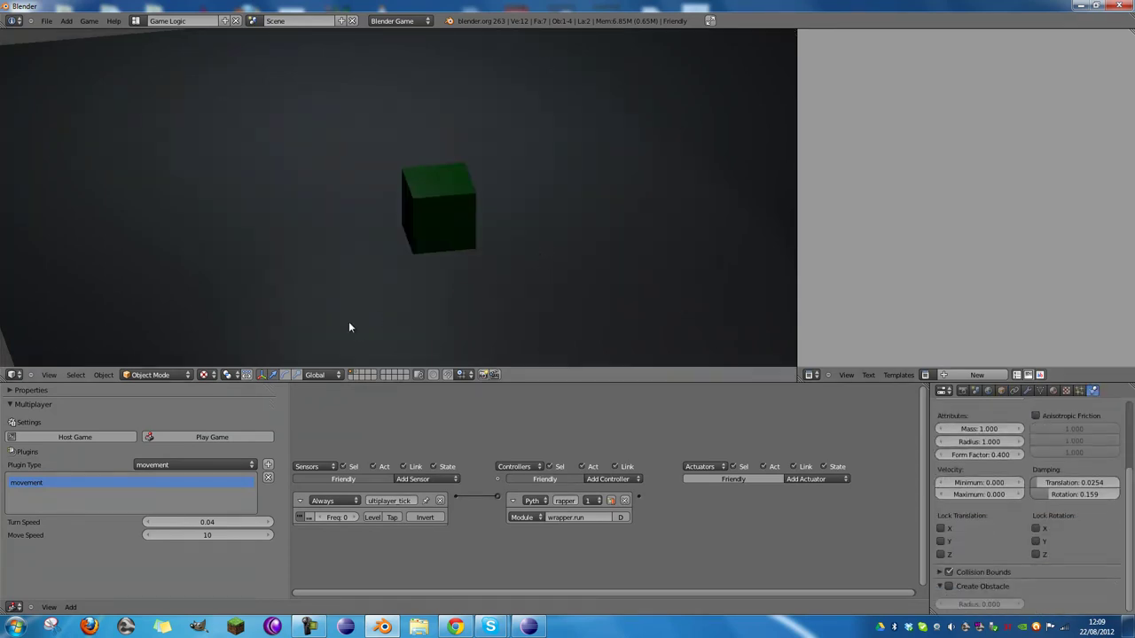
key("Escape")
Step: Show the system console to read the game engine output, and check which text scripts are loaded in the file
left_click(113, 20)
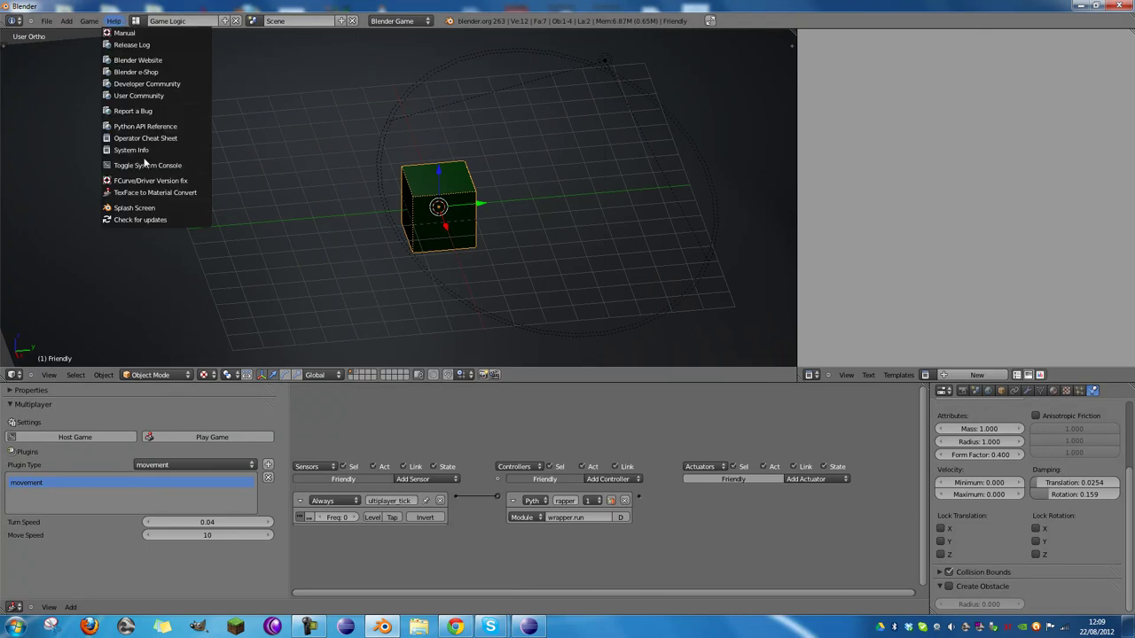
left_click(146, 163)
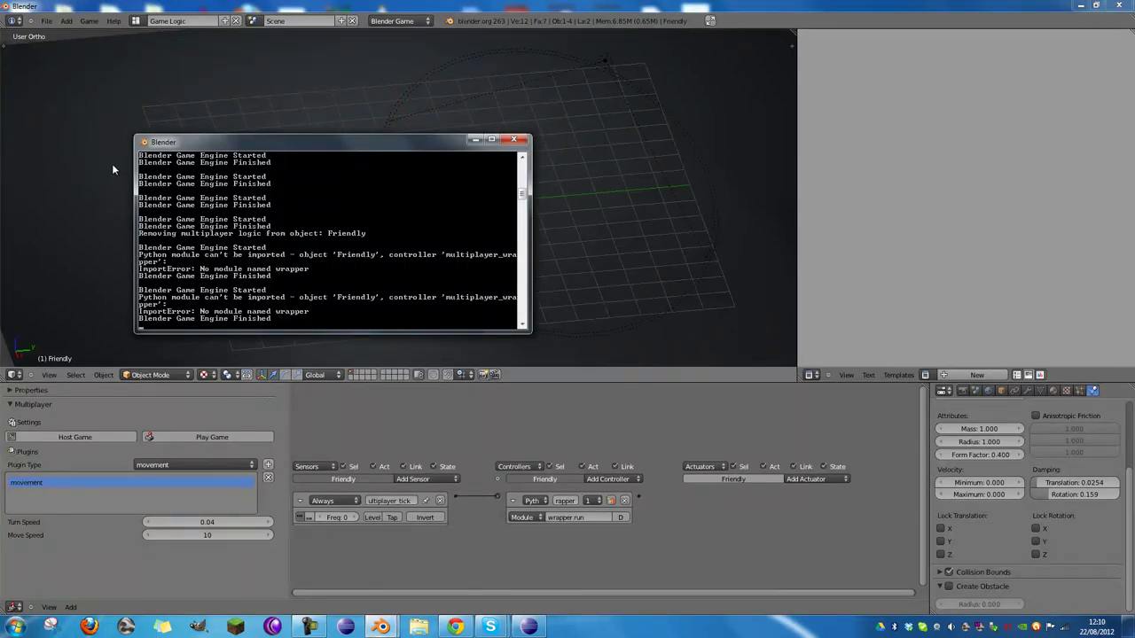
left_click(924, 374)
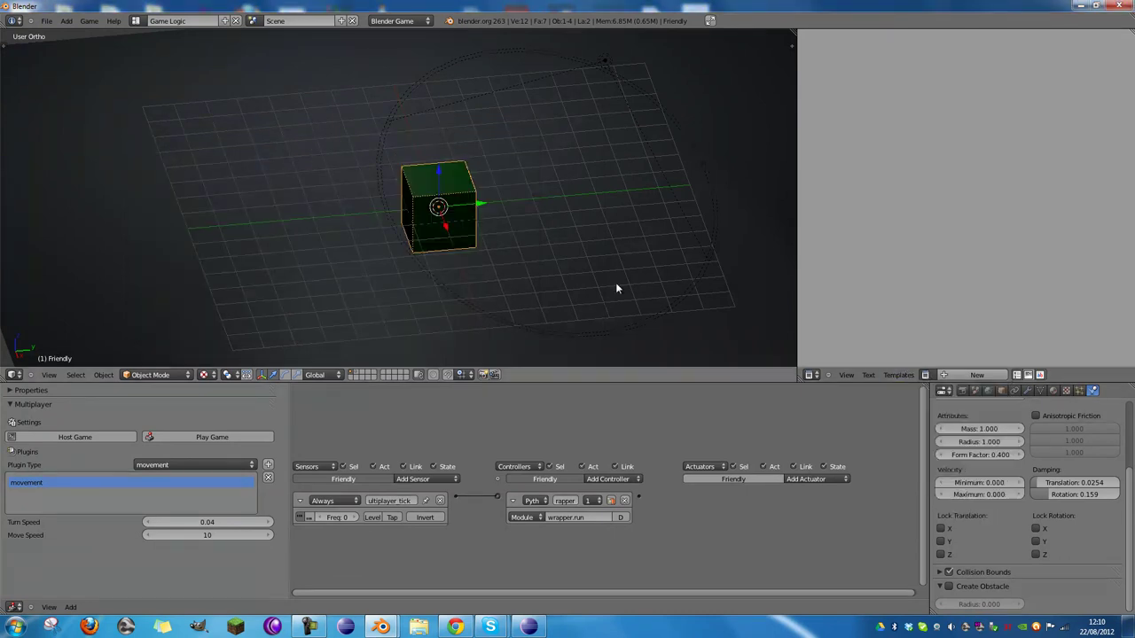
left_click(925, 375)
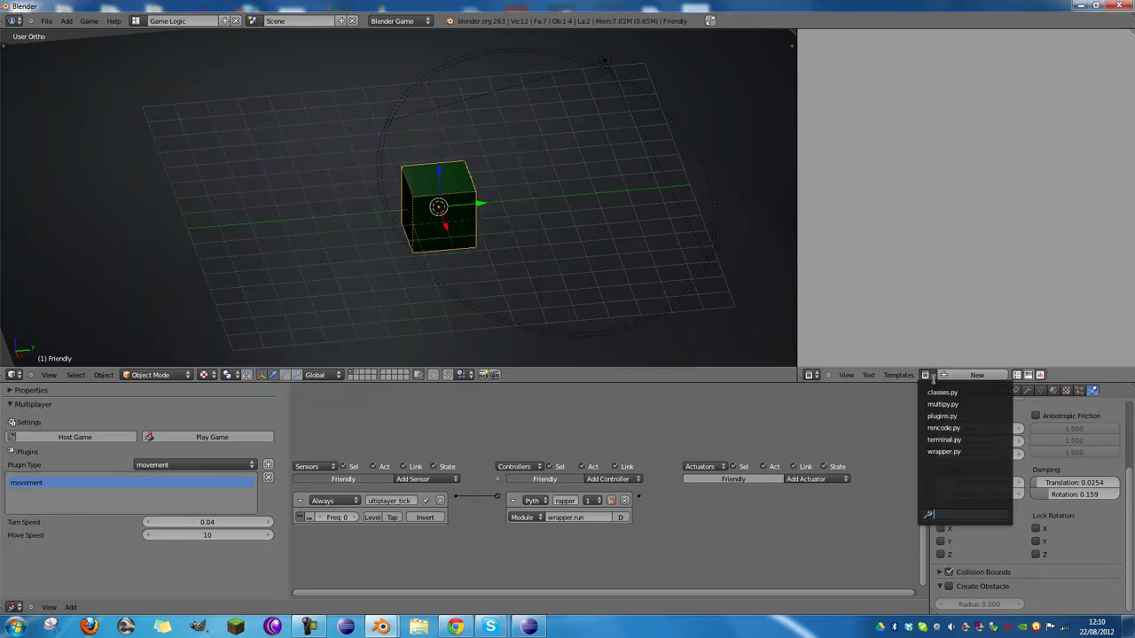
key("Escape")
Step: Run the game preview again and drive the Friendly cube forward and through turns to test its movement
key("p")
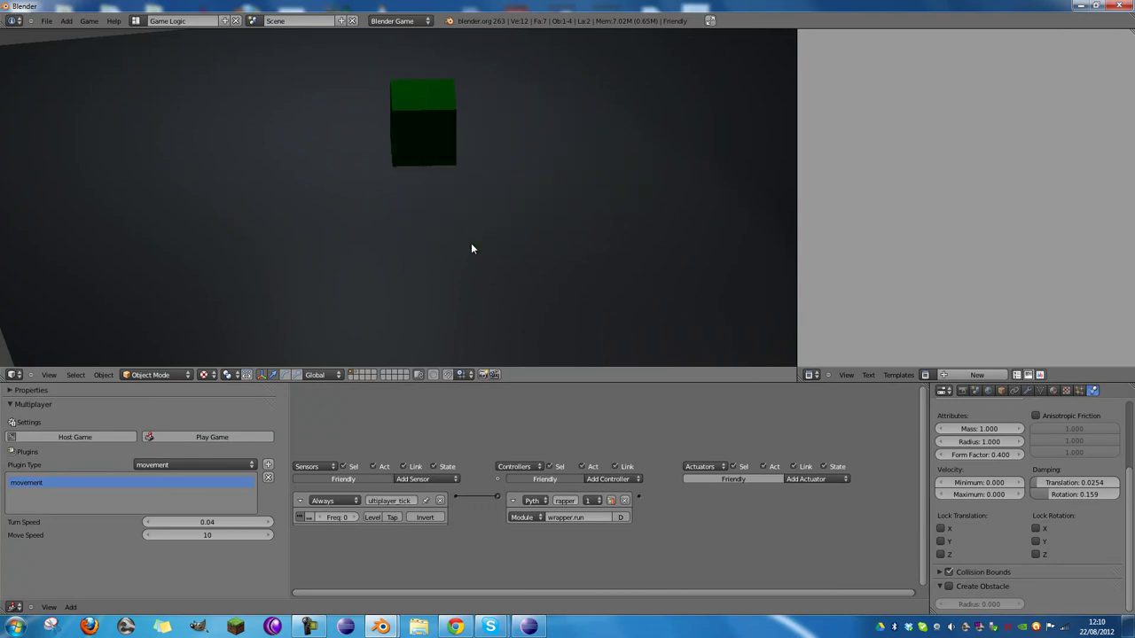
key("Escape")
key("p")
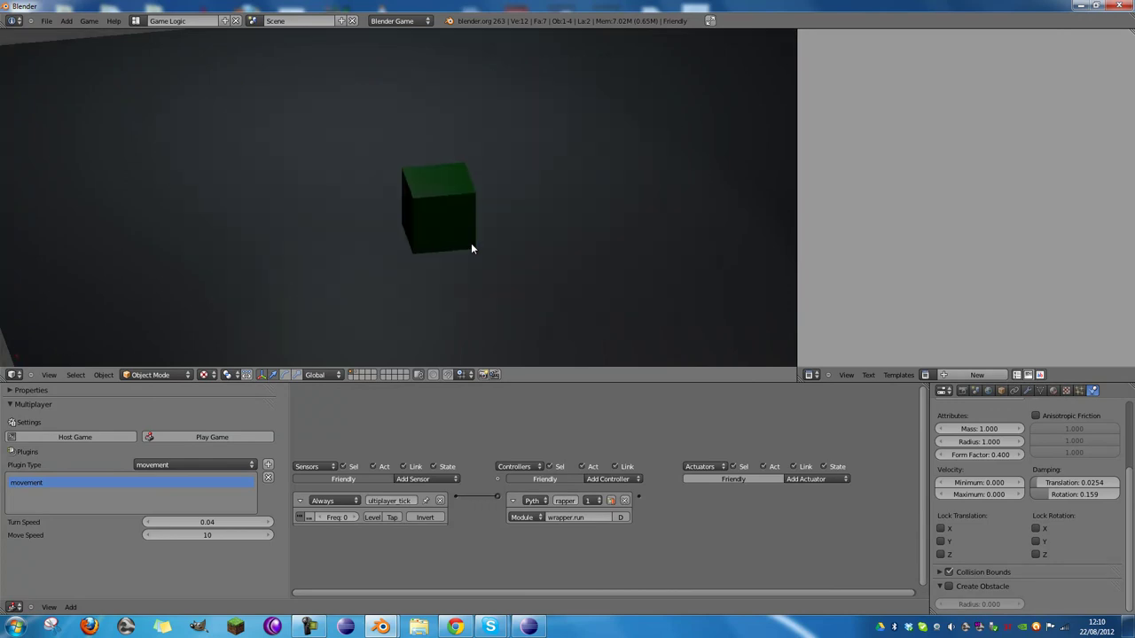
key("w")
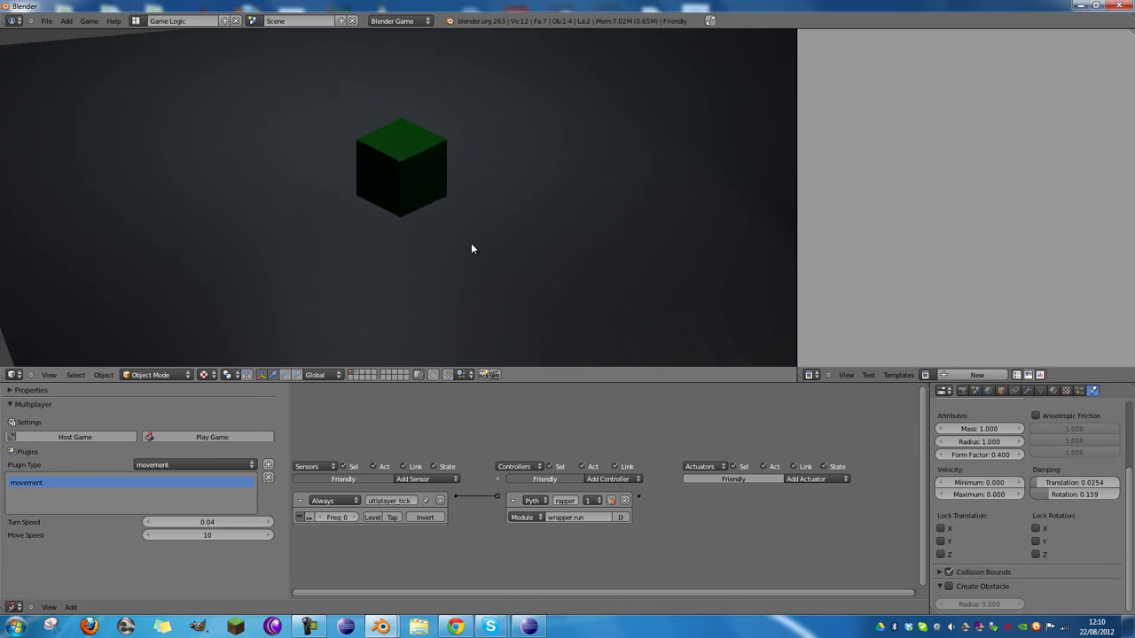
key("w")
key("a")
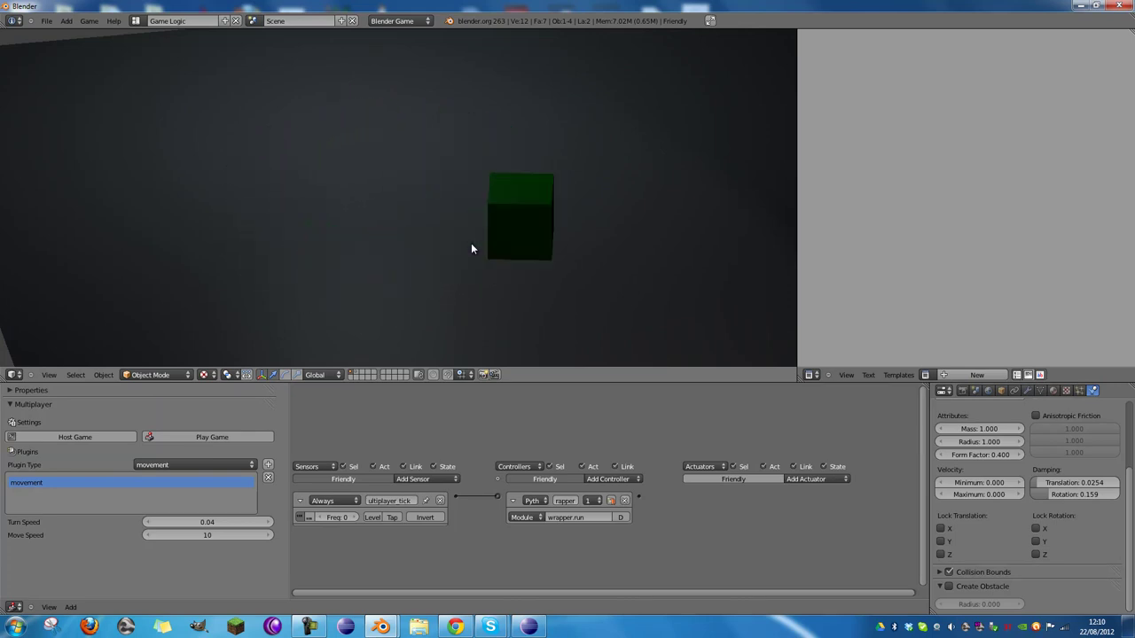
key("Escape")
Step: Recheck the system console output and return to the scene to look at the text scripts
key("alt+Tab")
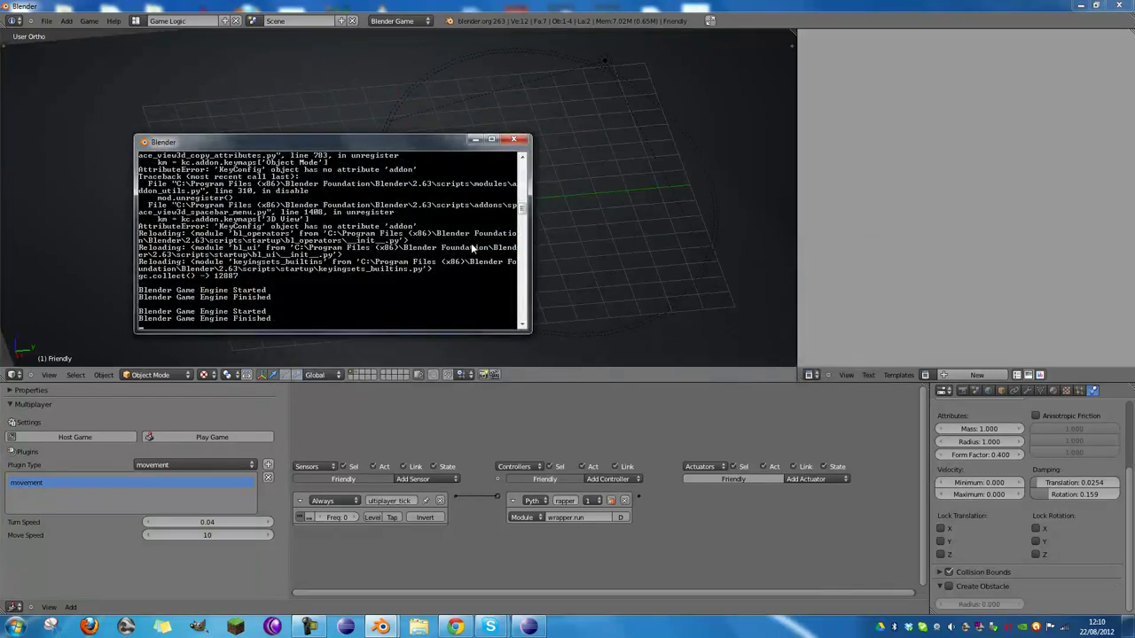
key("alt+Tab")
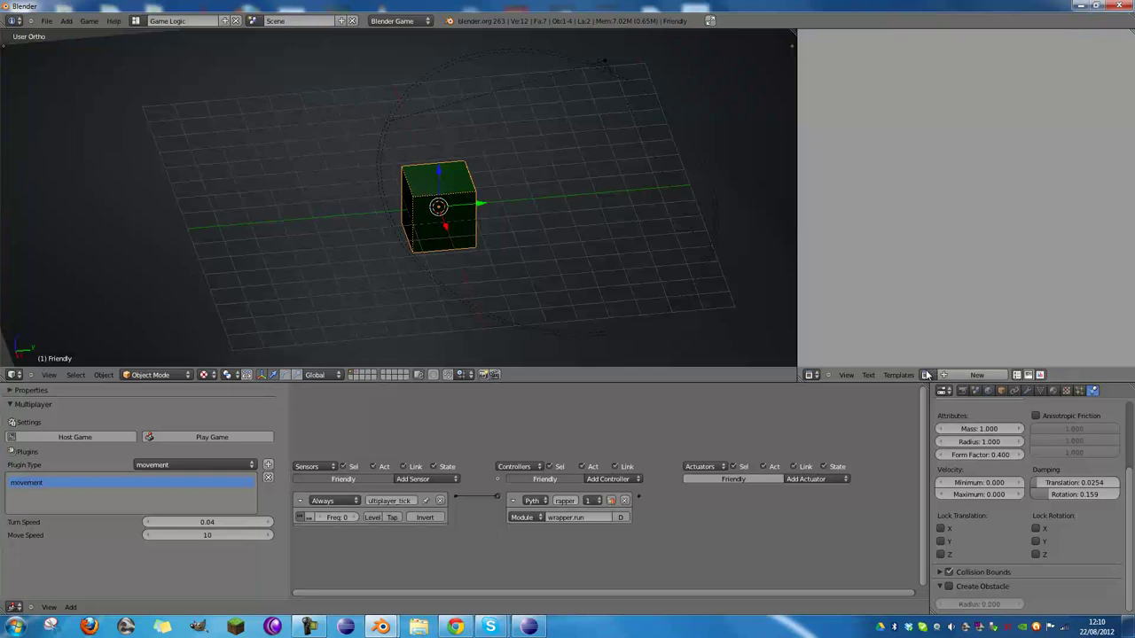
scroll(797, 427, "up", 1)
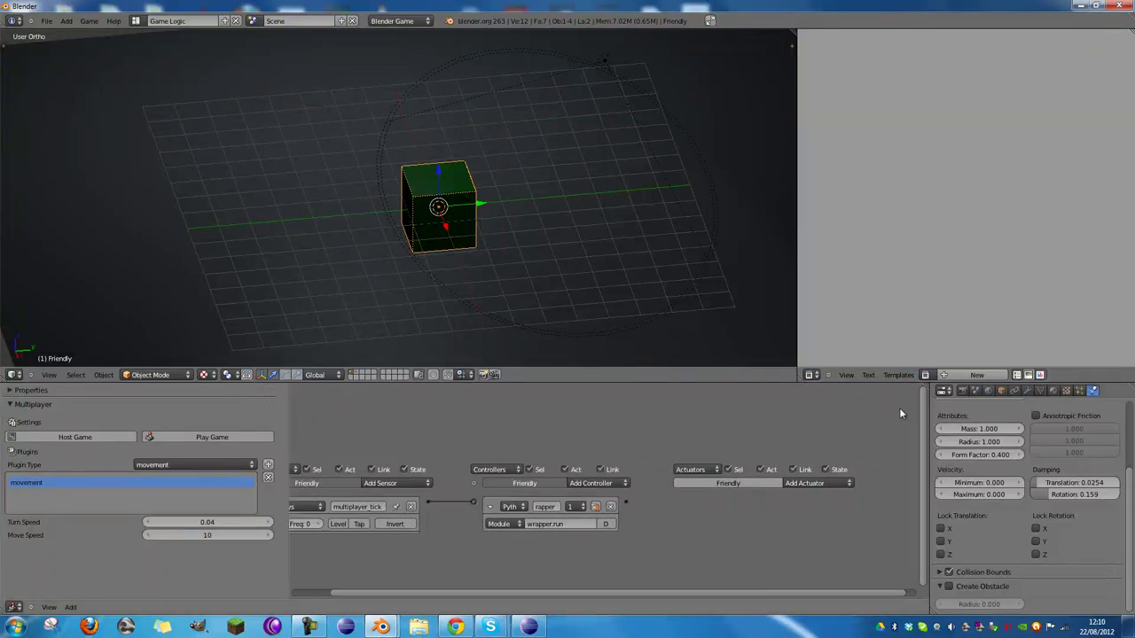
left_click(923, 375)
Step: Add the position plugin to the Friendly cube
left_click(202, 464)
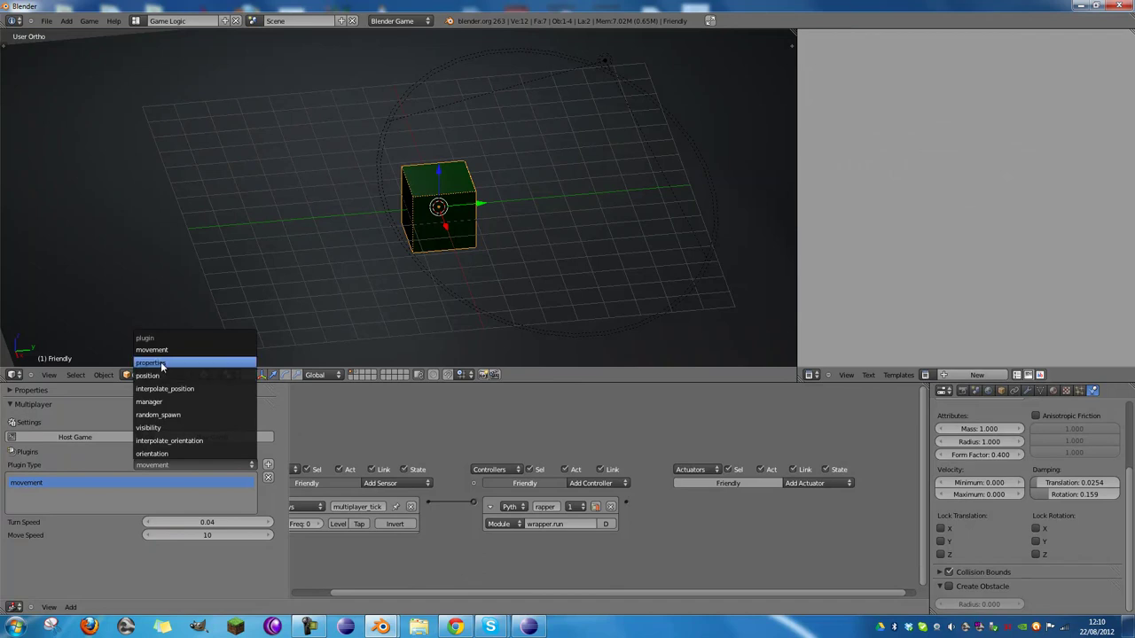
left_click(160, 375)
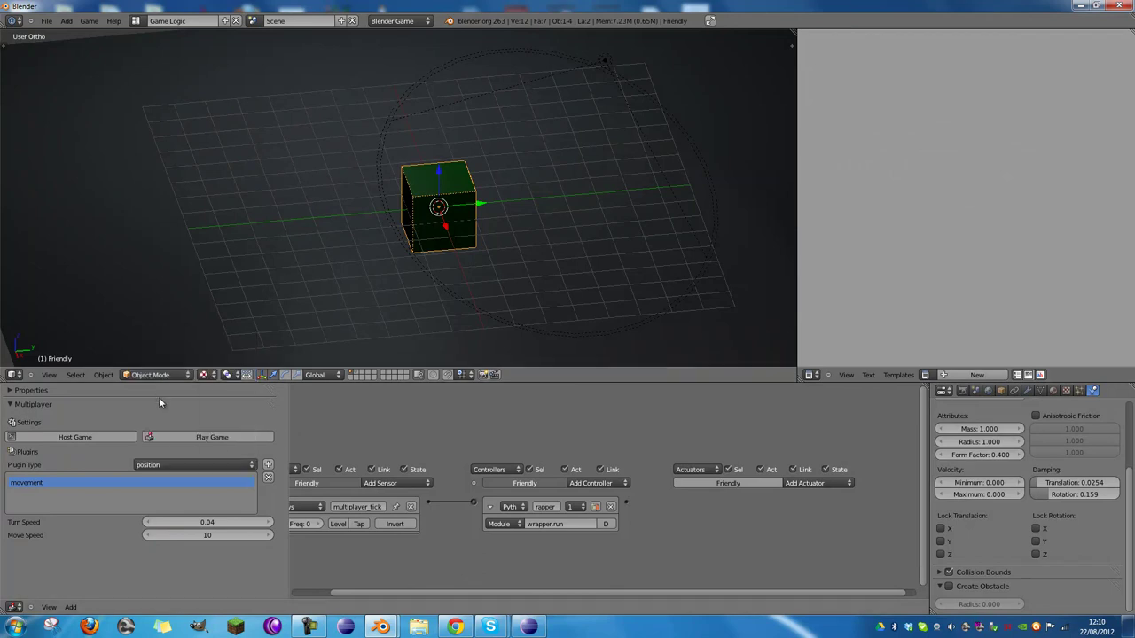
left_click(268, 465)
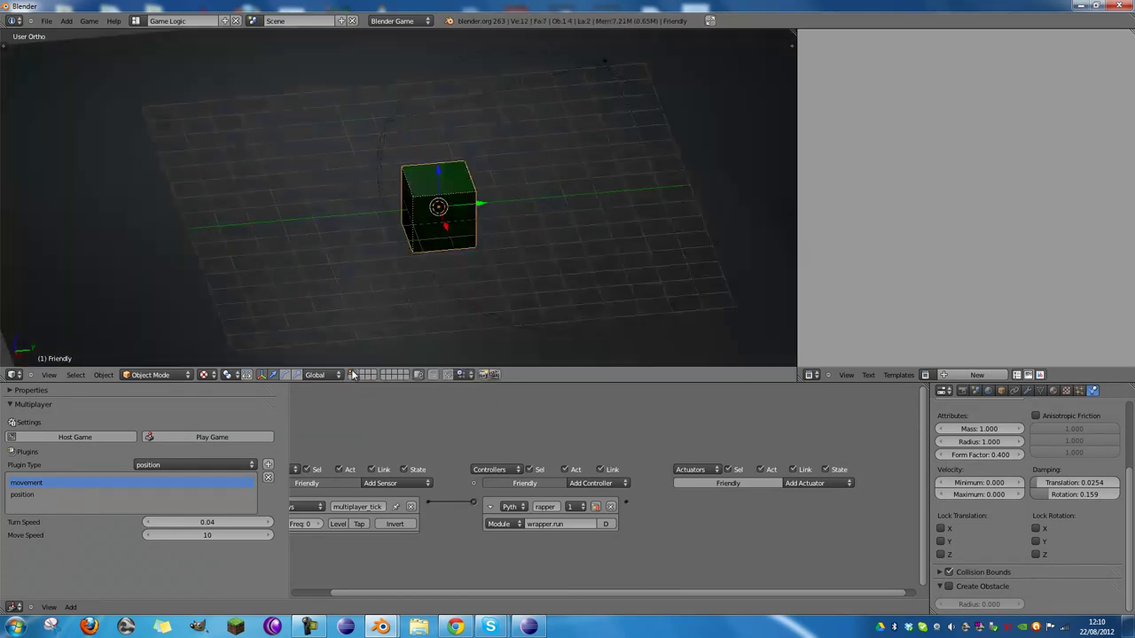
Step: Check the cube on layer 2, return to layer 1 and set the position plugin's object entity to Enemy
left_click(355, 374)
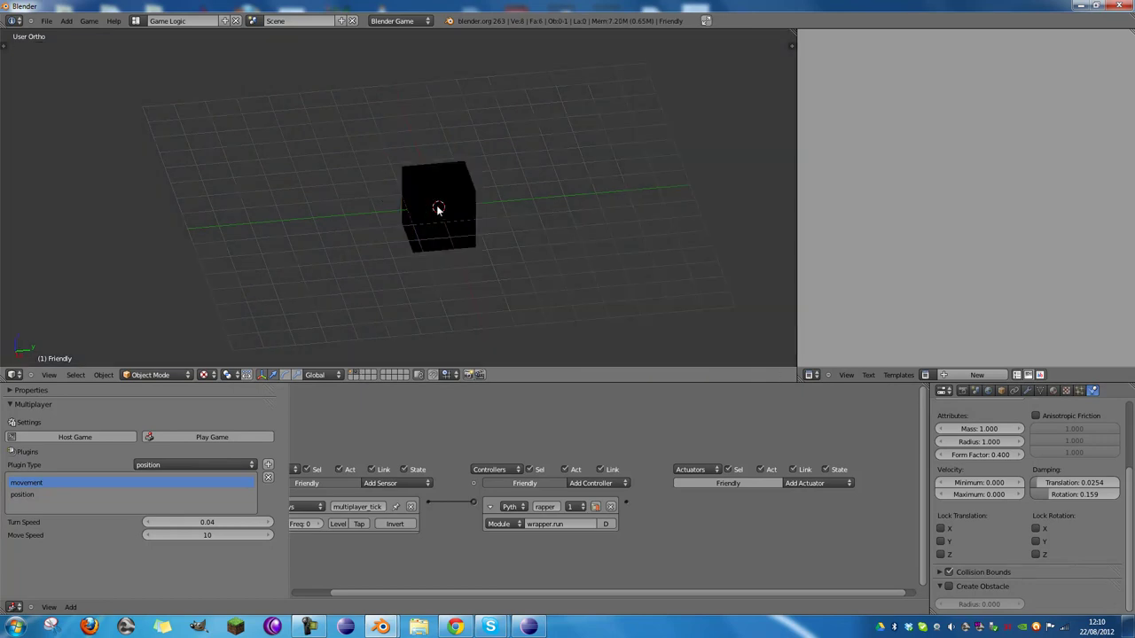
left_click(356, 371, "shift")
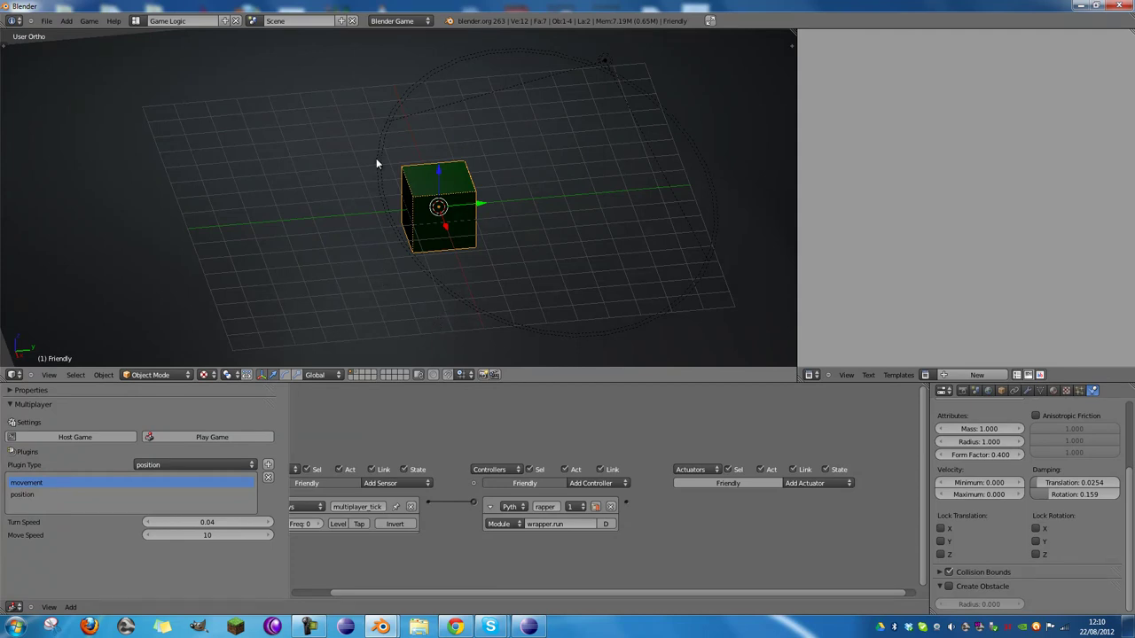
left_click(131, 494)
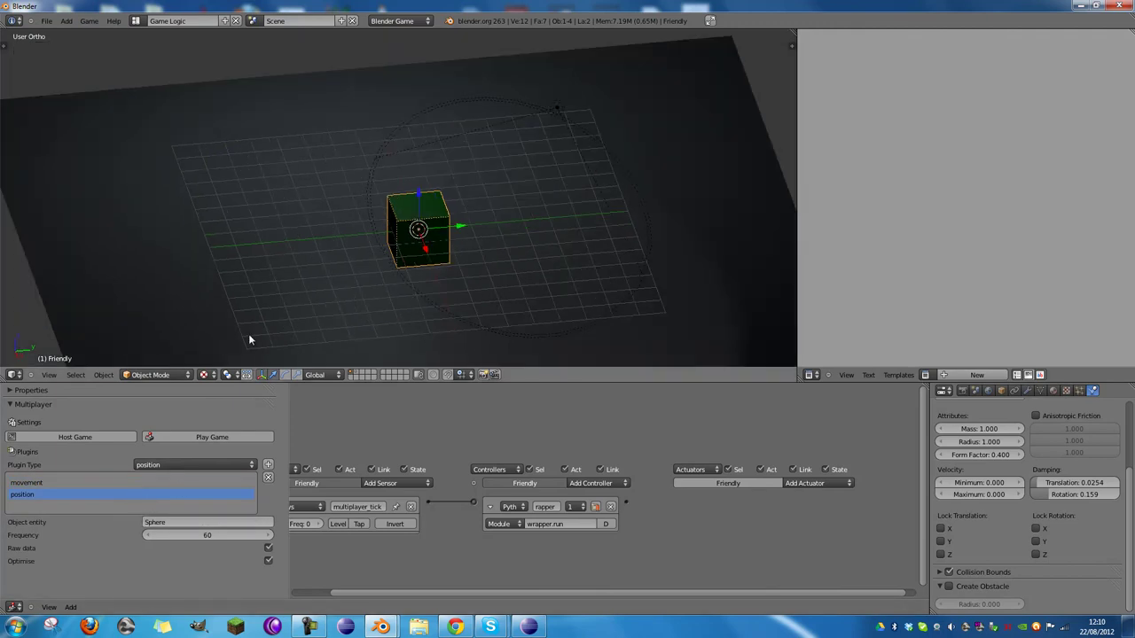
left_click(233, 521)
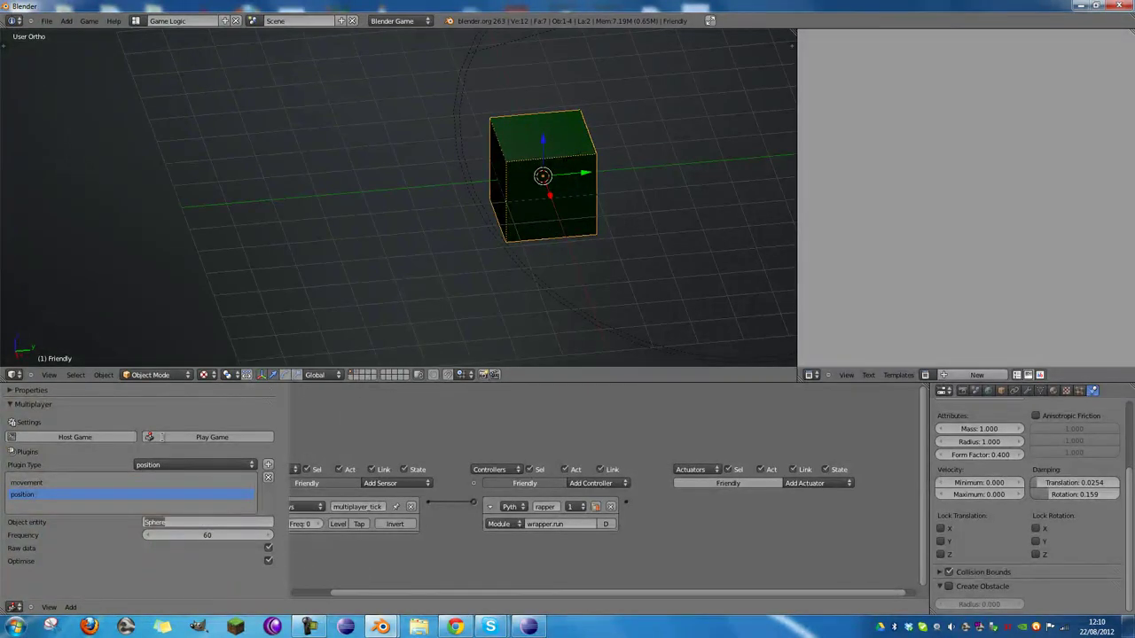
key("BackSpace")
type("Enemy")
key("Return")
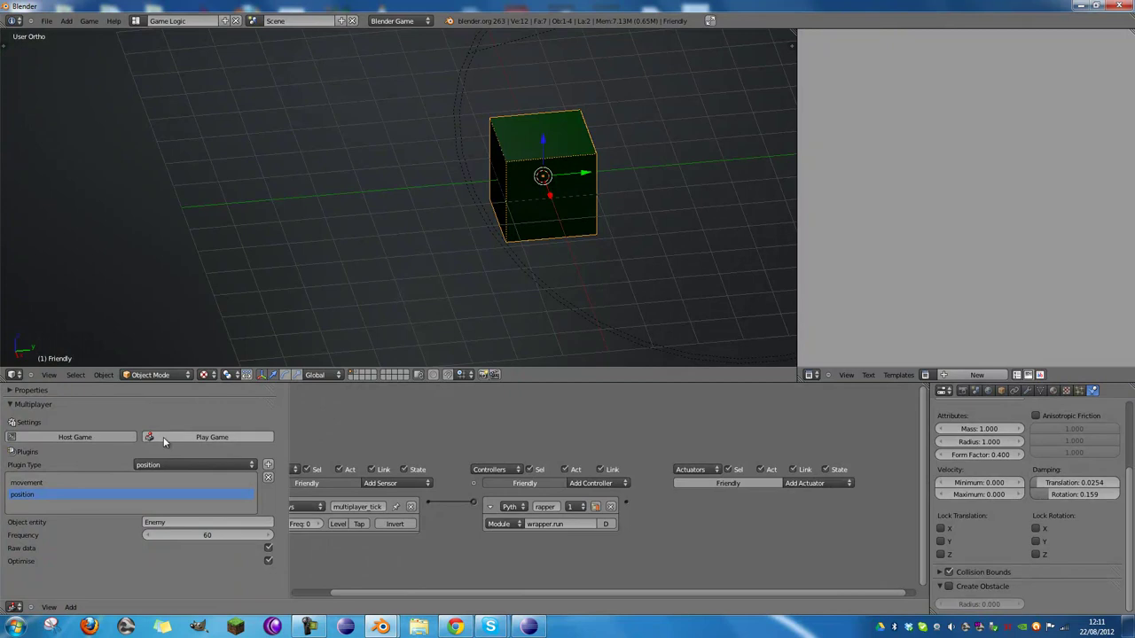
left_click(267, 561)
Step: Add the orientation plugin to the Friendly cube
left_click(216, 466)
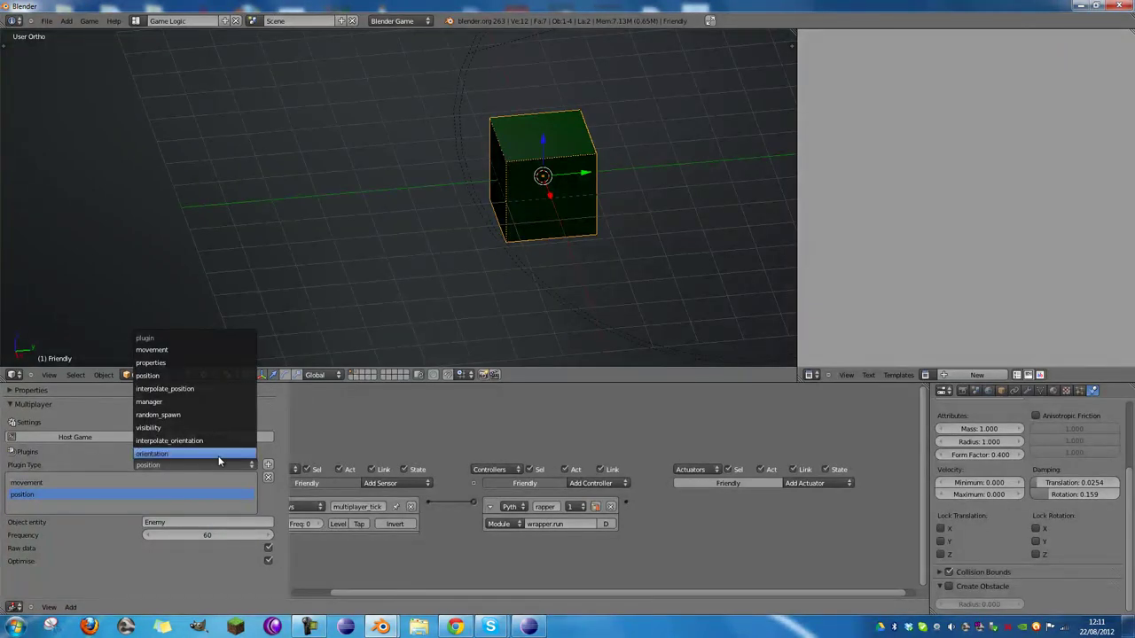
left_click(218, 455)
left_click(268, 465)
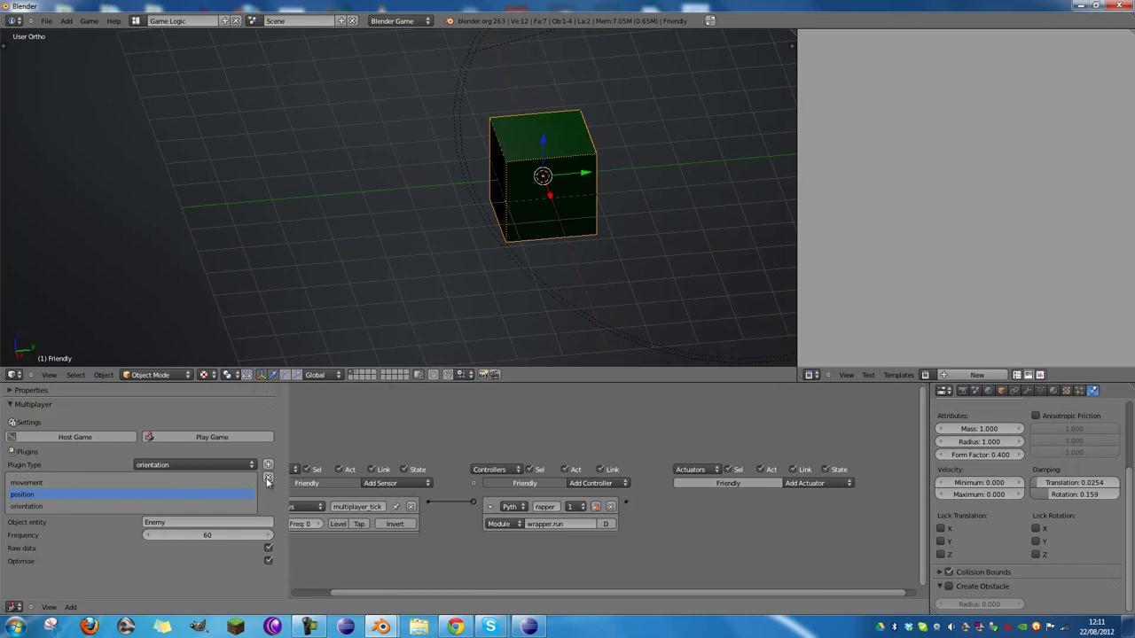
Step: Set the orientation plugin's object entity to Enemy and turn off its Y and X options
left_click(219, 502)
left_click(226, 518)
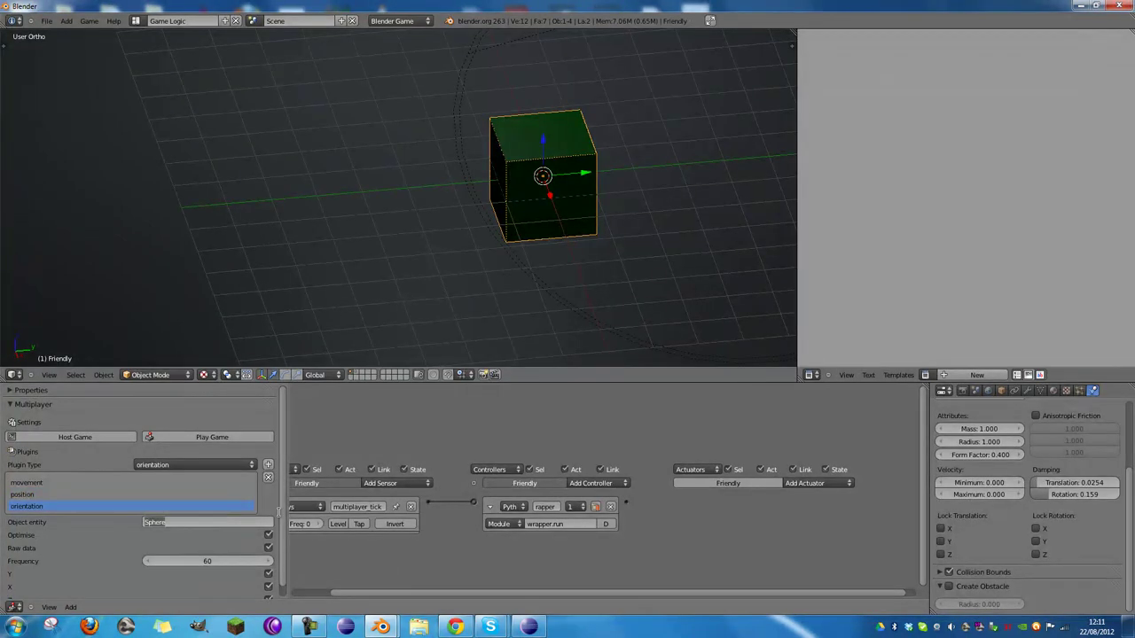
type("Enemy")
key("Return")
scroll(255, 532, "down", 1)
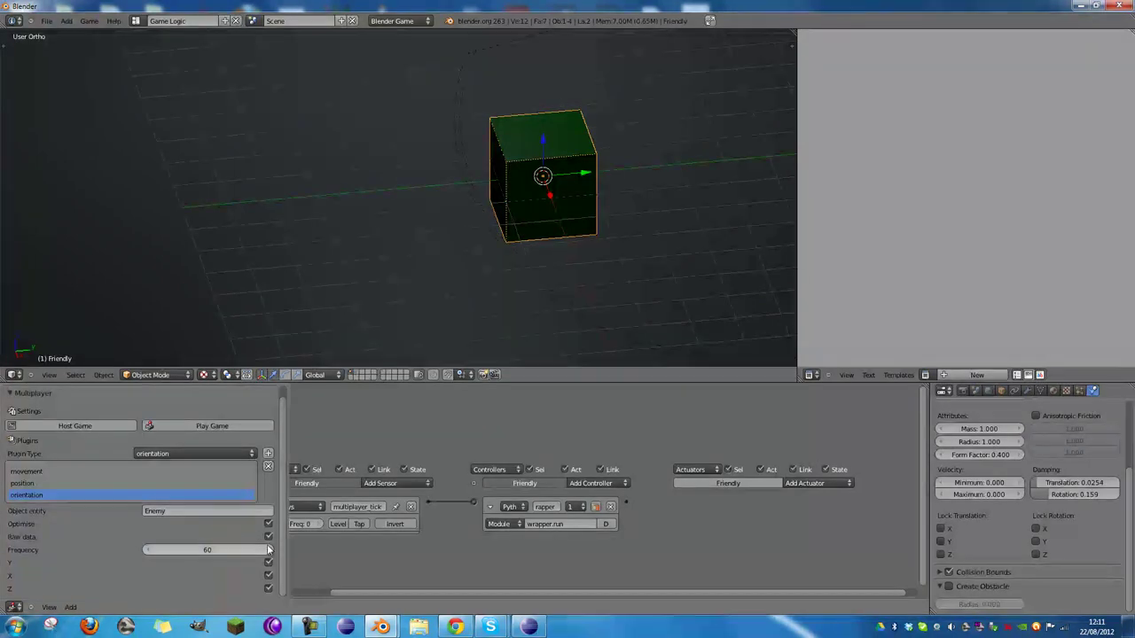
left_click(269, 562)
left_click(268, 575)
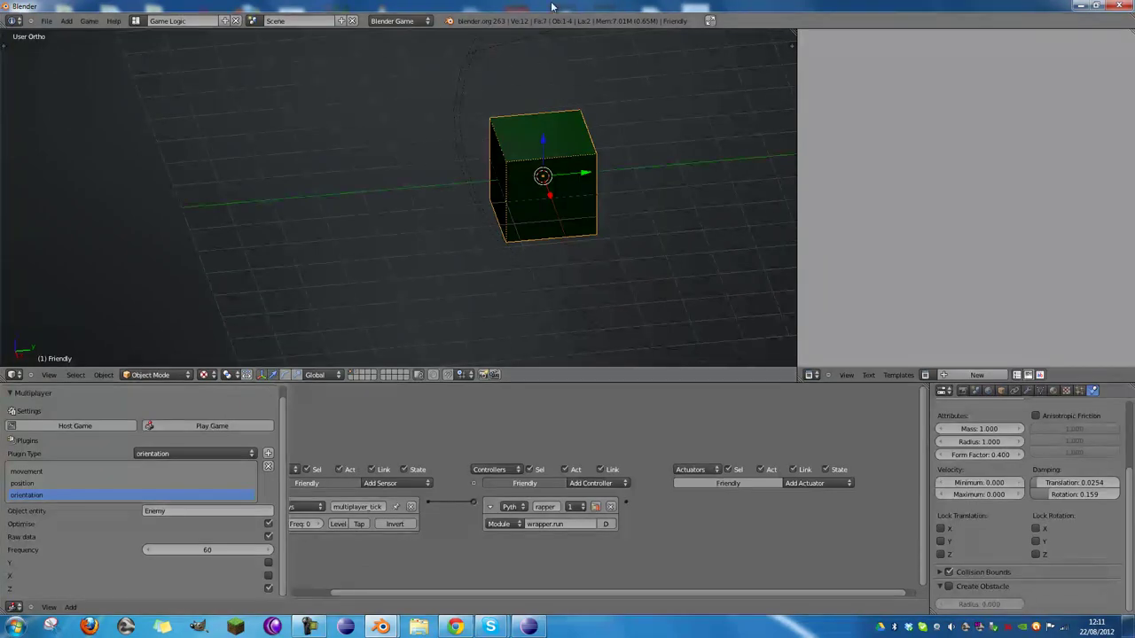
Step: Shrink the Blender window, maximise the 3D view and save the scene to the Desktop as client.blend
left_click_drag(526, 6, 532, 202)
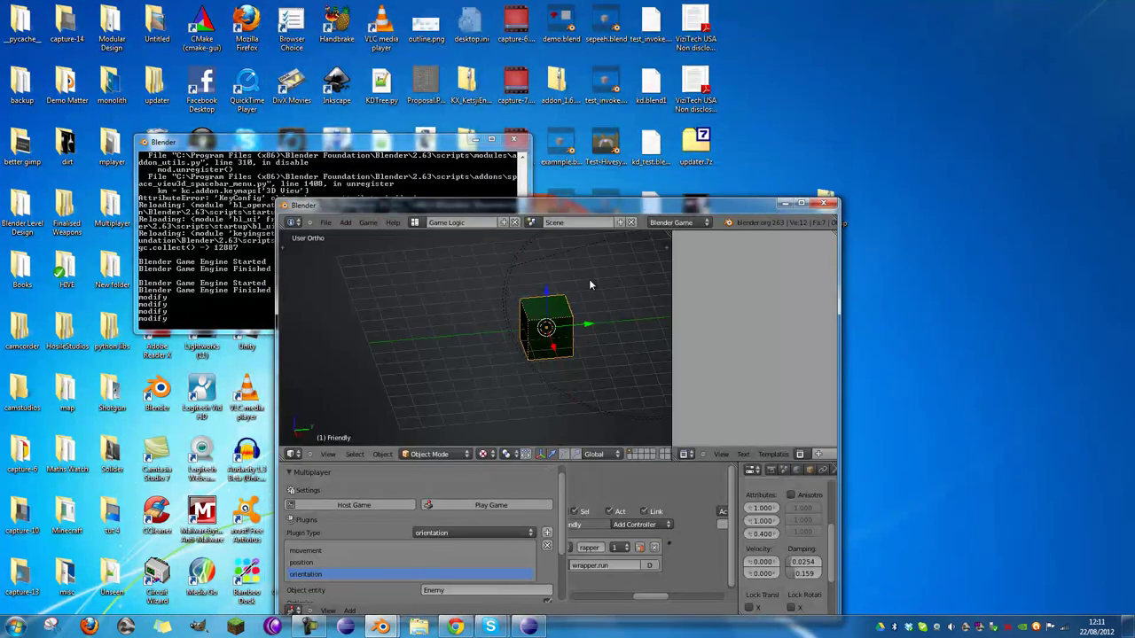
key("shift+space")
key("ctrl+s")
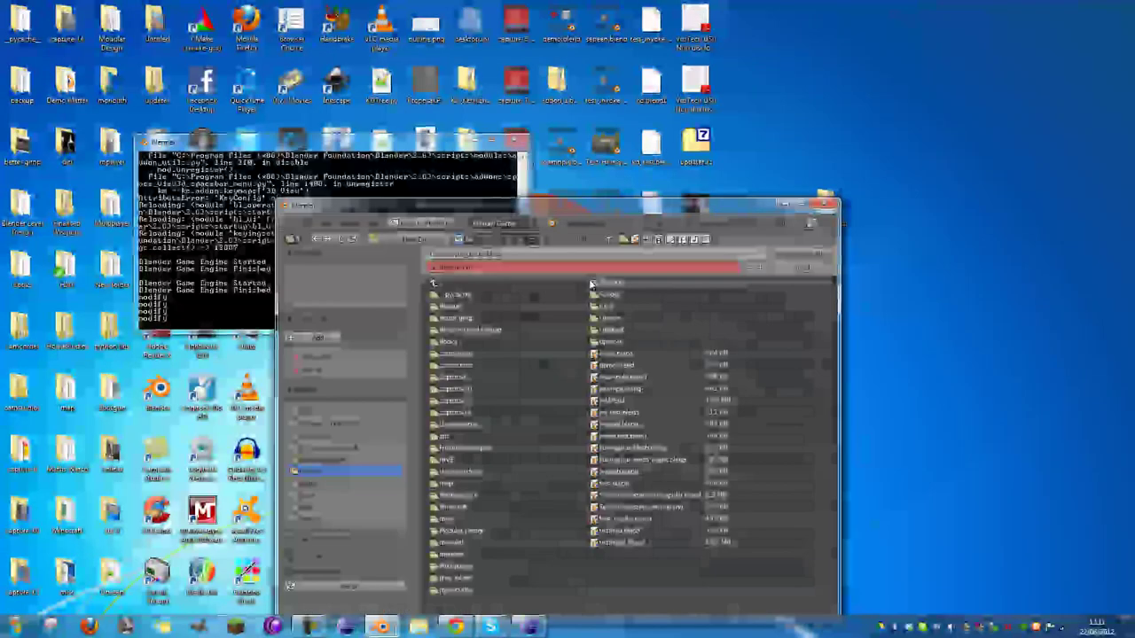
left_click(484, 266)
type("client")
key("Return")
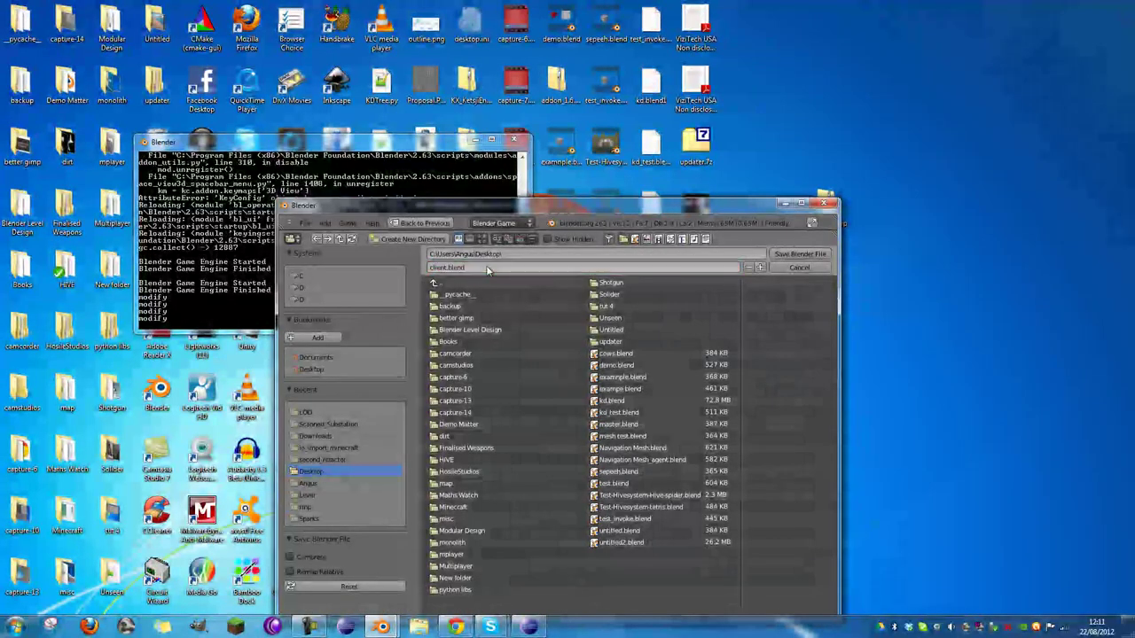
Step: Arrange the client windows side by side and load the start-up file in an additional Blender instance
left_click_drag(519, 213, 724, 117)
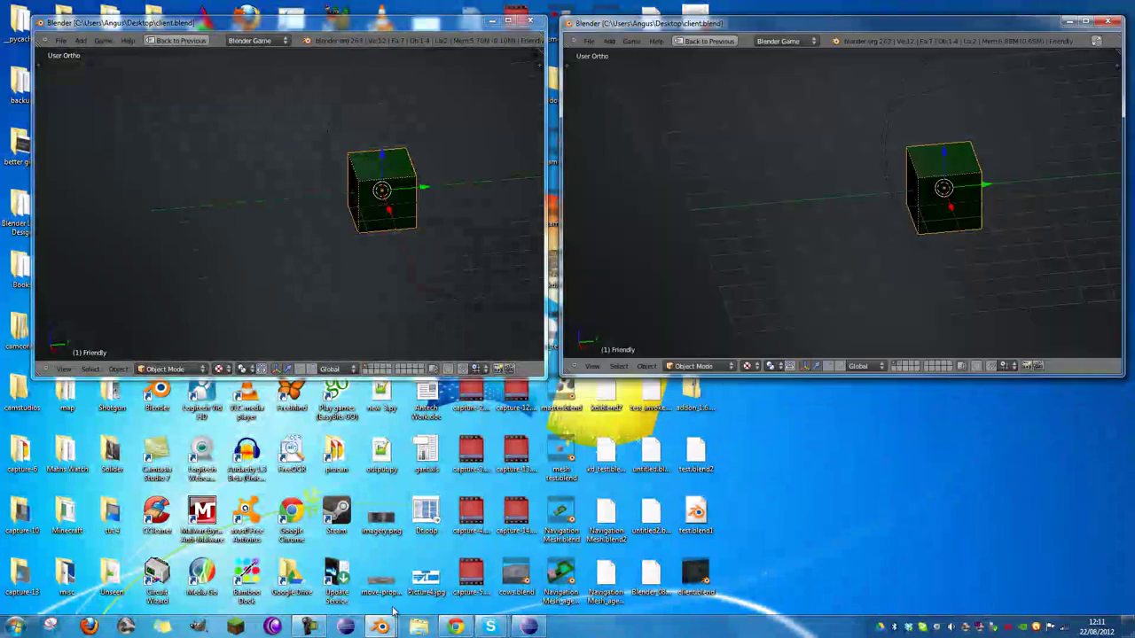
right_click(381, 626)
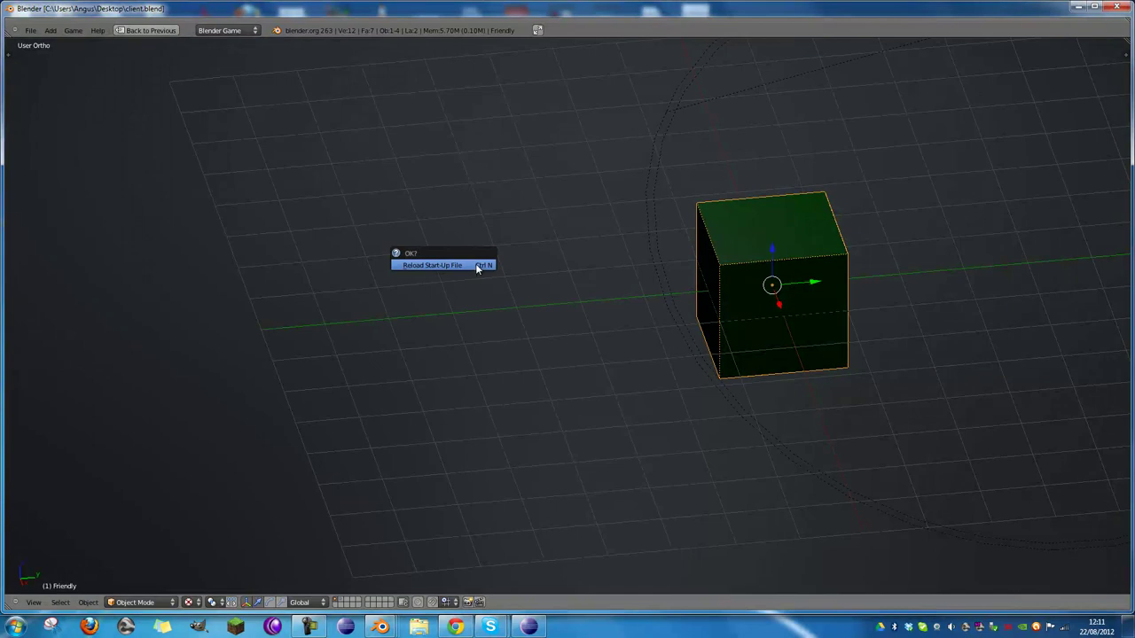
left_click(476, 266)
Step: Enable the Game Engine: Multiplayer add-on and set the default cube up to host the game
key("ctrl+alt+u")
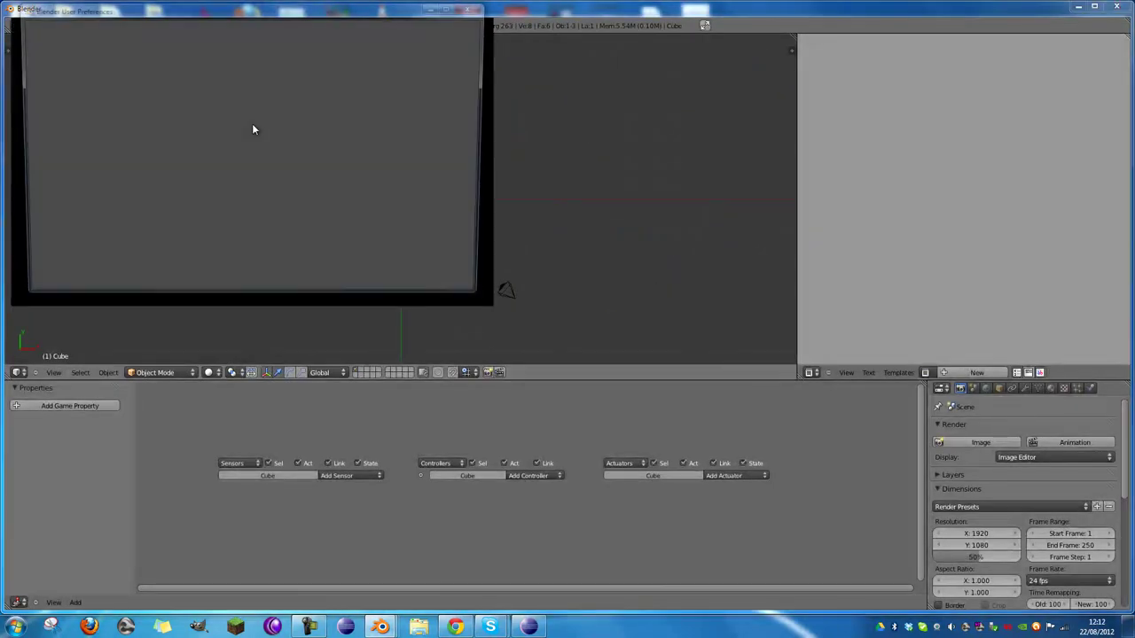
left_click(43, 219)
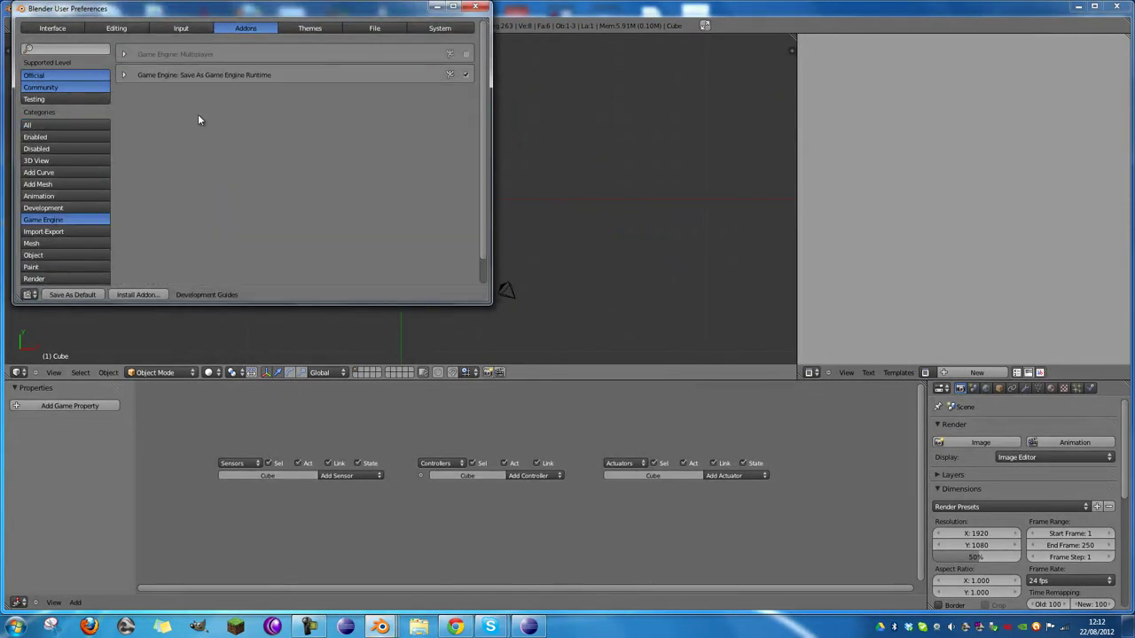
left_click(466, 55)
left_click(476, 7)
left_click(40, 456)
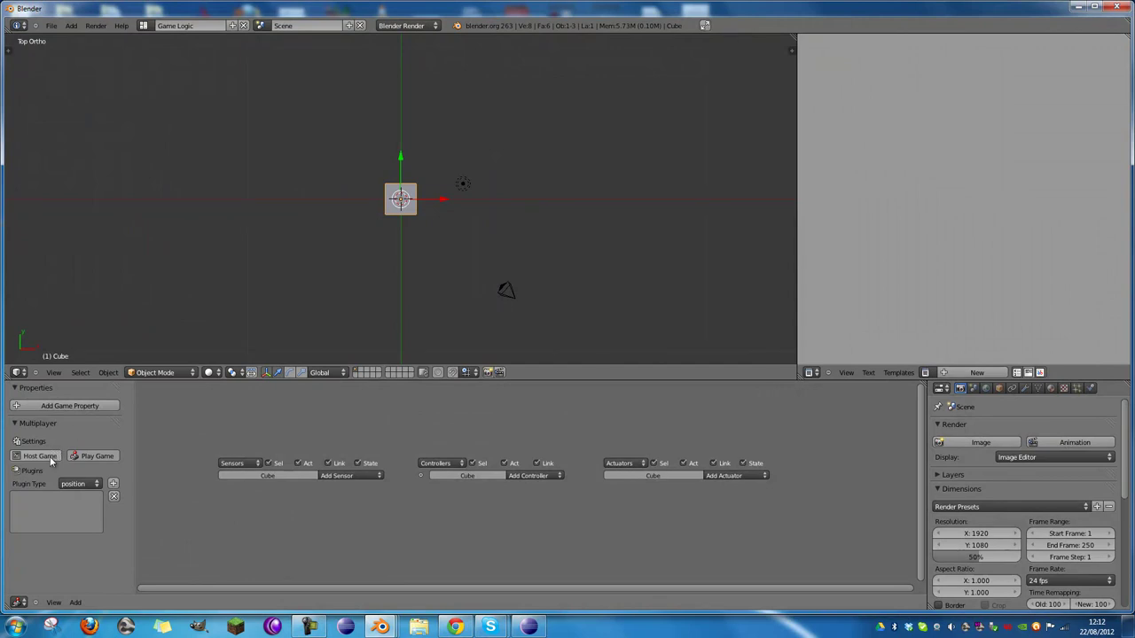
left_click(166, 130)
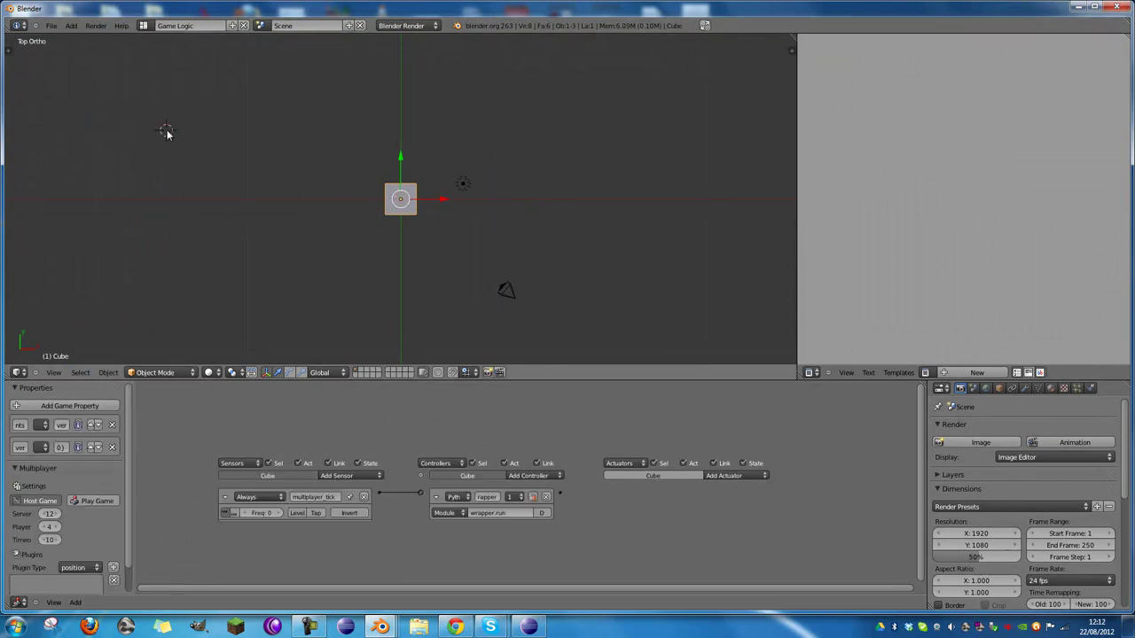
Step: Add F4 as the shortcut for toggling the system console and show the host instance's console
left_click(121, 25)
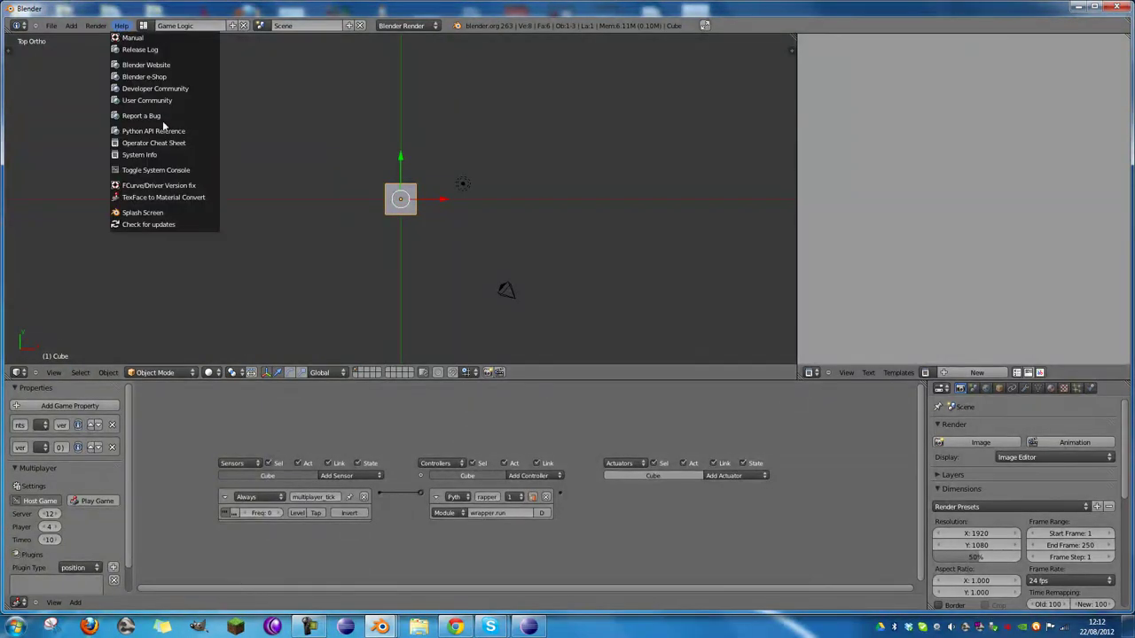
right_click(178, 169)
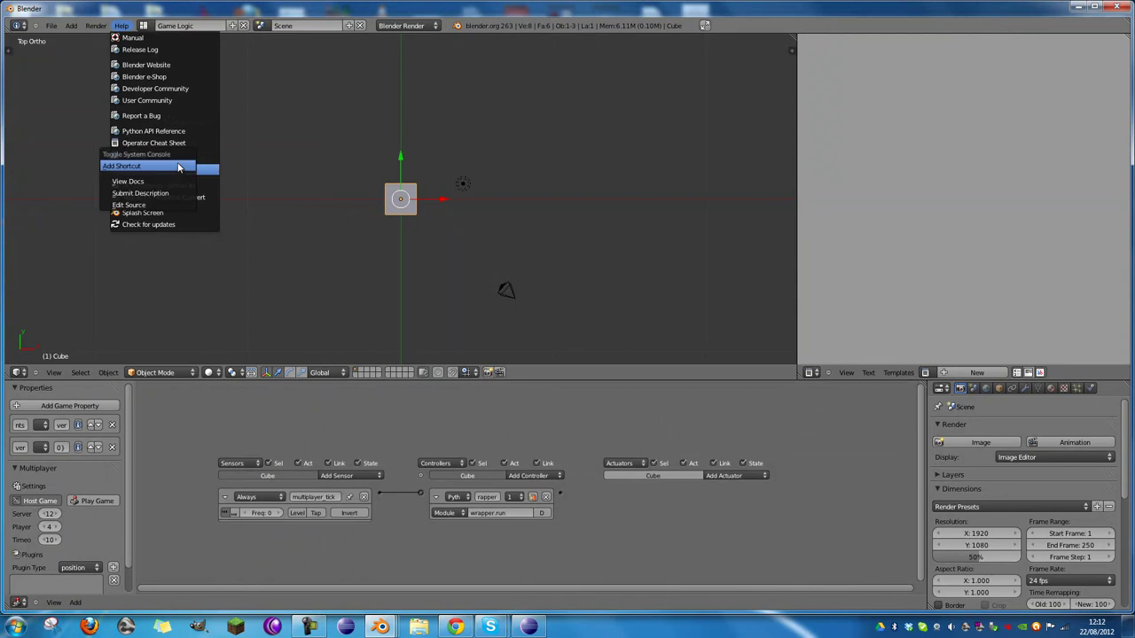
left_click(178, 167)
key("F4")
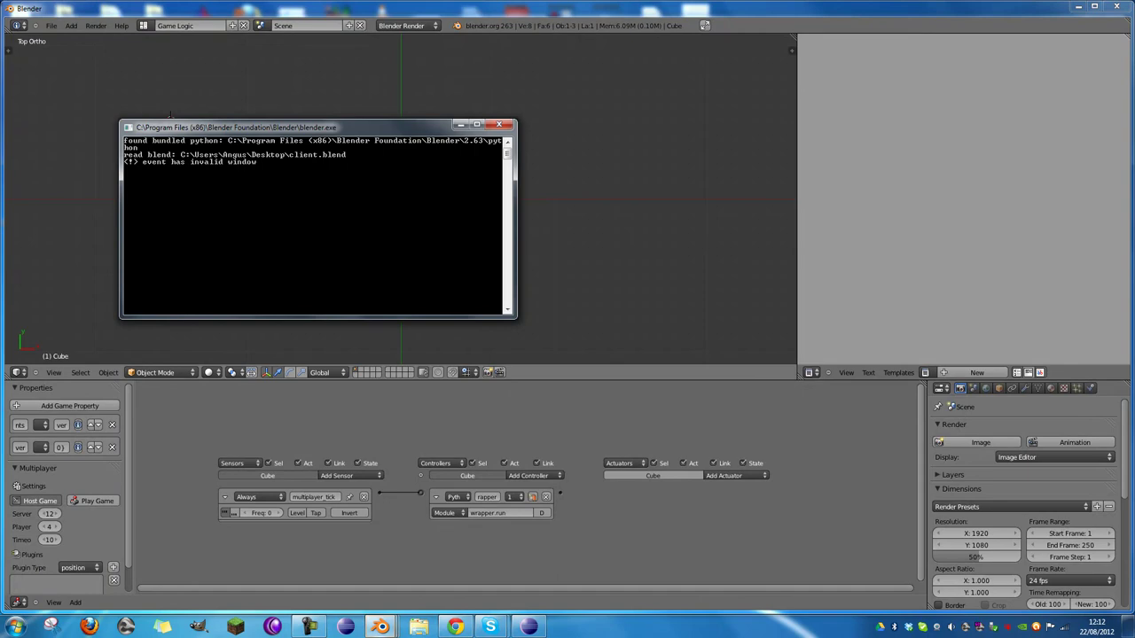
Step: Shrink the host window below the second client, start its game and move its console clear of the first client
left_click(1095, 7)
mouse_move(603, 355)
left_mouse_down()
mouse_move(683, 400)
mouse_move(600, 360)
left_mouse_up()
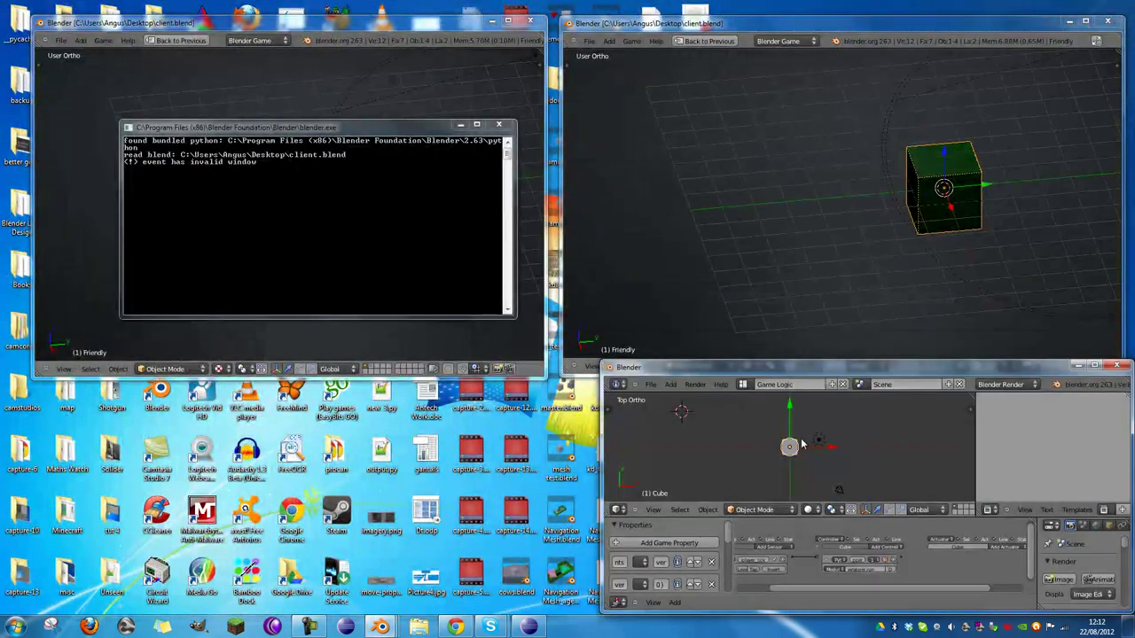
key("p")
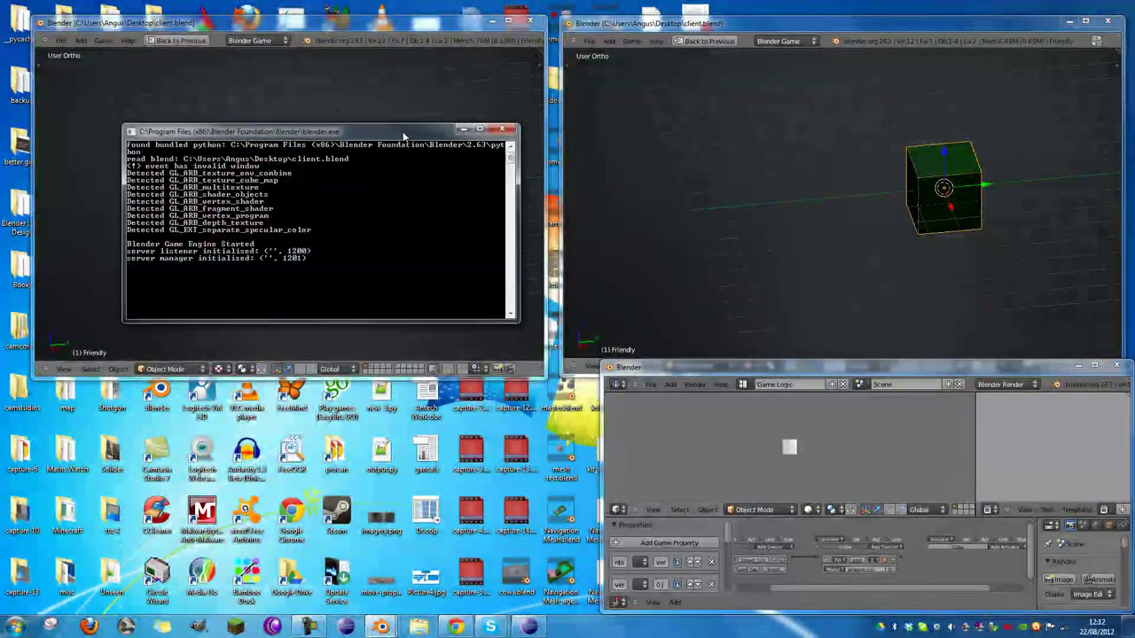
left_click_drag(400, 131, 420, 434)
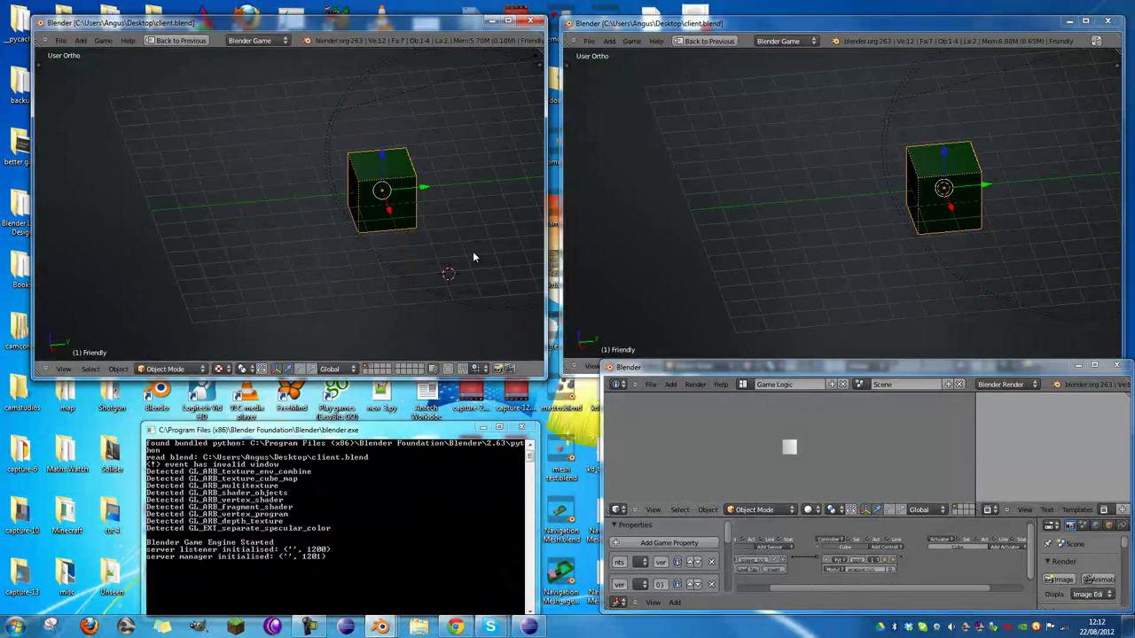
Step: Briefly test-run the first client's game, show its system console and place it, narrowed, below the client window
key("p")
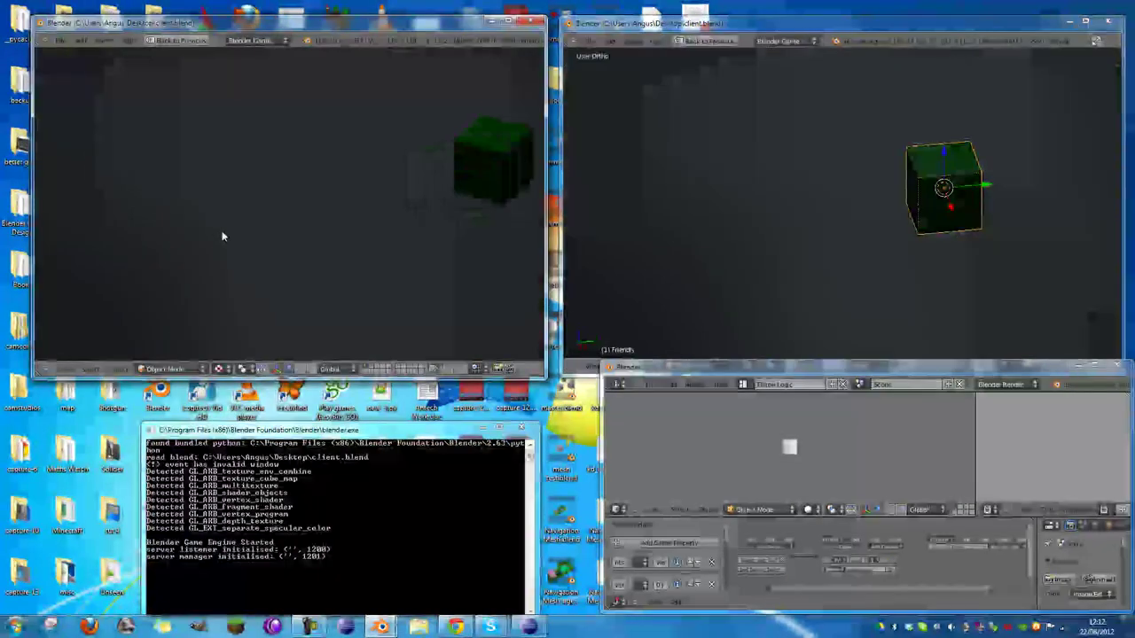
key("Escape")
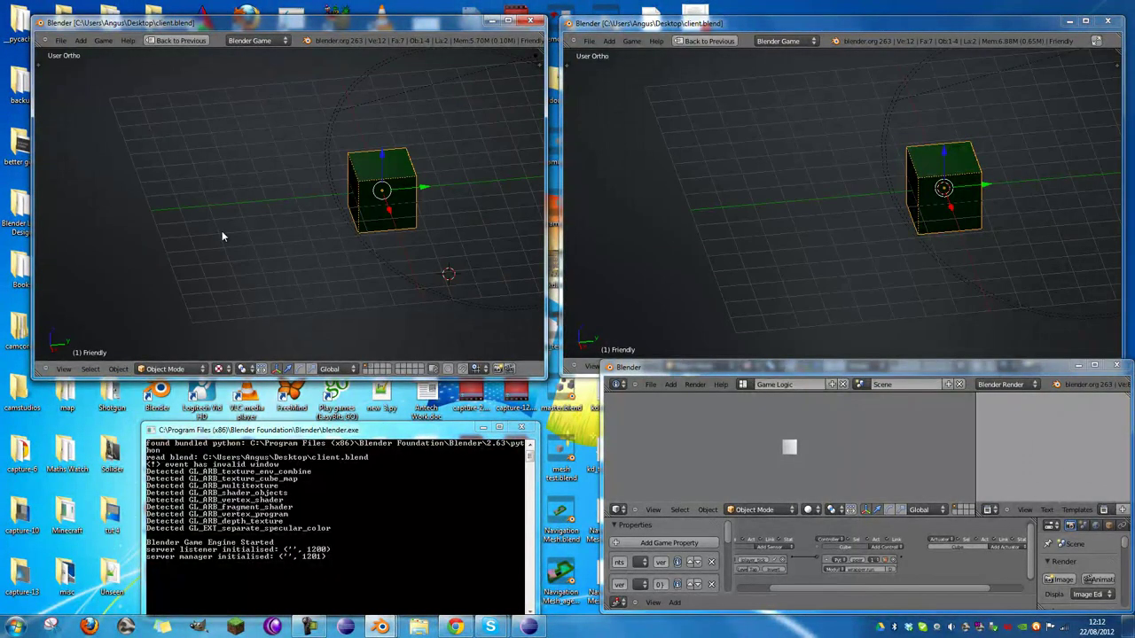
left_click(128, 41)
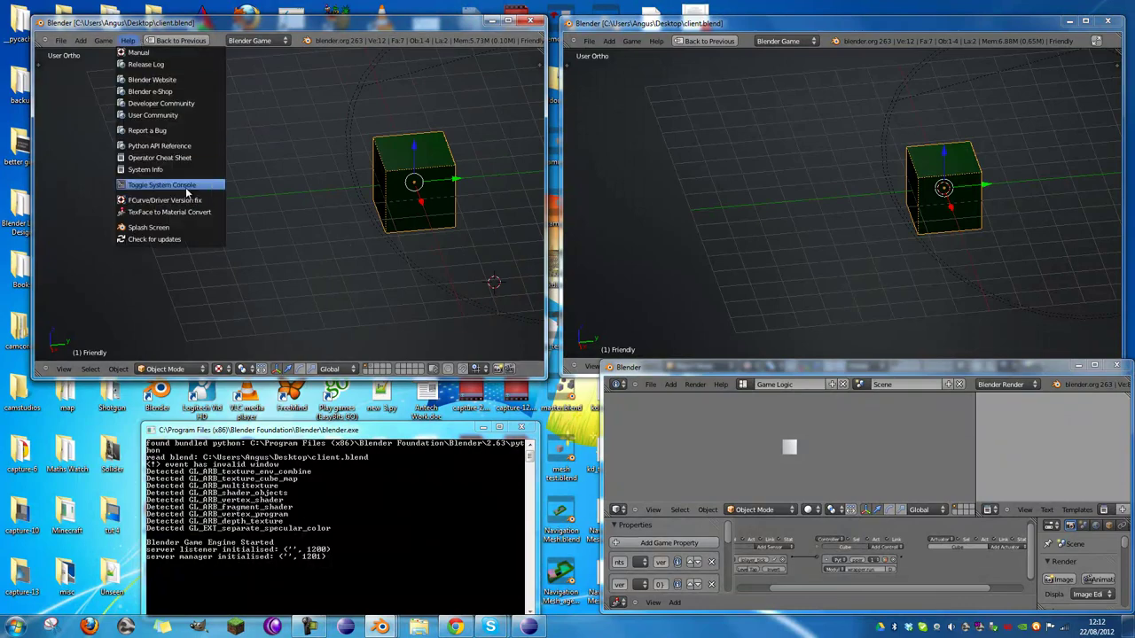
left_click(186, 190)
left_click_drag(265, 68, 222, 399)
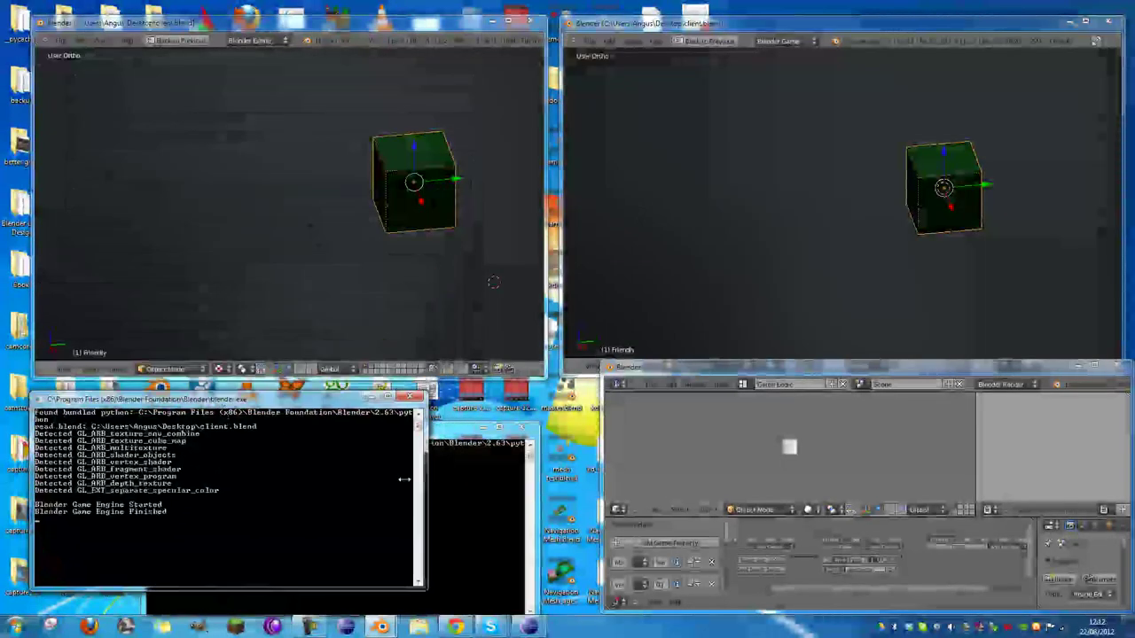
left_click_drag(426, 488, 174, 532)
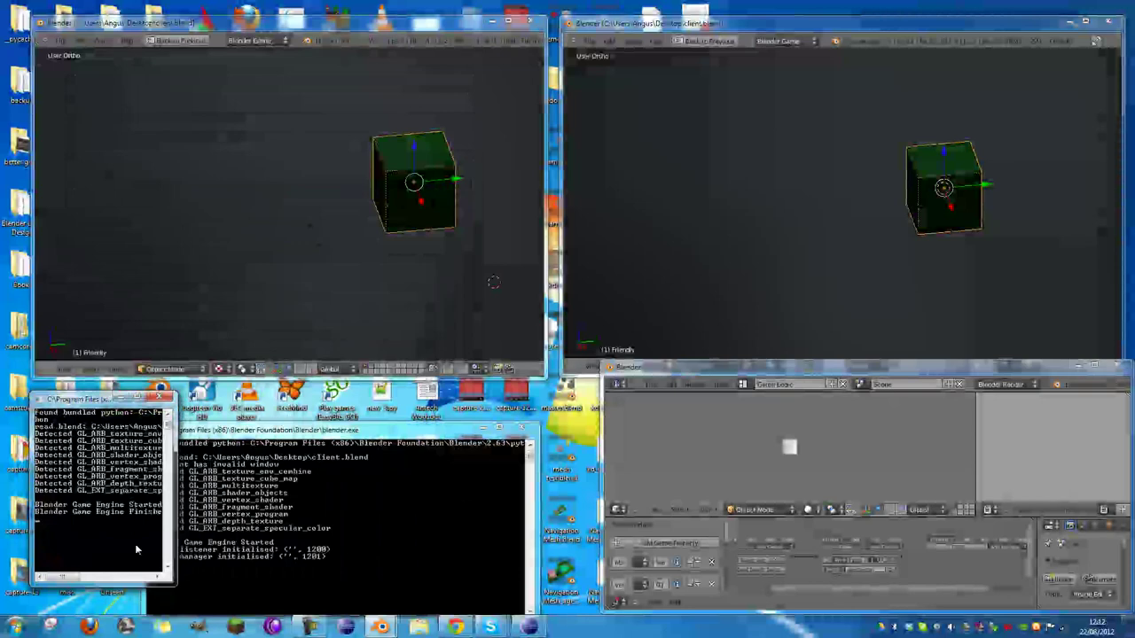
left_click_drag(102, 405, 71, 433)
Step: Narrow the host's console and move it clear of the first client's console
left_click(285, 445)
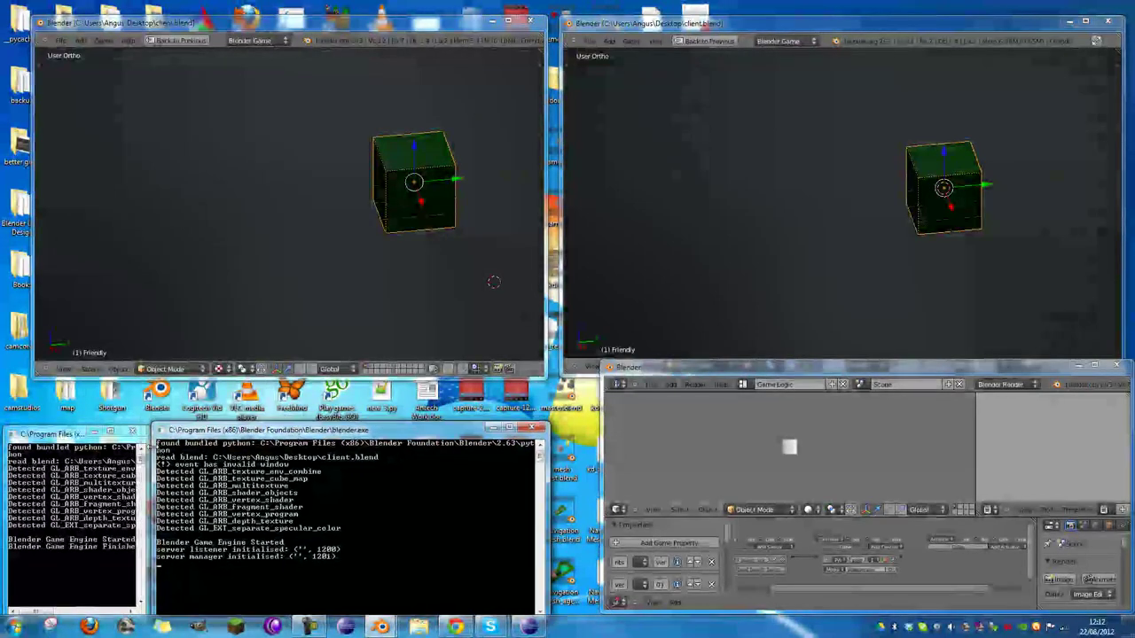
left_click_drag(155, 446, 326, 477)
left_click_drag(403, 435, 429, 442)
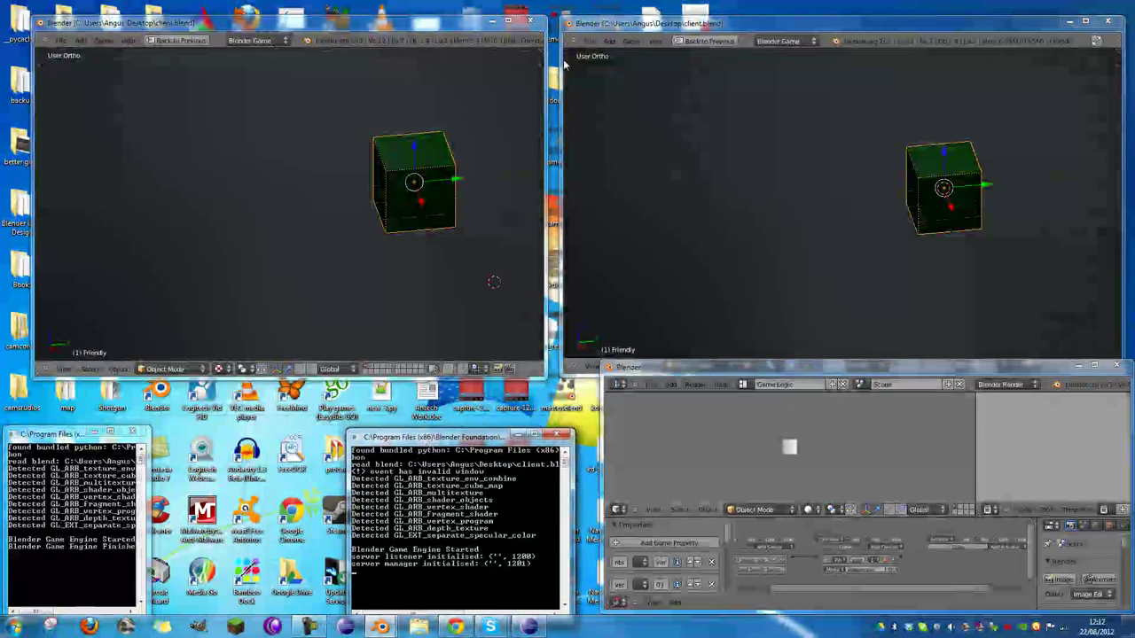
Step: Show the second client's system console, narrow it and place it between the other two consoles
left_click(656, 42)
left_click(674, 185)
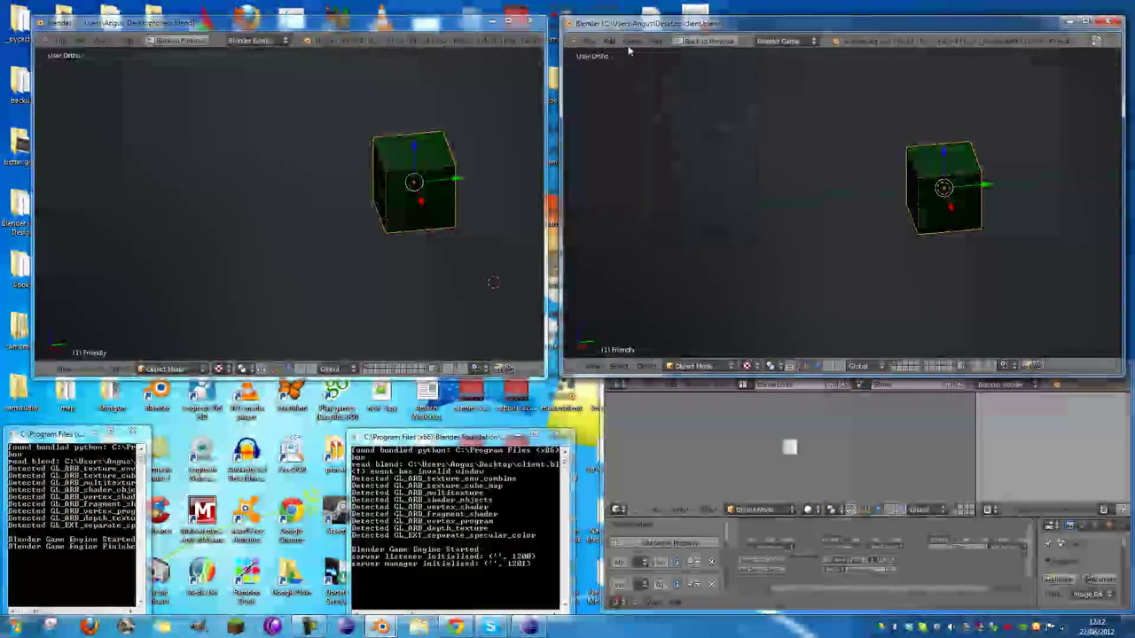
left_click(658, 41)
left_click(699, 196)
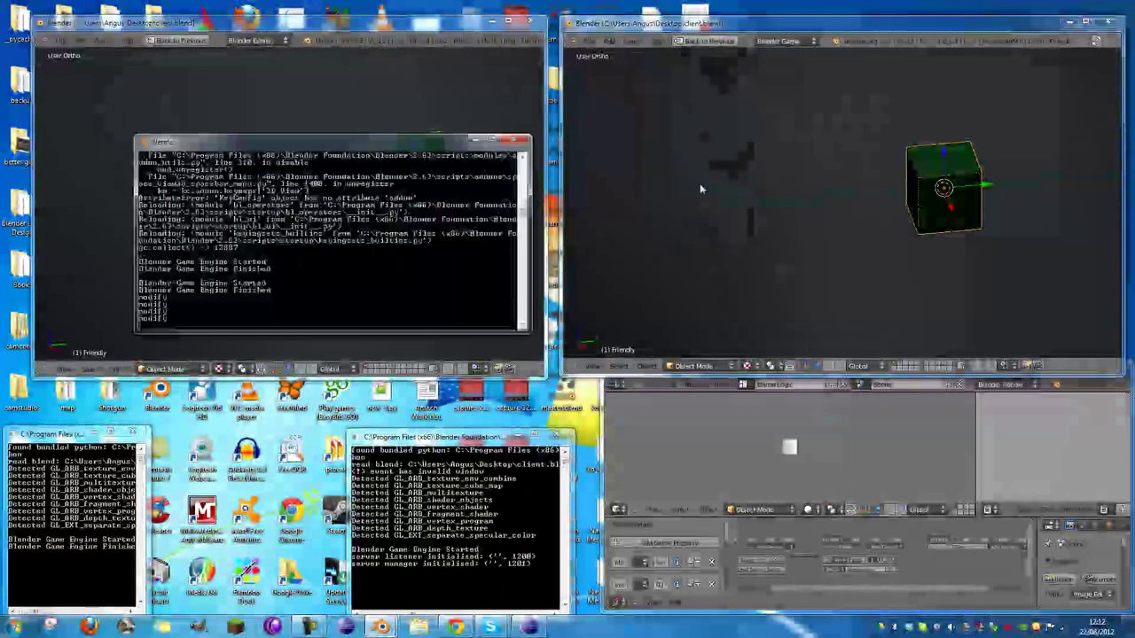
left_click_drag(535, 189, 344, 189)
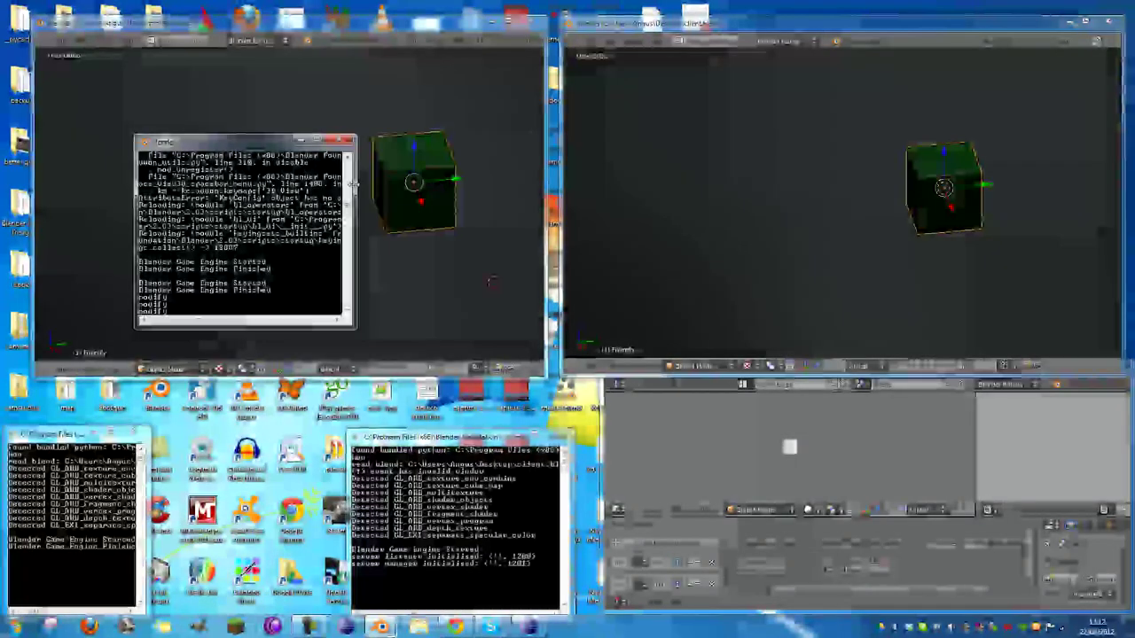
left_click_drag(264, 142, 267, 431)
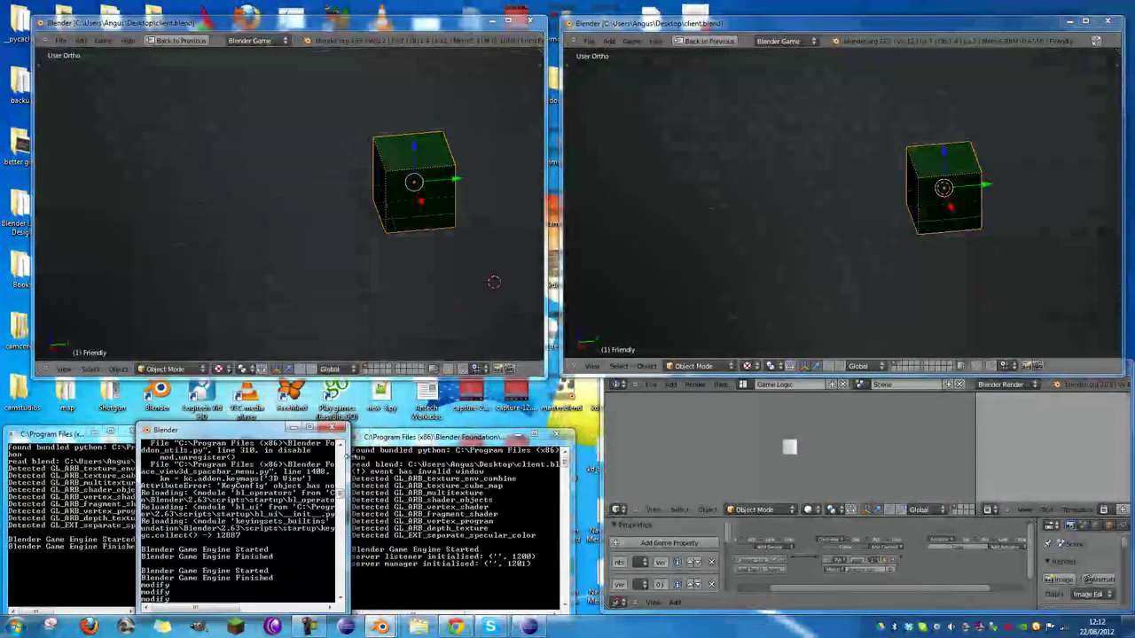
left_click(537, 539)
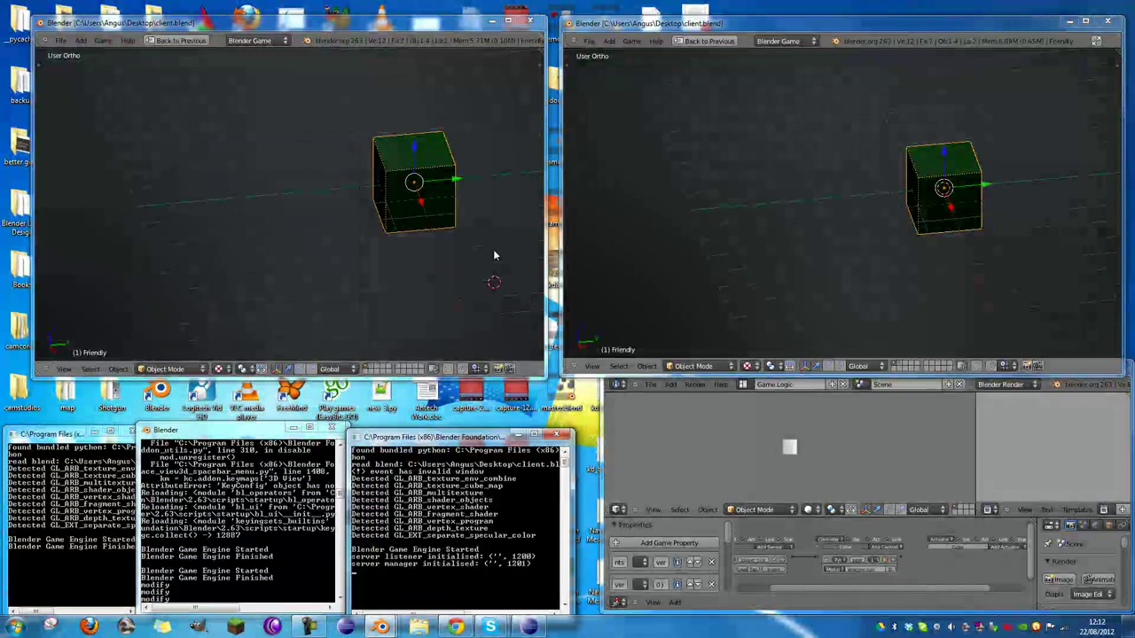
Step: Run the first client's game and steer its green cube around to test its movement
key("p")
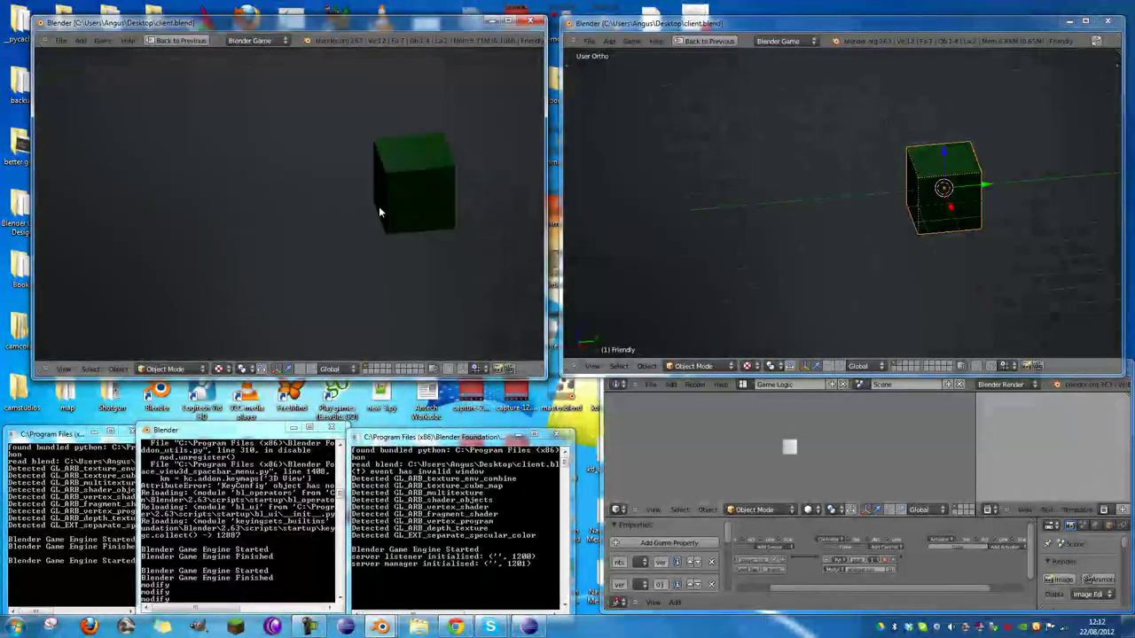
key("Right")
key("Up")
key("Left")
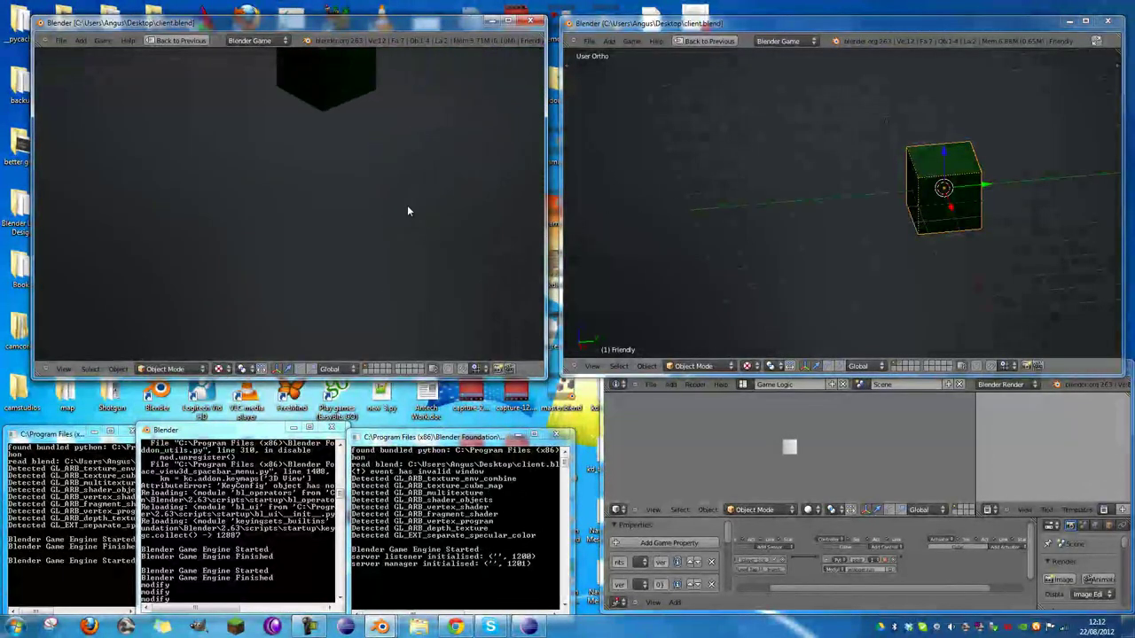
Step: Run the second client's game, steer its green cube briefly, and stop the game in both clients
key("p")
key("Right")
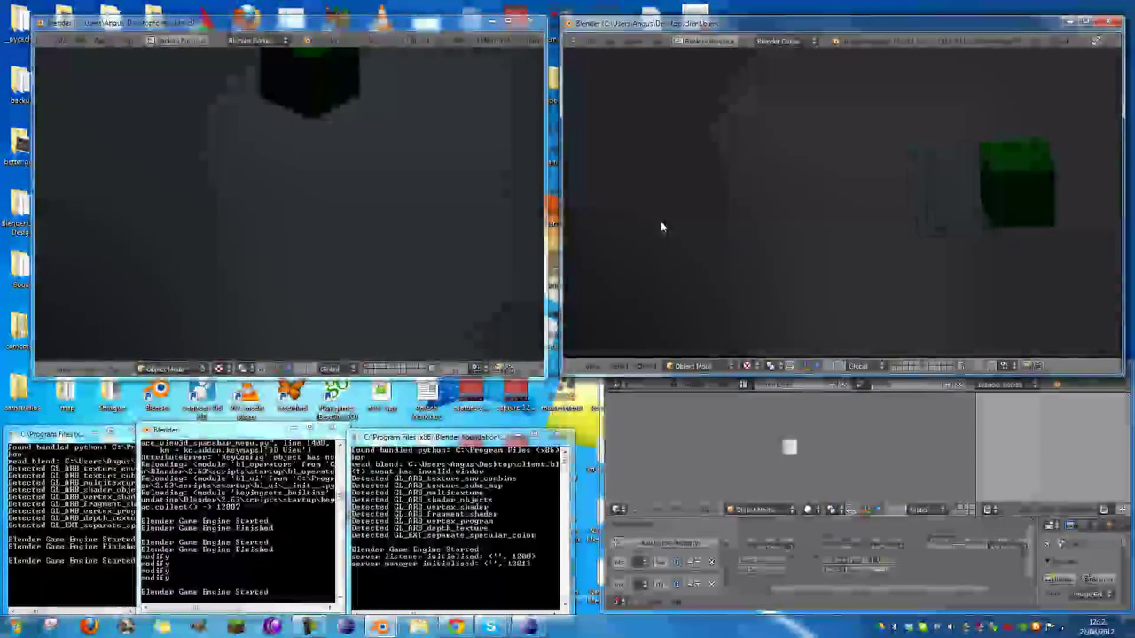
key("Down")
key("Left")
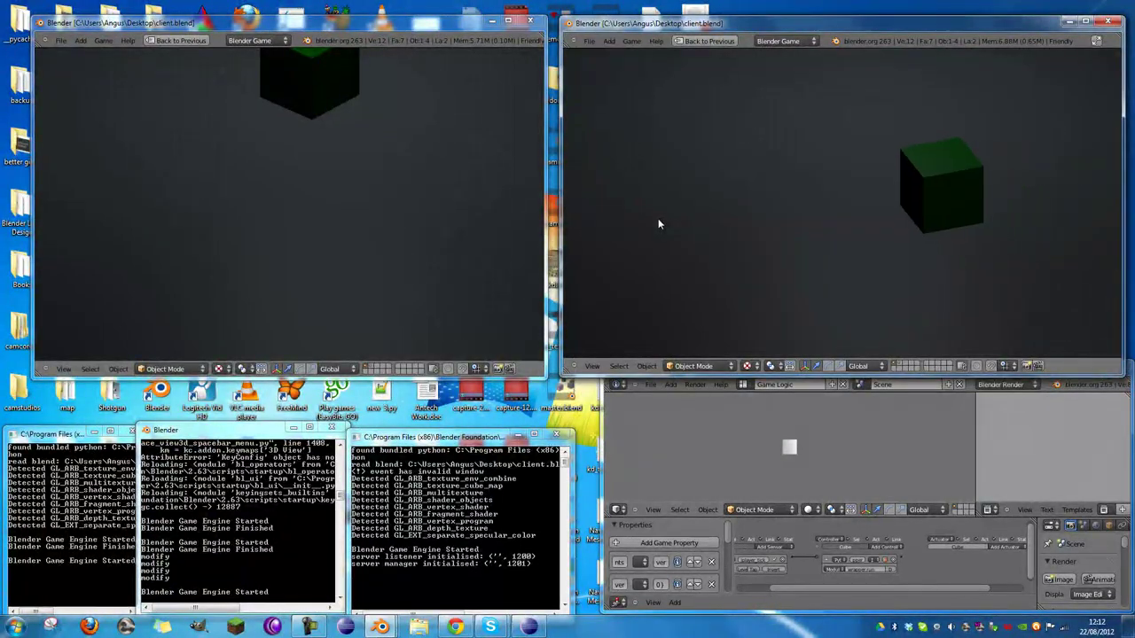
key("Escape")
left_click(453, 184)
key("Escape")
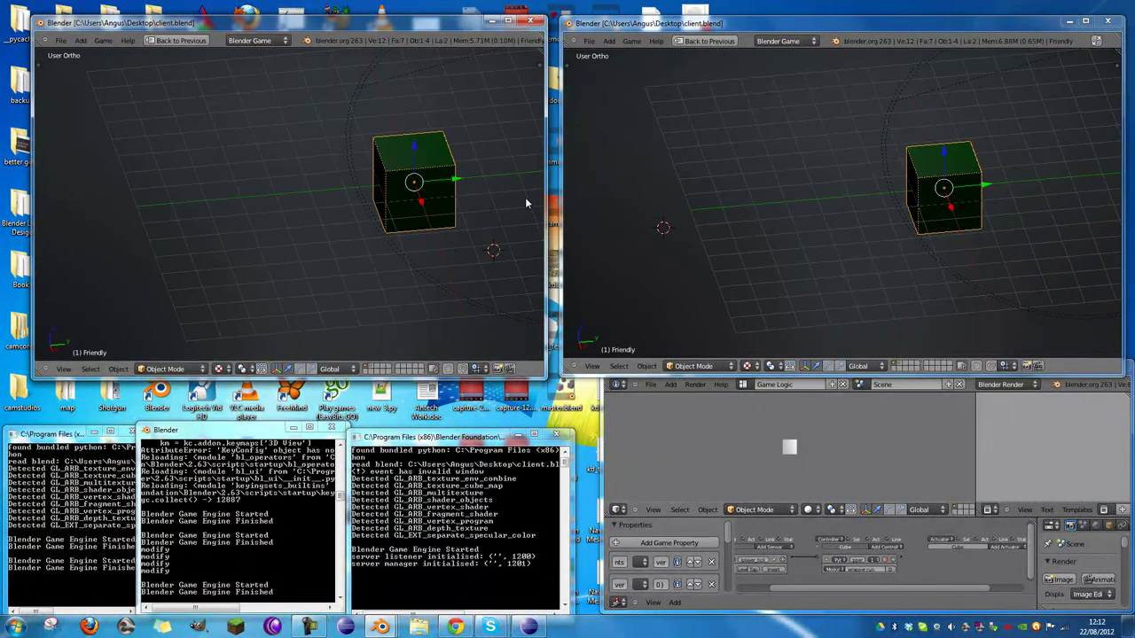
Step: Restore the first client's full Game Logic layout and enable the multiplayer add-on in the user preferences
key("ctrl+Up")
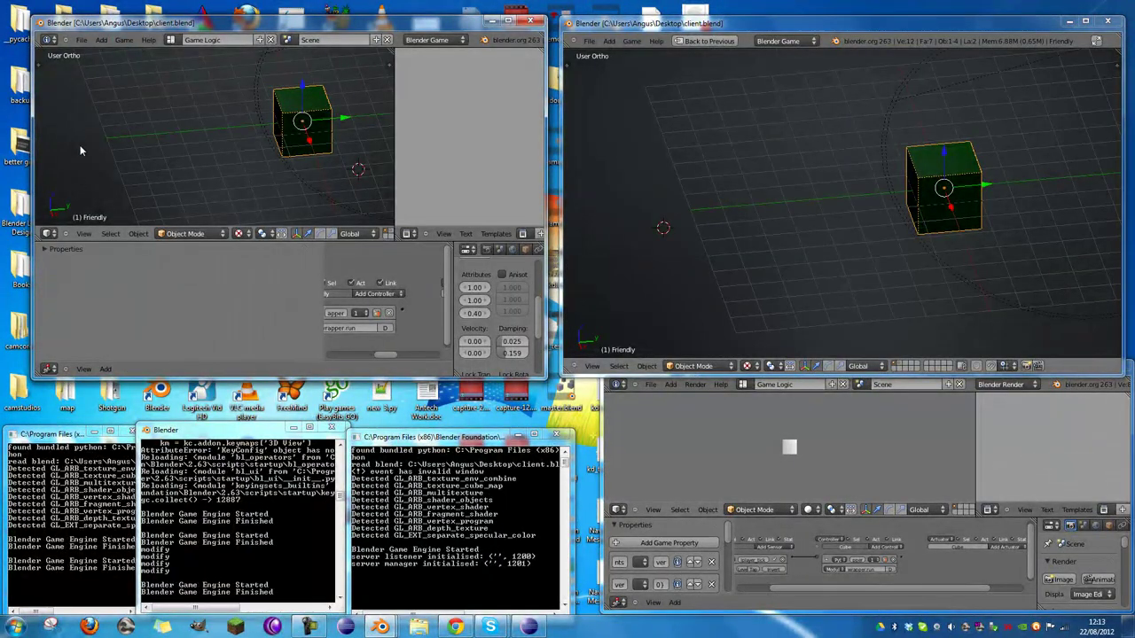
scroll(340, 266, "down", 2)
middle_click_drag(378, 261, 570, 275)
left_click(81, 40)
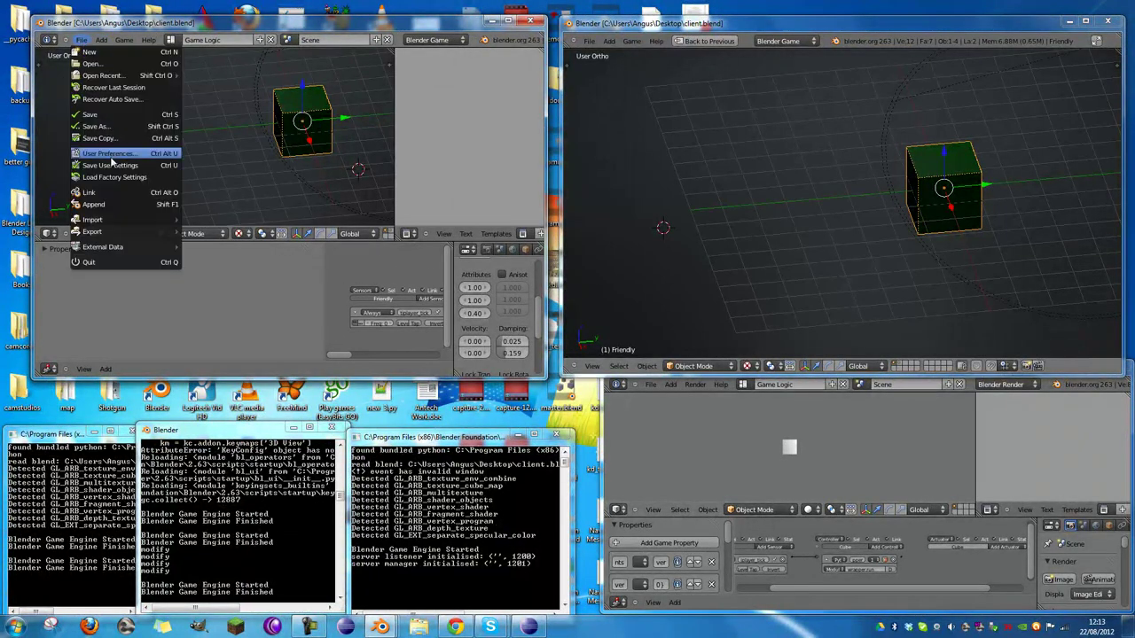
left_click(115, 158)
left_click(40, 218)
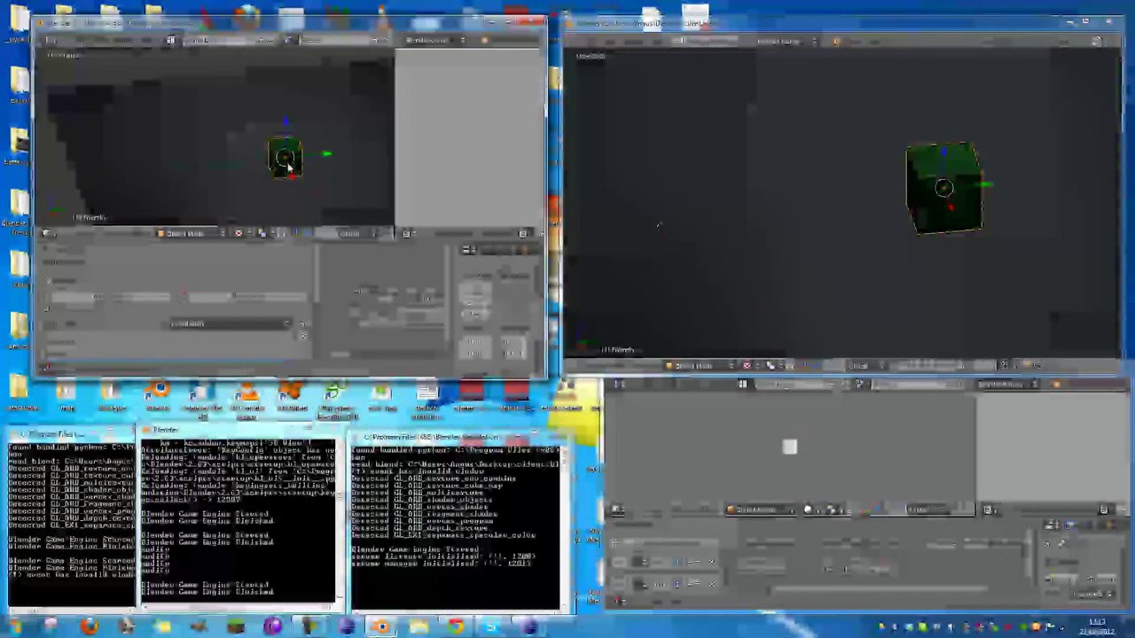
Step: Set the multiplayer client name to C1 in the first client and review its connection and orientation plugin settings
left_click(214, 252)
scroll(188, 289, "down", 5)
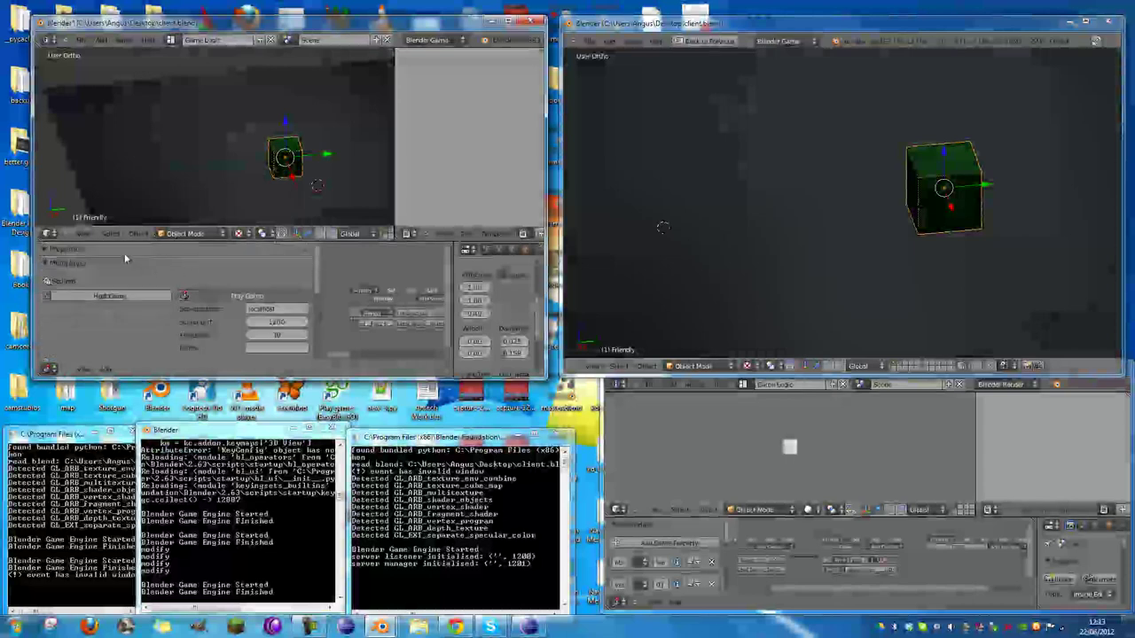
left_click(276, 346)
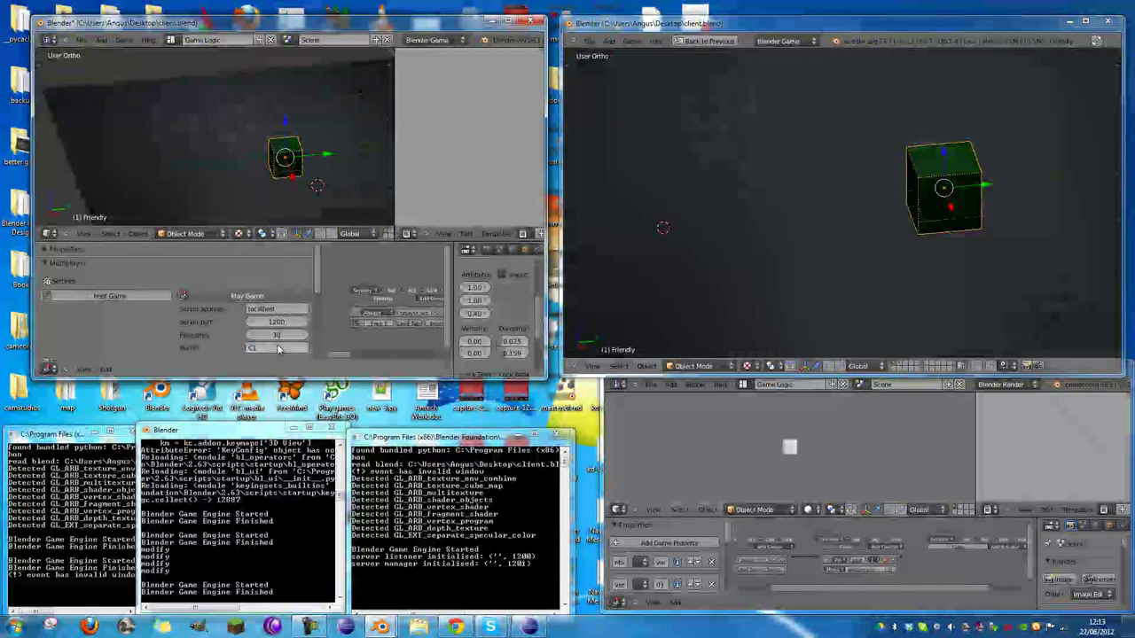
left_click(268, 265)
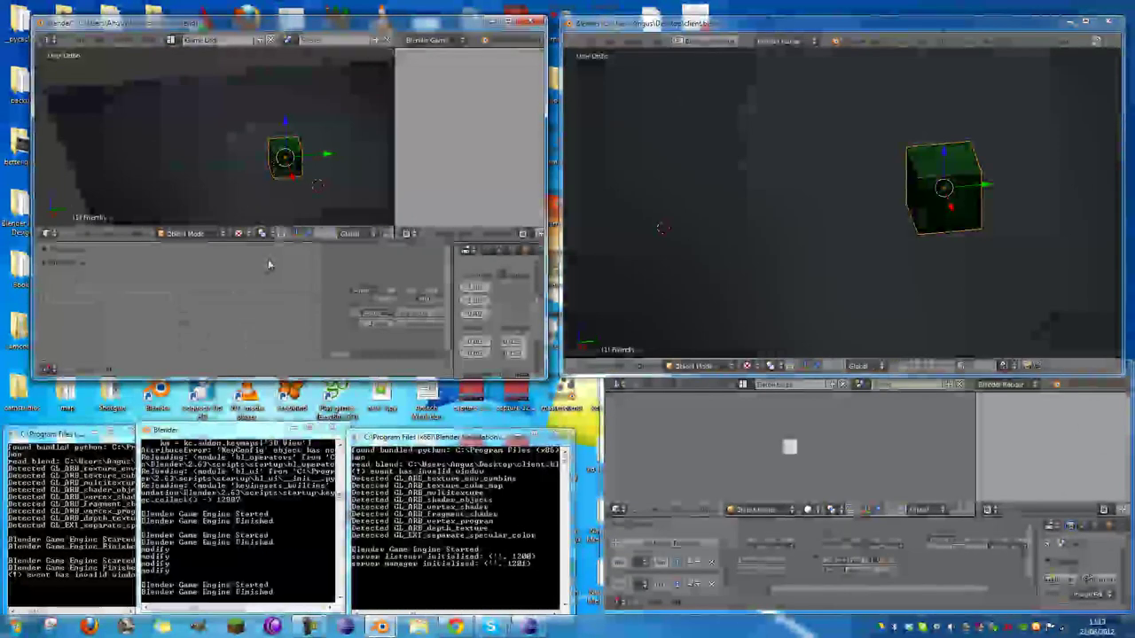
left_click(244, 265)
scroll(241, 269, "down", 5)
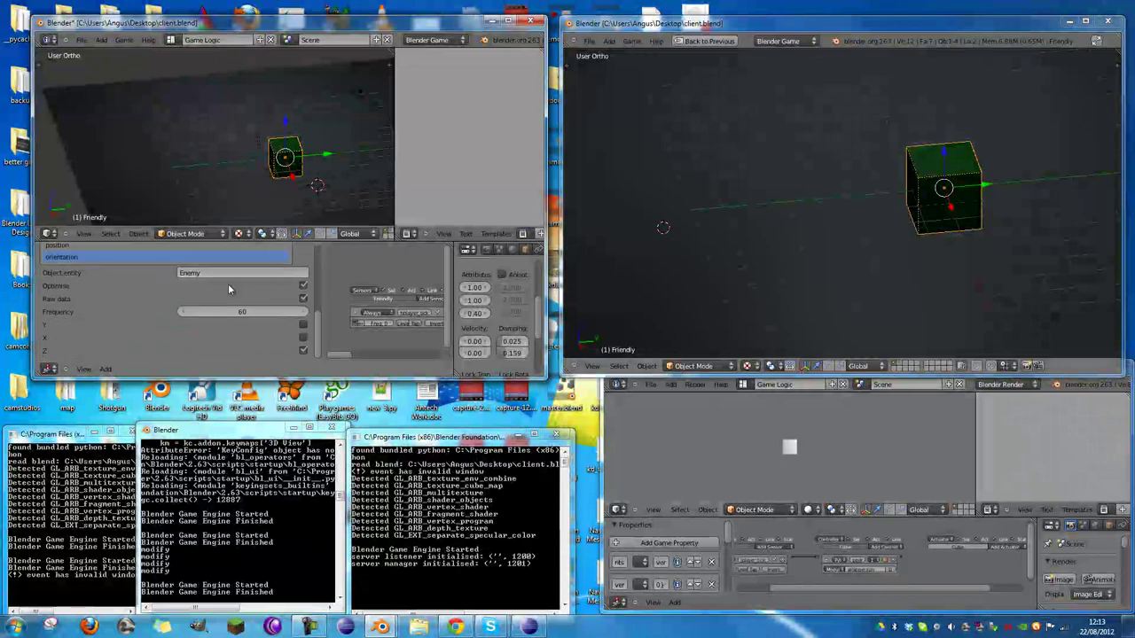
scroll(301, 294, "up", 5)
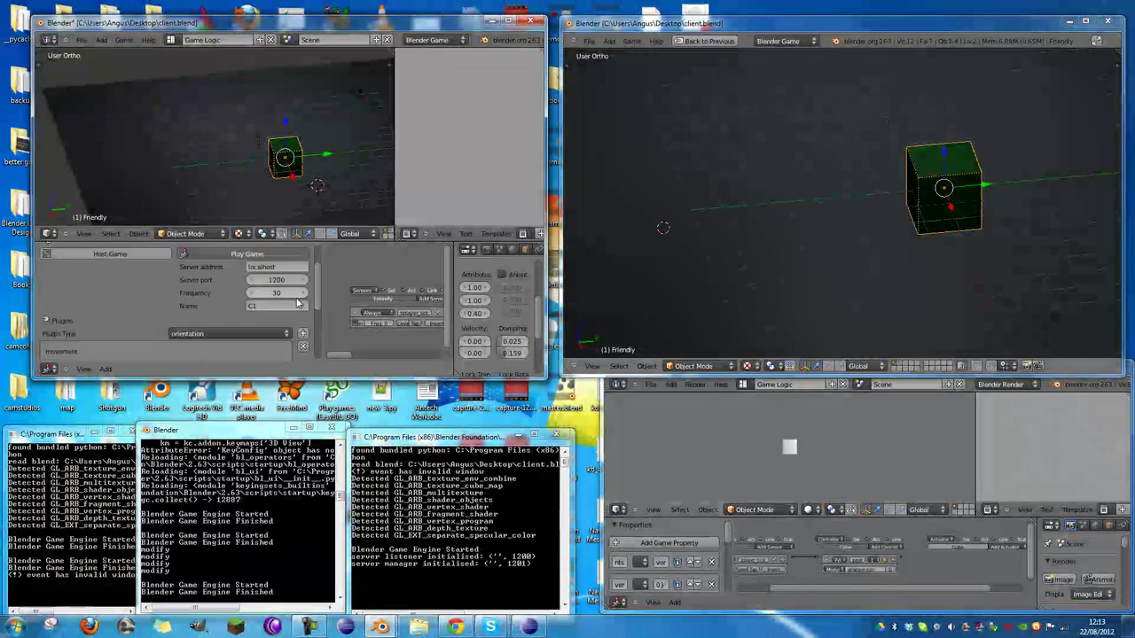
scroll(271, 309, "down", 5)
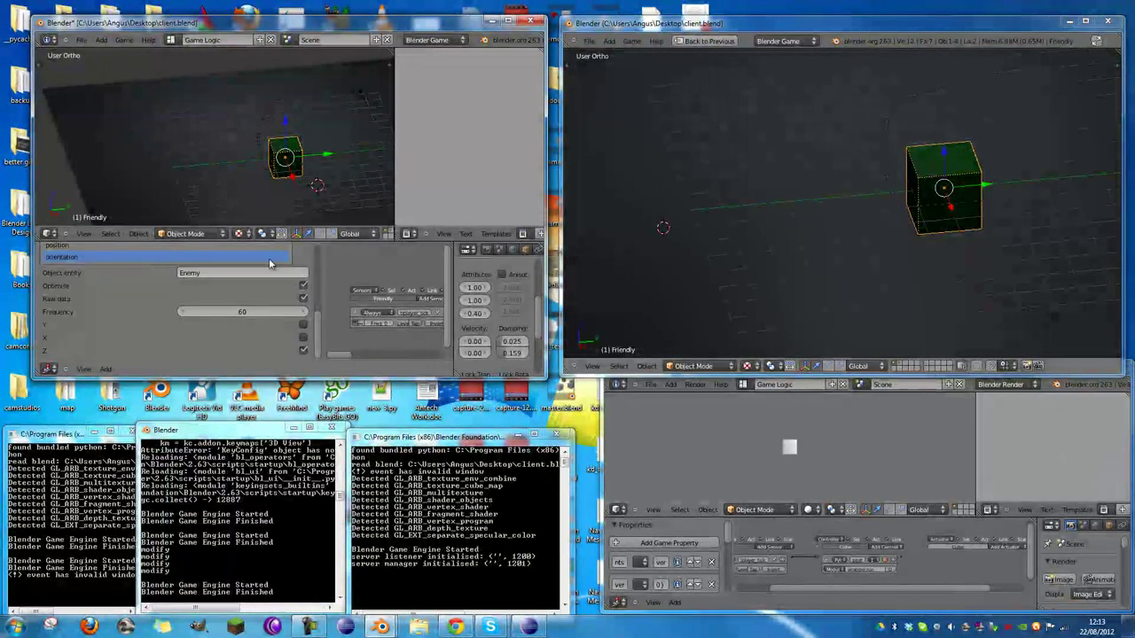
Step: Maximize the first client's 3D view and reload client.blend in the second client
right_click(685, 219)
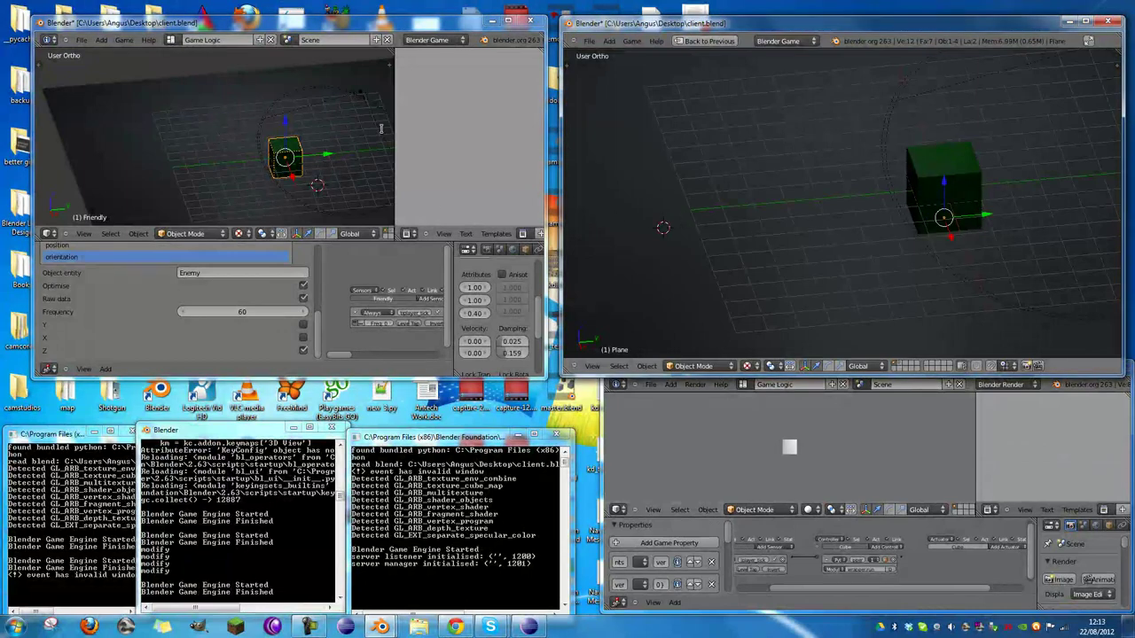
key("ctrl+Up")
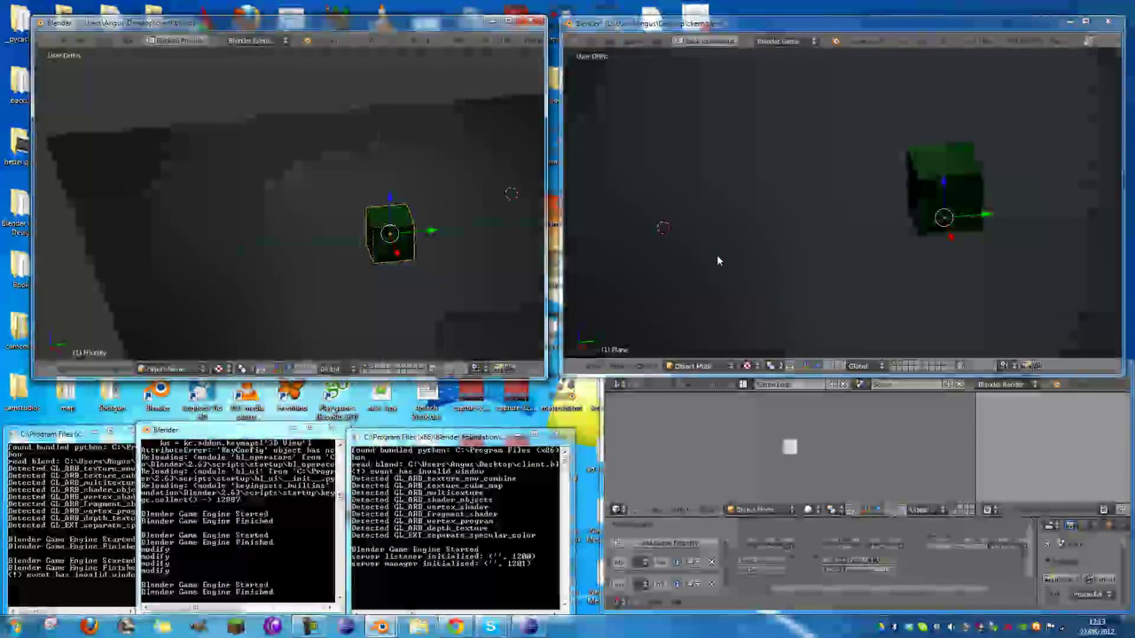
key("ctrl+o")
key("Return")
Step: Restore the second client's full layout and check its multiplayer settings and the Friendly cube's plugin game properties
key("ctrl+Up")
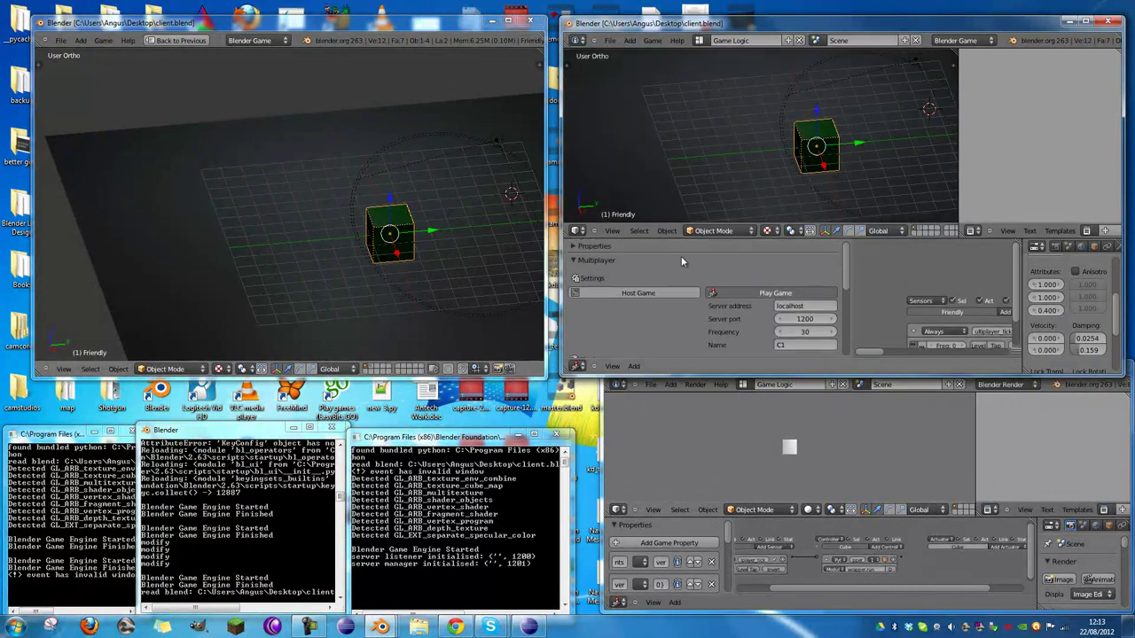
scroll(679, 271, "down", 6)
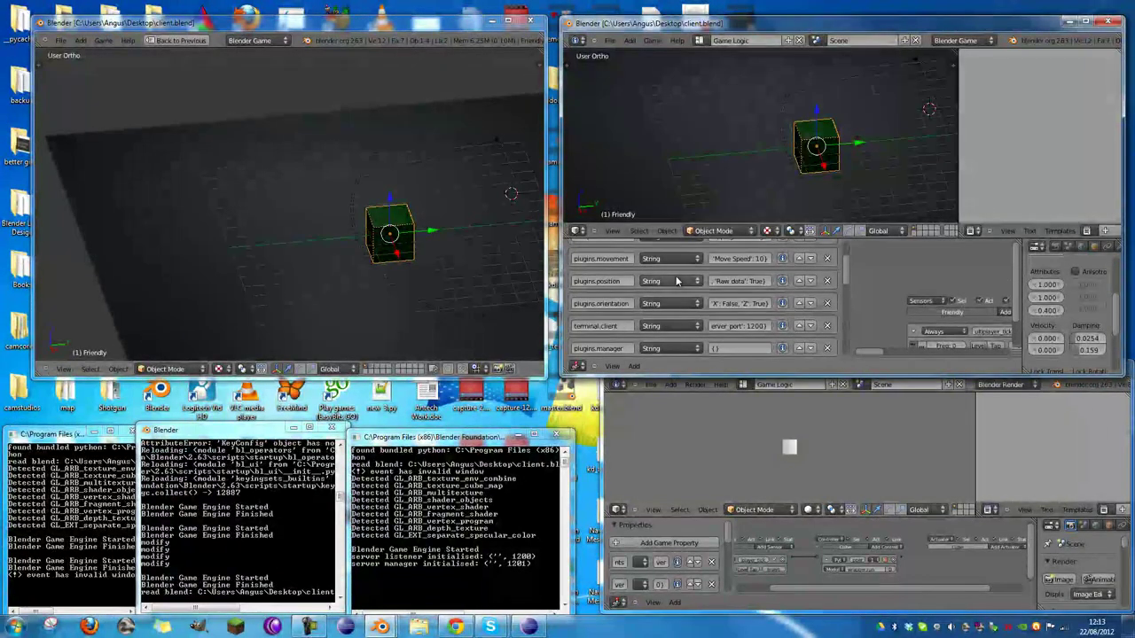
scroll(676, 280, "up", 2)
Step: Maximize the second client's 3D view and start the game in the second client and the first client
key("ctrl+Up")
key("p")
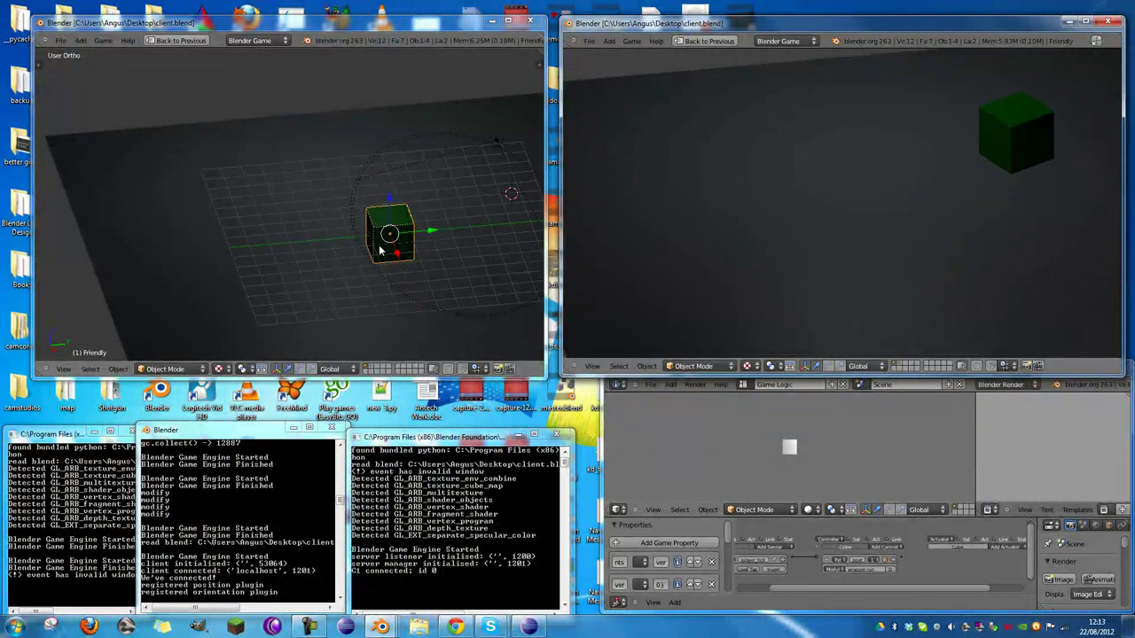
left_click(345, 224)
key("p")
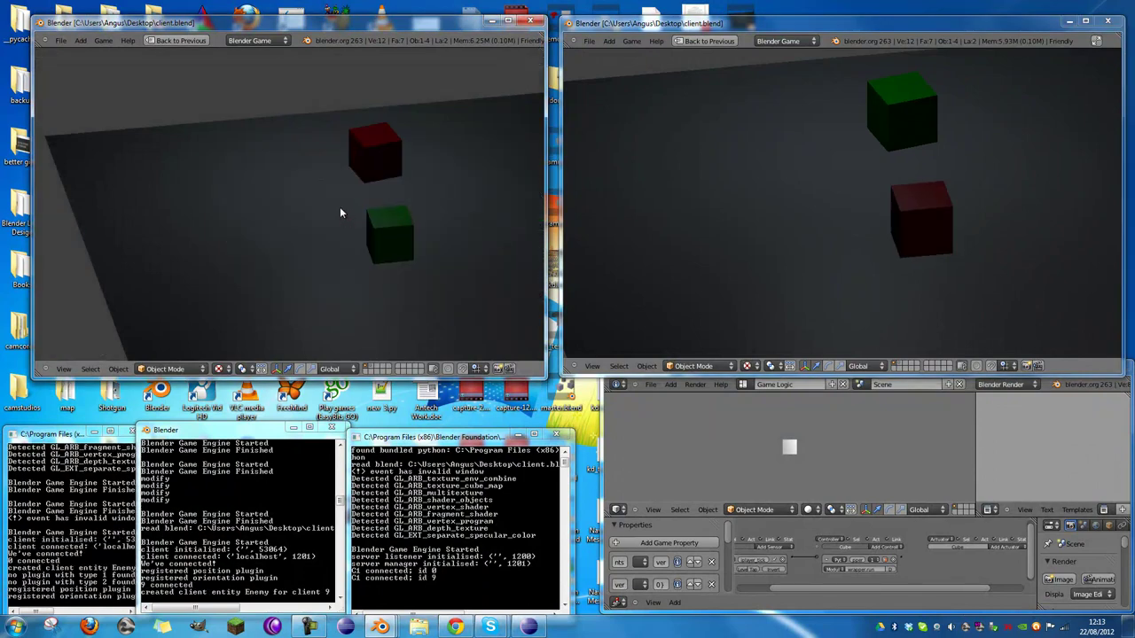
Step: Drive the first client's green cube around and into the red Enemy cube and across the plane to test synchronization
key("w")
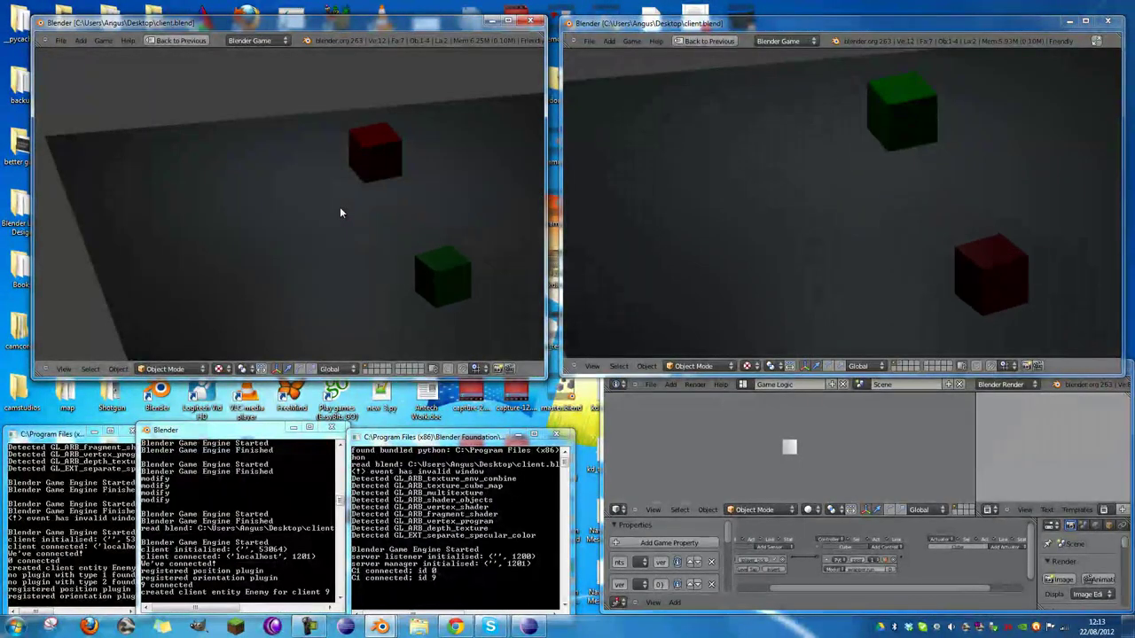
key("Left")
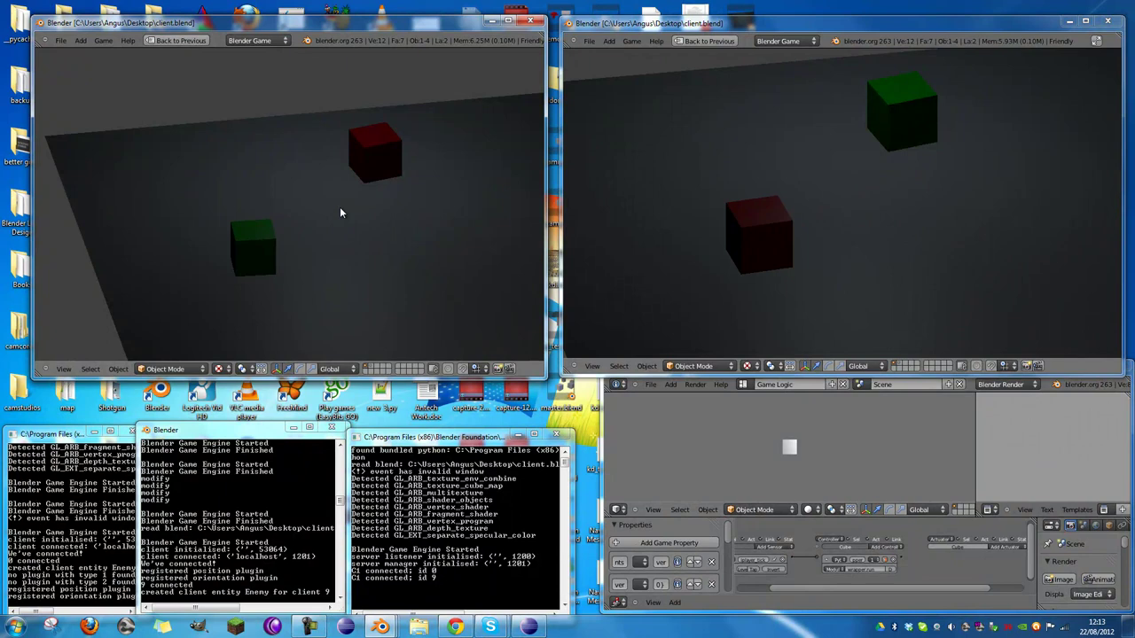
key("Up")
key("Right")
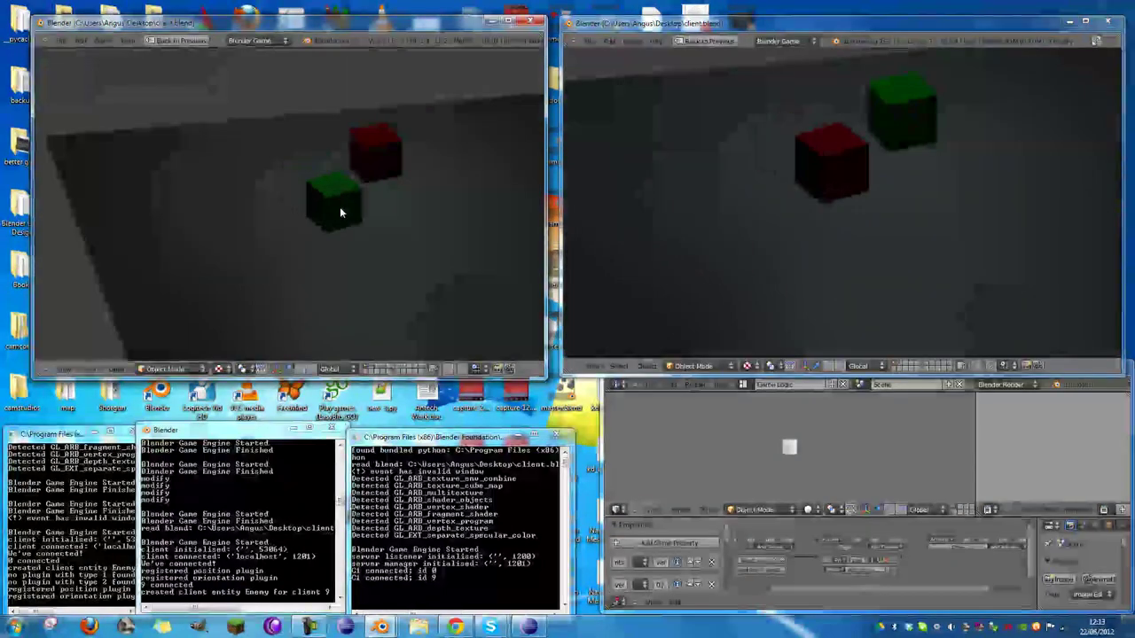
key("Right")
key("Up")
key("Left")
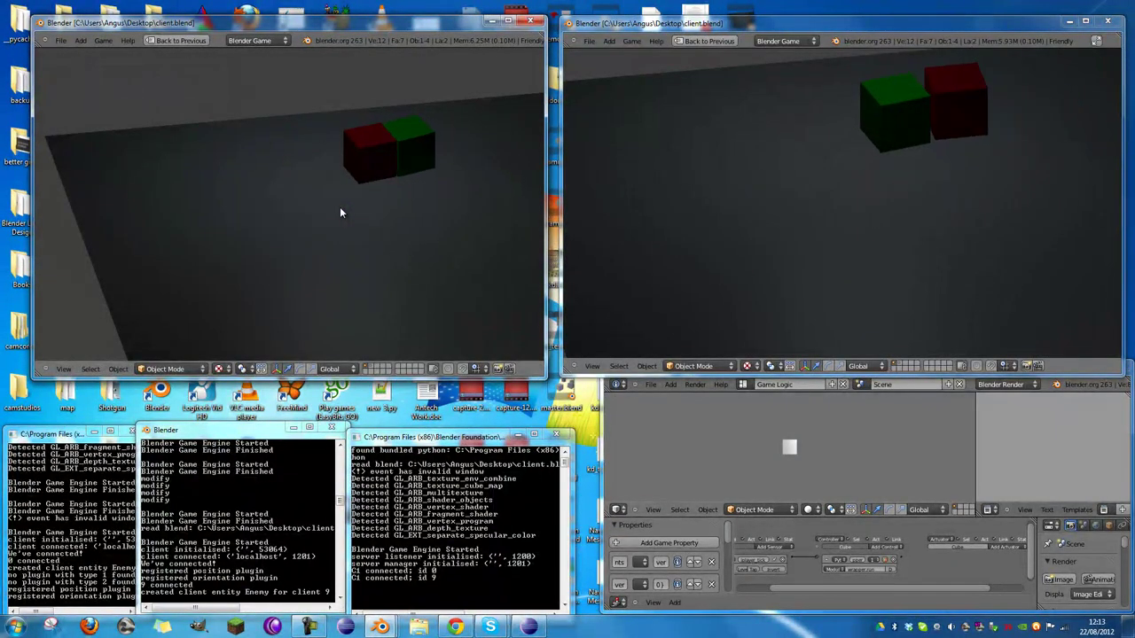
key("Down")
key("Left")
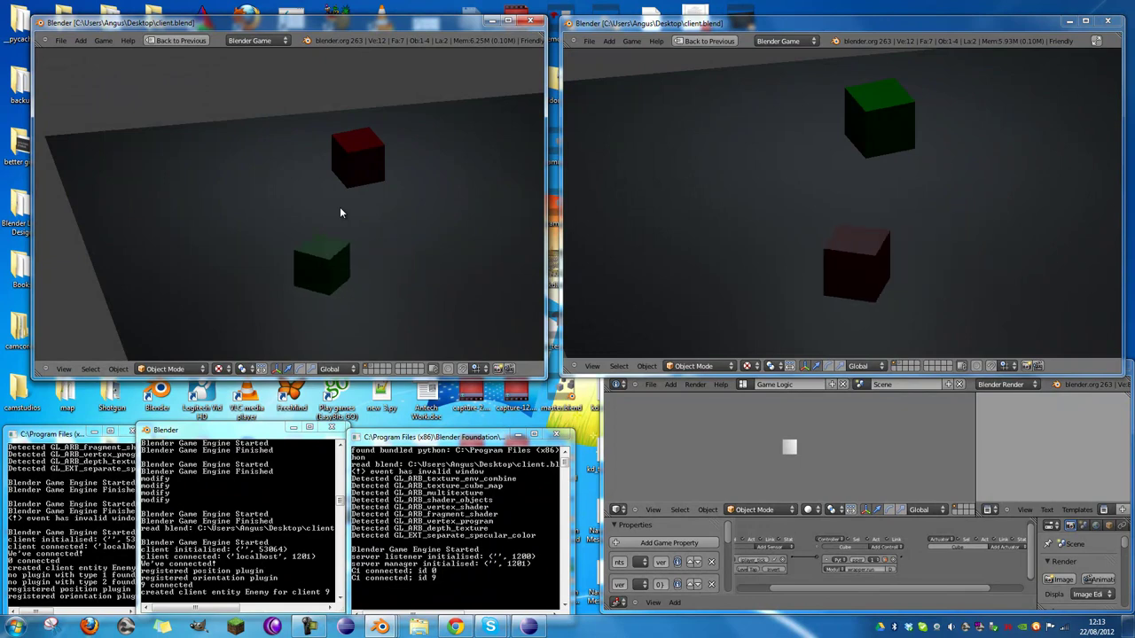
key("Up")
key("Left")
key("Down")
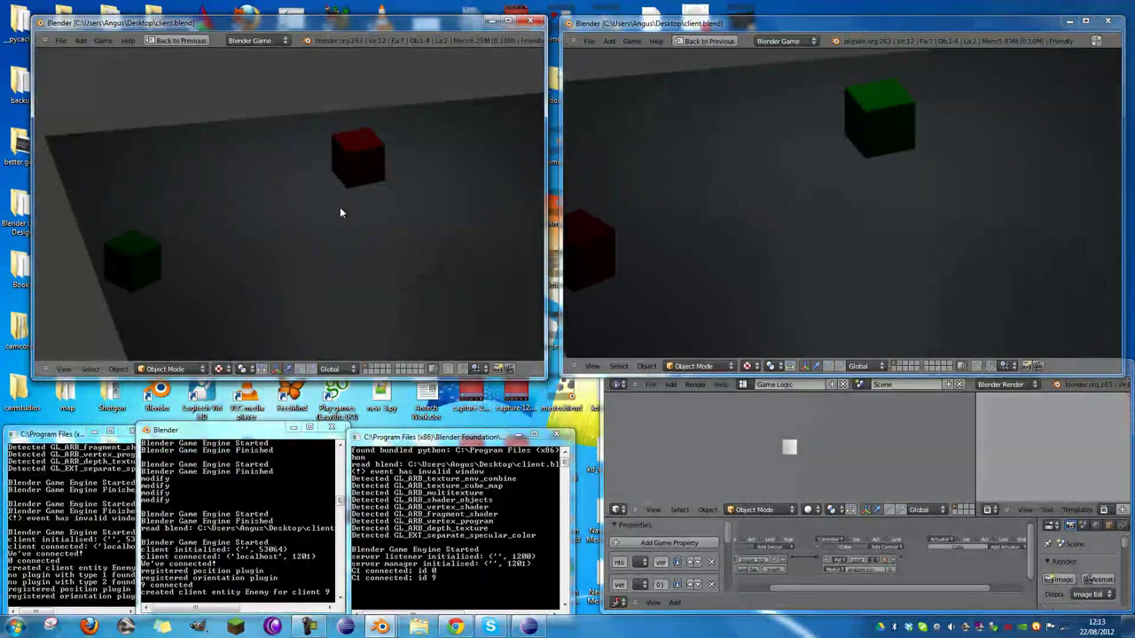
key("Right")
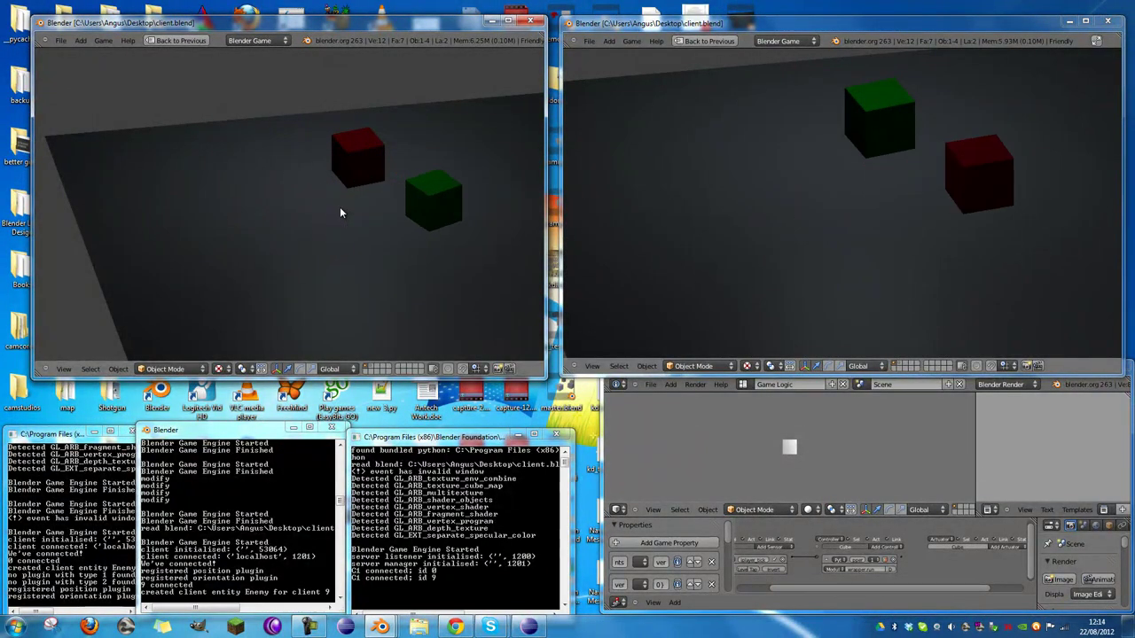
Step: Stop the running game in both client windows and restore the first client's full Game Logic layout
key("e")
key("Escape")
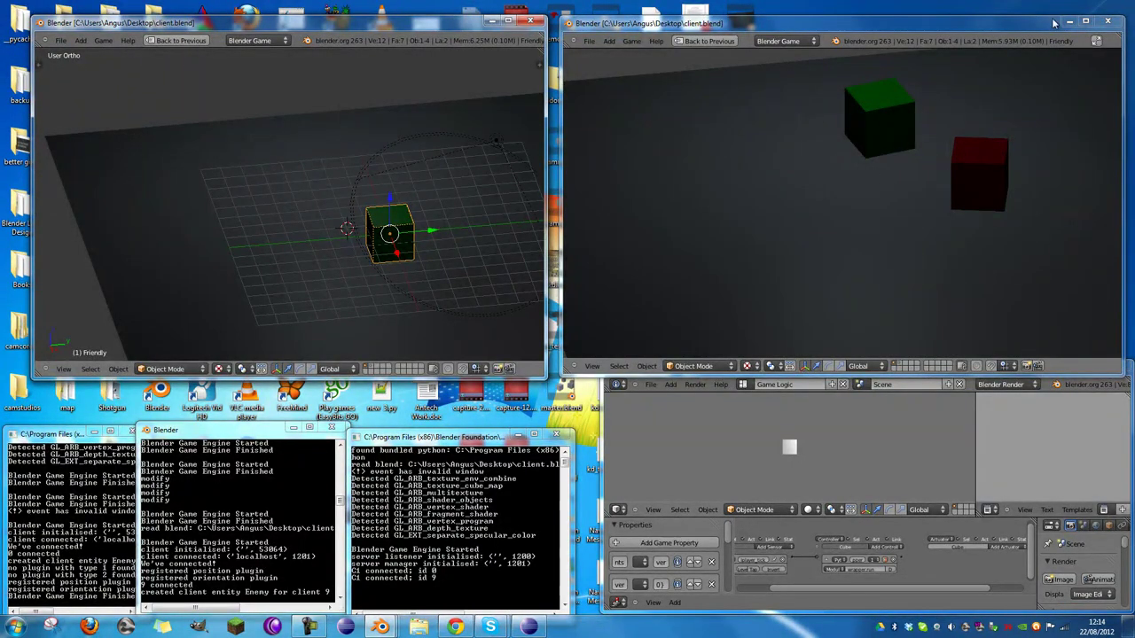
left_click(114, 158)
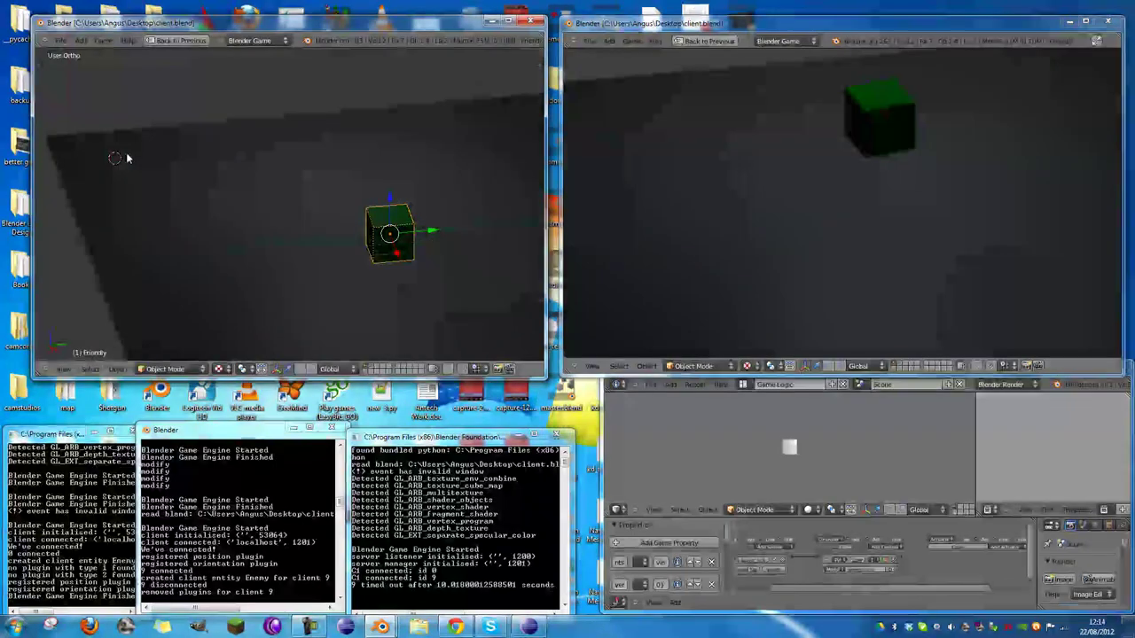
key("ctrl+Up")
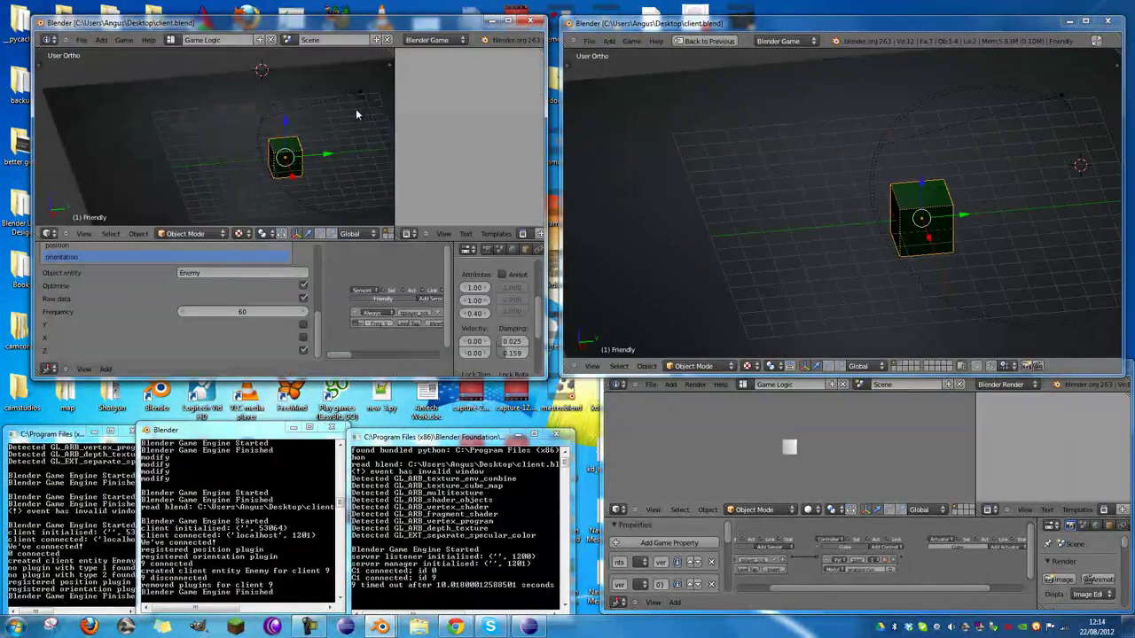
Step: Show layer 2, select the Enemy cube and add the interpolate_orientation plugin to it
key("2")
right_click(290, 170)
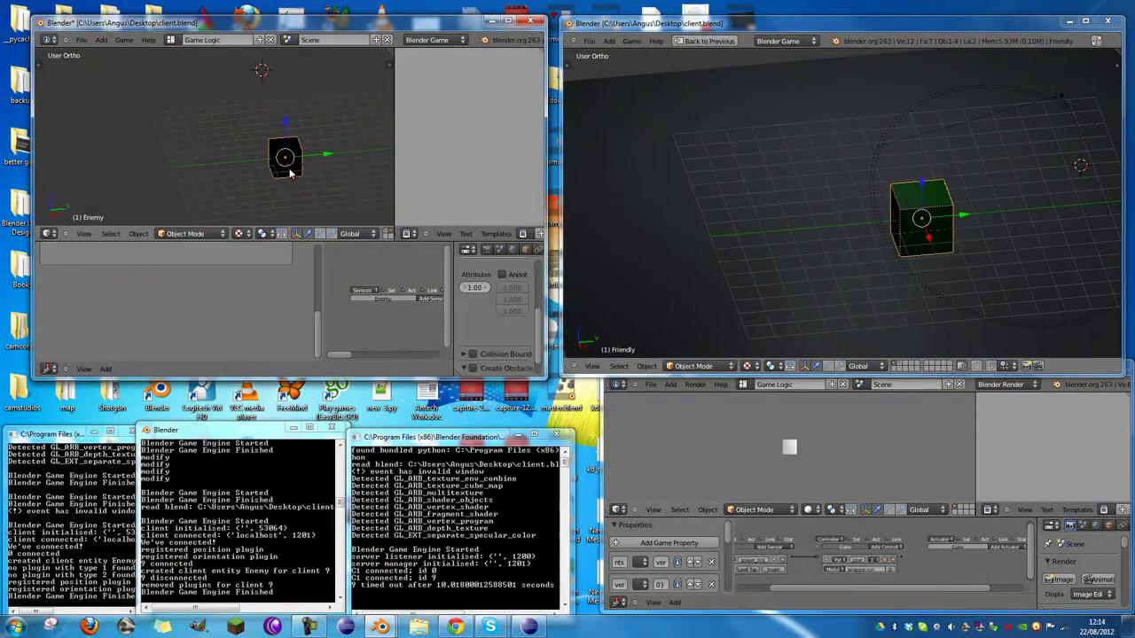
left_click(256, 307)
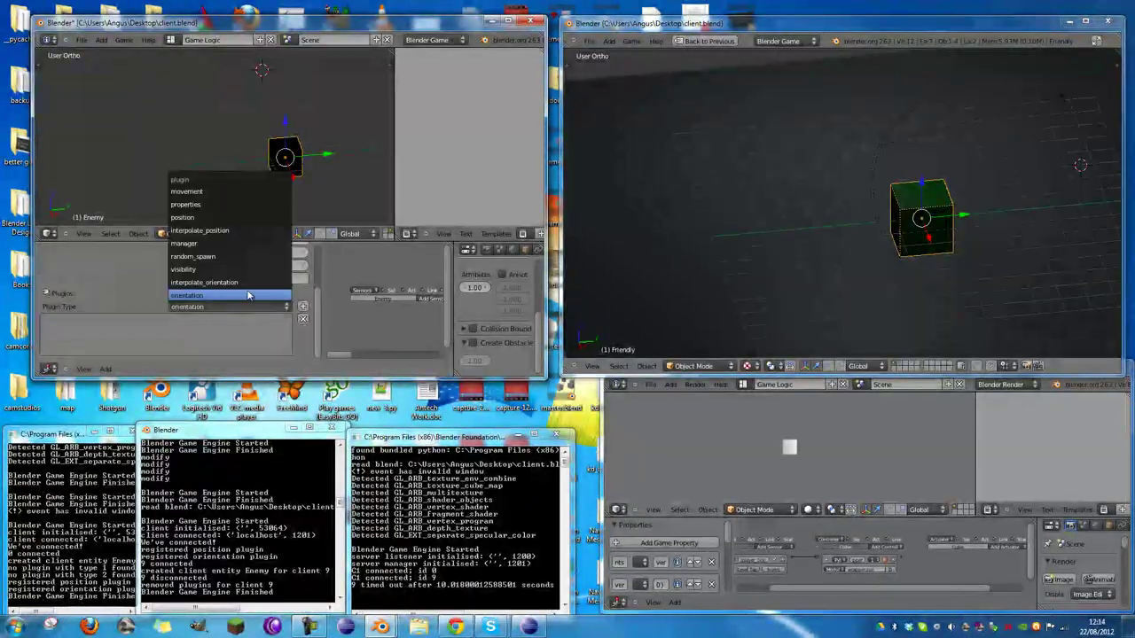
left_click(248, 296)
left_click(303, 306)
Step: Add the interpolate_position plugin to the Enemy cube and return to layer 1
left_click(266, 307)
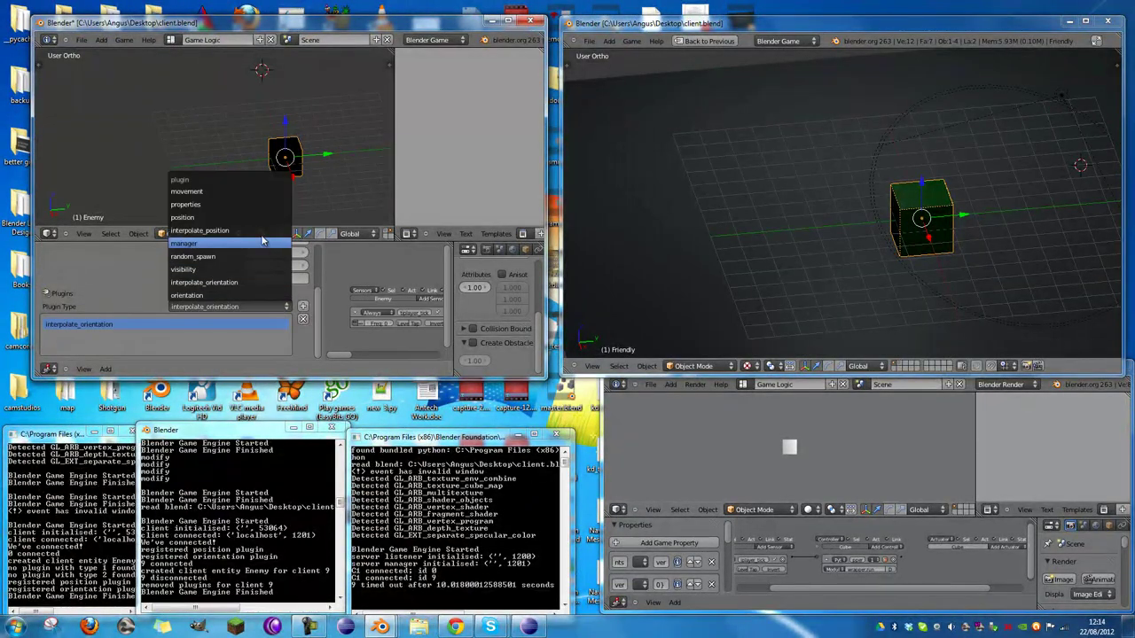
left_click(257, 230)
left_click(303, 306)
key("1")
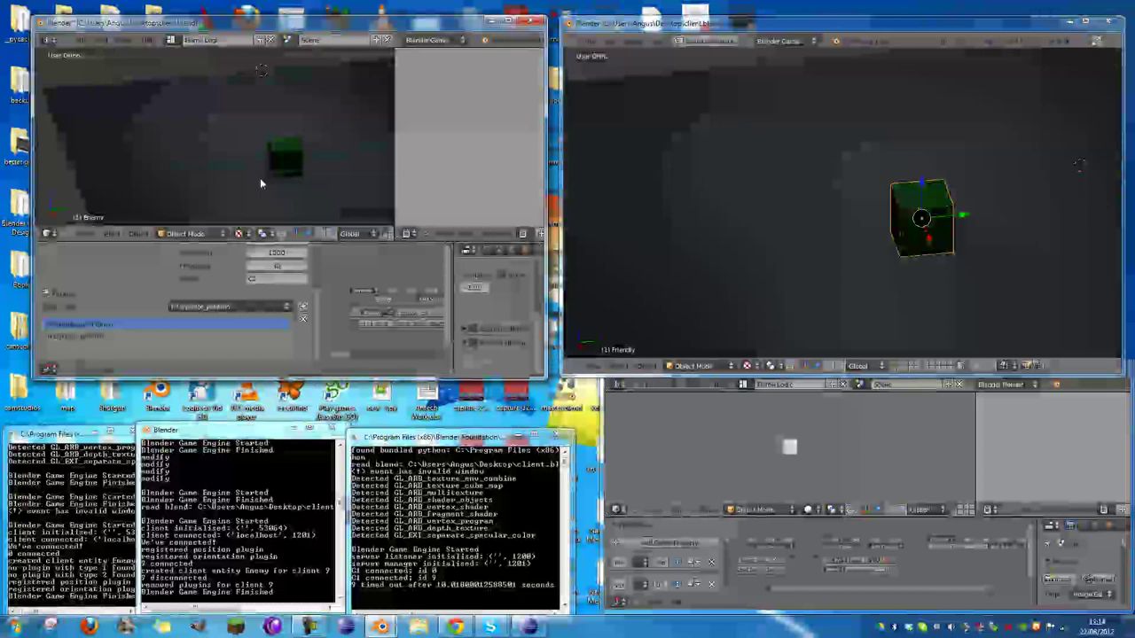
Step: Enlarge the first client's 3D view to the full window and reload client.blend in the second client
key("shift+space")
left_click(517, 154)
scroll(518, 180, "up", 1)
scroll(517, 177, "up", 1)
left_click(639, 206)
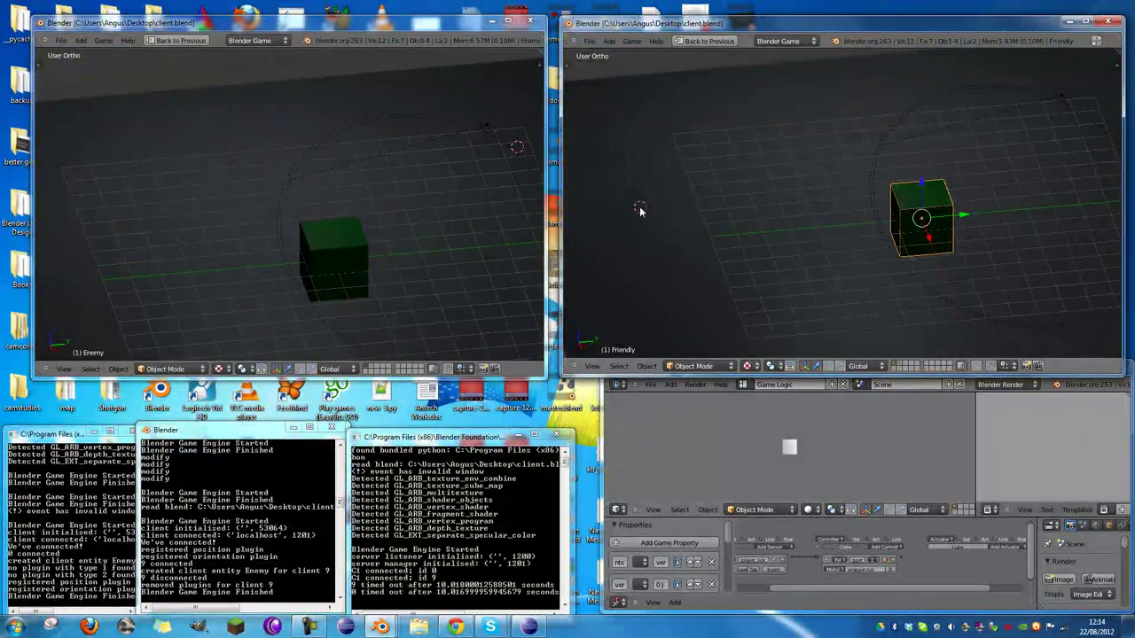
key("ctrl+o")
key("Return")
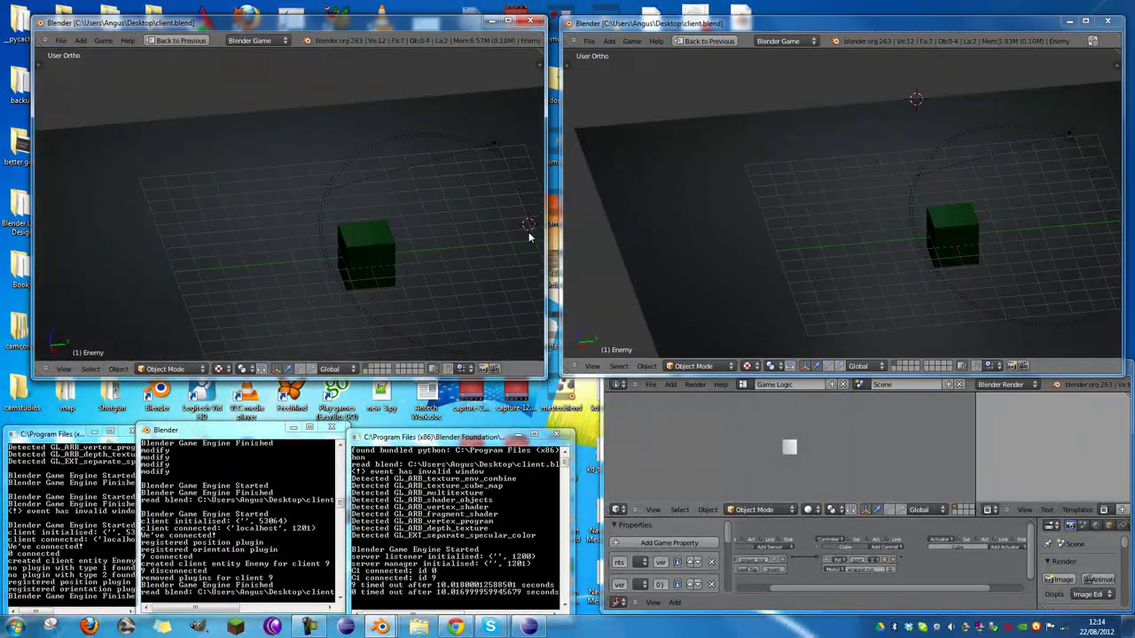
Step: Start the server's game in the small server Blender window
left_click(712, 386)
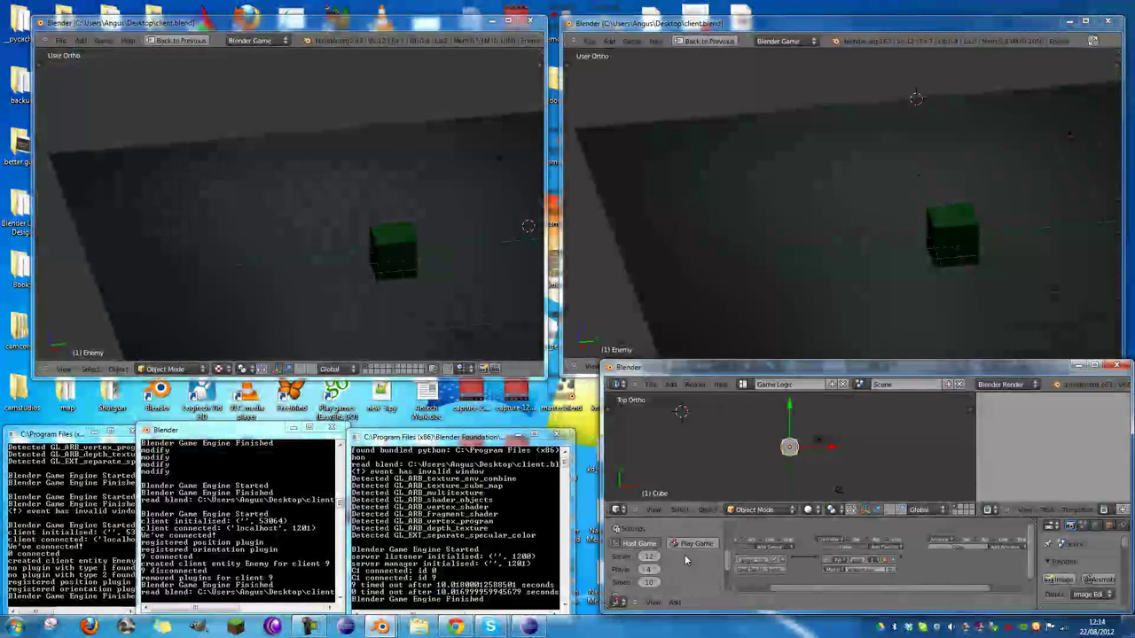
scroll(661, 559, "down", 2)
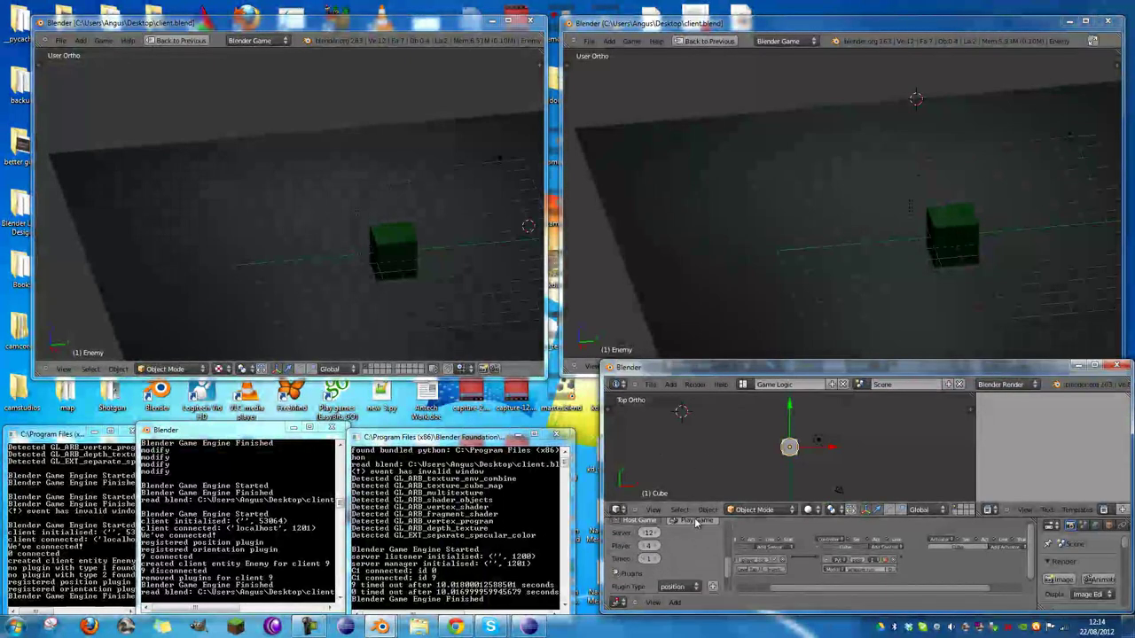
key("p")
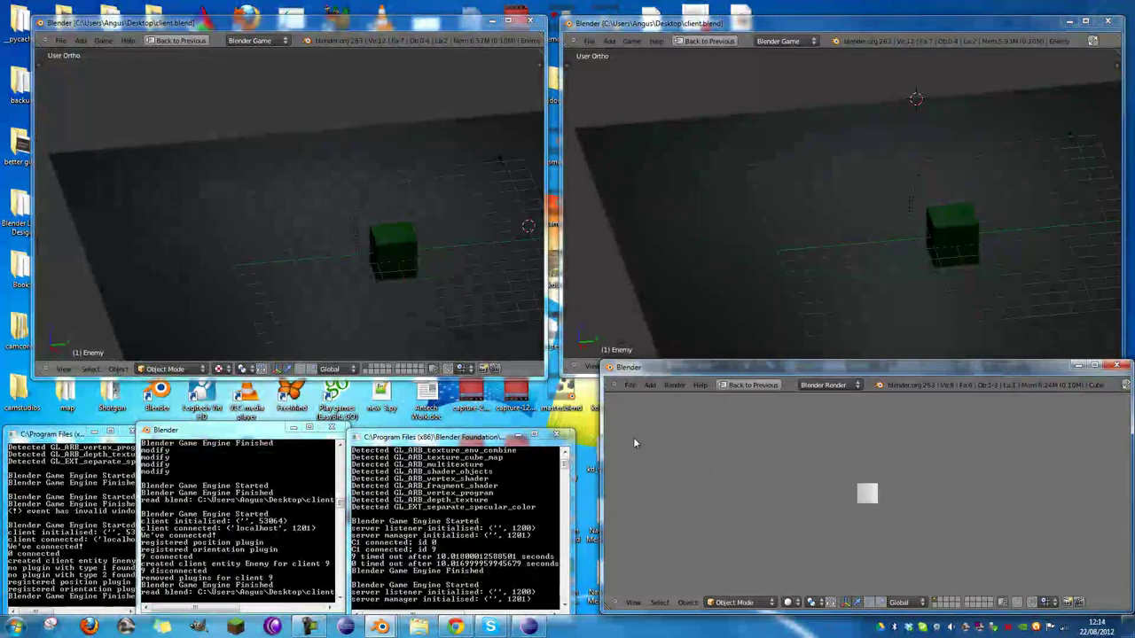
Step: Start the game in both client windows and move each client's green cube
left_click(436, 300)
key("p")
key("w")
left_click(786, 215)
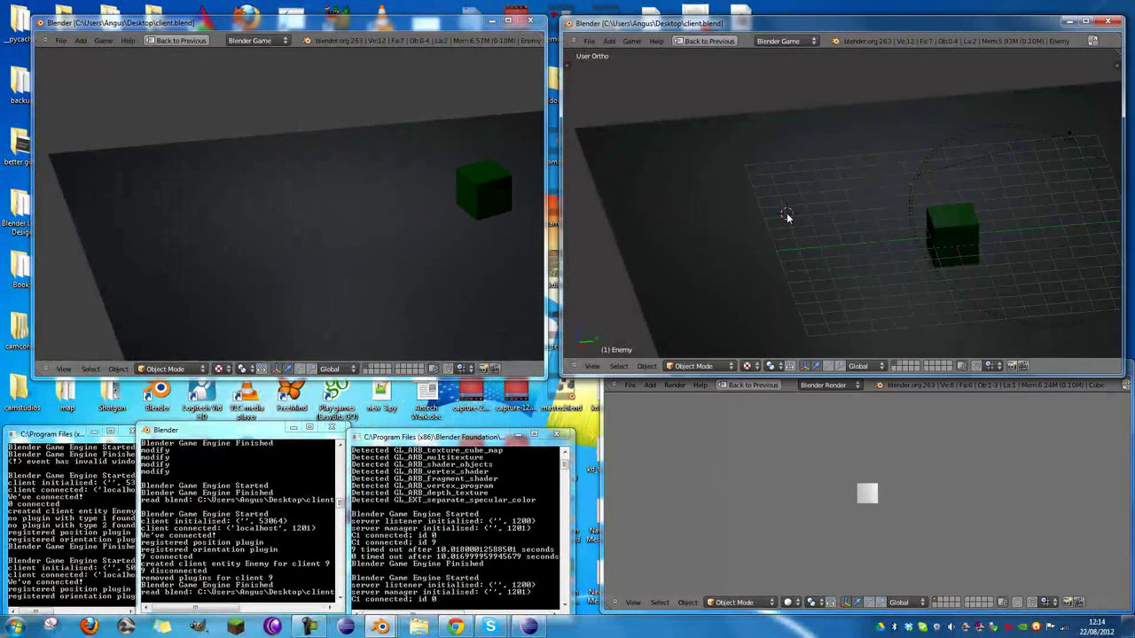
key("p")
key("d")
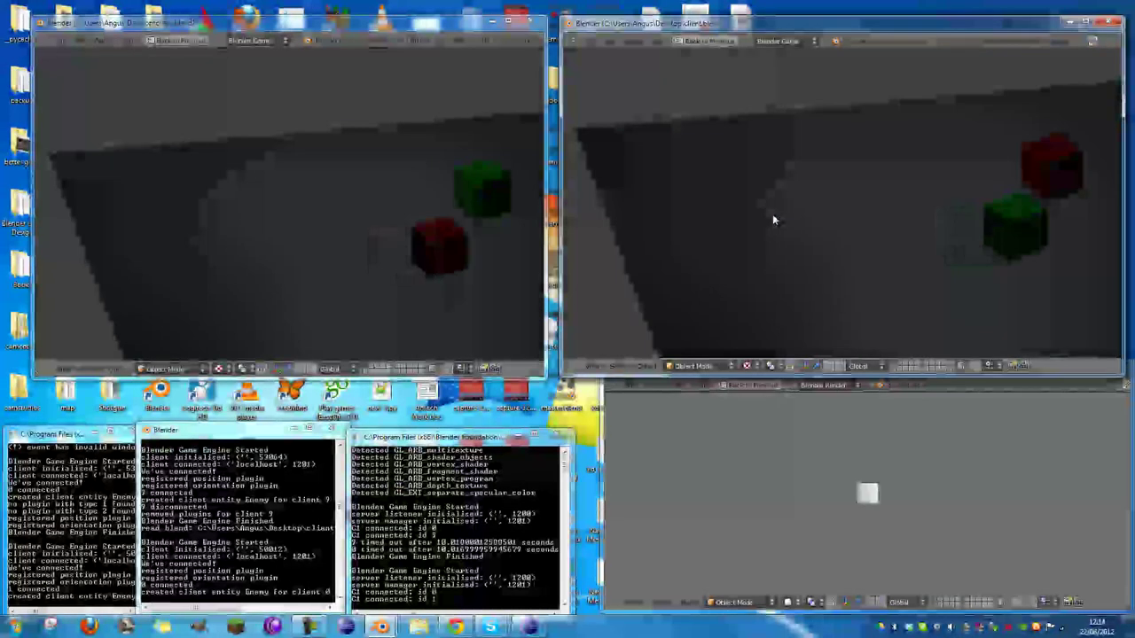
Step: Drive the second client's green cube across the plane to test the interpolation, and end both client games
key("w")
key("d")
key("Left")
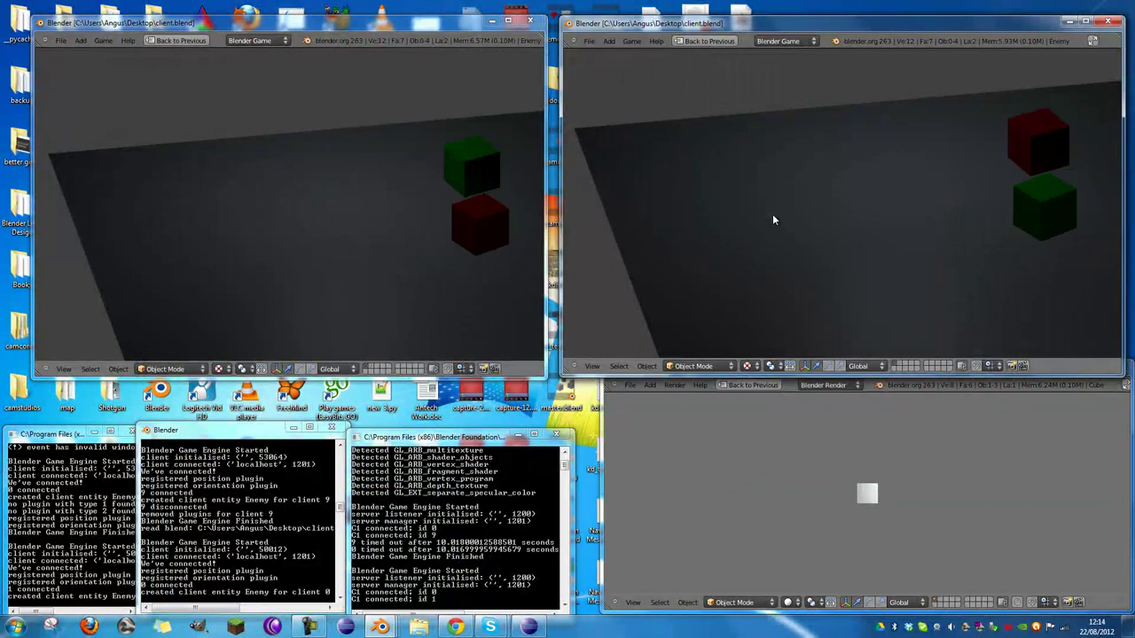
key("Left")
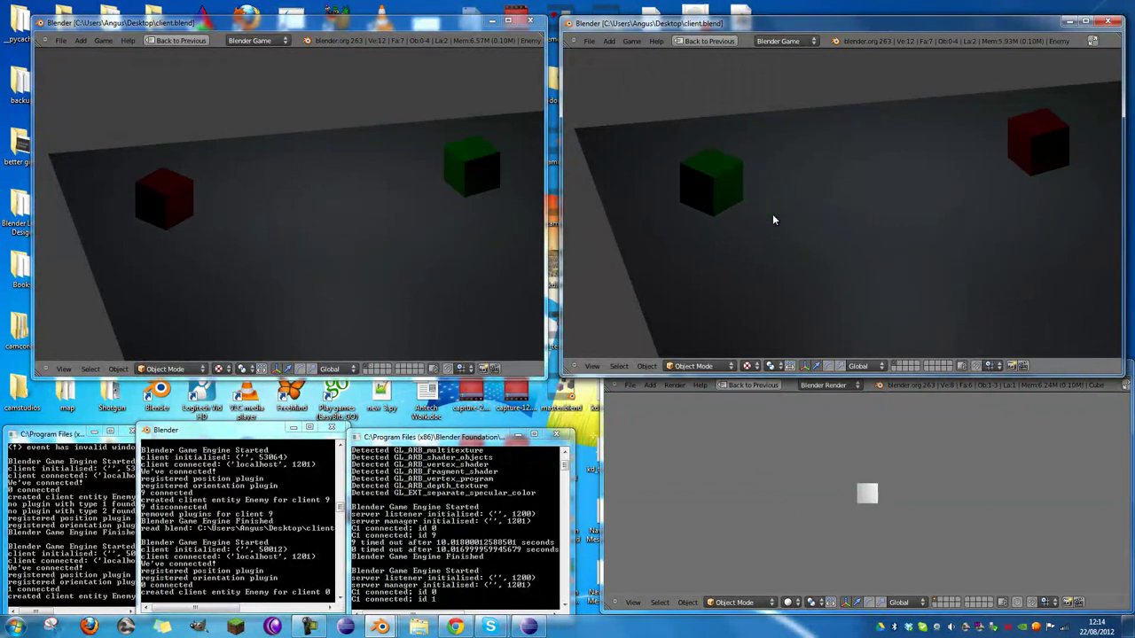
key("Escape")
key("Escape")
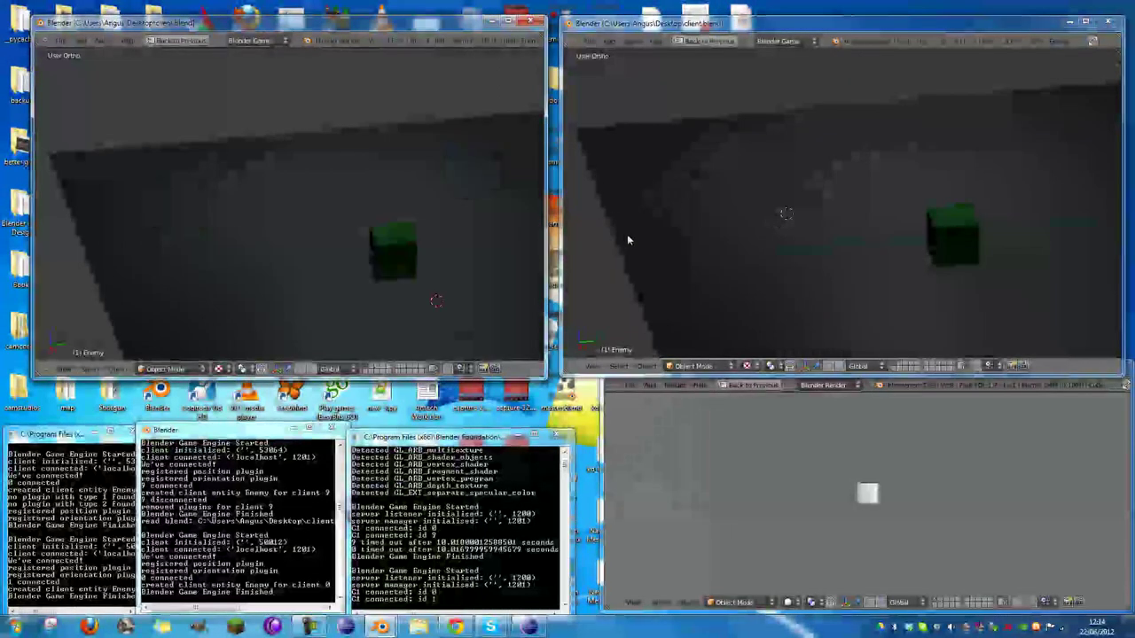
Step: Restore the first client's full layout, select the Friendly cube and set its multiplayer frequency to 15
key("ctrl+Up")
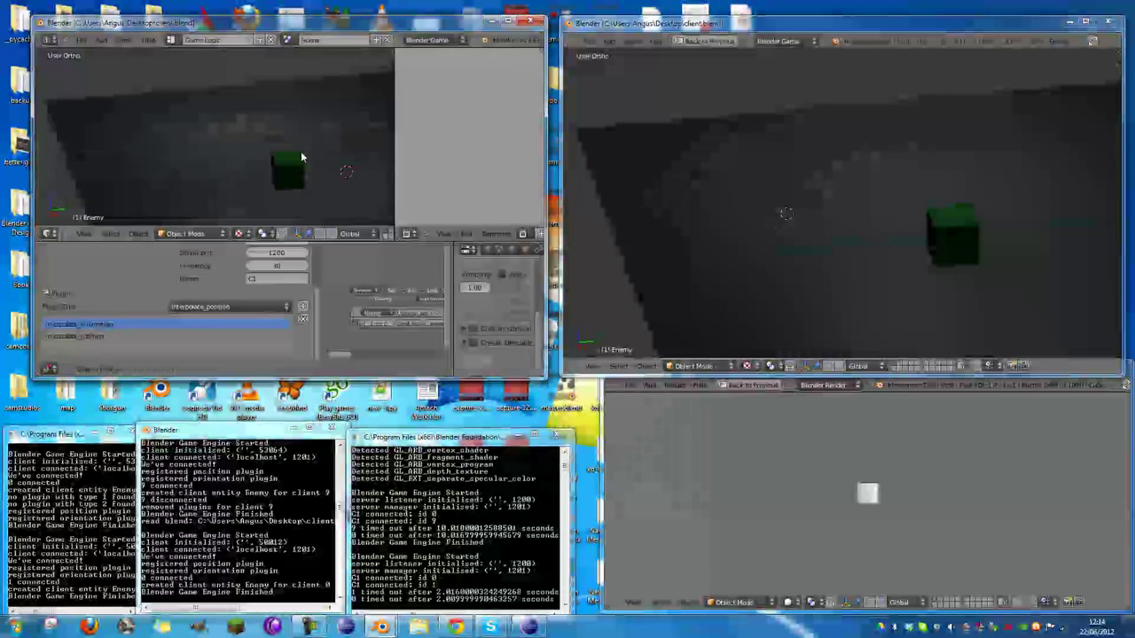
right_click(301, 157)
left_click(275, 264)
type("60")
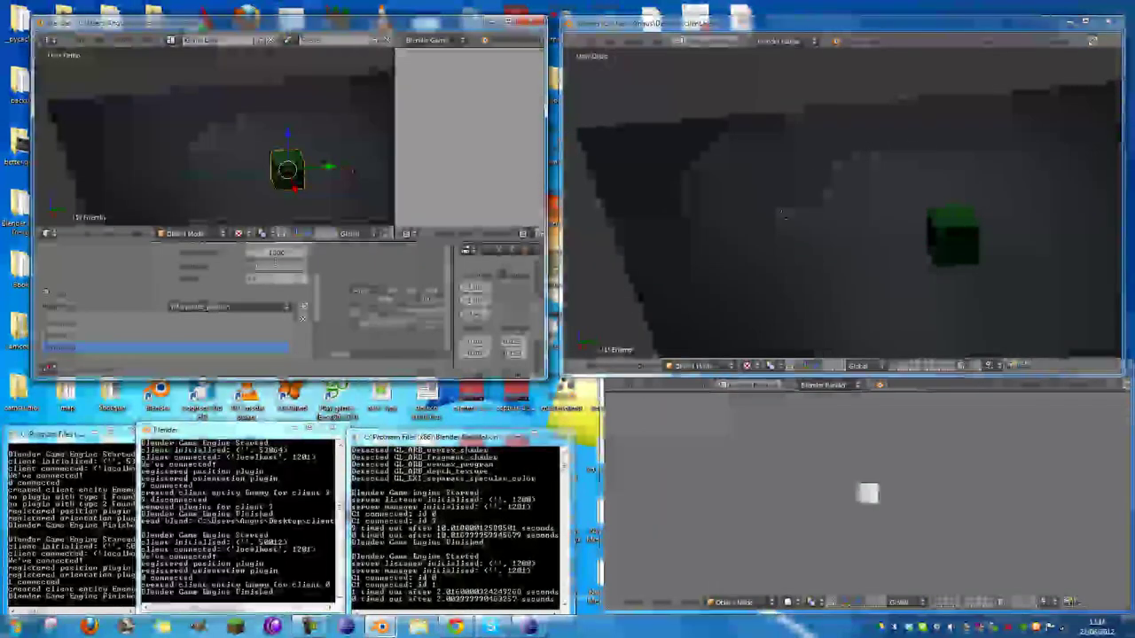
key("Return")
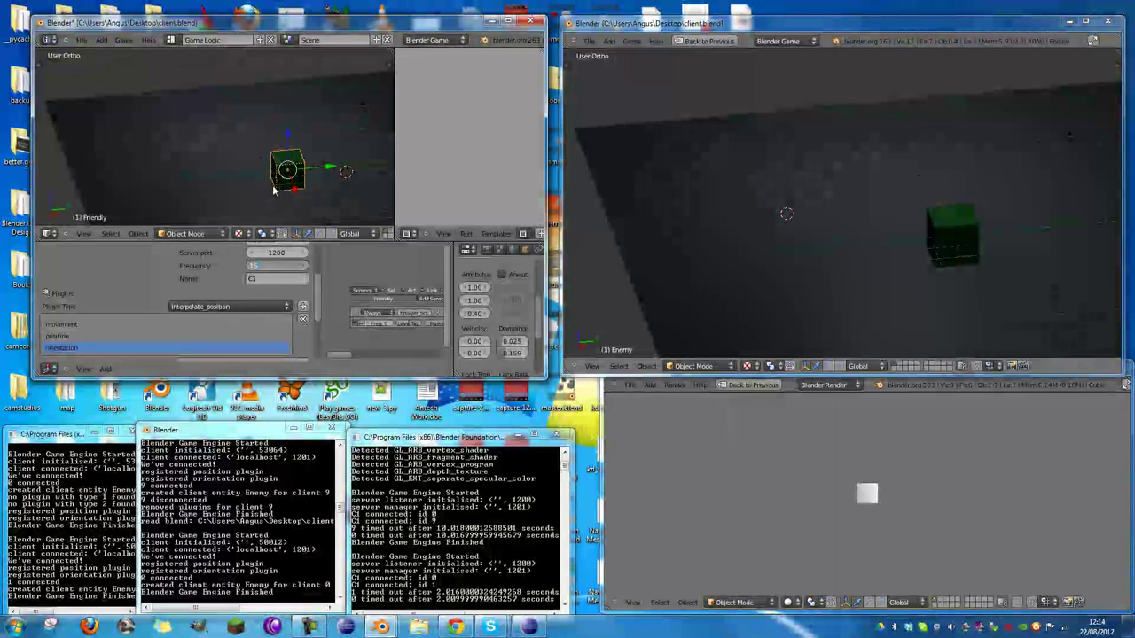
Step: Run the game in both clients with enlarged 3D views and drive the first client's green cube around to test interpolation
key("ctrl+Up")
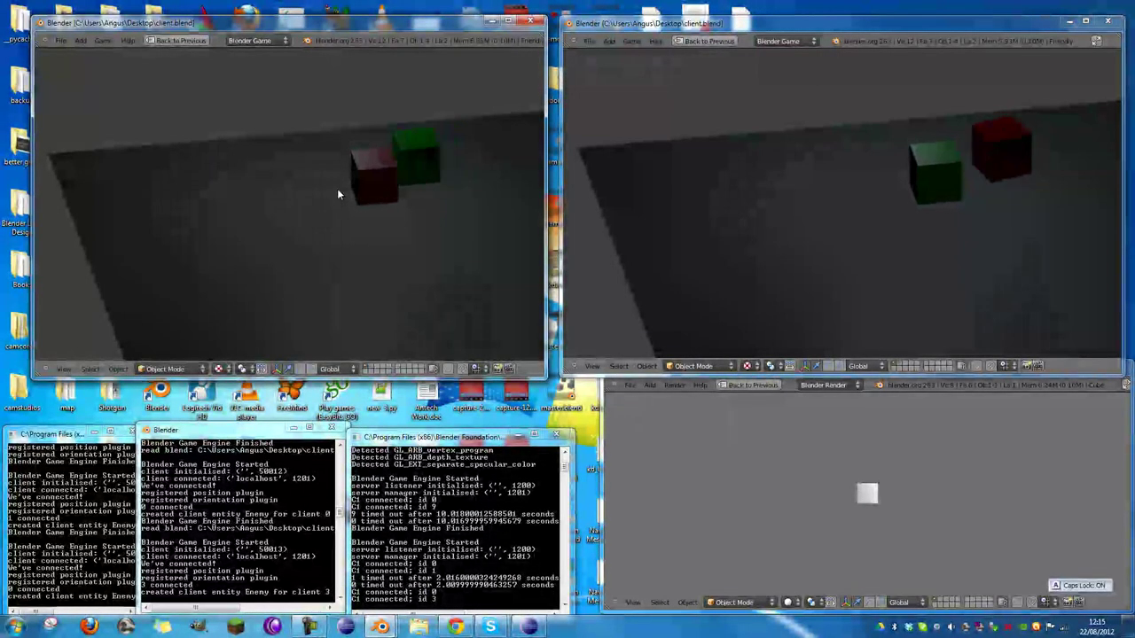
key("d")
key("a")
key("s")
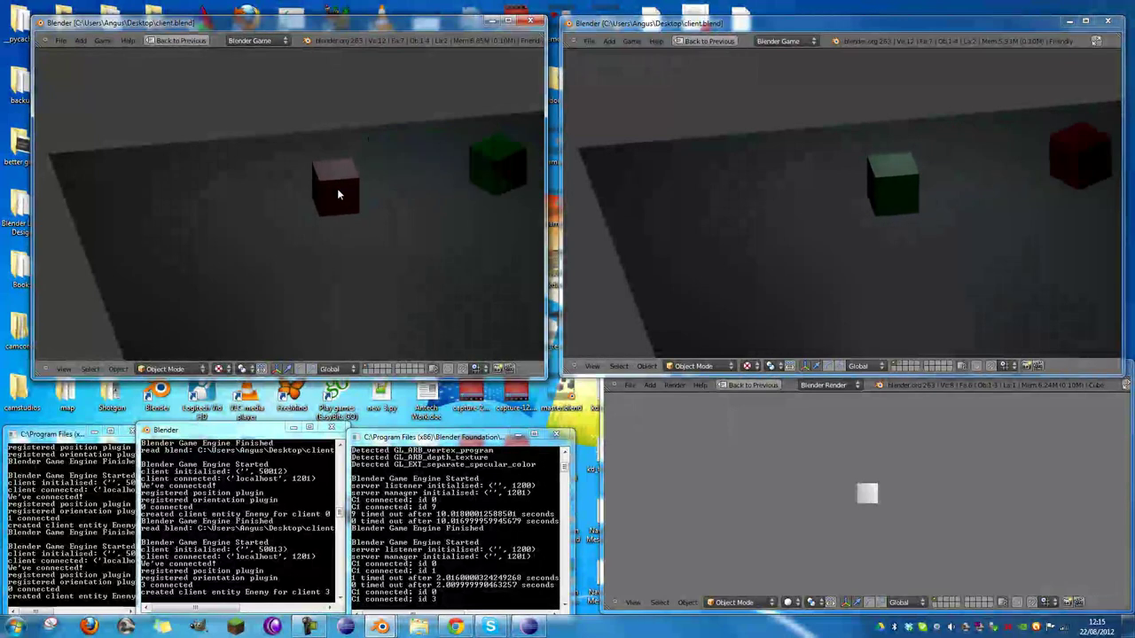
key("s")
key("a")
key("w")
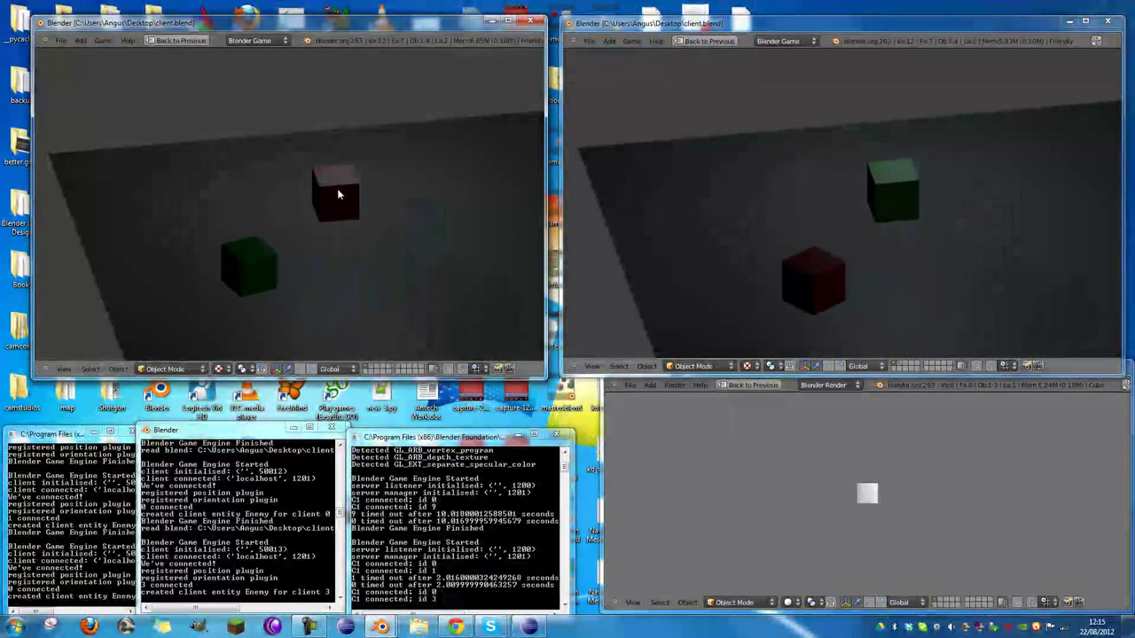
key("d")
key("s")
key("a")
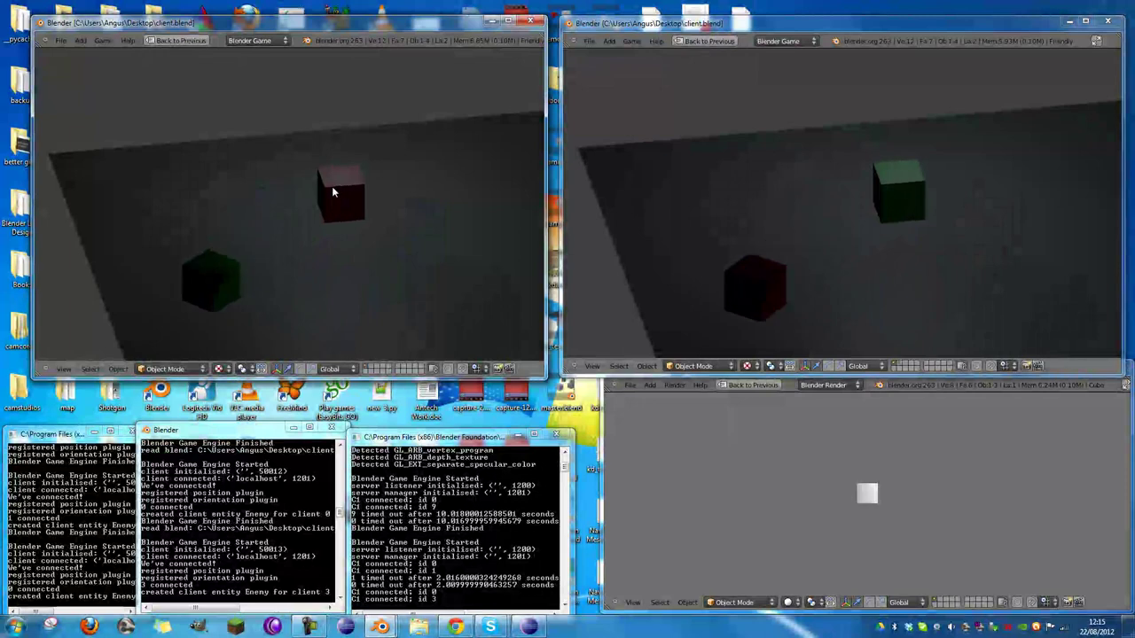
key("d")
key("d")
key("w")
key("a")
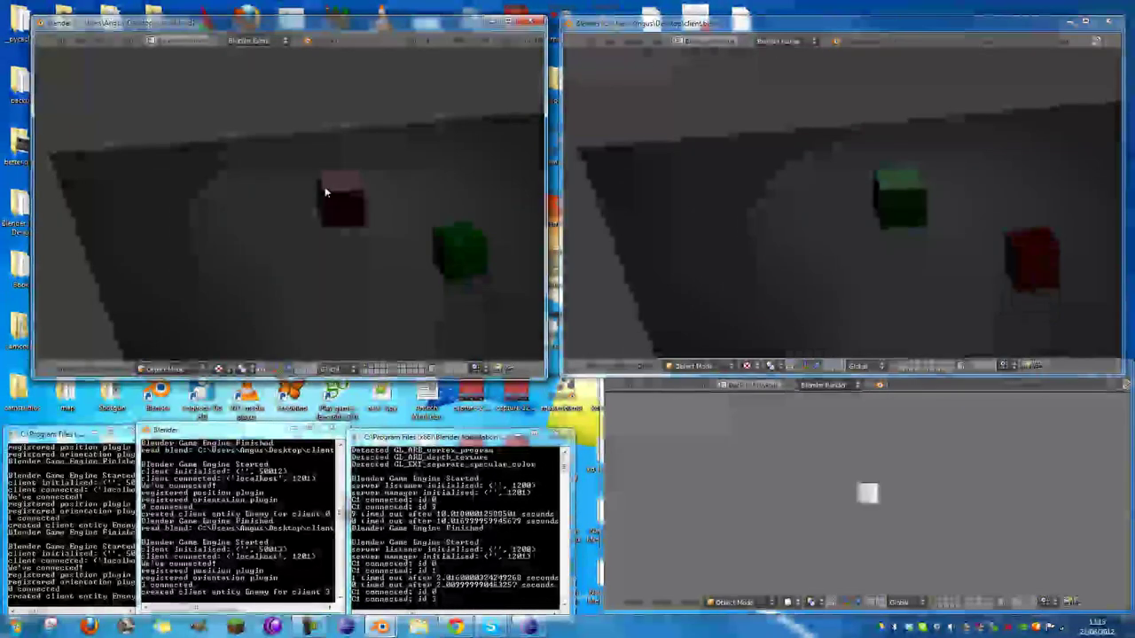
key("s")
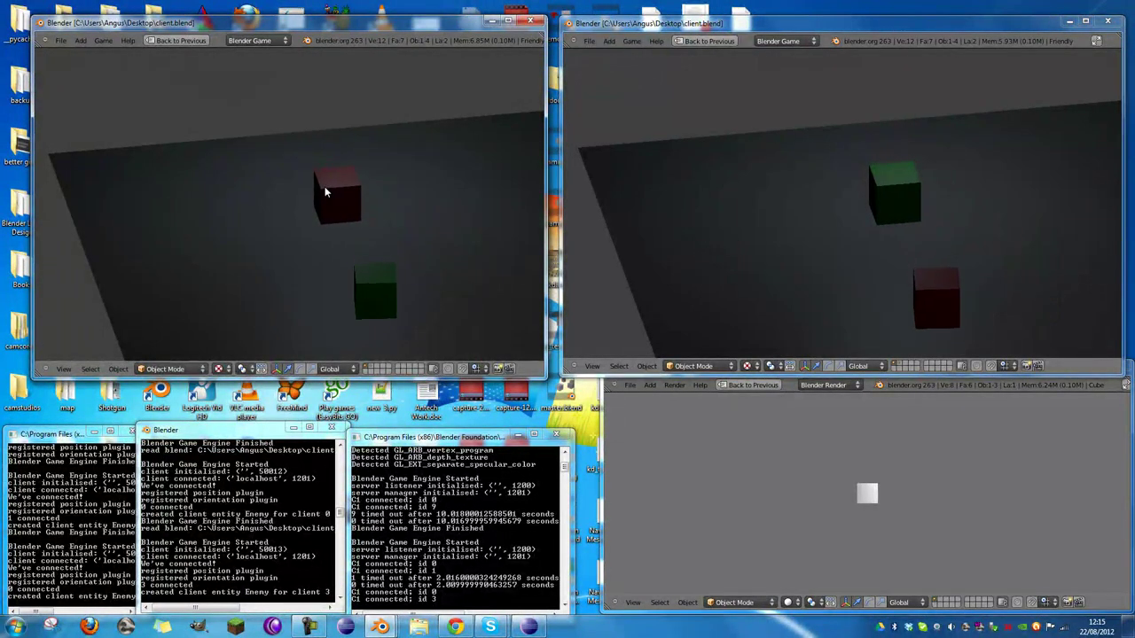
key("d")
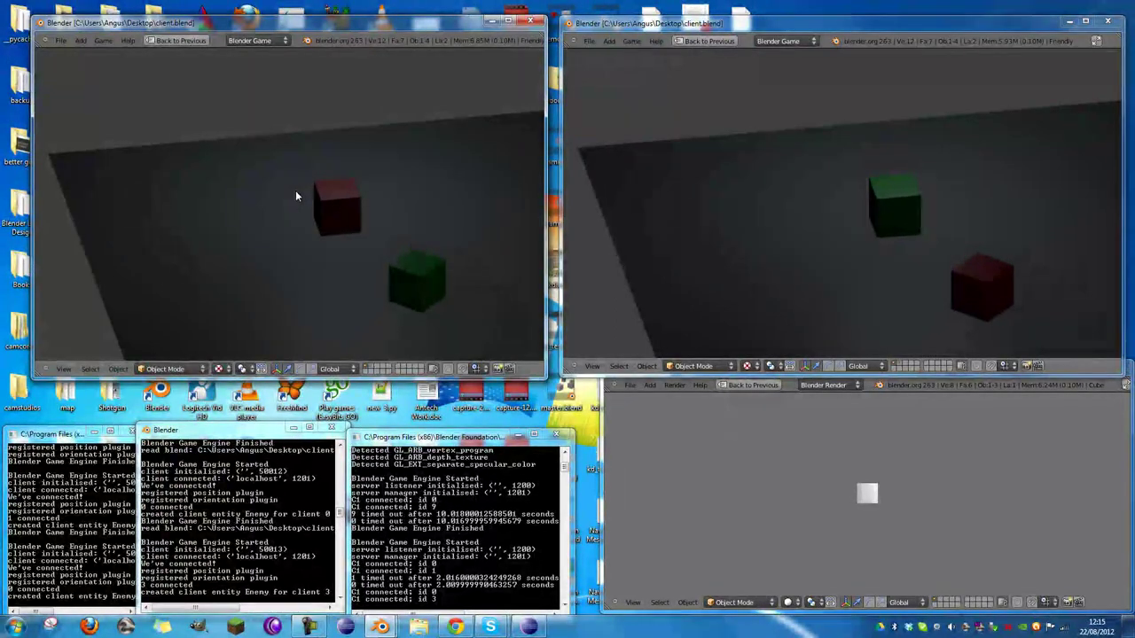
key("d")
key("w")
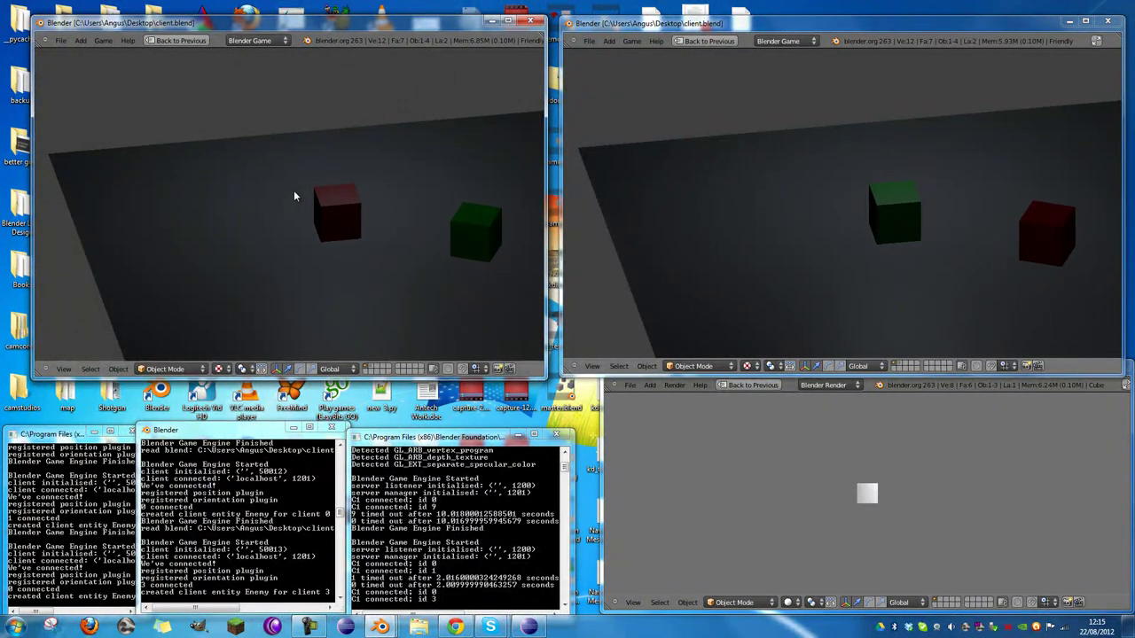
key("w")
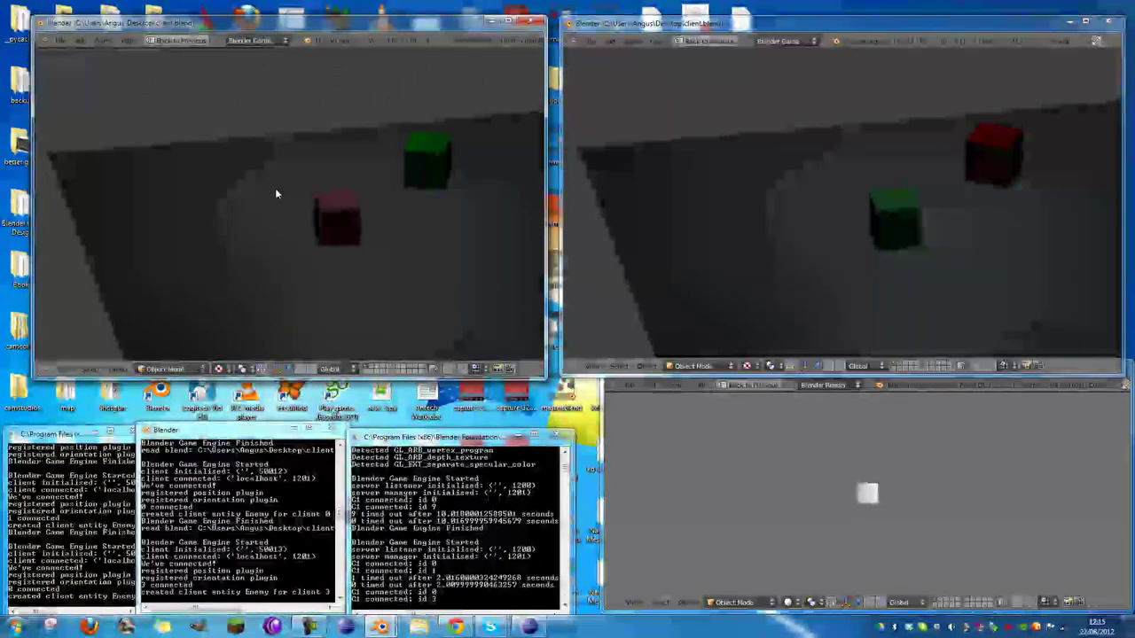
key("a")
key("a")
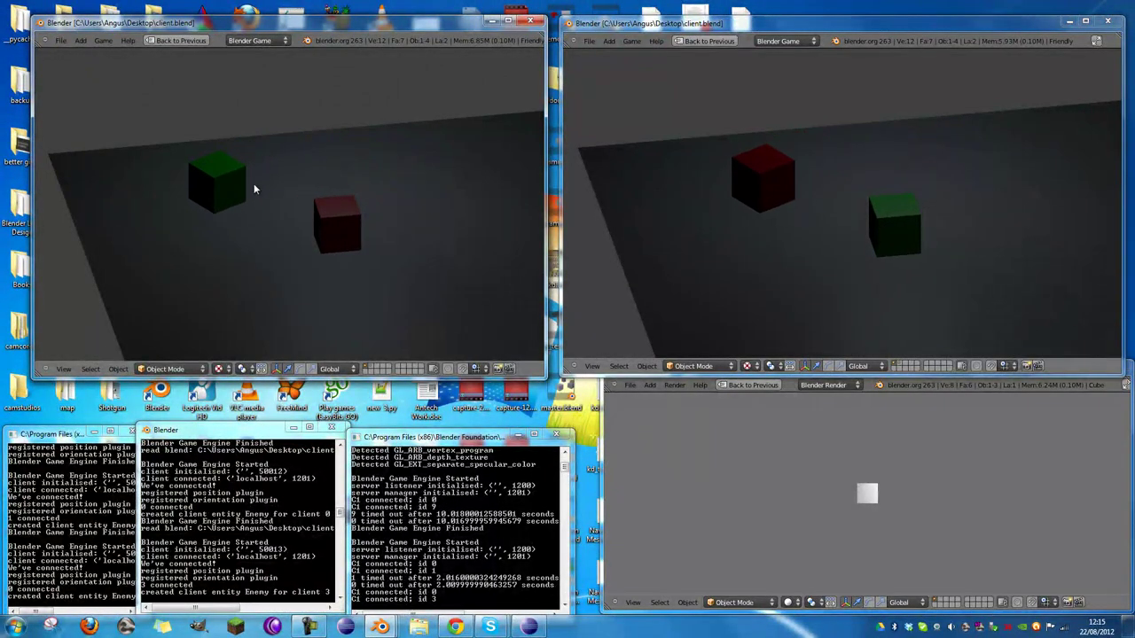
Step: End both client games and restore the first client's full Game Logic layout
key("Escape")
key("Escape")
key("ctrl+Right")
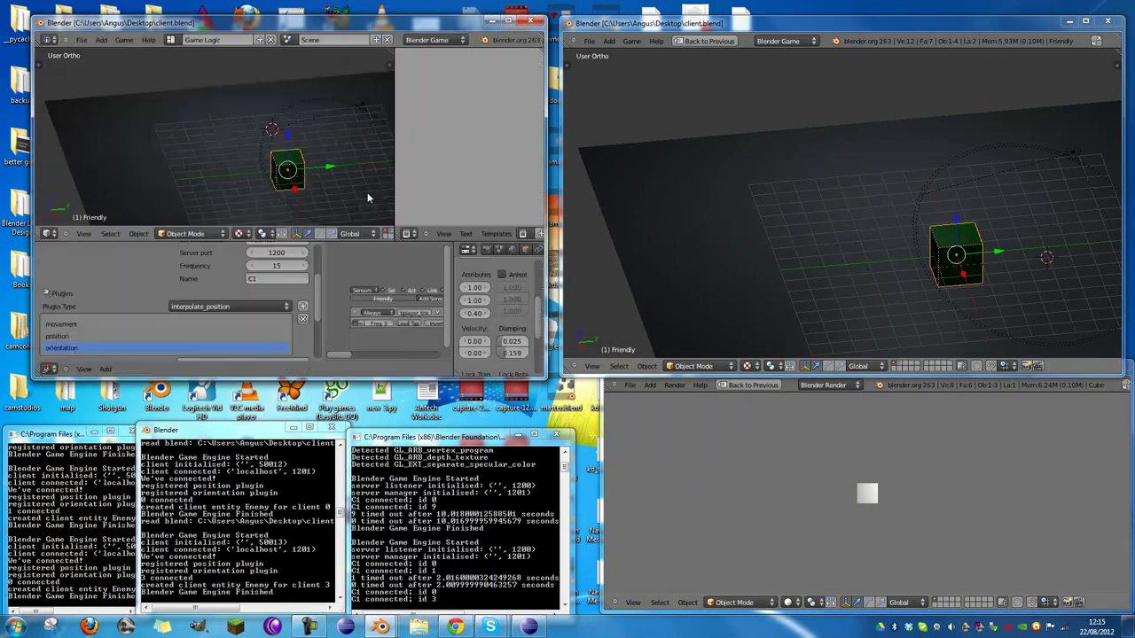
key("p")
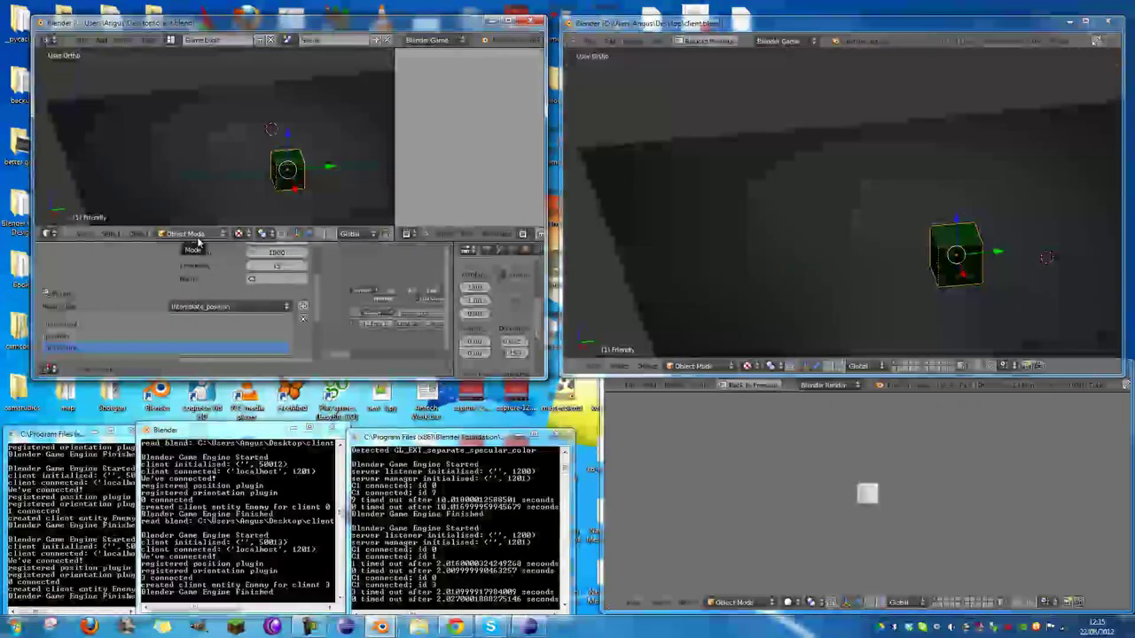
Step: Choose random_spawn as the Friendly cube's plugin type and go to the Multiplayer settings
left_click(203, 307)
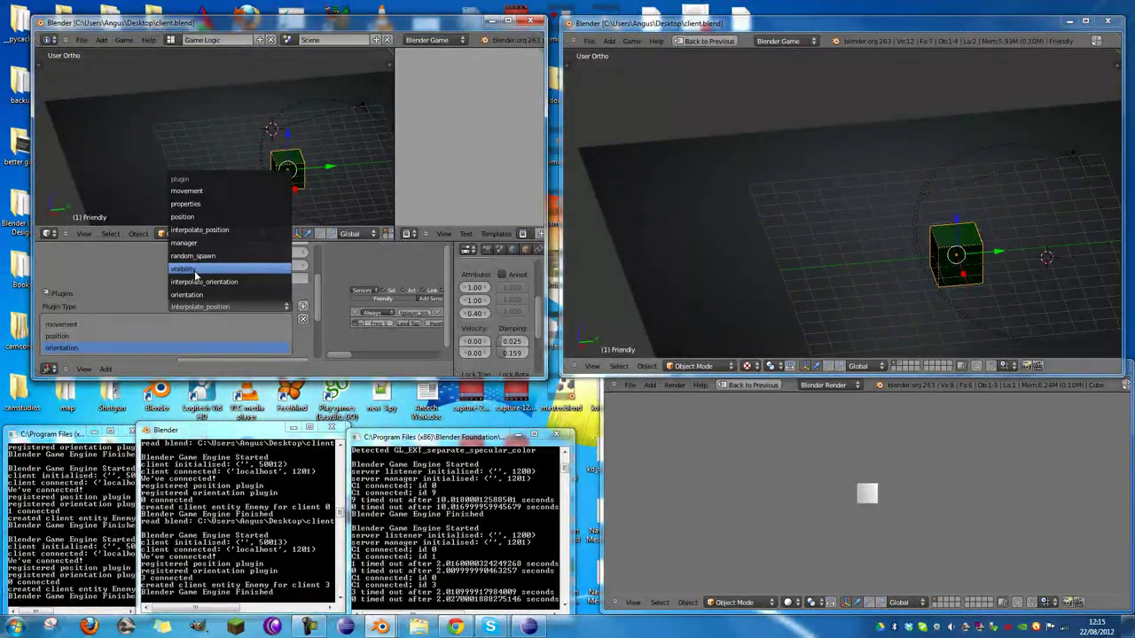
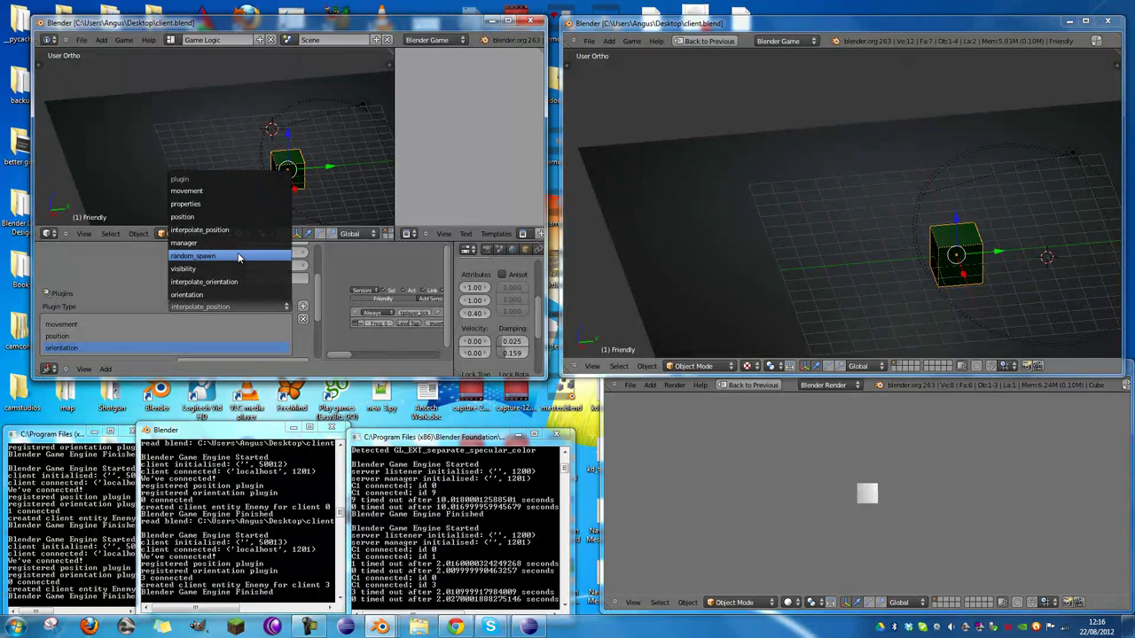
left_click(238, 256)
scroll(234, 308, "up", 5)
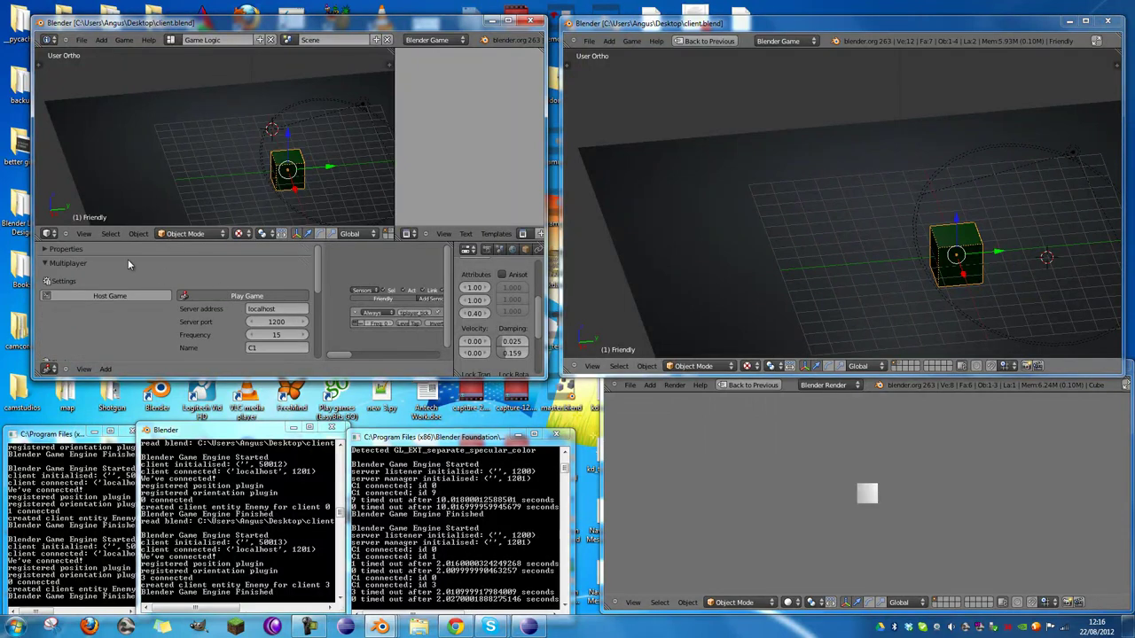
Step: Check the Friendly cube's orientation plugin settings, enlarge the first client's window, switch to layer 2 and select the Enemy cube
scroll(218, 249, "down", 5)
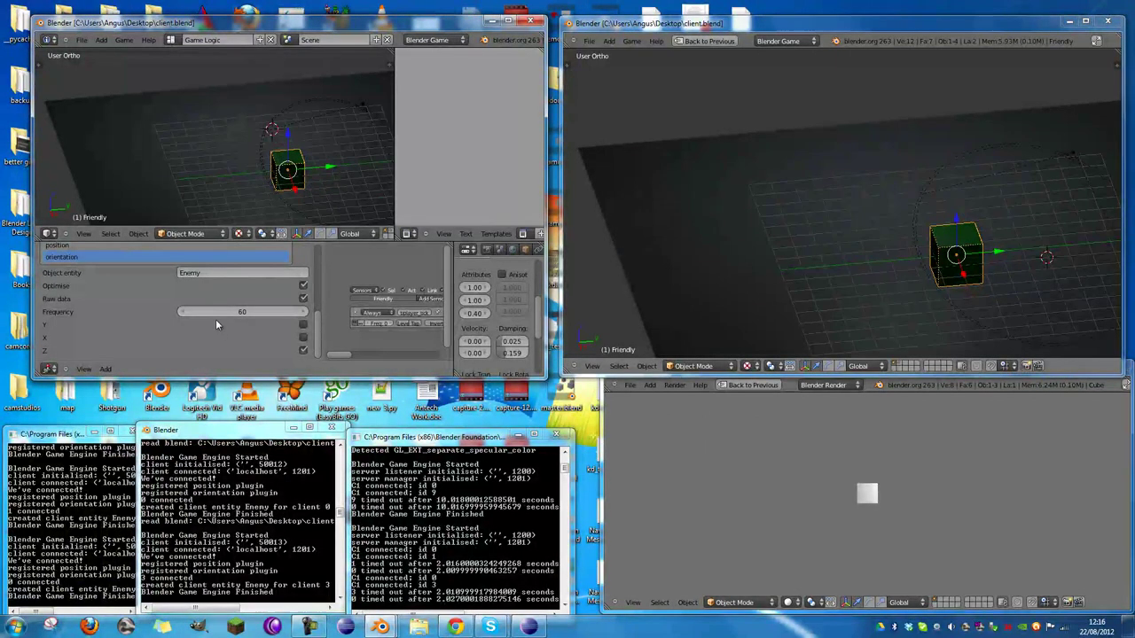
scroll(399, 328, "down", 2)
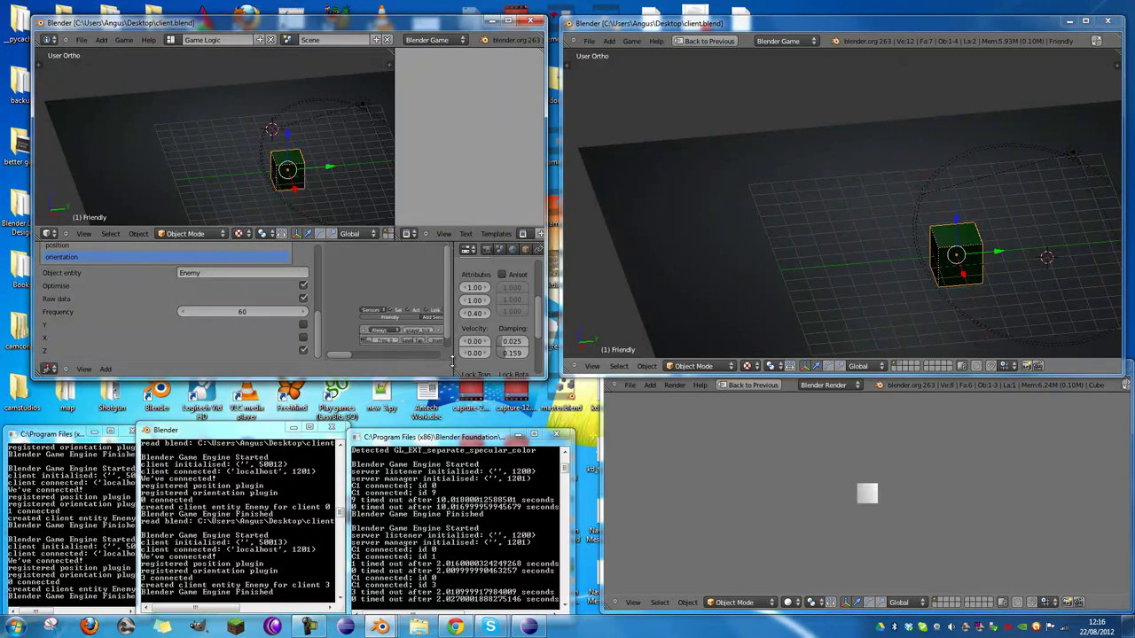
left_click(510, 20)
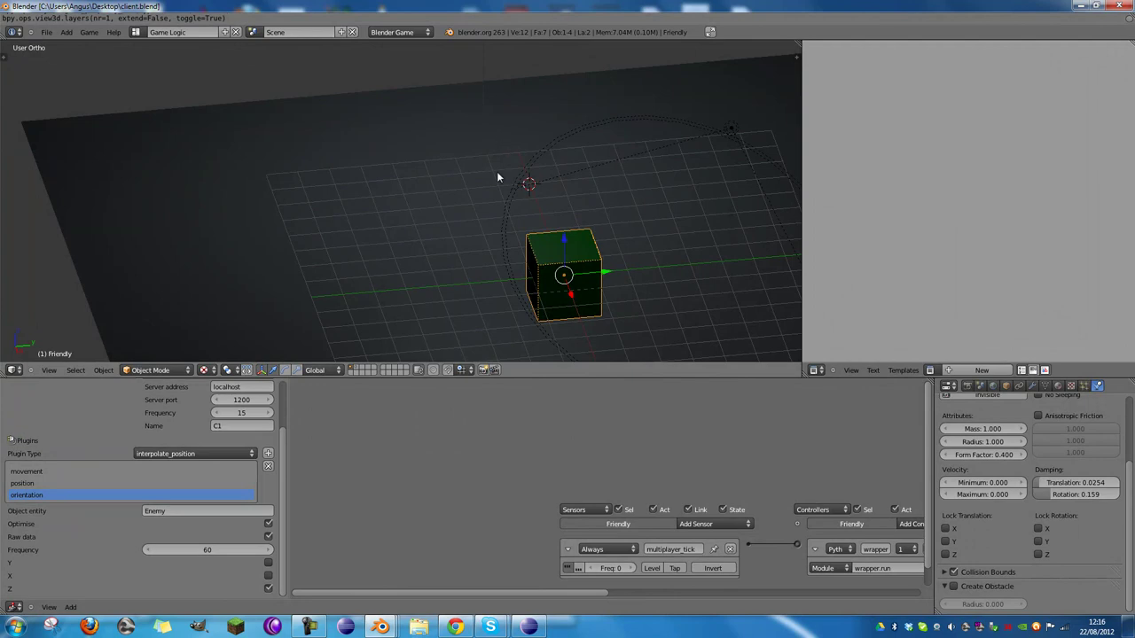
key("2")
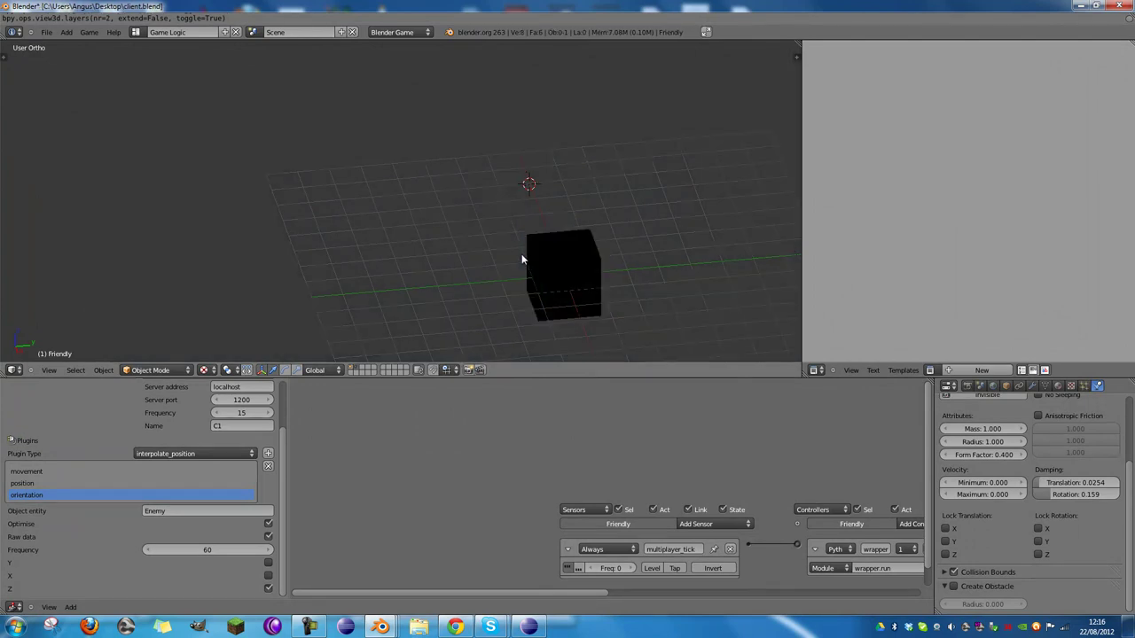
right_click(538, 260)
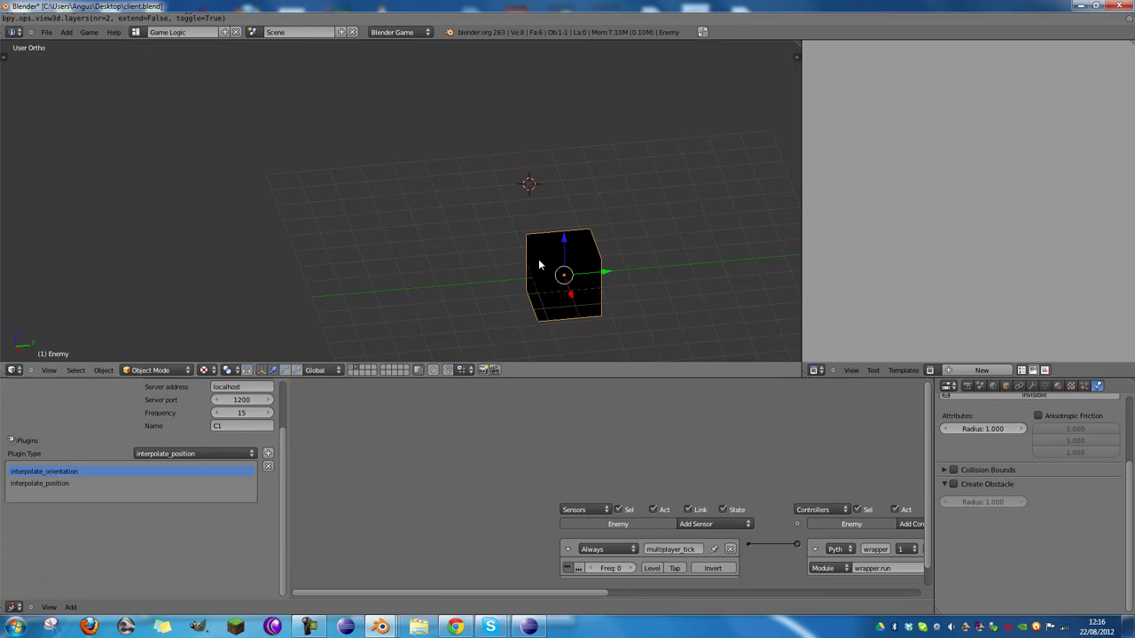
Step: Add a cube mesh at the 3D cursor and show it in wireframe from the top view
key("shift+a")
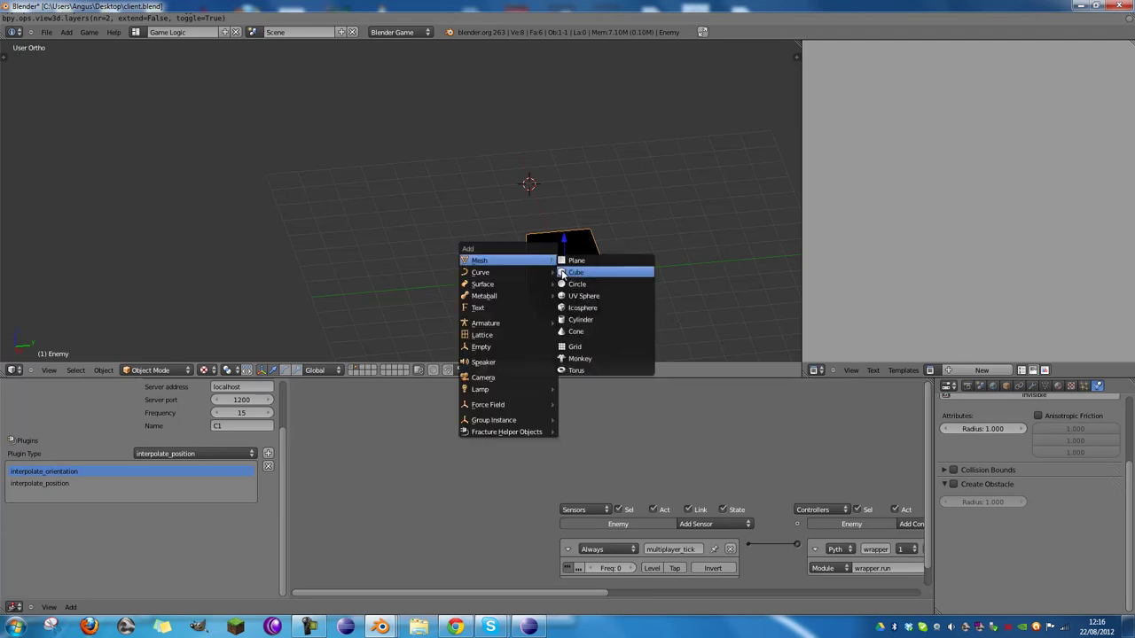
left_click(572, 272)
key("z")
key("s")
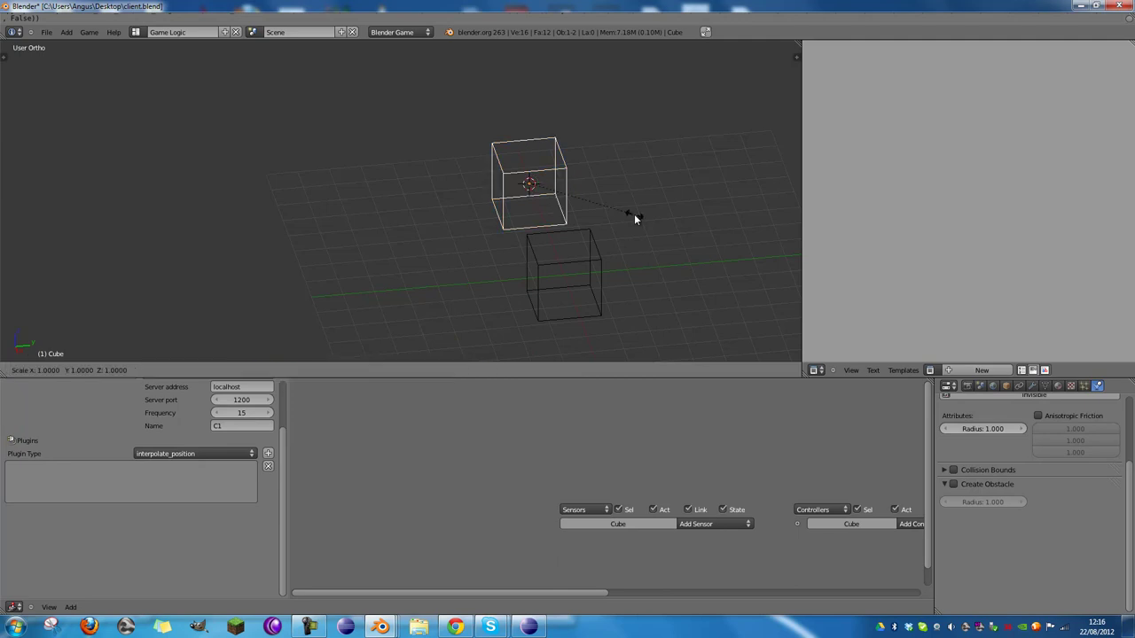
key("7")
key("Escape")
key("KP_7")
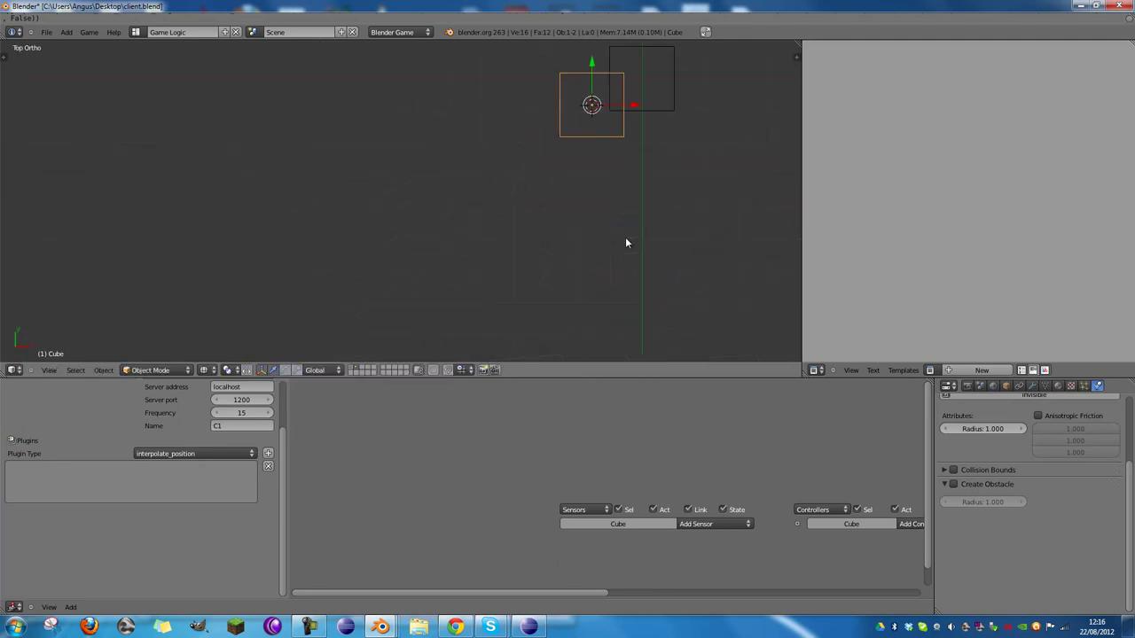
middle_click_drag(625, 240, 657, 133, "shift")
middle_click_drag(656, 177, 544, 186, "shift")
Step: Scale the new cube's mesh by 0.5 and move it beside the Enemy cube's negative X side
key("Tab")
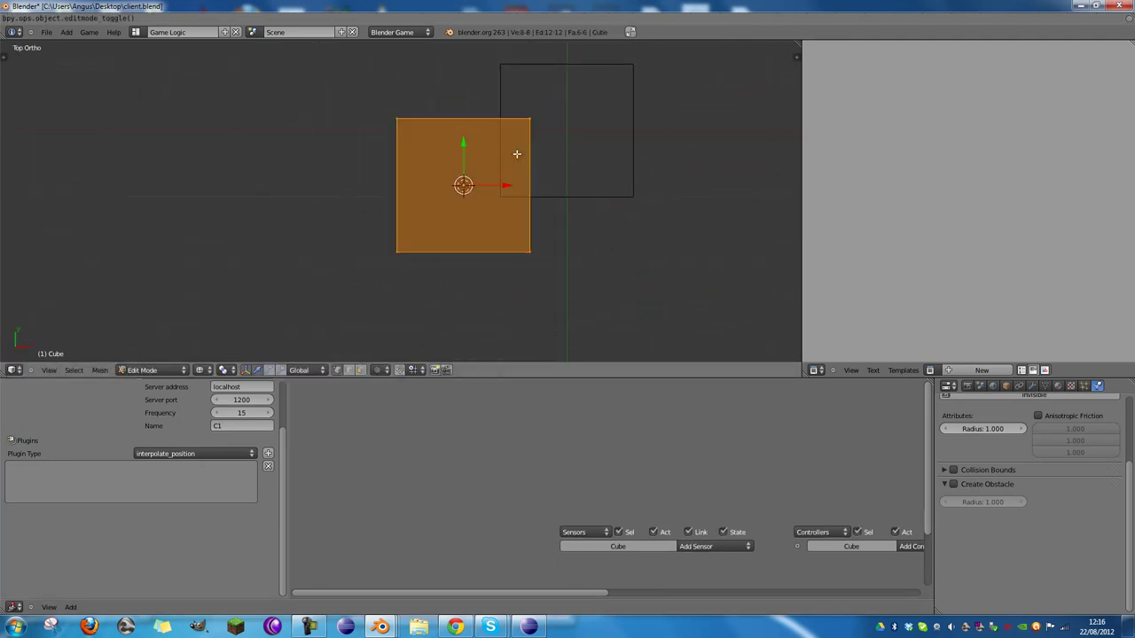
type("s0.5")
key("Return")
key("g")
left_click(523, 115)
Step: Shrink the small cube's mesh slightly and narrow it along X into a slim block
key("s")
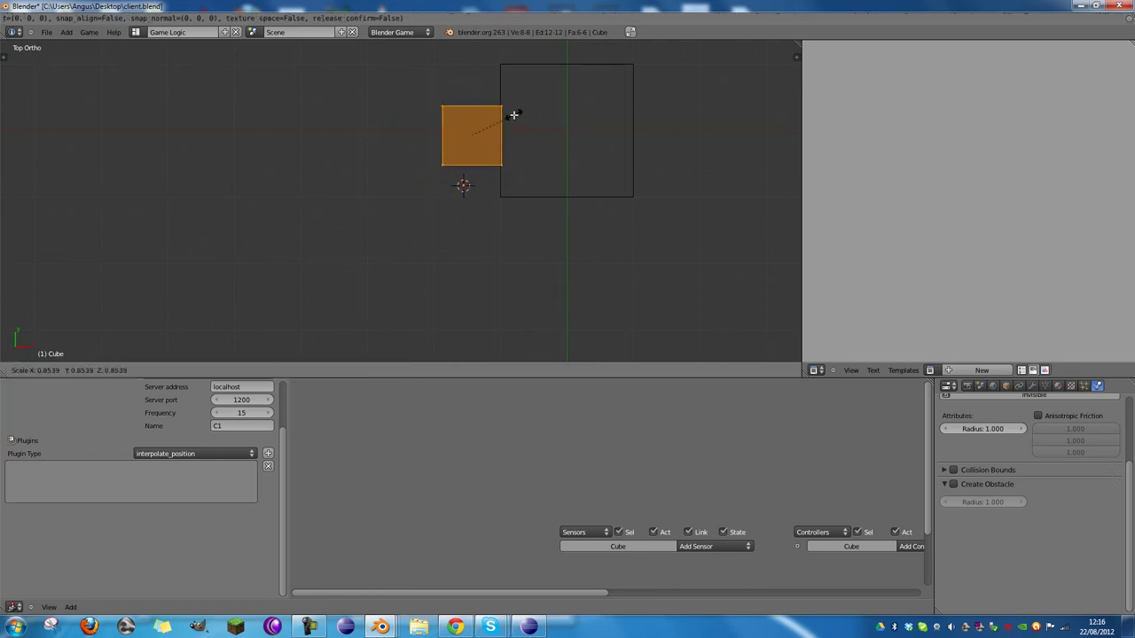
left_click(510, 115)
key("s")
key("y")
key("x")
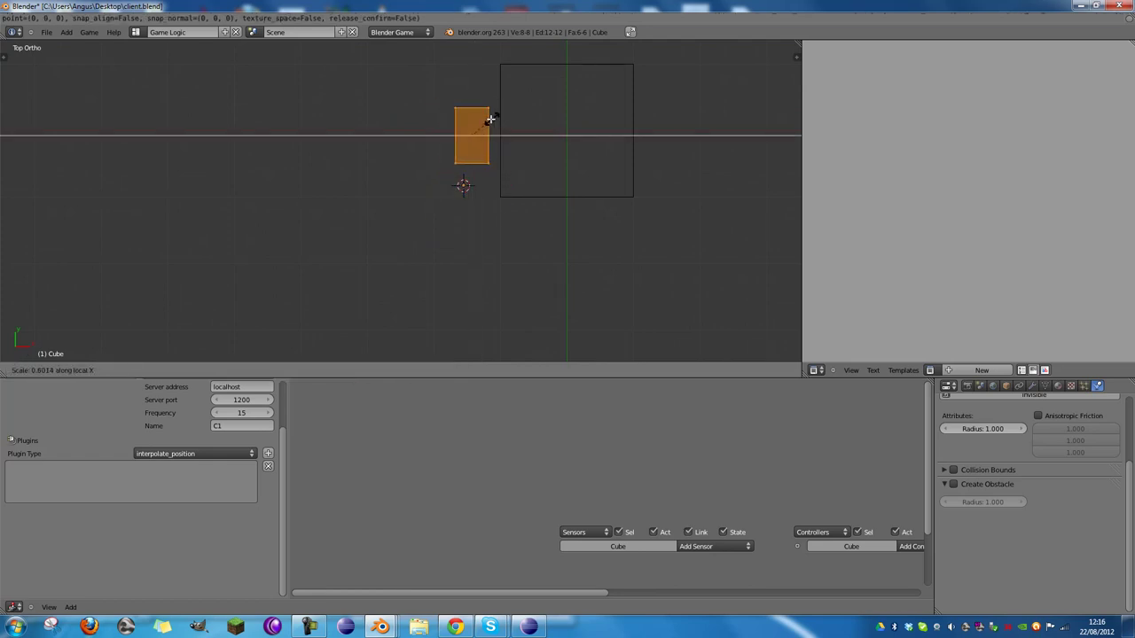
left_click(485, 119)
Step: Snap the 3D cursor to the block's mesh and set the block's origin to the 3D cursor
key("g")
key("Escape")
key("Tab")
key("Tab")
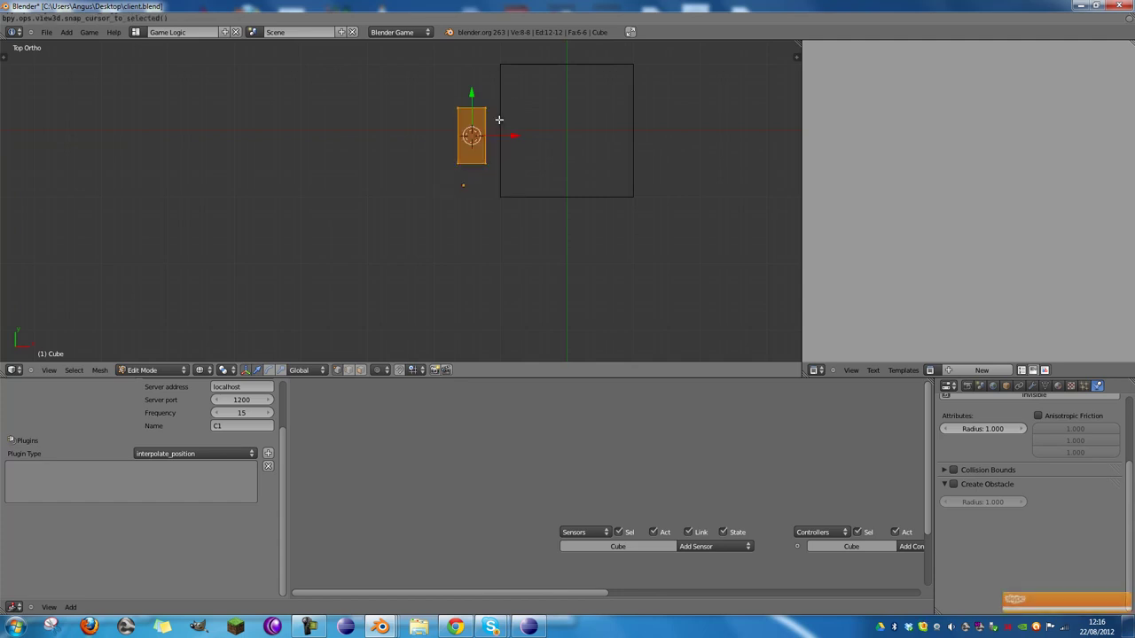
key("Tab")
key("shift+ctrl+alt+c")
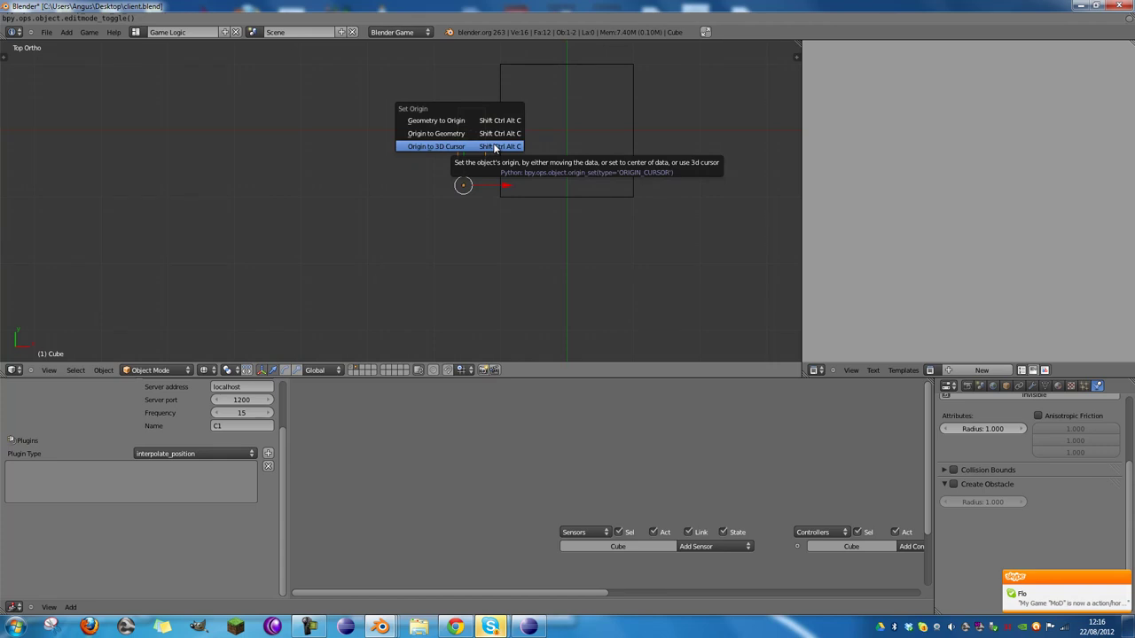
left_click(493, 147)
Step: Move the block about 0.21 units along X until it meets the Enemy cube's side
key("g")
key("x")
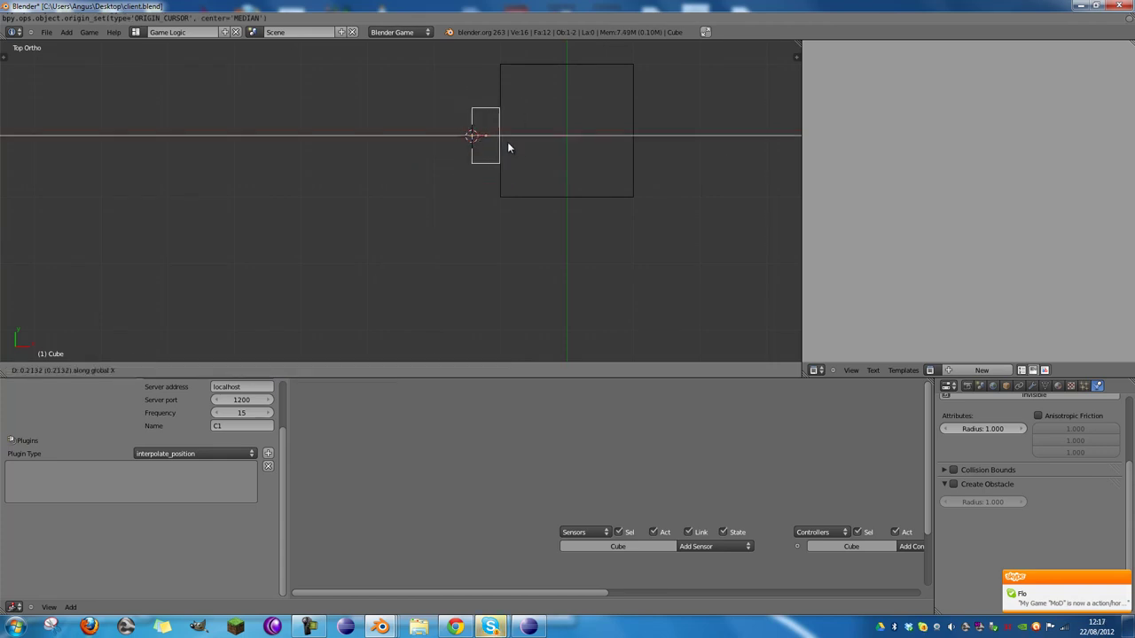
left_click(508, 143)
Step: Duplicate the block's mesh along X to the opposite side of the Enemy cube
key("Tab")
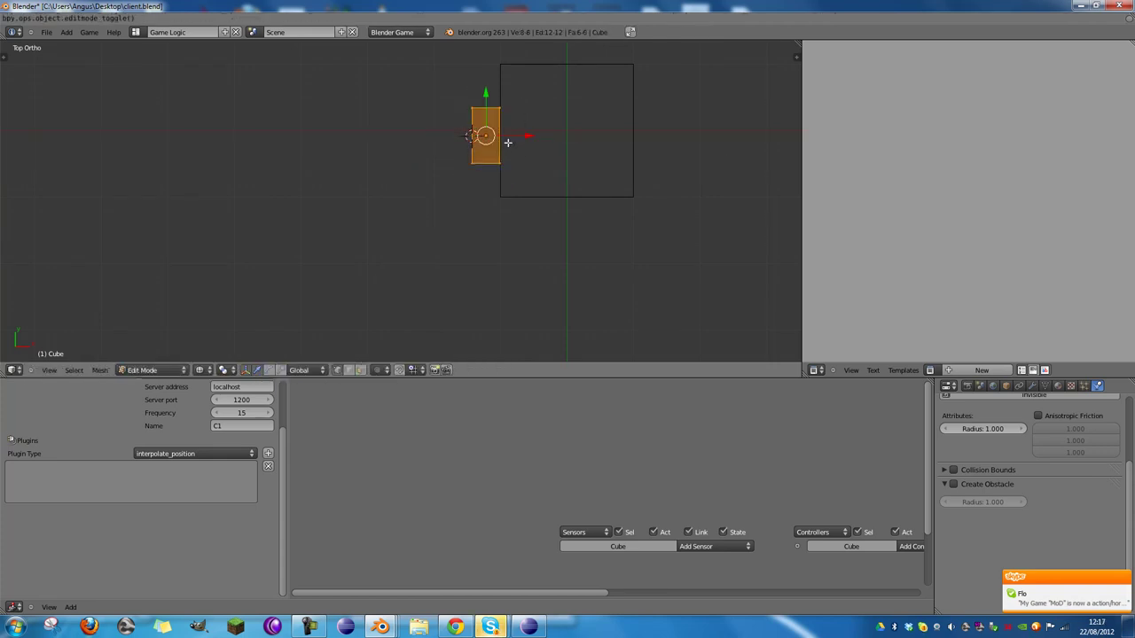
key("g")
key("x")
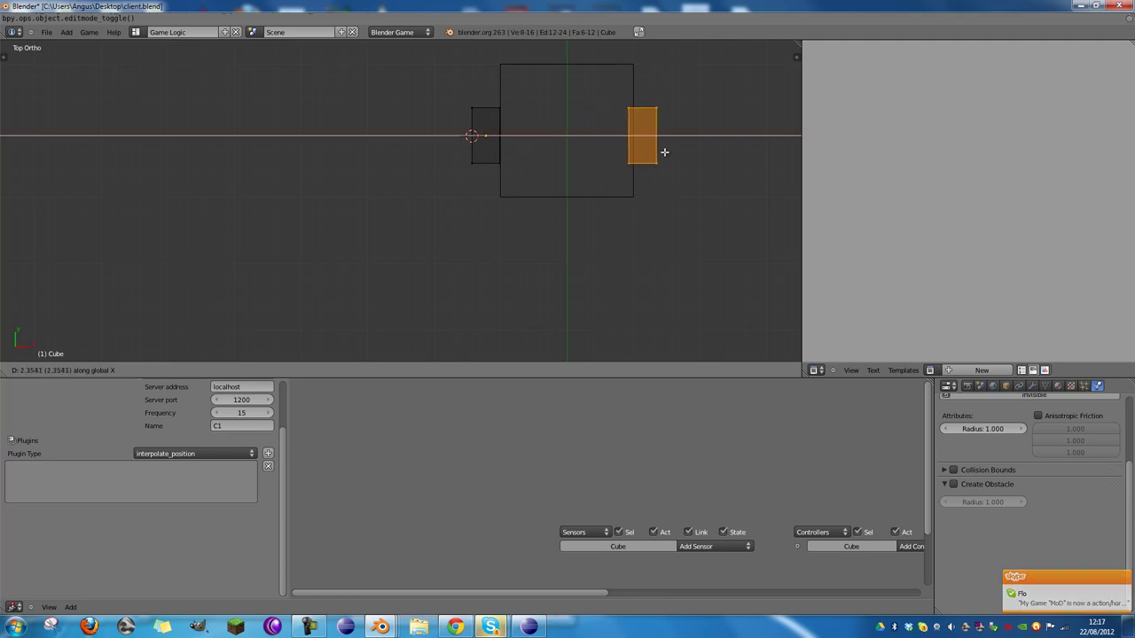
left_click(670, 150)
key("Tab")
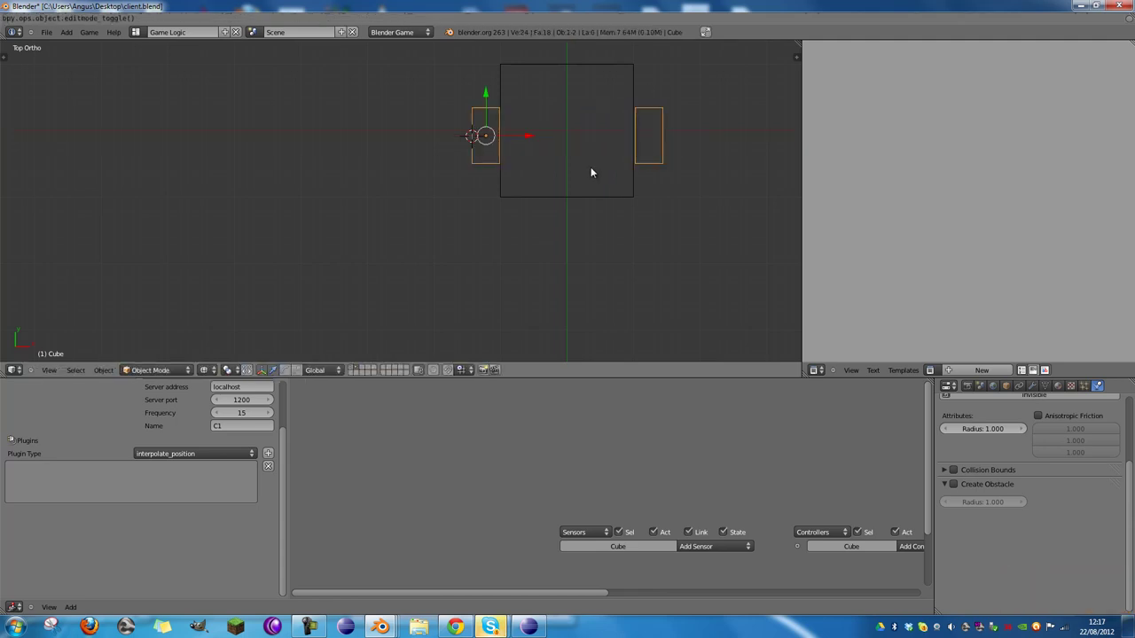
Step: Snap the 3D cursor to the centre of both blocks' mesh and set the object's origin to the cursor
key("Tab")
key("a")
key("a")
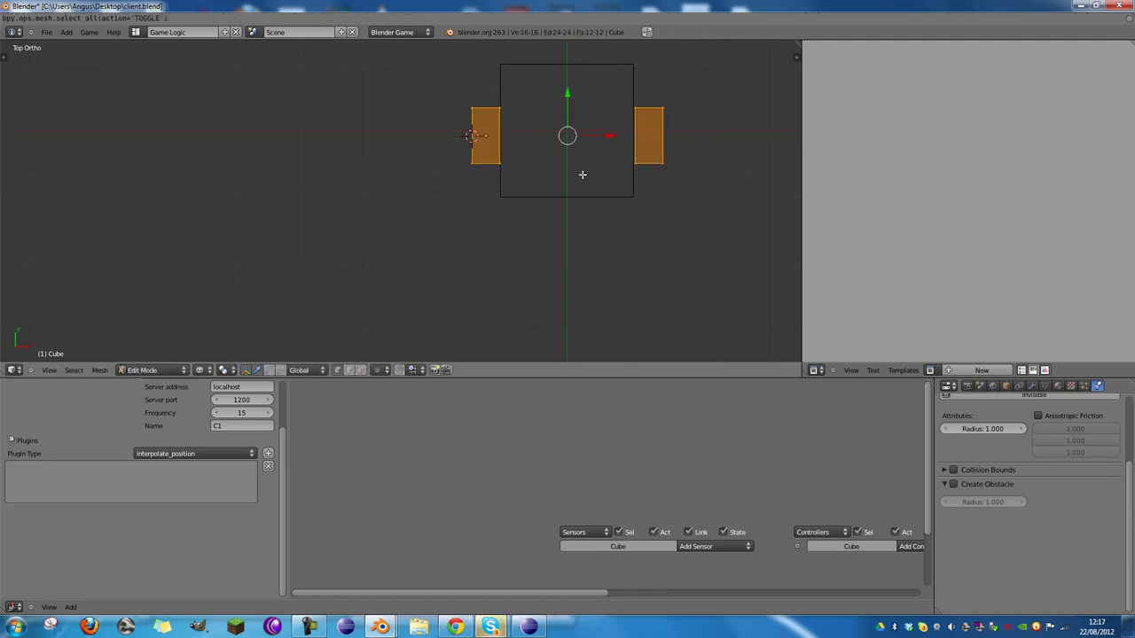
key("shift+d")
right_click(599, 170)
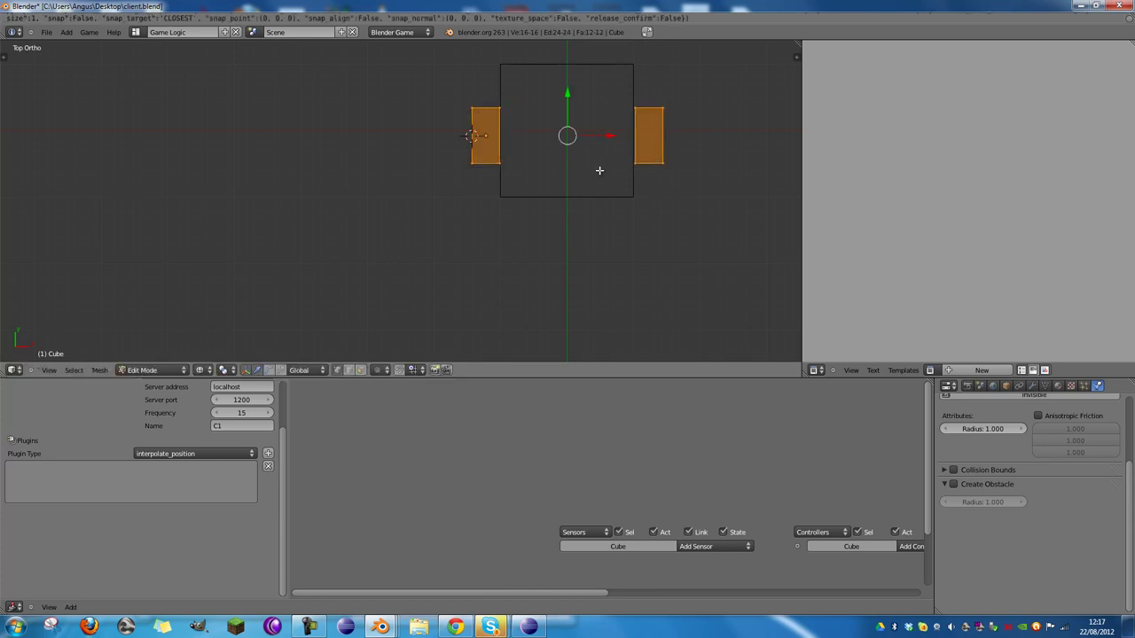
key("shift+s")
left_click(599, 171)
key("Tab")
key("ctrl+shift+alt+c")
left_click(600, 174)
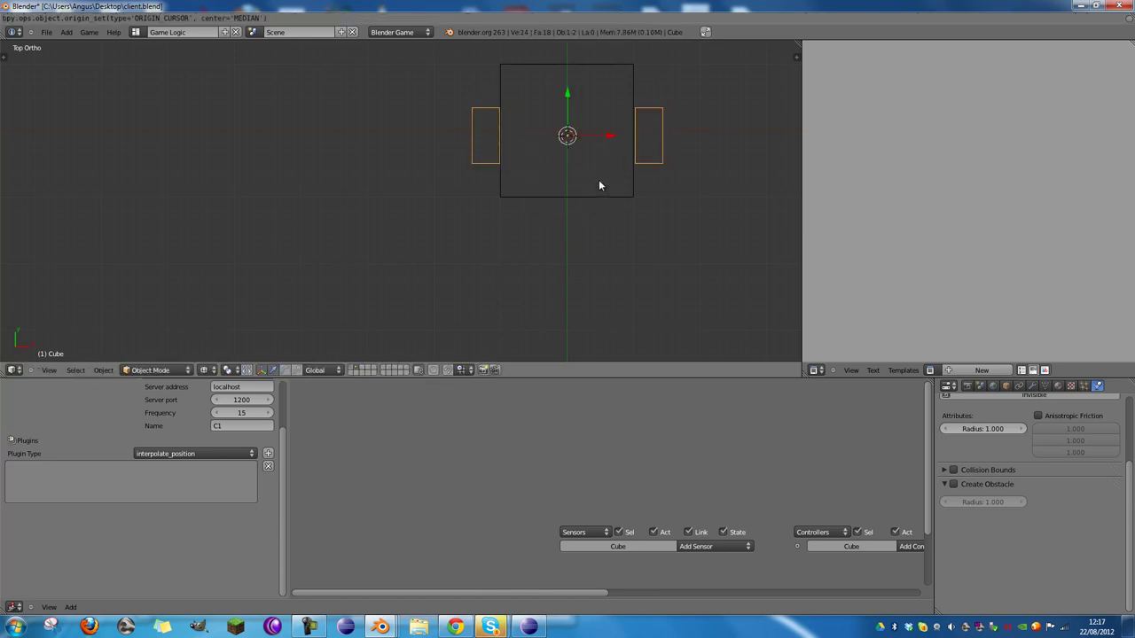
Step: Lower the pair of blocks along Z to the upper part of the Enemy cube's sides
middle_click_drag(598, 179, 542, 120)
key("g")
key("z")
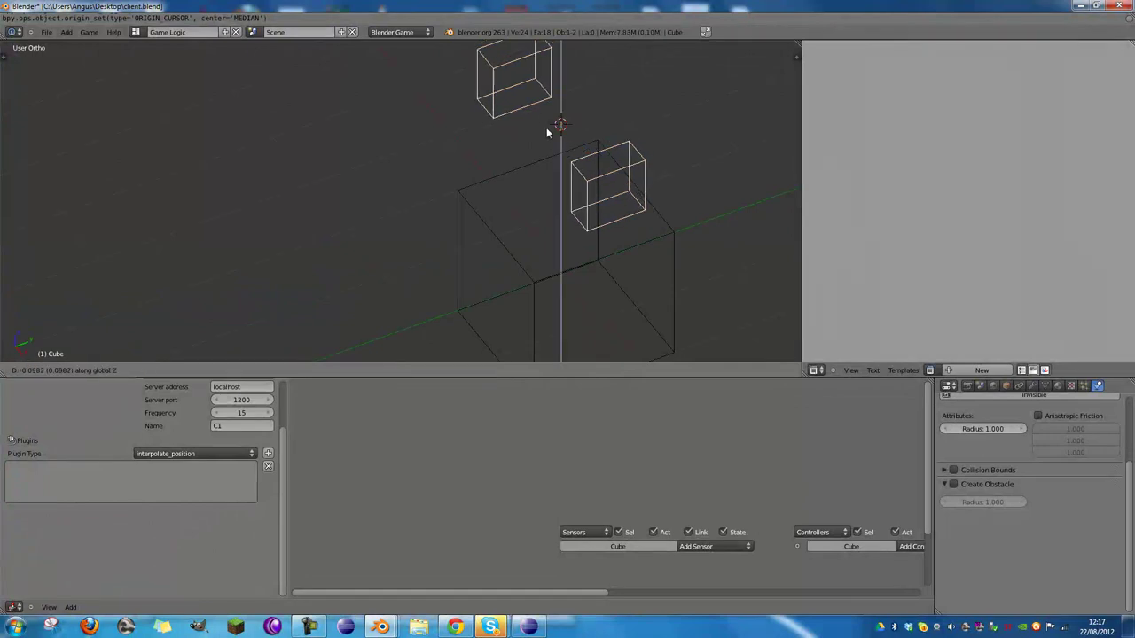
left_click(556, 240)
key("KP_1")
Step: Box-select the lower vertices of both blocks and pull them down along Z to lengthen the blocks
key("Tab")
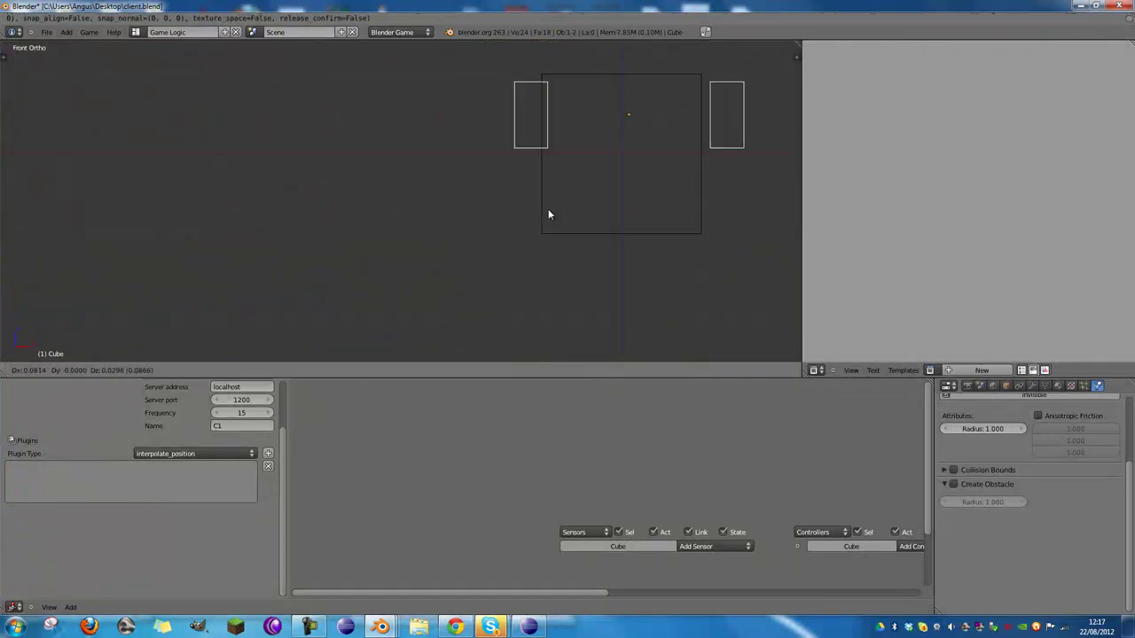
key("a")
key("a")
key("b")
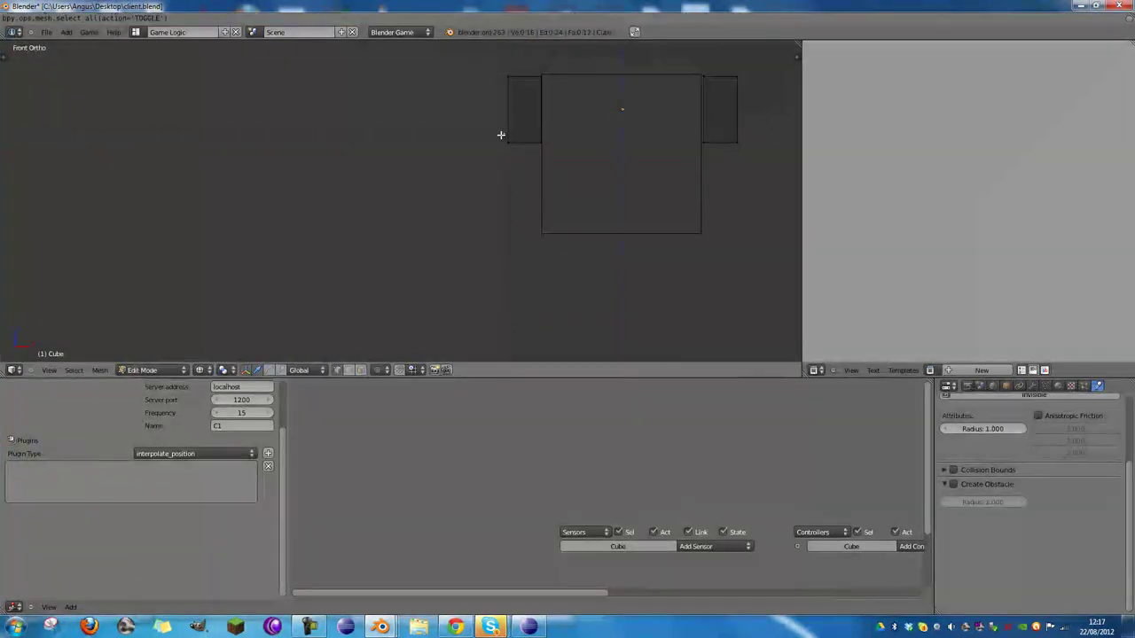
left_click_drag(501, 132, 780, 195)
key("g")
key("z")
left_click(759, 203)
key("Tab")
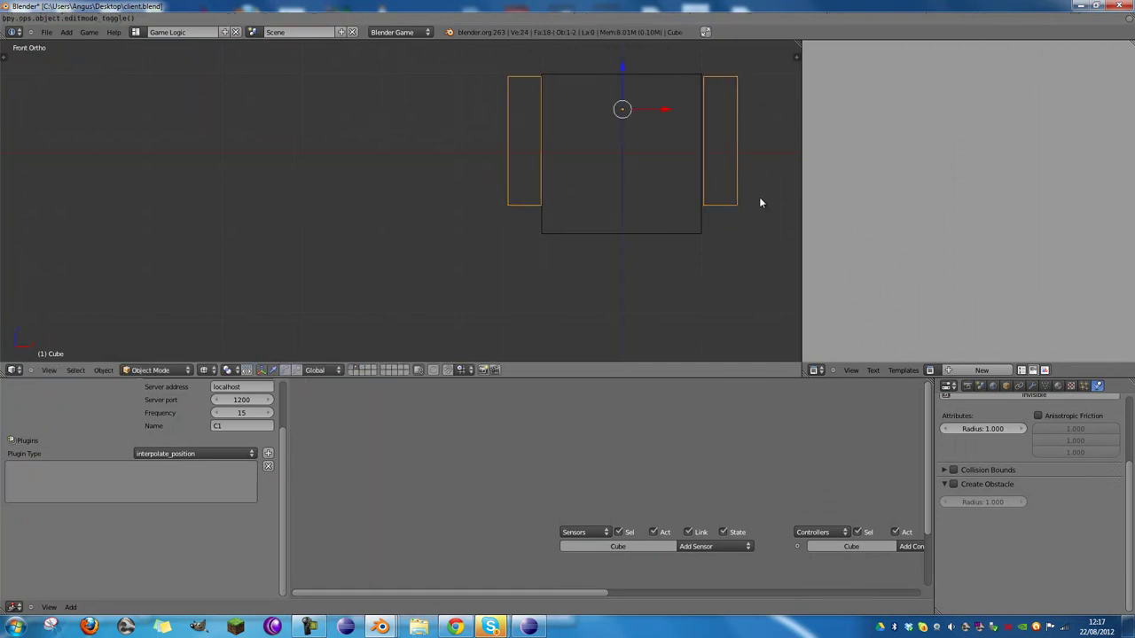
Step: Select the whole mesh of both blocks and scale it narrower along the global Y axis
middle_click_drag(759, 203, 612, 234)
key("Tab")
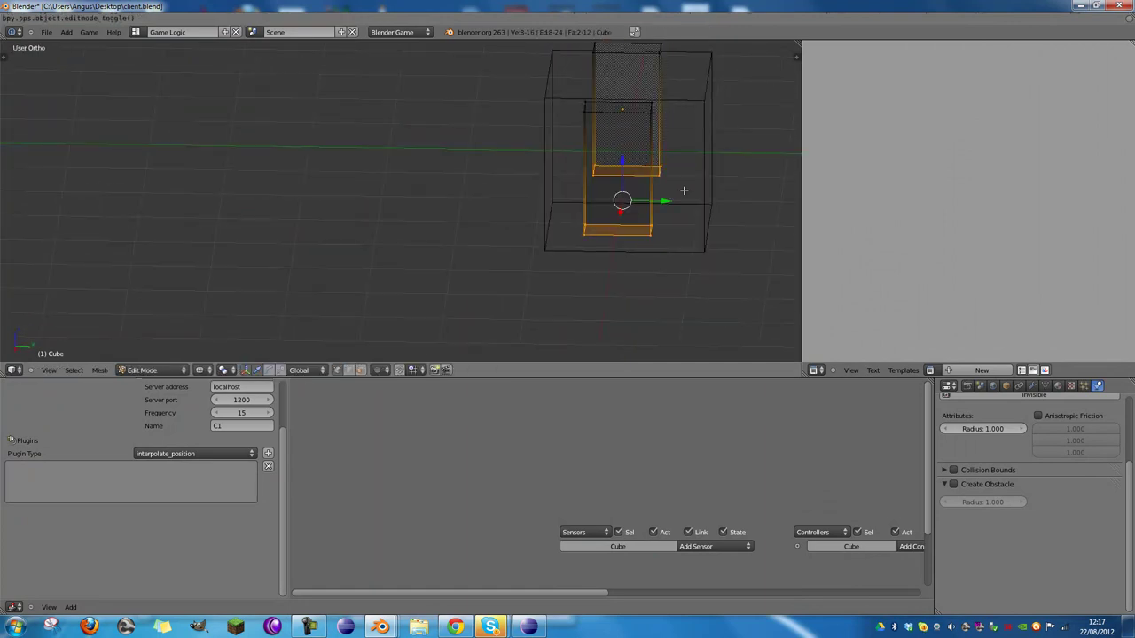
key("a")
key("a")
key("y")
key("s")
key("y")
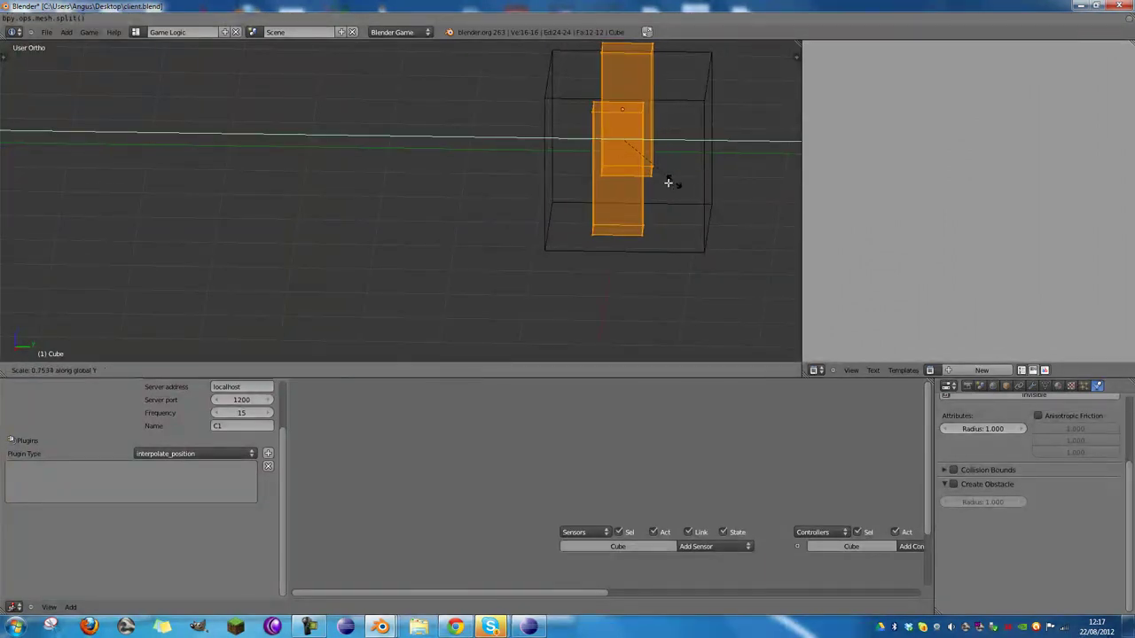
left_click(651, 183)
Step: Move the pair of blocks down about 0.56 units along Z
key("Tab")
key("g")
key("z")
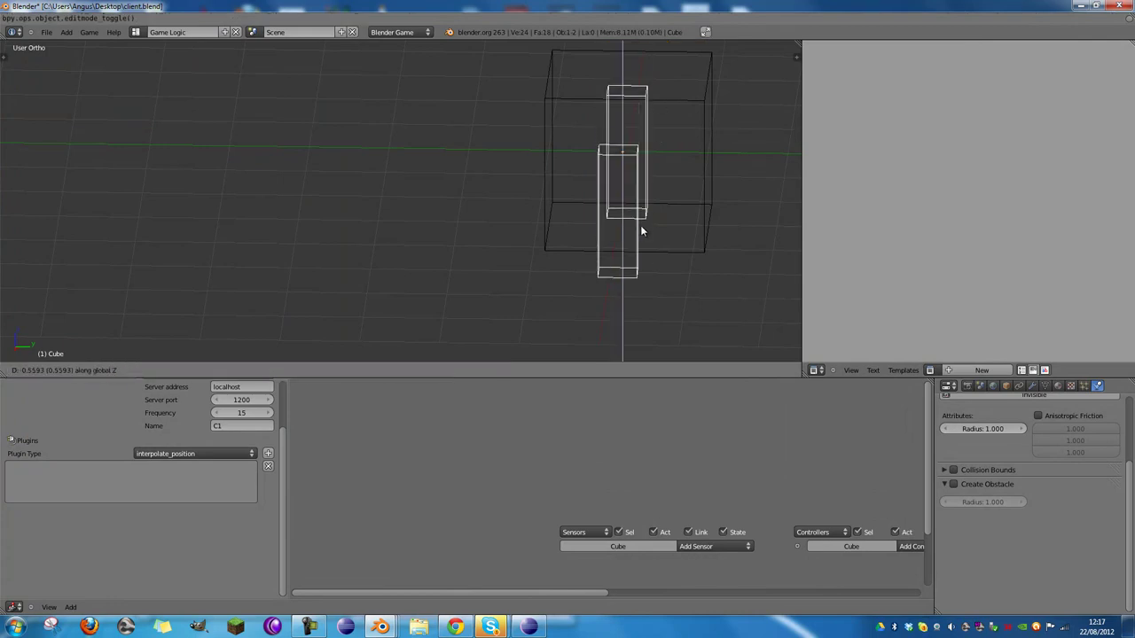
left_click(640, 225)
Step: Shorten both blocks by raising their bottom vertices along Z, and return to solid shading
key("Tab")
key("a")
key("b")
left_click_drag(576, 198, 680, 312)
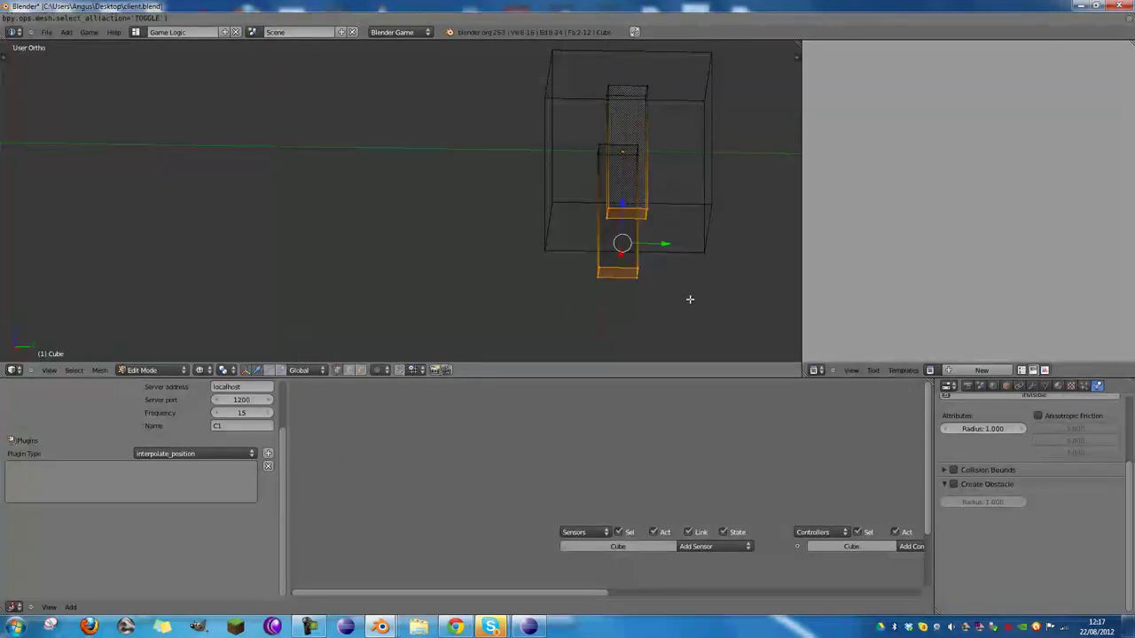
key("g")
key("z")
left_click(682, 260)
key("Tab")
key("z")
mouse_move(676, 236)
middle_mouse_down()
mouse_move(691, 221)
mouse_move(550, 231)
mouse_move(629, 254)
mouse_move(711, 257)
middle_mouse_up()
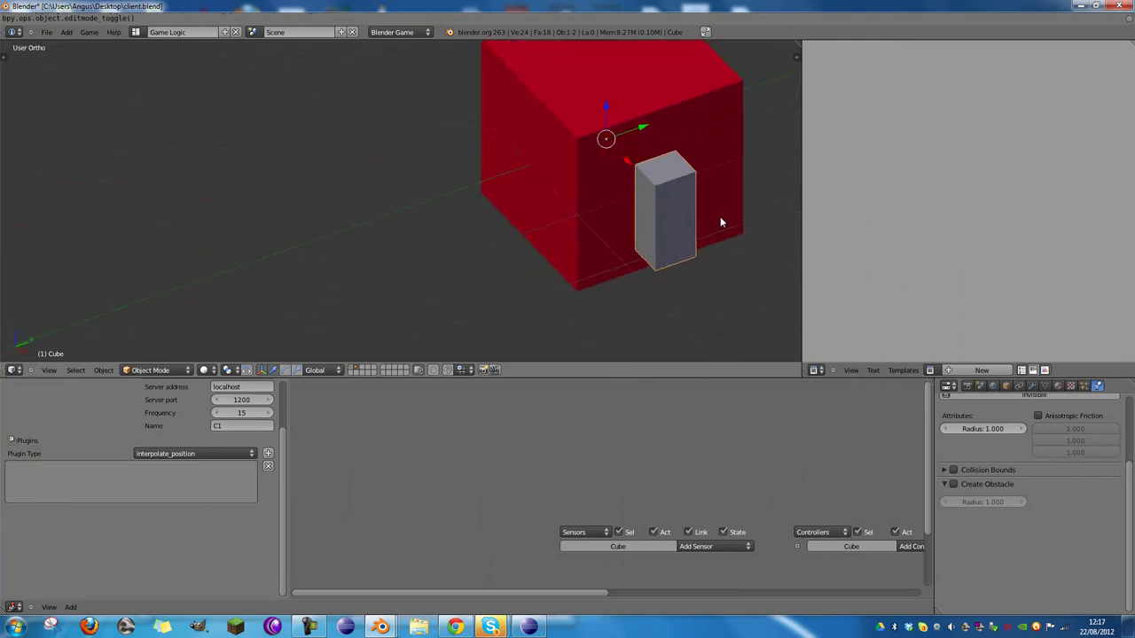
Step: Try rotating the pair of blocks about the global X axis to test their pivot point
key("r")
key("x")
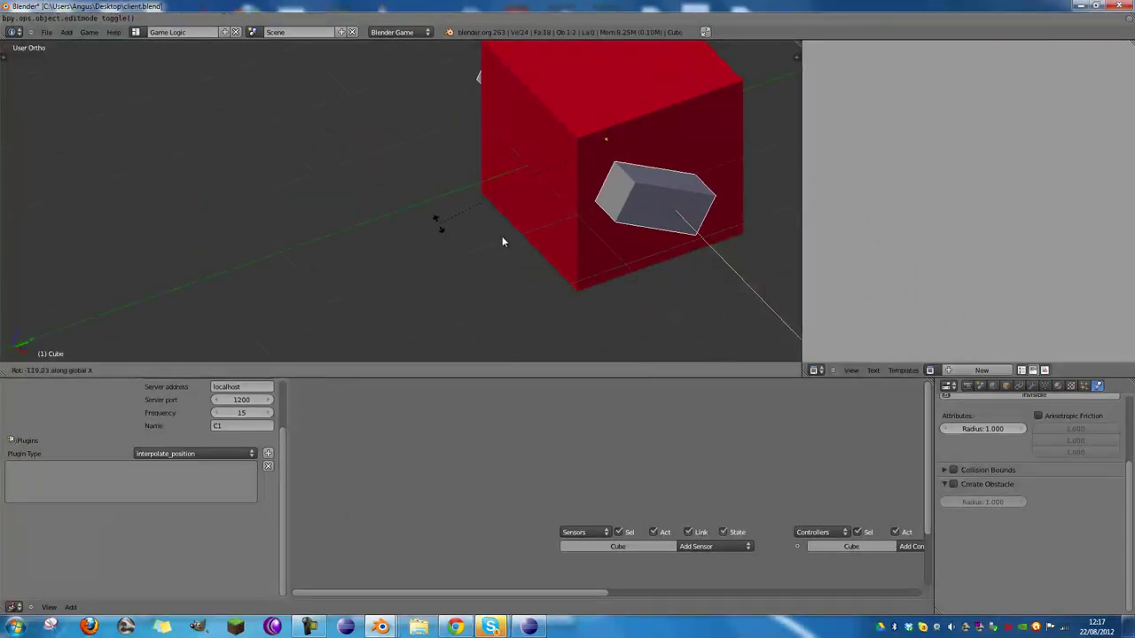
right_click(696, 228)
Step: Move the blocks' entire mesh down along Z relative to the object's origin
key("Tab")
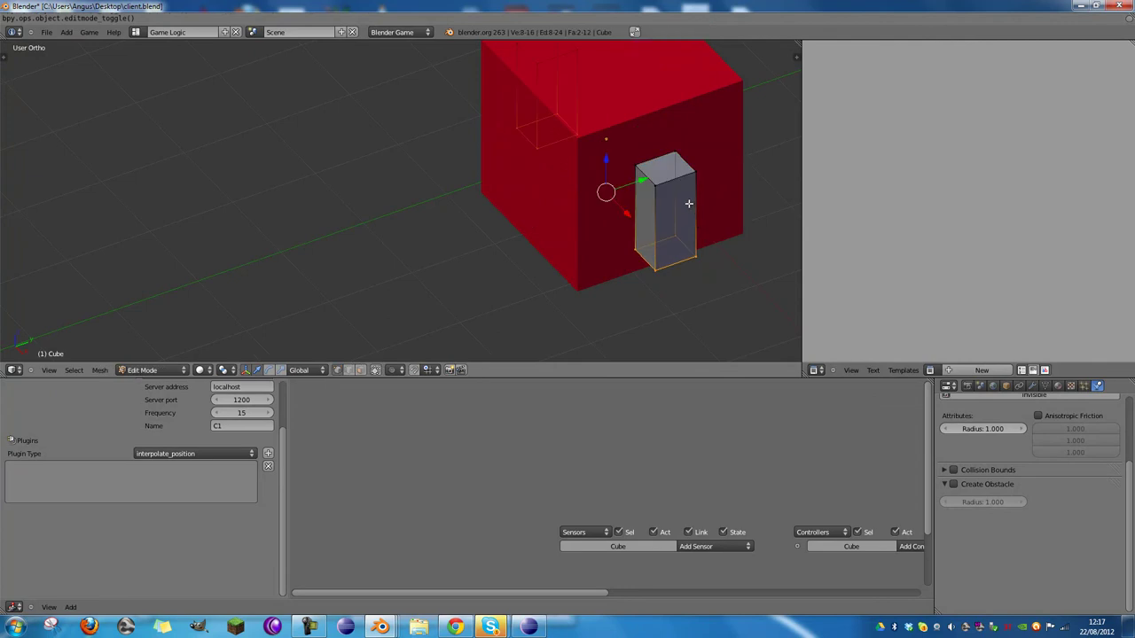
key("a")
key("a")
key("g")
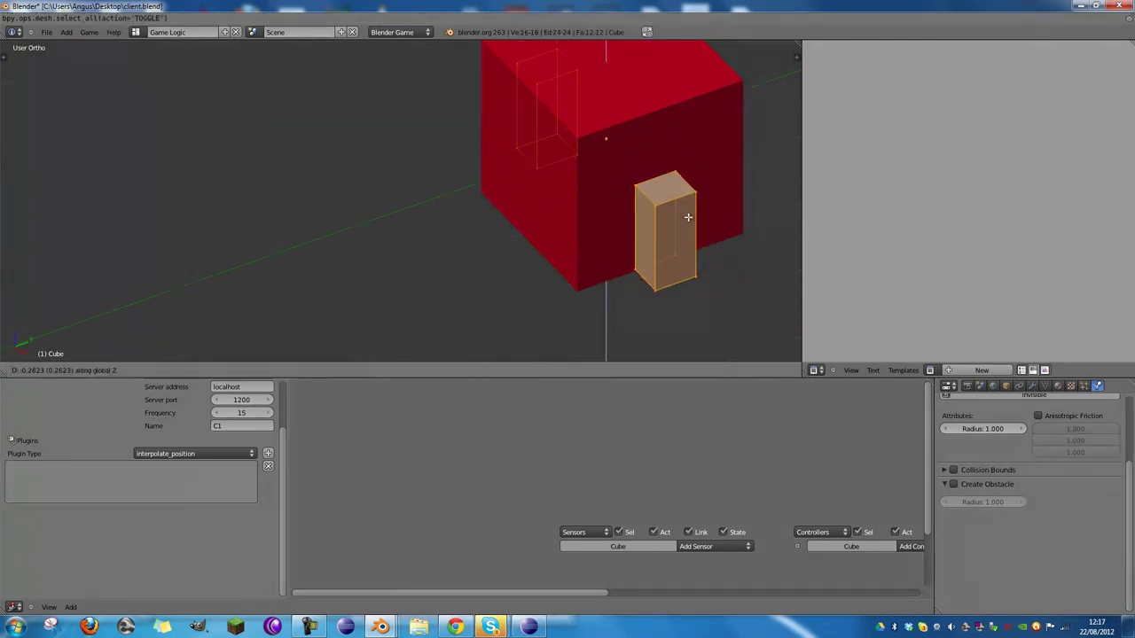
left_click(690, 221)
key("Tab")
Step: Show the tool shelf and test the blocks' X-axis rotation around the new pivot offset
key("t")
key("r")
key("x")
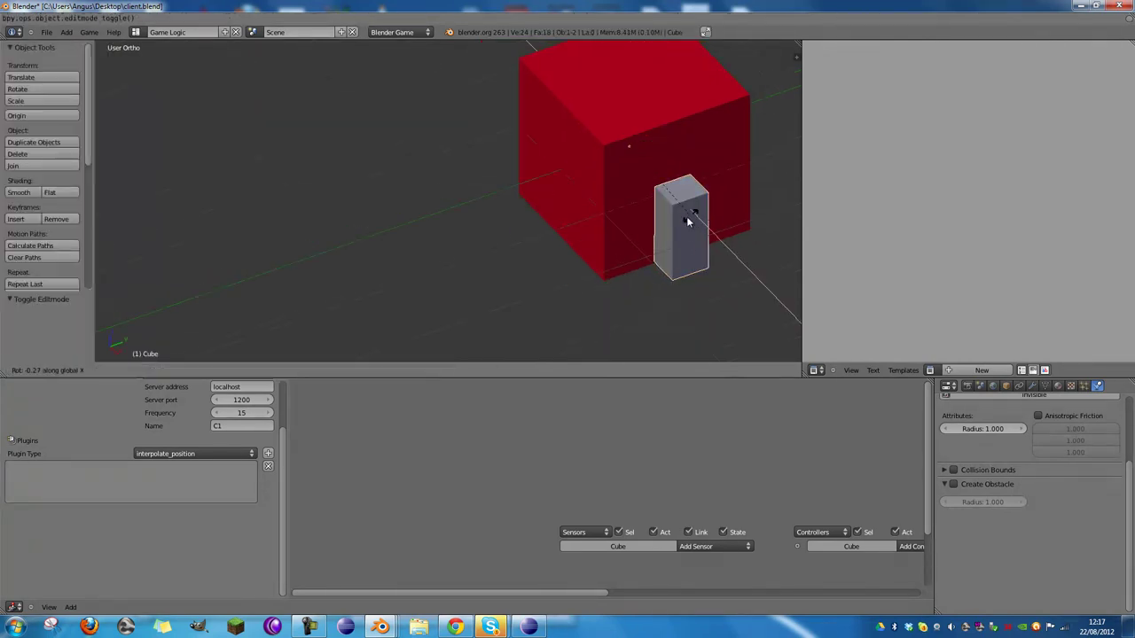
right_click(608, 214)
Step: Raise the pair of blocks along Z beside the Enemy cube
key("g")
key("z")
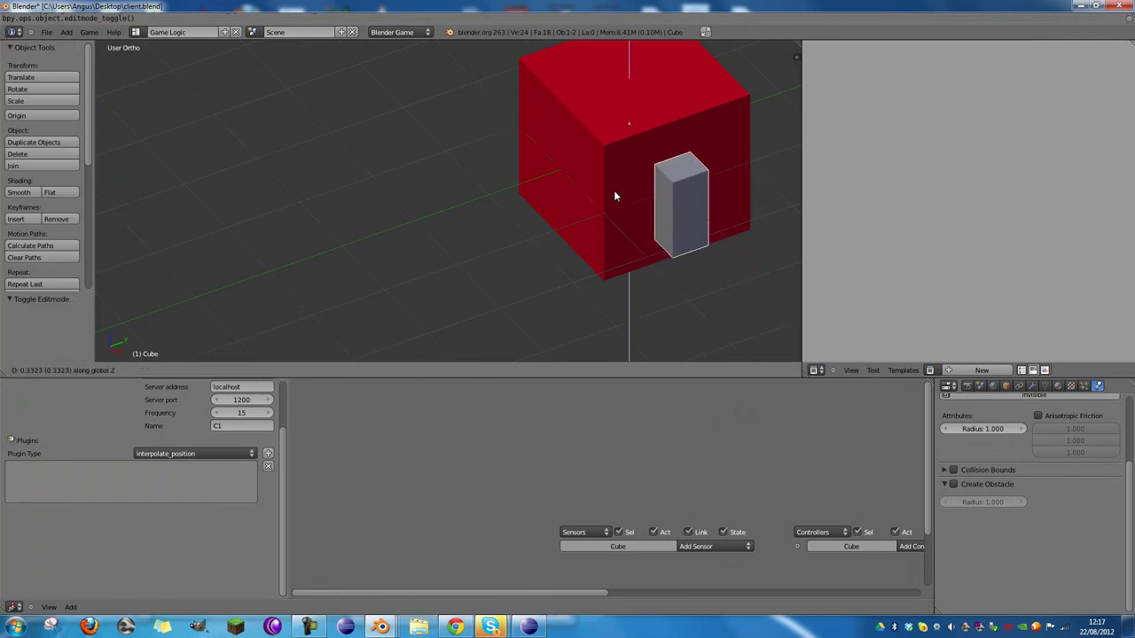
left_click(614, 181)
Step: Lengthen both blocks by selecting the bottom vertices of each and moving them down along Z
key("Tab")
key("a")
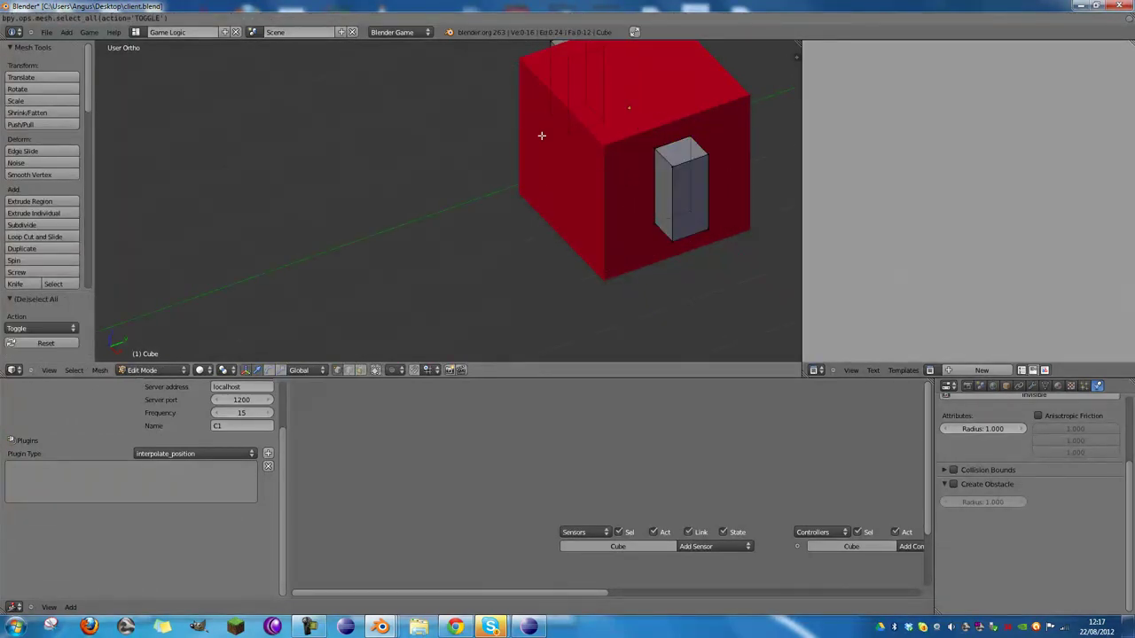
key("a")
left_click(557, 115)
key("a")
right_click(586, 112)
right_click(549, 117, "shift")
right_click(578, 123, "shift")
right_click(679, 223)
key("l")
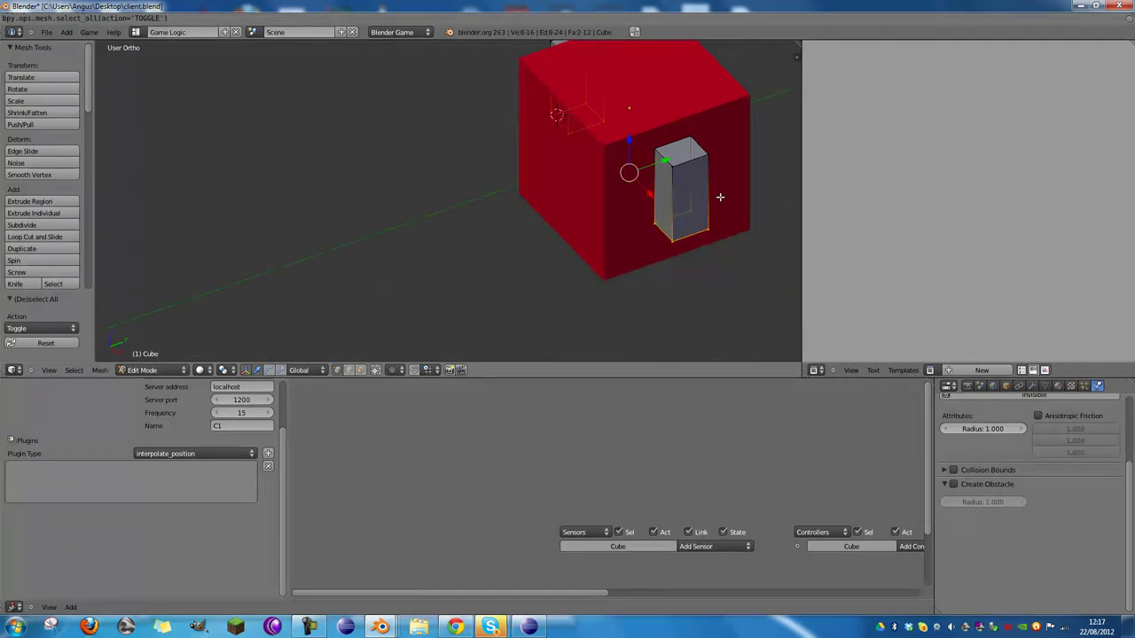
key("s")
right_click(719, 197)
key("g")
key("z")
left_click(724, 236)
key("Tab")
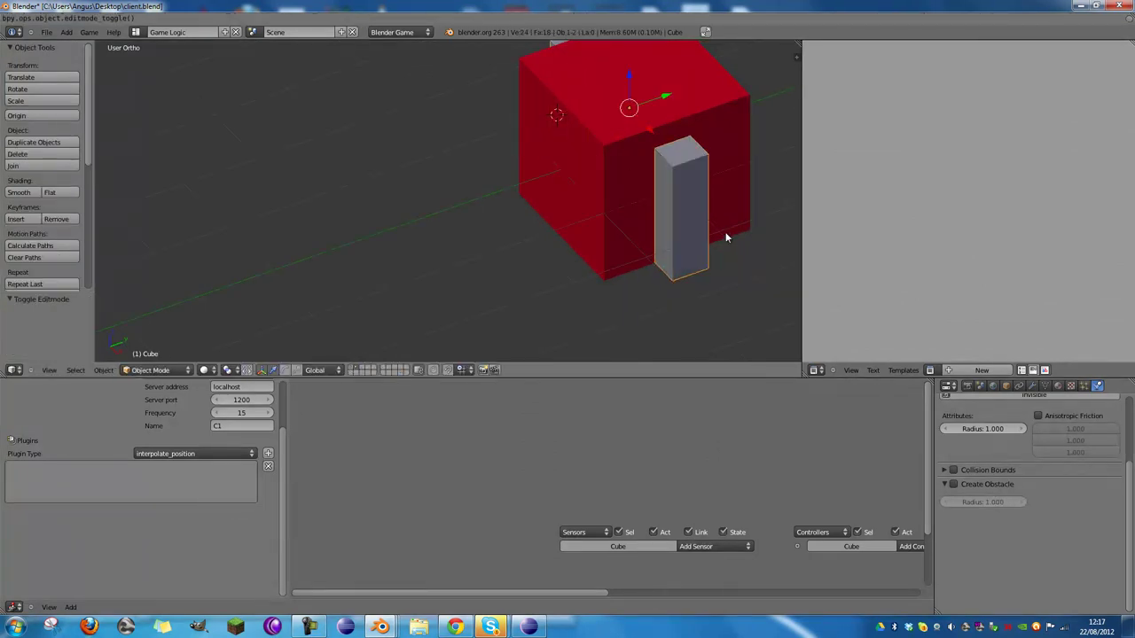
Step: Try rotating the lengthened pair of blocks about the global X axis
middle_click_drag(724, 236, 531, 233)
scroll(531, 233, "down", 4)
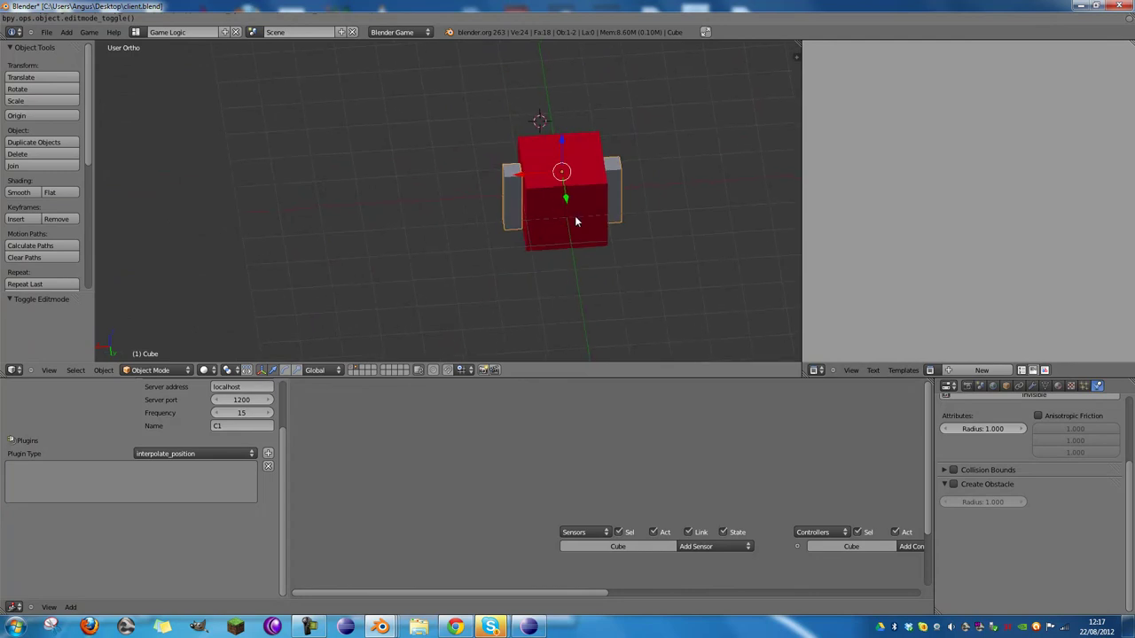
key("r")
key("x")
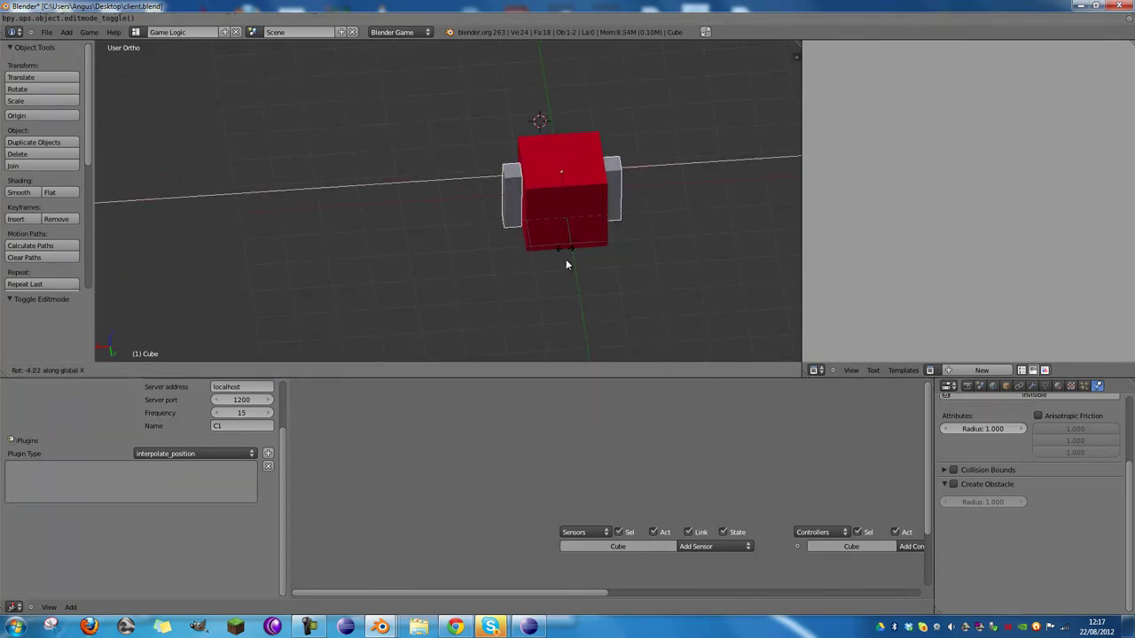
right_click(543, 175)
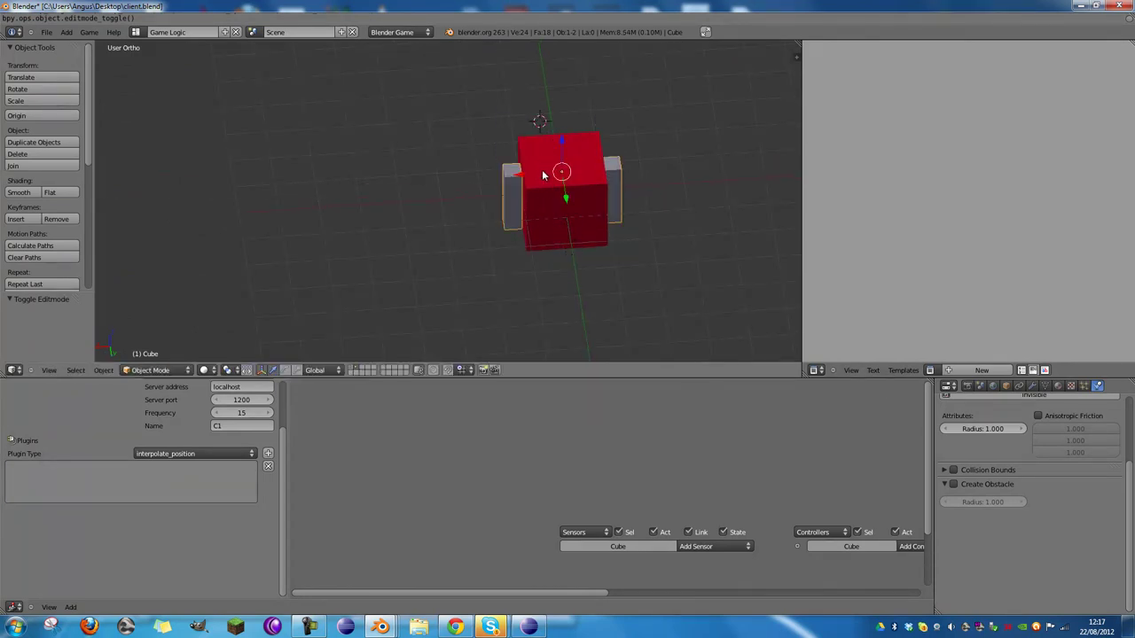
Step: Rotate the pair of blocks about the global X axis by about -107.7° so they point outward from the Enemy cube
middle_click_drag(527, 206, 567, 218)
scroll(567, 218, "up", 2)
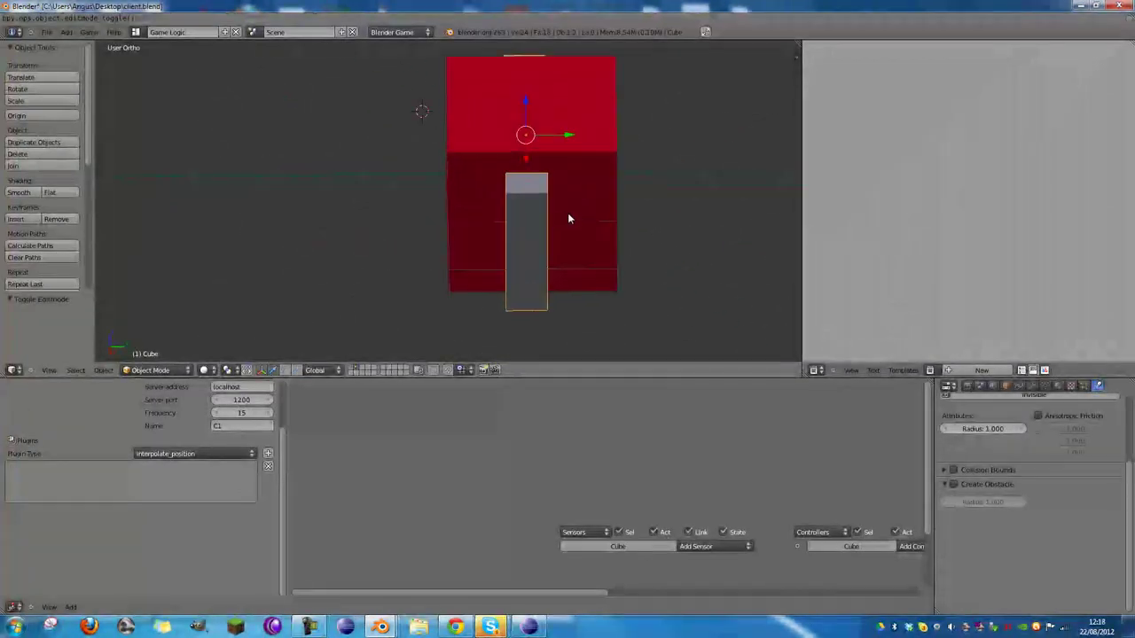
key("r")
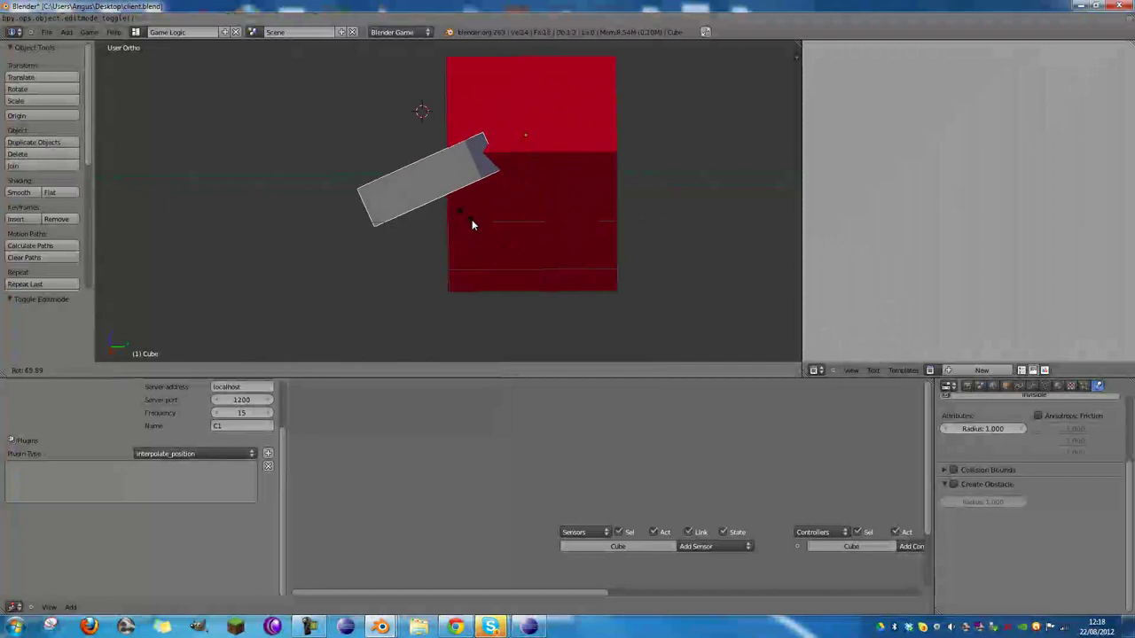
key("x")
left_click(406, 162)
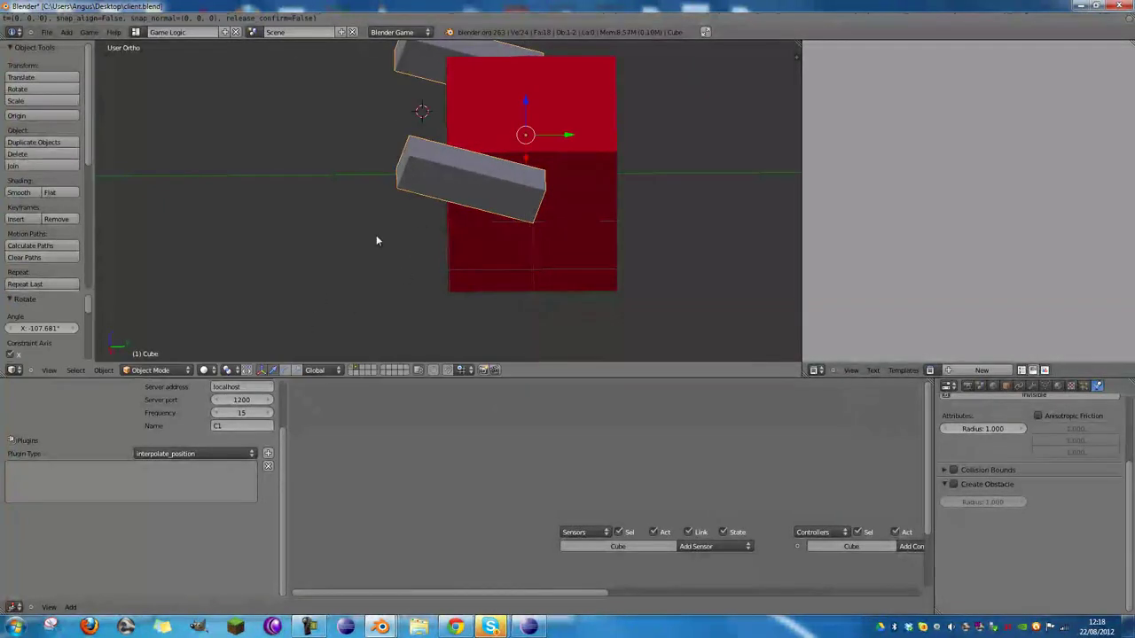
Step: Try inserting a location keyframe for the rotated pair of blocks
key("i")
left_click(403, 222)
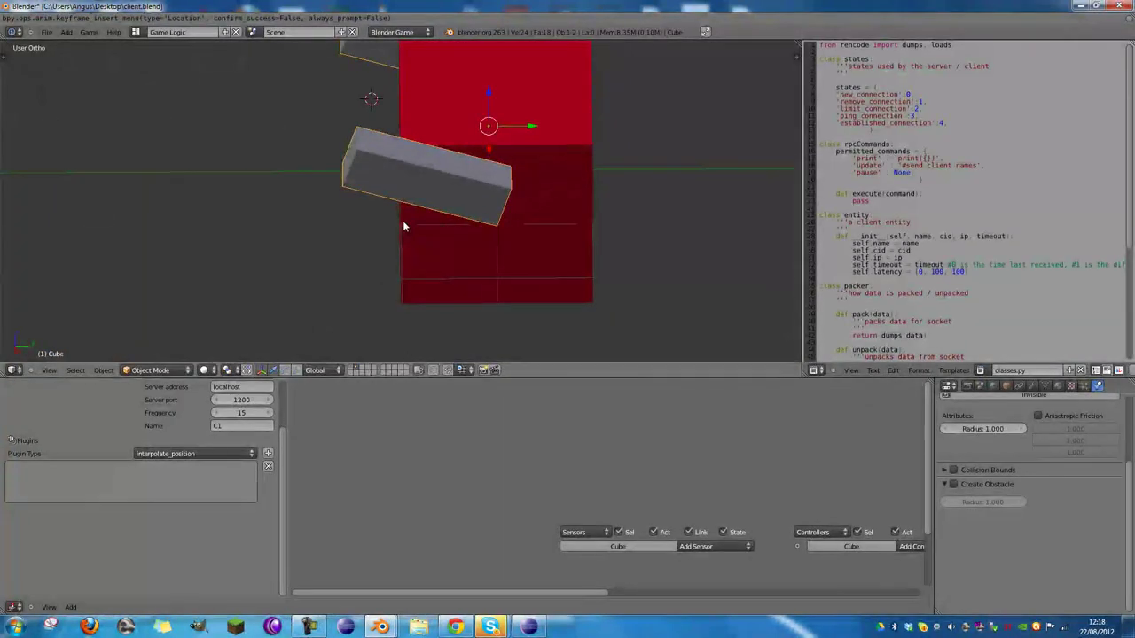
key("r")
right_click(402, 222)
Step: Insert a rotation keyframe for the pair of blocks in their raised pose
scroll(494, 195, "up", 1)
key("i")
left_click(472, 213)
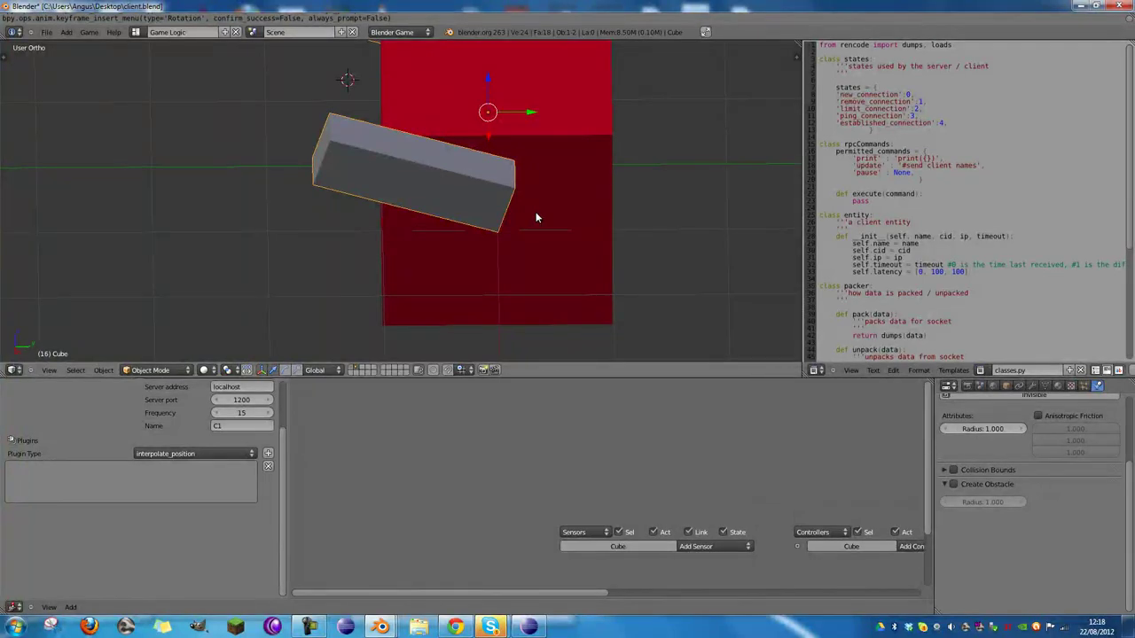
Step: Swing the blocks downward about the global X axis and insert a rotation keyframe at frame 20
key("r")
key("x")
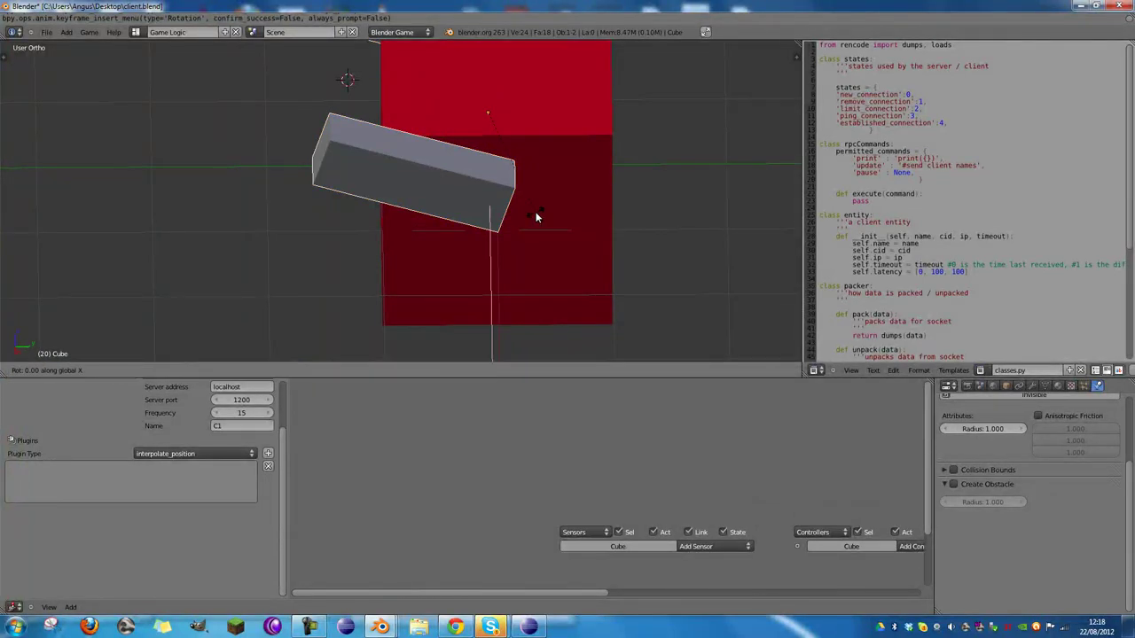
left_click(523, 125)
key("i")
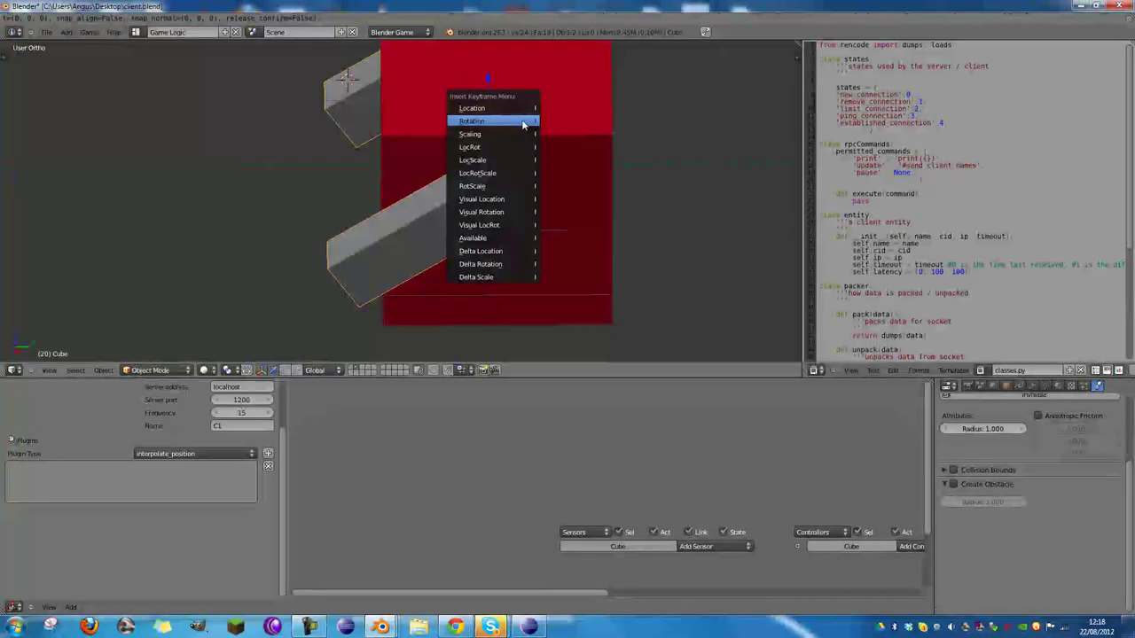
left_click(522, 126)
Step: Step back through the frames and play the animation to check the blocks' swing
key("Left")
key("Left")
key("Left")
key("Left")
key("Left")
key("Left")
key("Left")
key("Left")
key("Left")
key("Left")
key("Left")
key("Left")
key("Left")
key("Left")
key("Left")
key("Left")
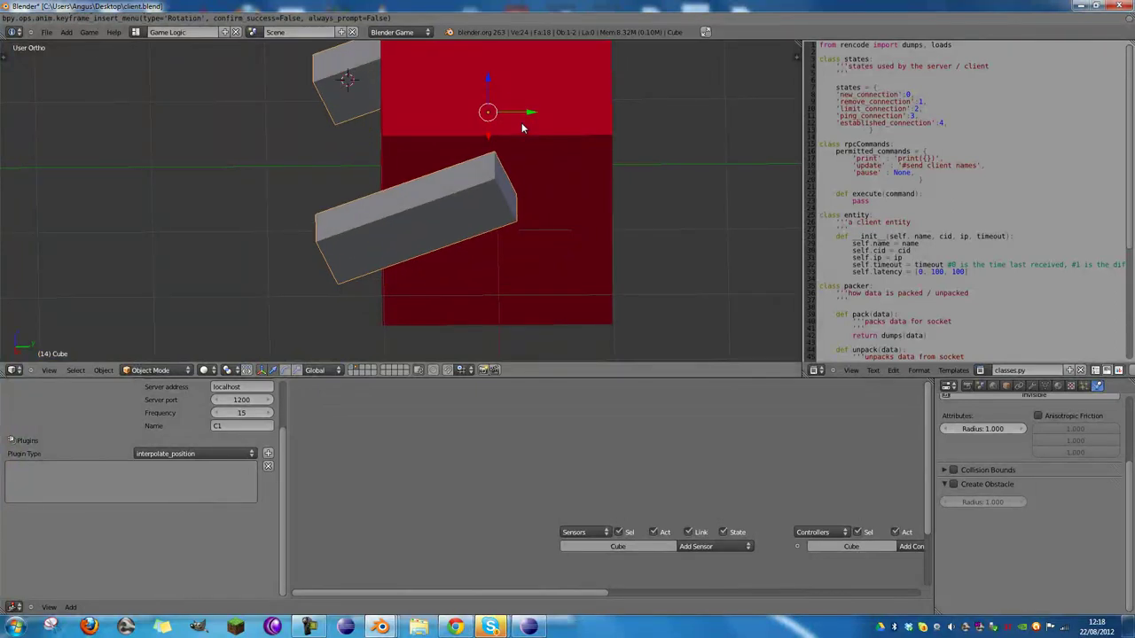
key("alt+a")
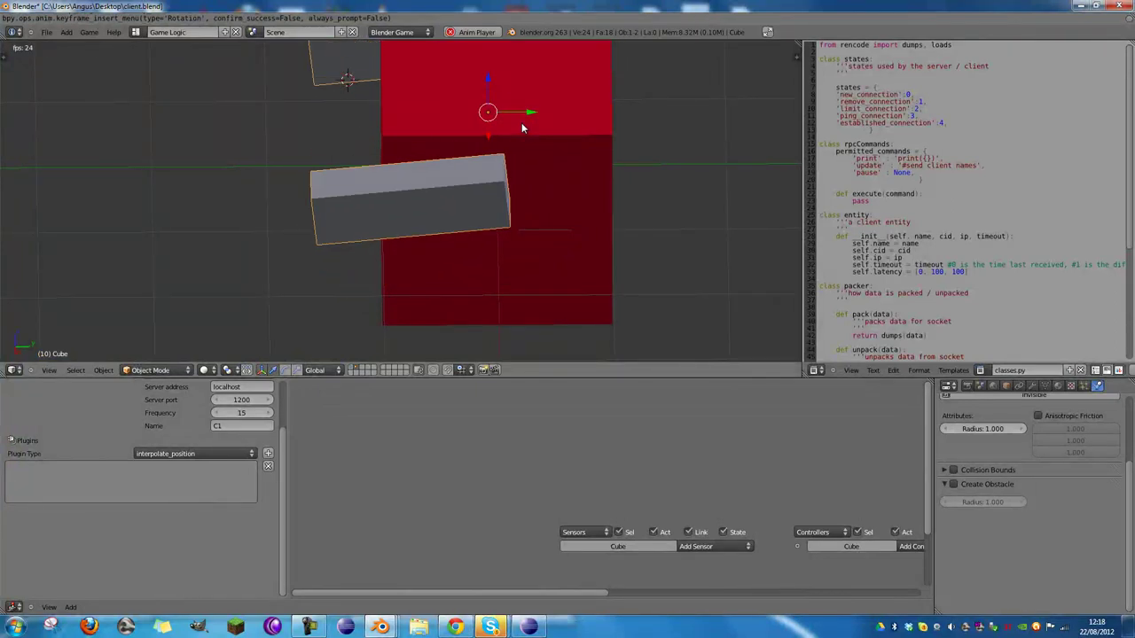
key("Escape")
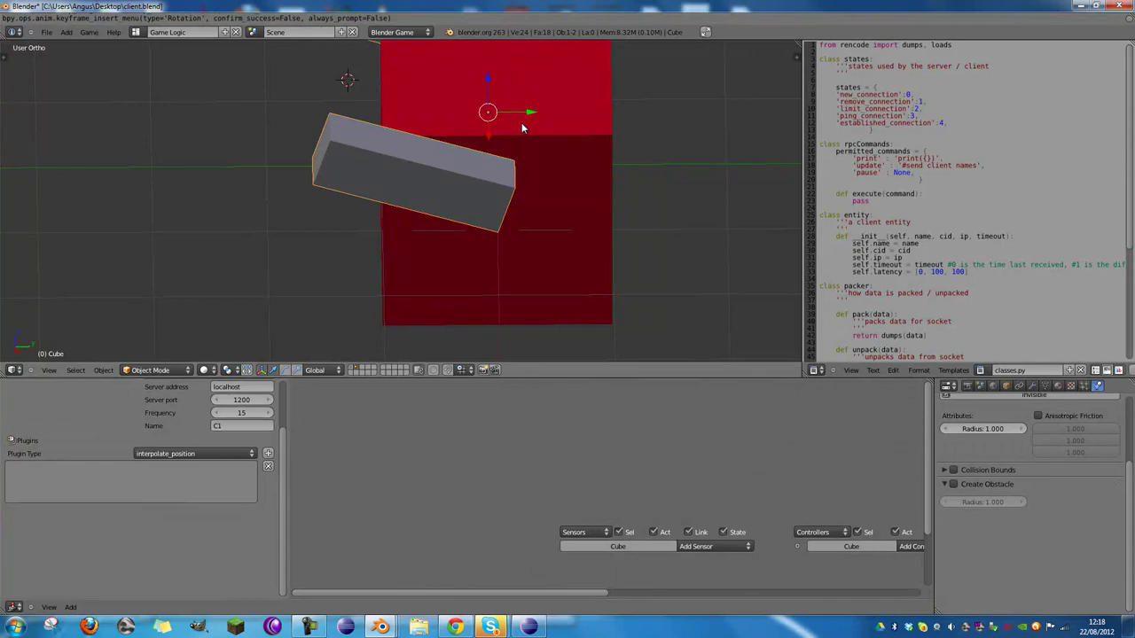
Step: Add an Action actuator to the blocks' Cube object
scroll(550, 310, "down", 6)
scroll(692, 543, "up", 1)
middle_click_drag(687, 532, 415, 432)
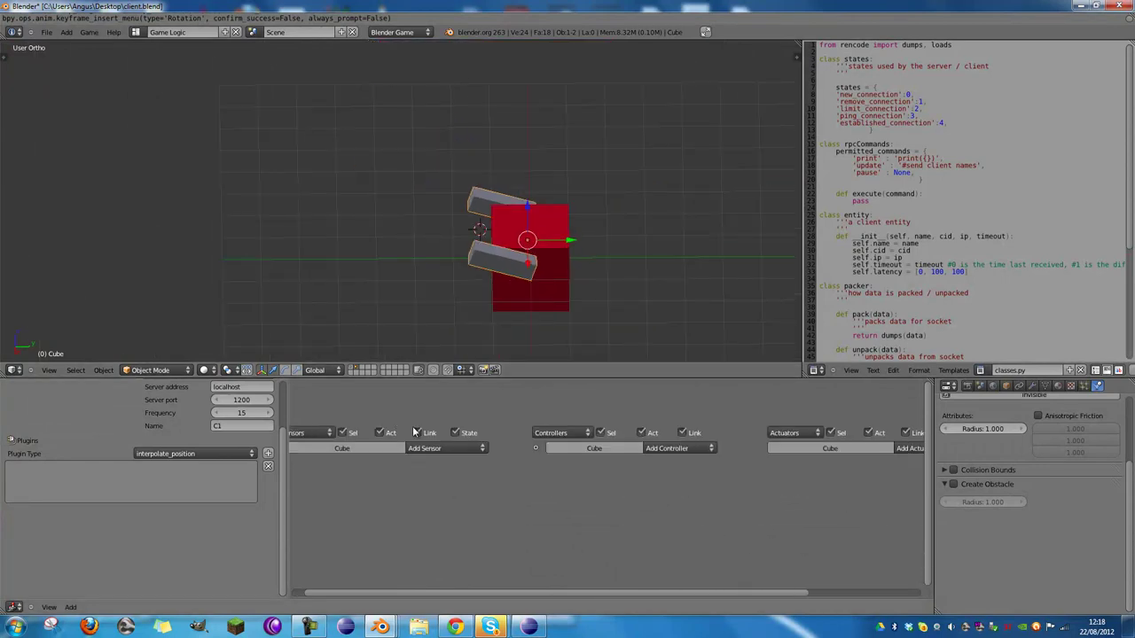
scroll(873, 452, "down", 3)
left_click(912, 451)
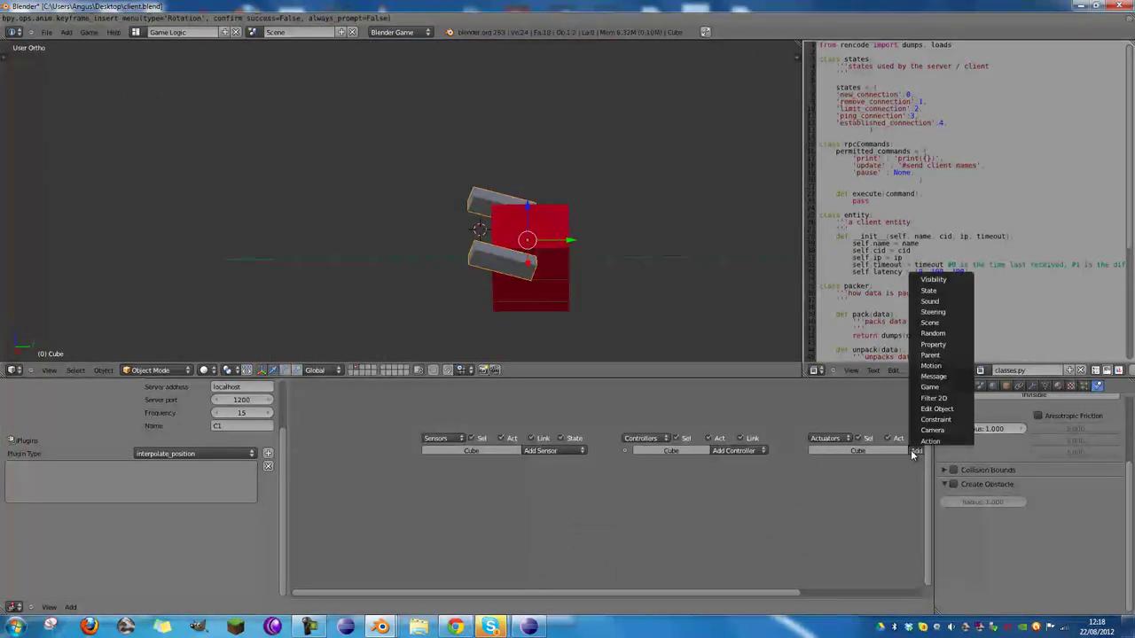
left_click(926, 441)
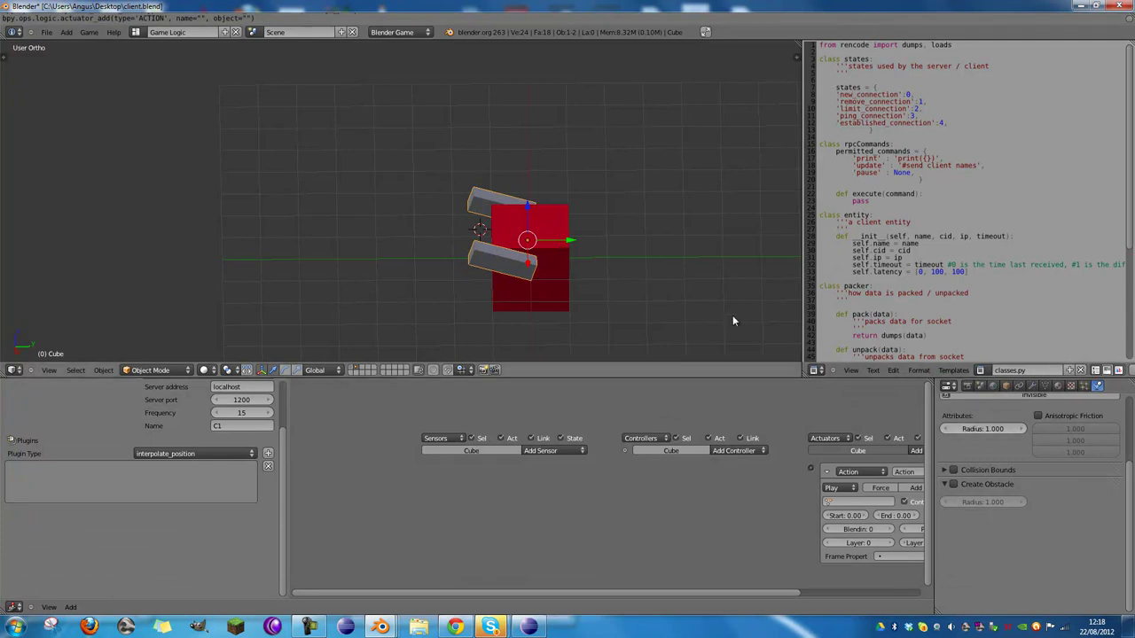
Step: Switch the text editor area to the DopeSheet's Action Editor and give CubeAction a fake user
left_click(814, 370)
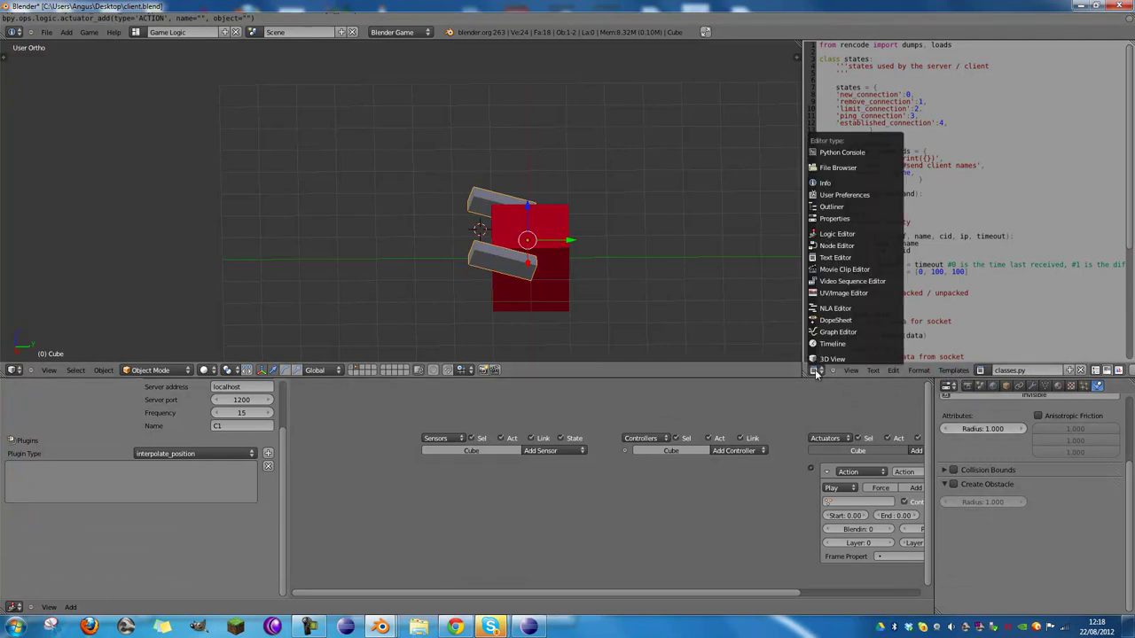
left_click(836, 320)
left_click(1006, 371)
left_click(995, 351)
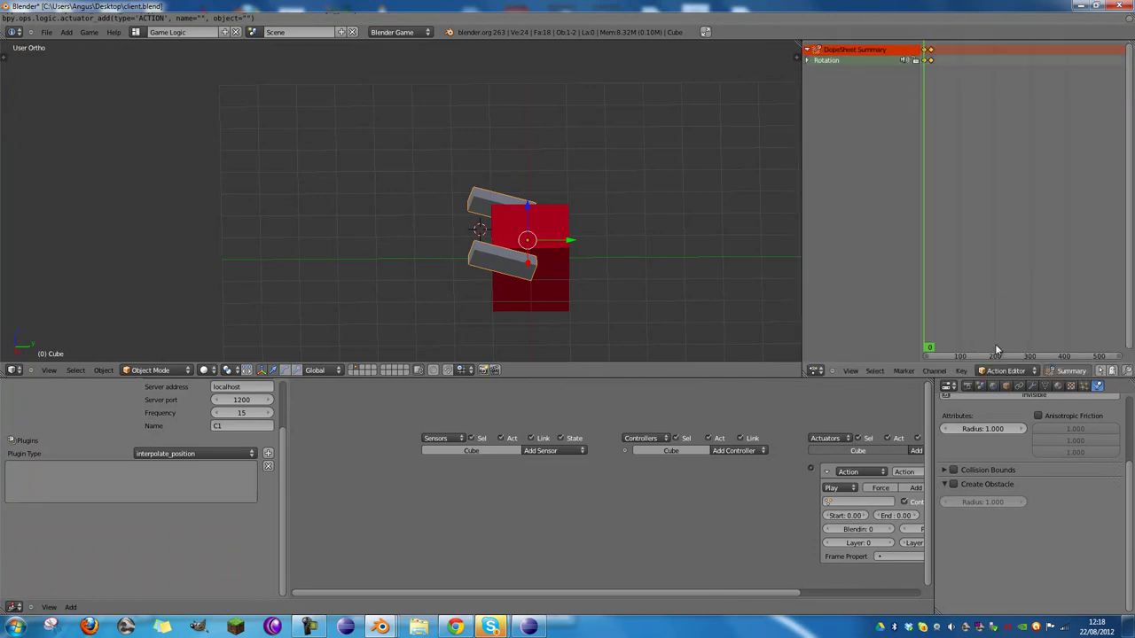
scroll(1008, 369, "down", 5)
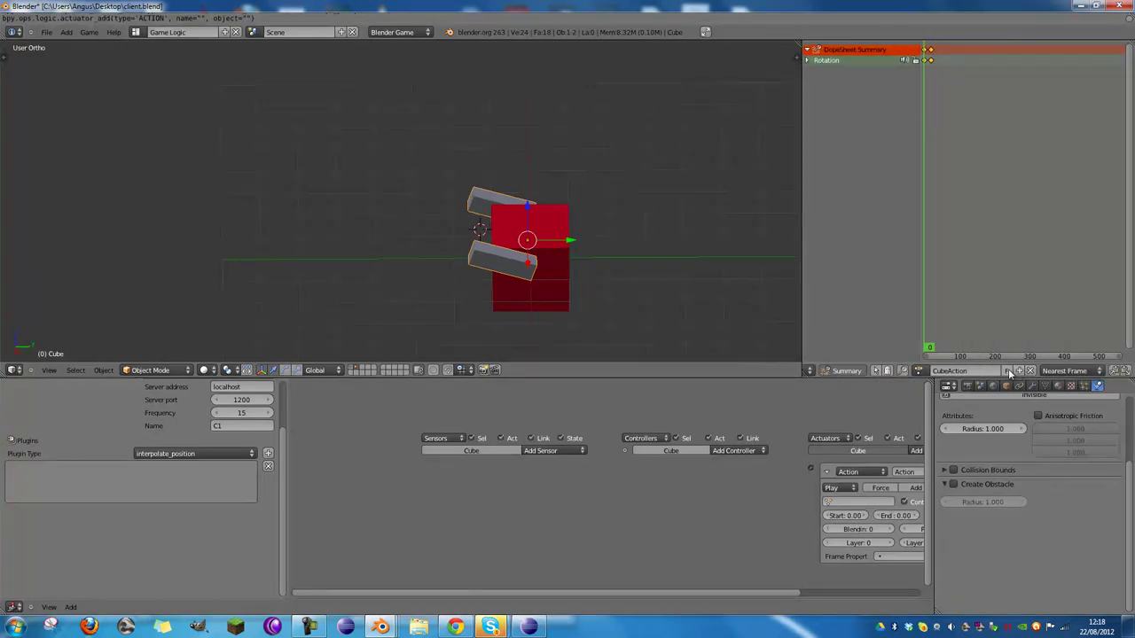
left_click(1007, 370)
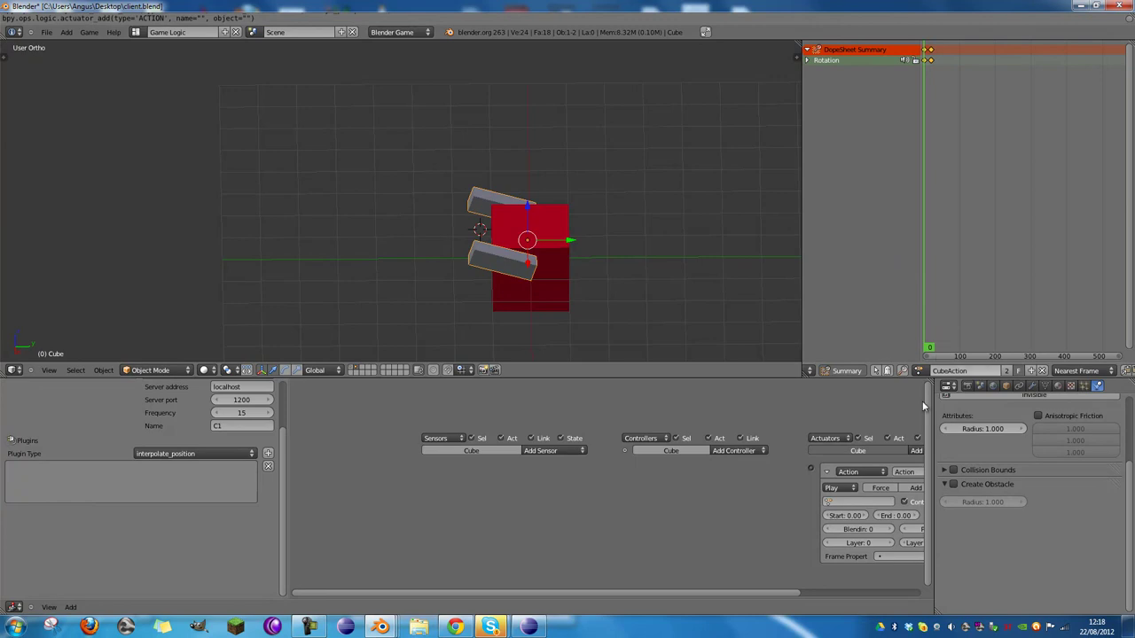
Step: Configure the Action actuator to play CubeAction with end frame 20 in Ping Pong mode
left_click(873, 502)
left_click(874, 515)
middle_click_drag(861, 507, 799, 495)
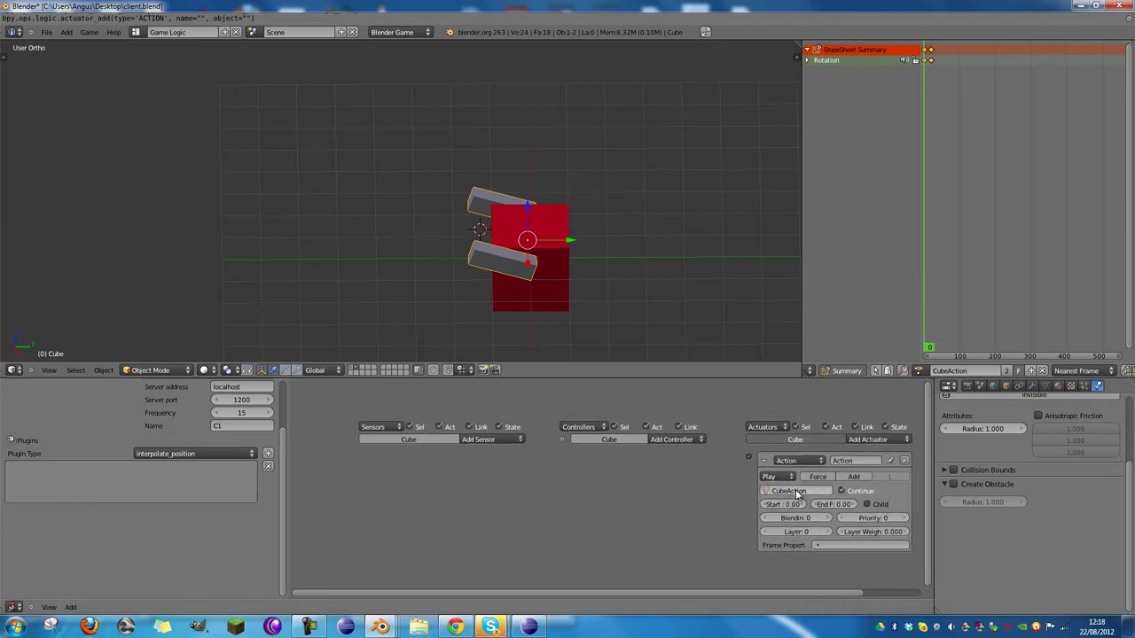
left_click(836, 501)
left_click(839, 498)
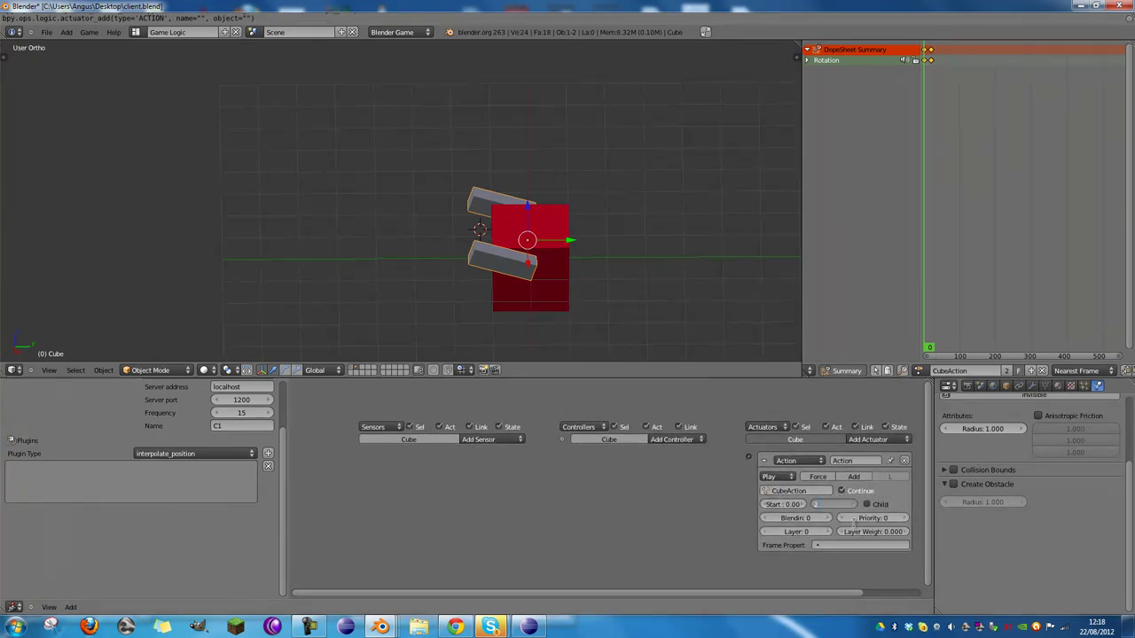
type("20.00")
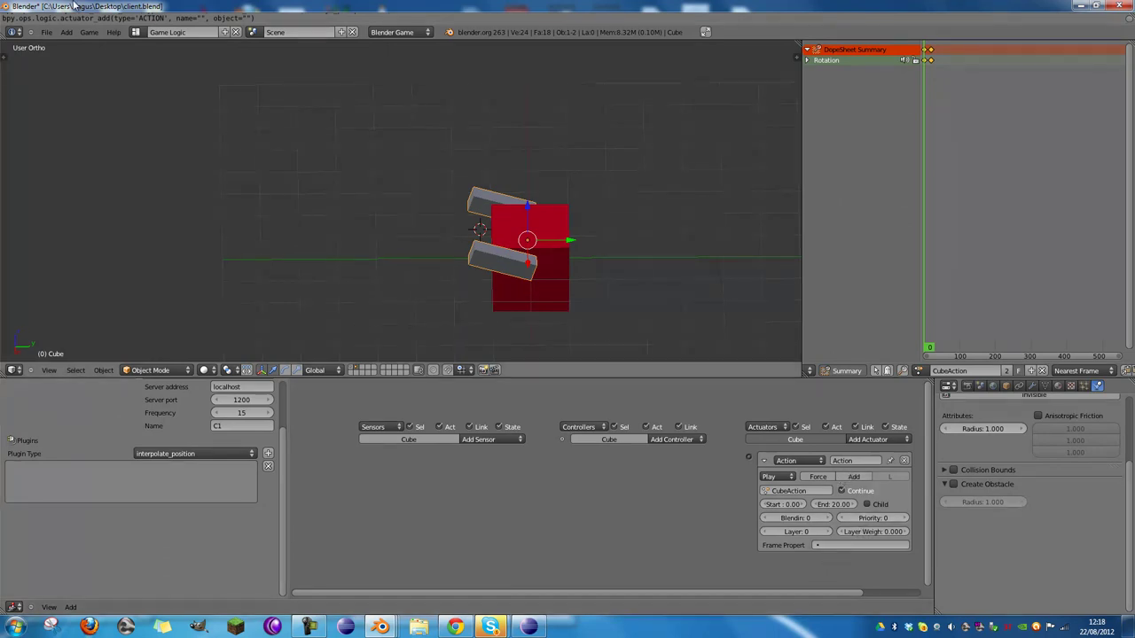
left_click(774, 477)
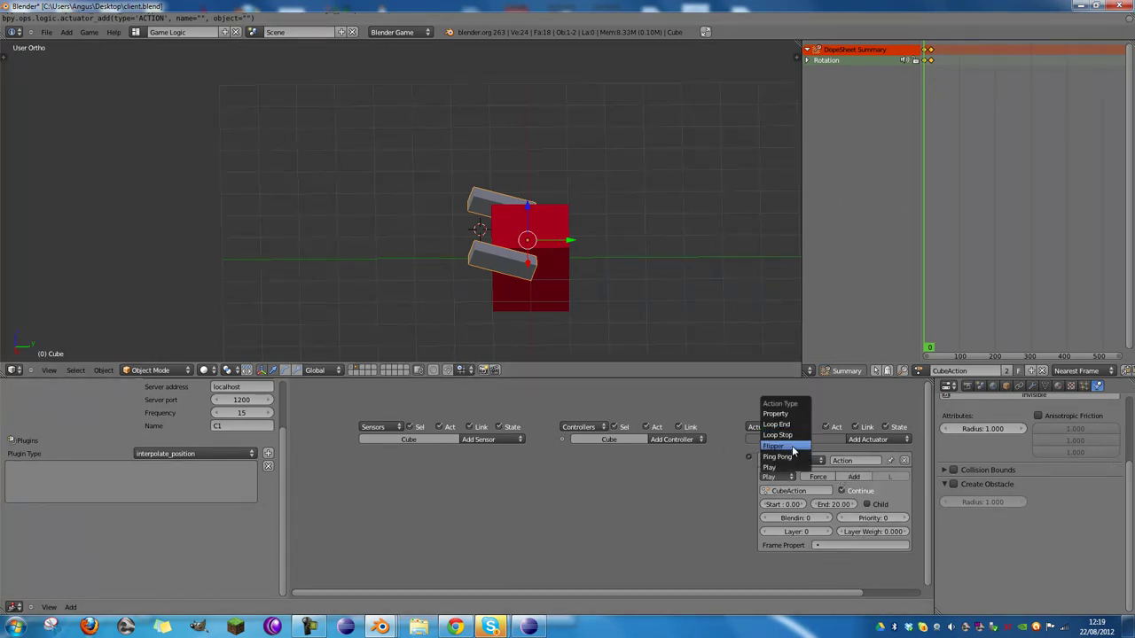
left_click(788, 457)
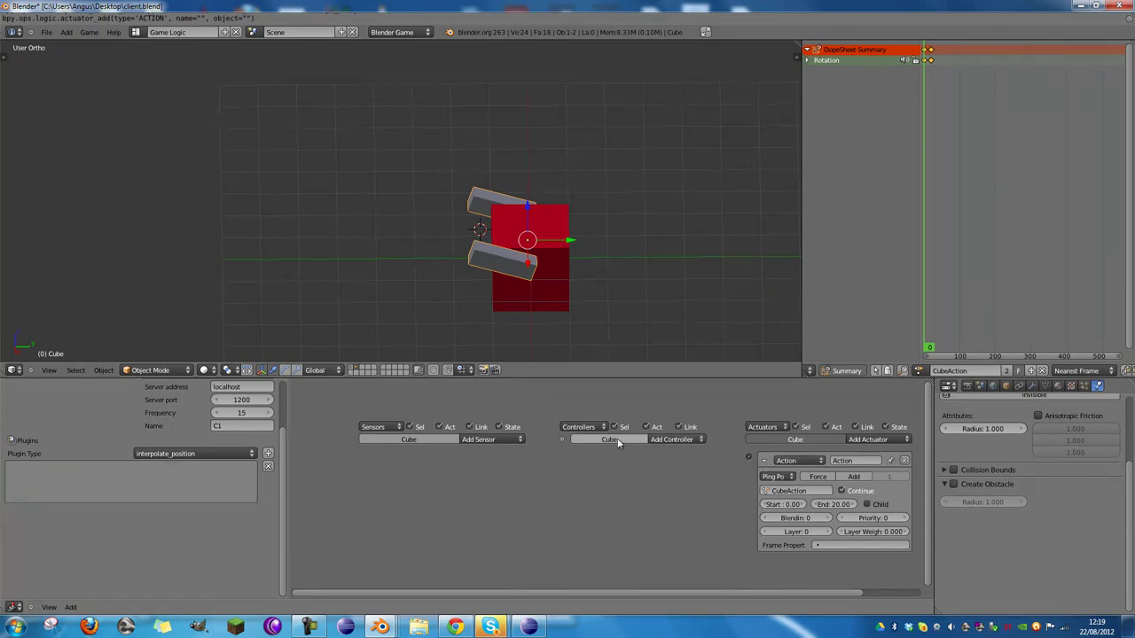
Step: Add an And controller to the Cube and link it to the Action actuator
left_click(518, 440)
left_click(674, 440)
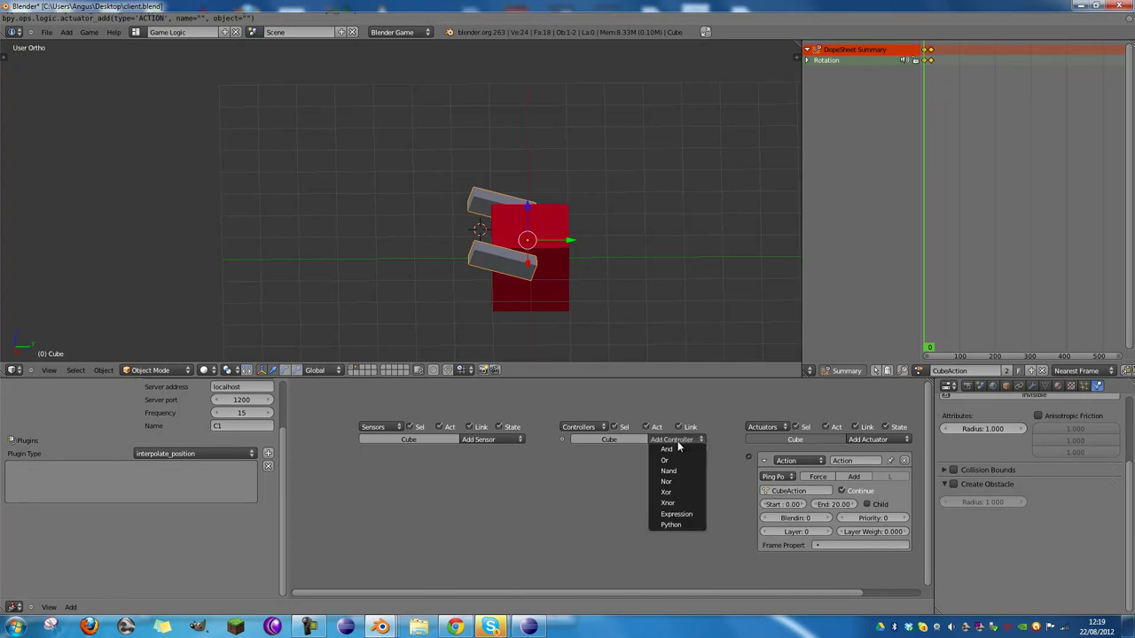
left_click(681, 449)
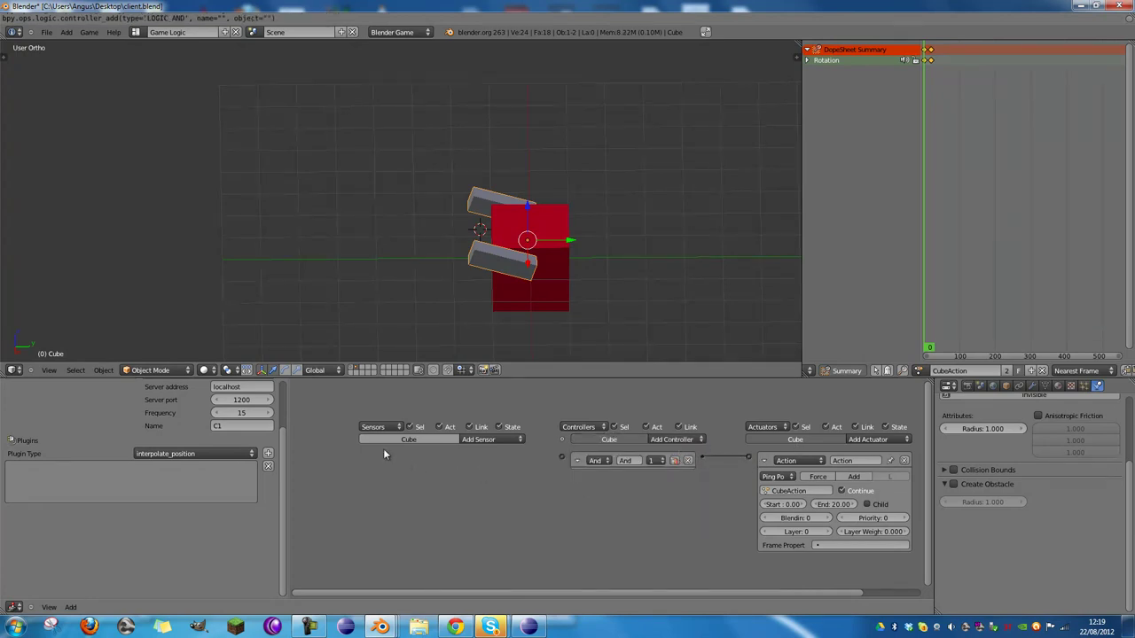
scroll(383, 449, "down", 3)
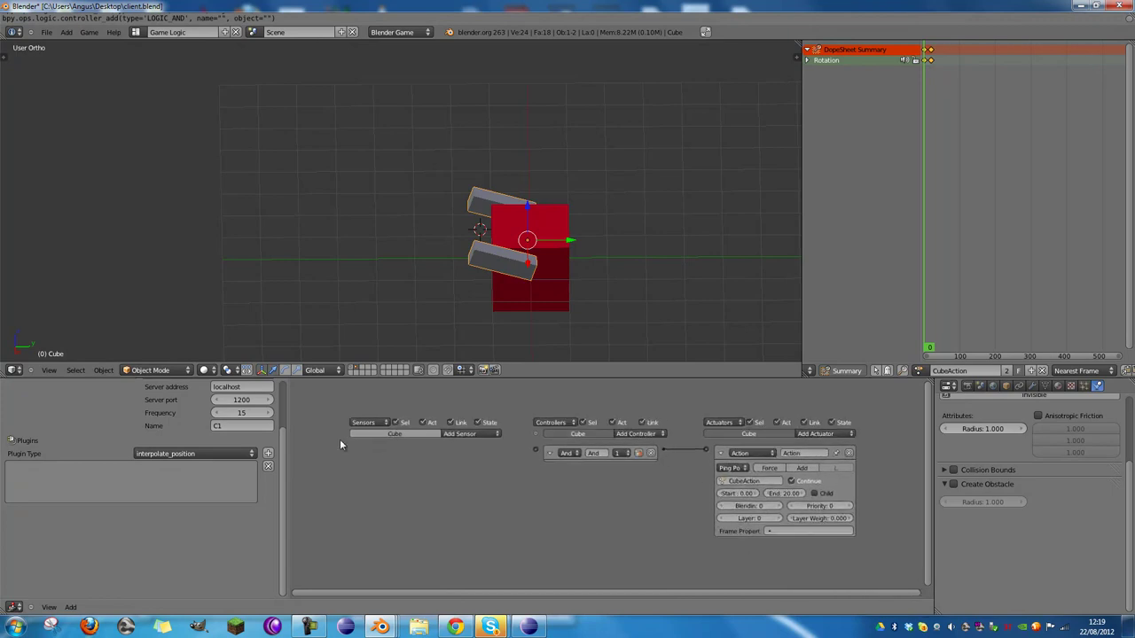
Step: Select the blocks and the Enemy cube together, with Enemy as the active object
right_click(491, 312)
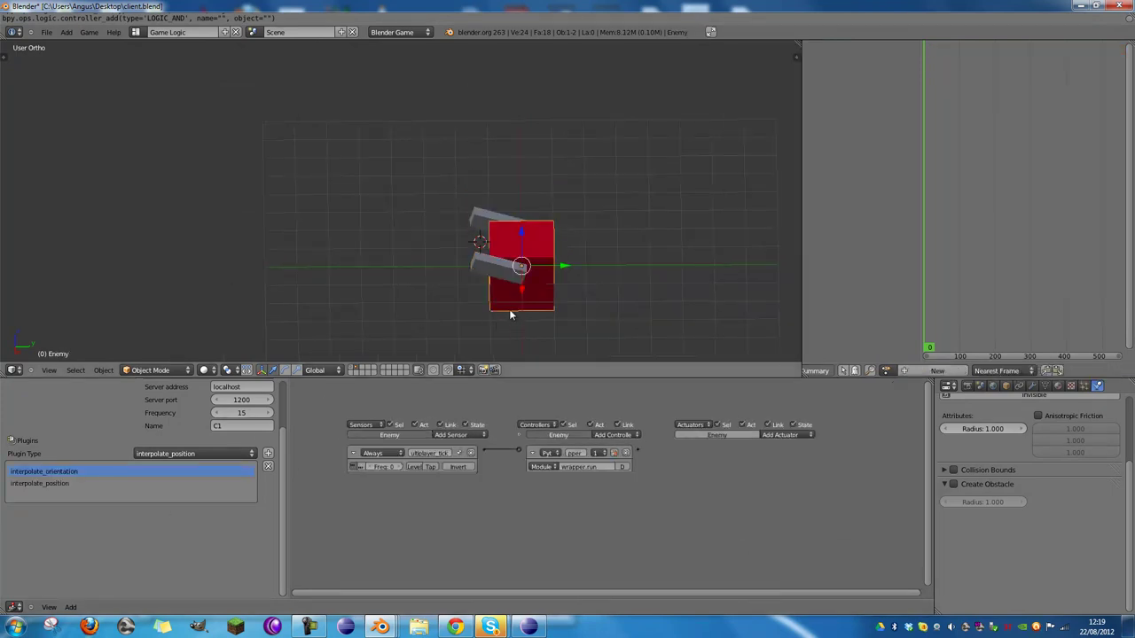
right_click(504, 270)
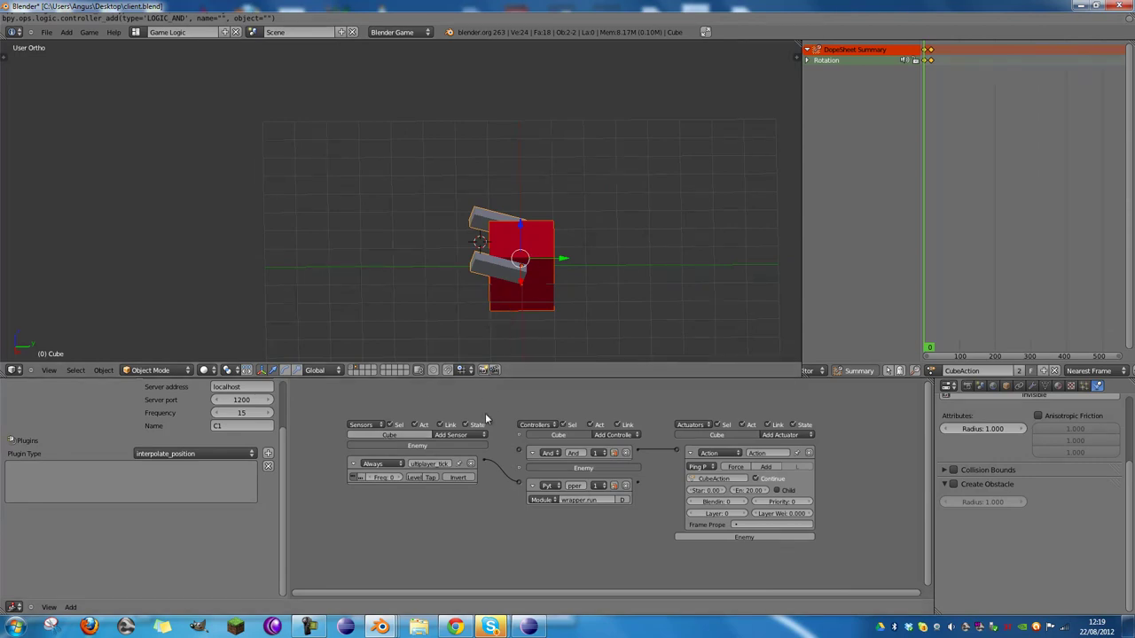
right_click(539, 303)
Step: Collapse the Multiplayer settings, expand the game properties and add a new Float property to Enemy
scroll(199, 455, "up", 3)
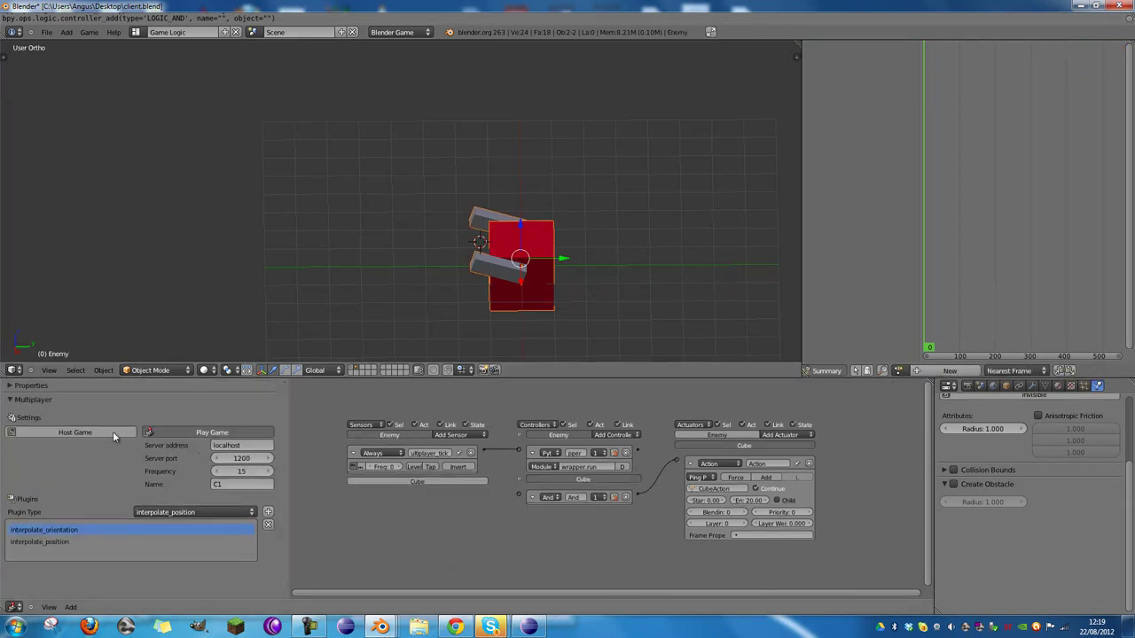
left_click(31, 399)
left_click(15, 388)
left_click(148, 403)
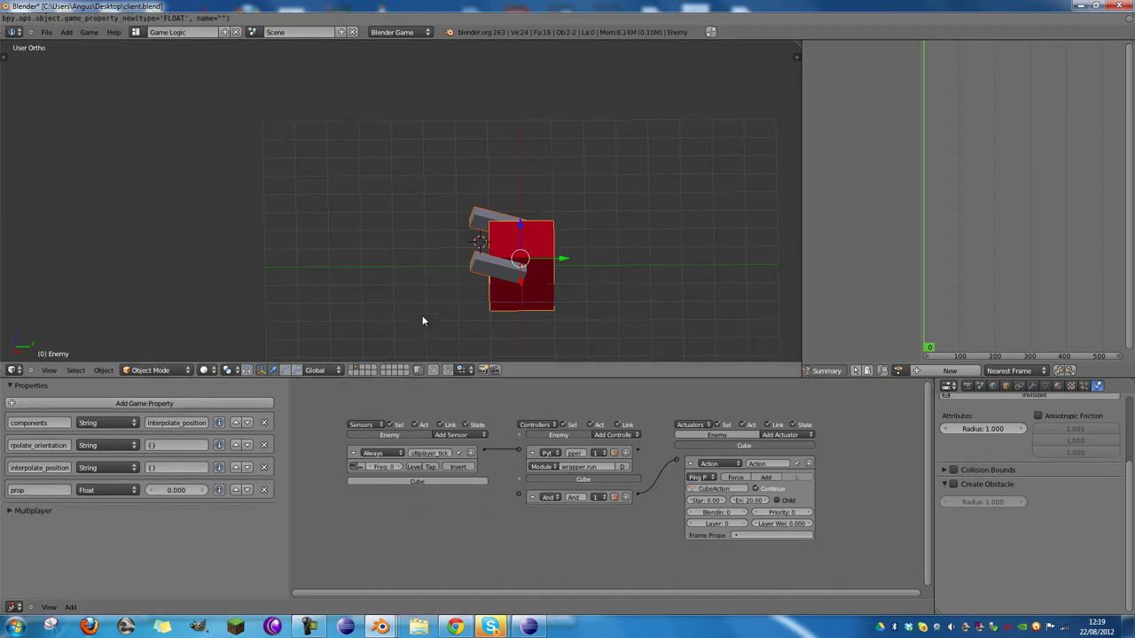
Step: Name Enemy's new game property walking and change its type to Boolean
left_click(36, 491)
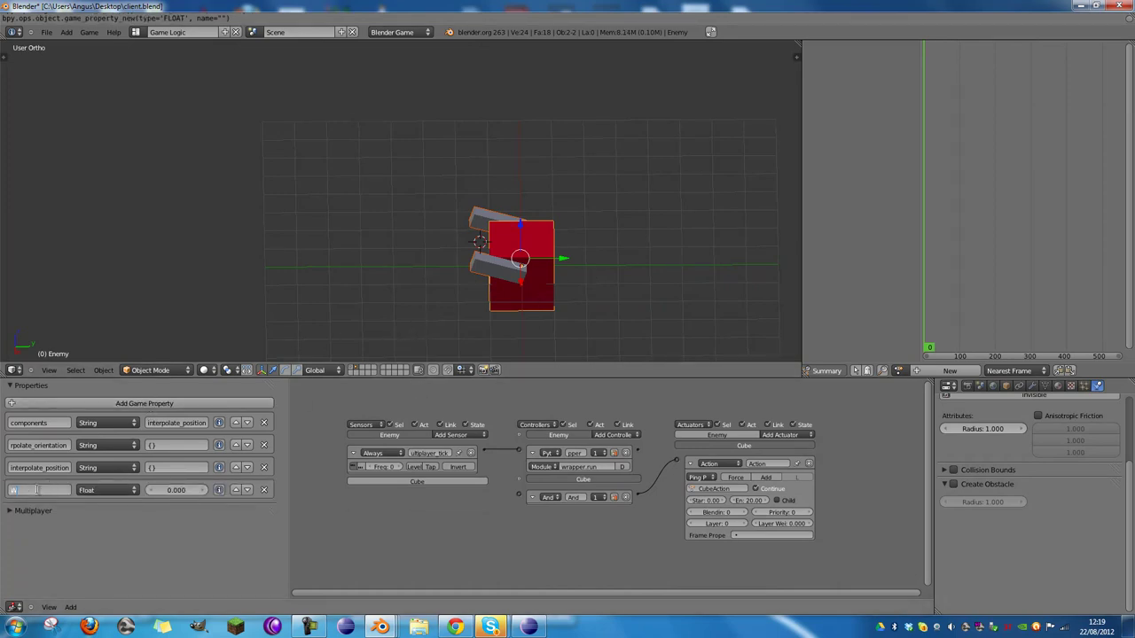
type("WALKIN")
key("Caps_Lock")
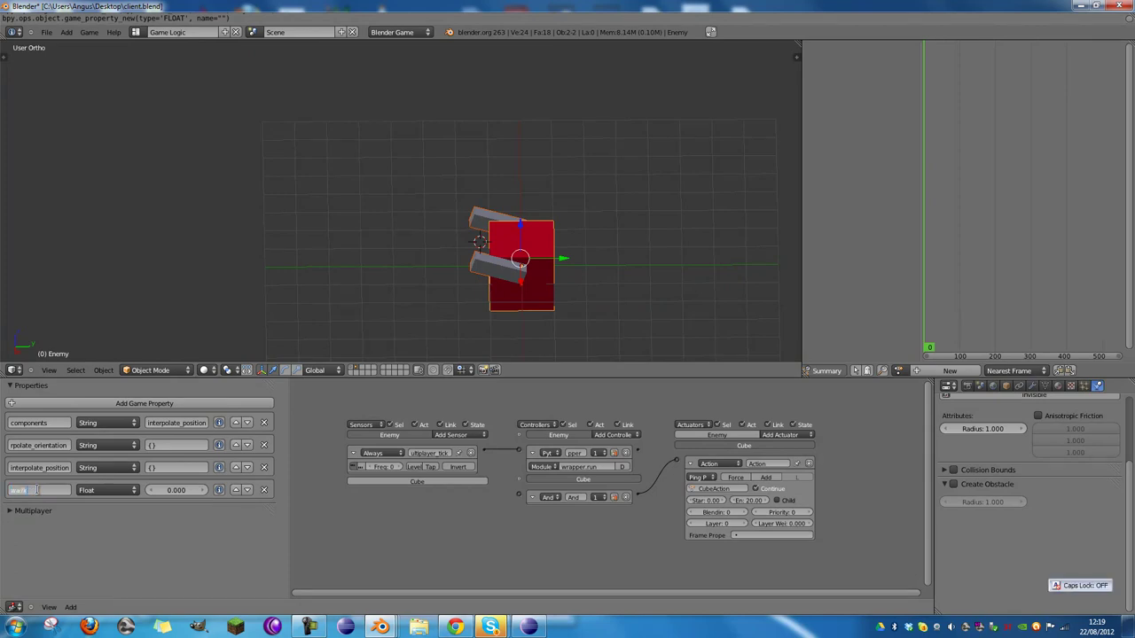
type("walking")
key("Return")
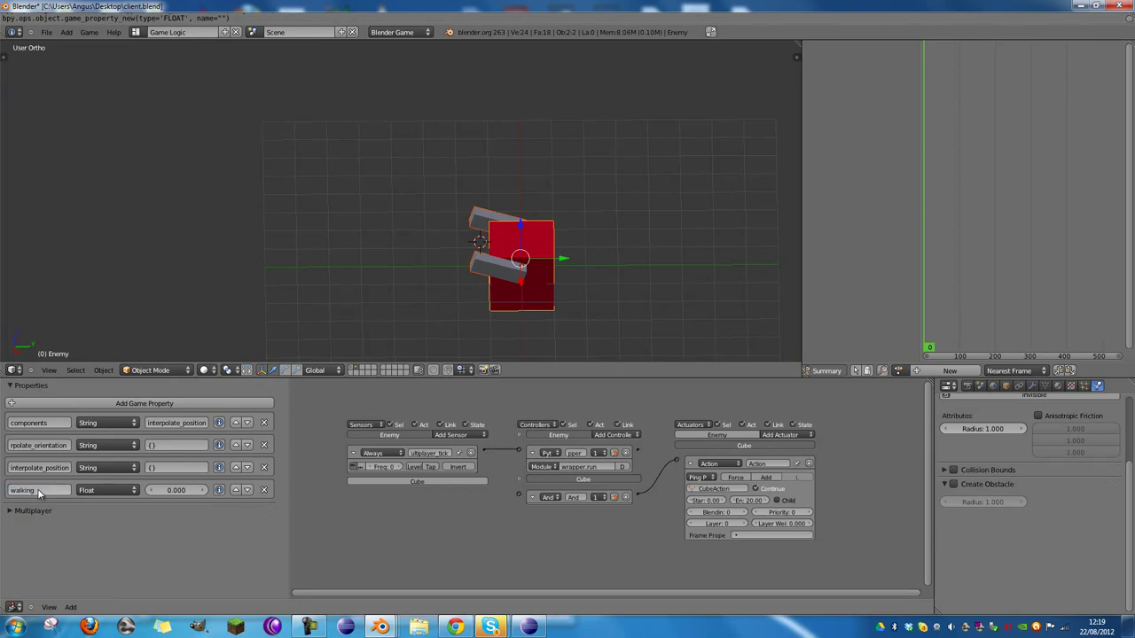
left_click(124, 491)
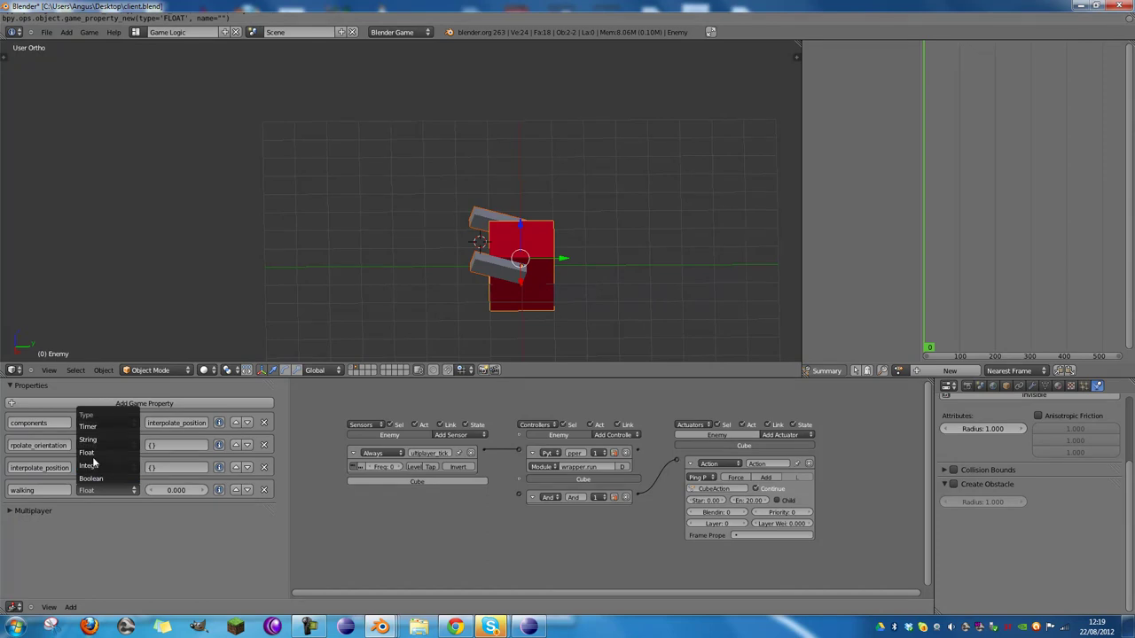
left_click(103, 479)
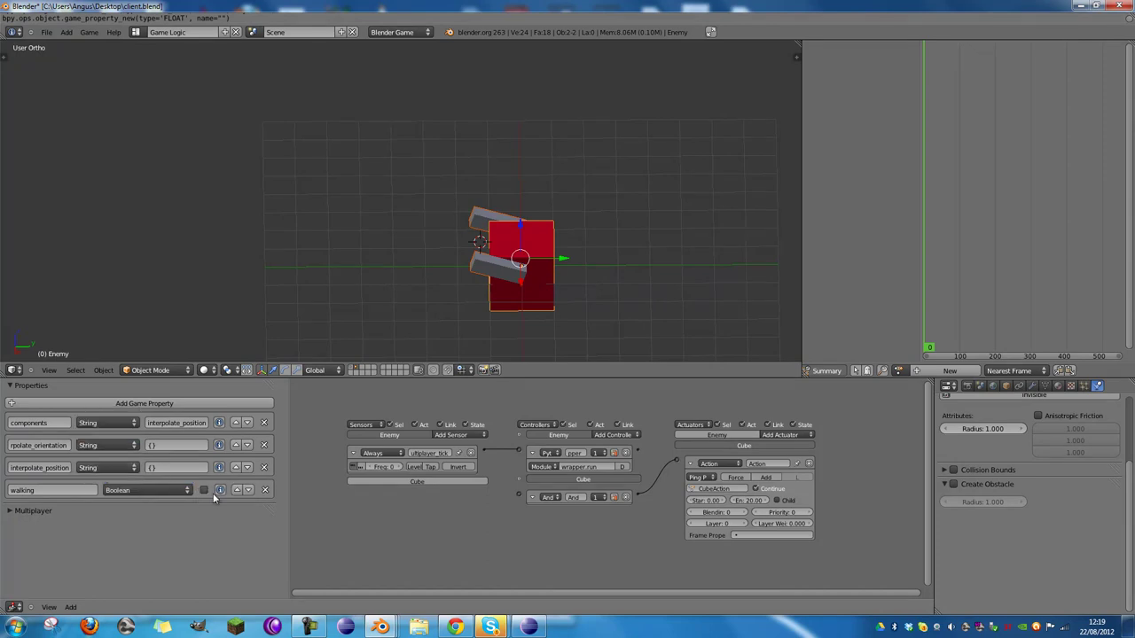
Step: Add a Property sensor to Enemy with the Equal evaluation type
left_click(474, 434)
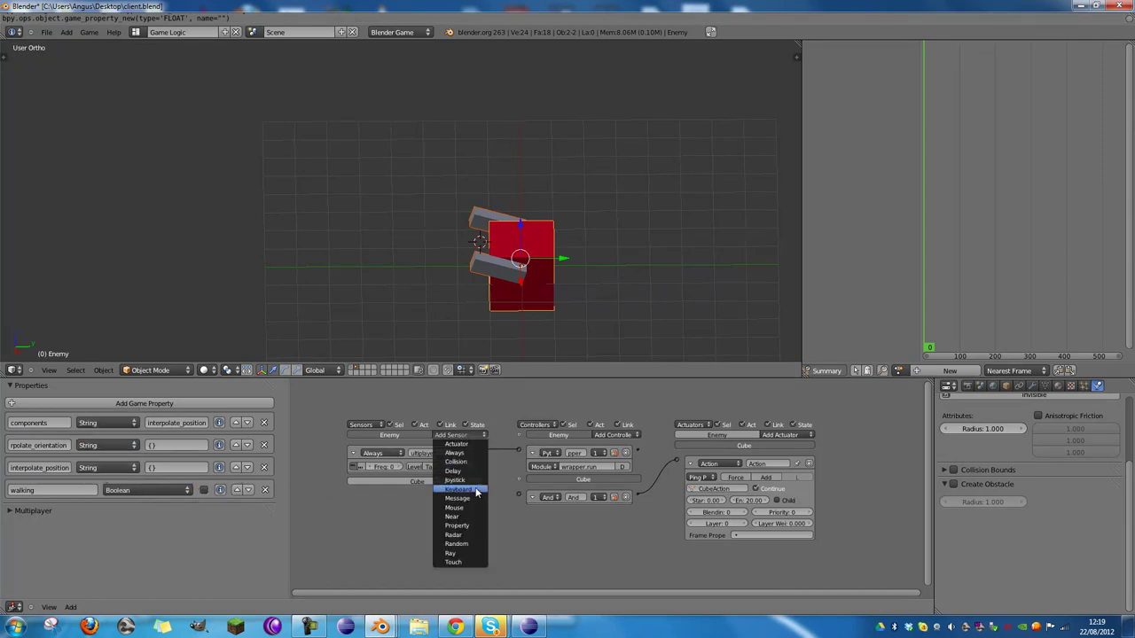
left_click(469, 529)
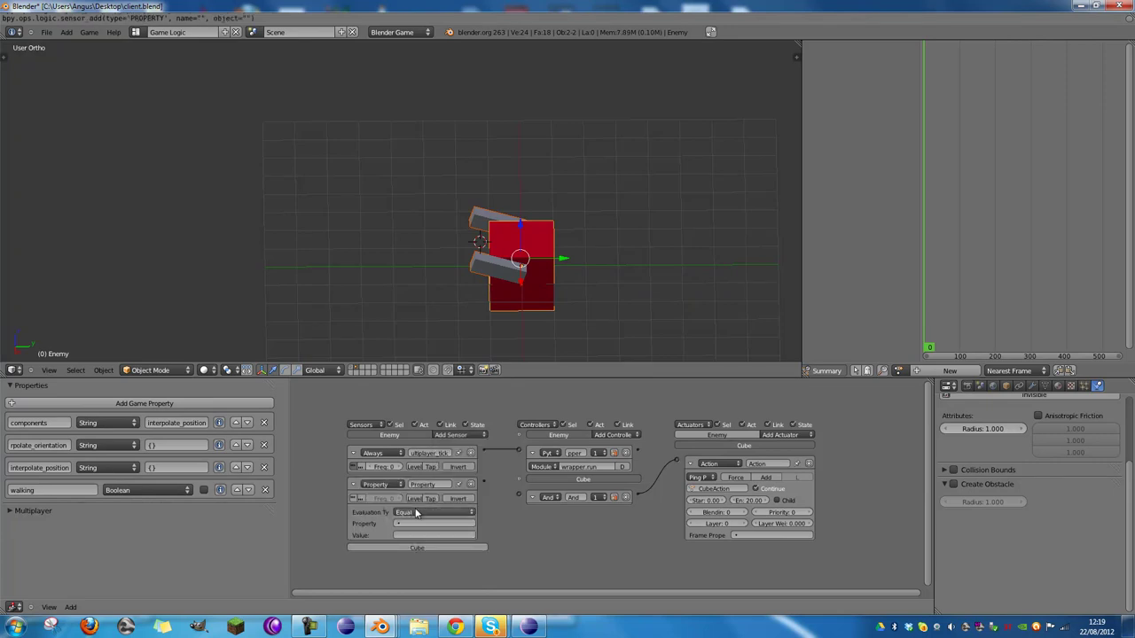
left_click(416, 512)
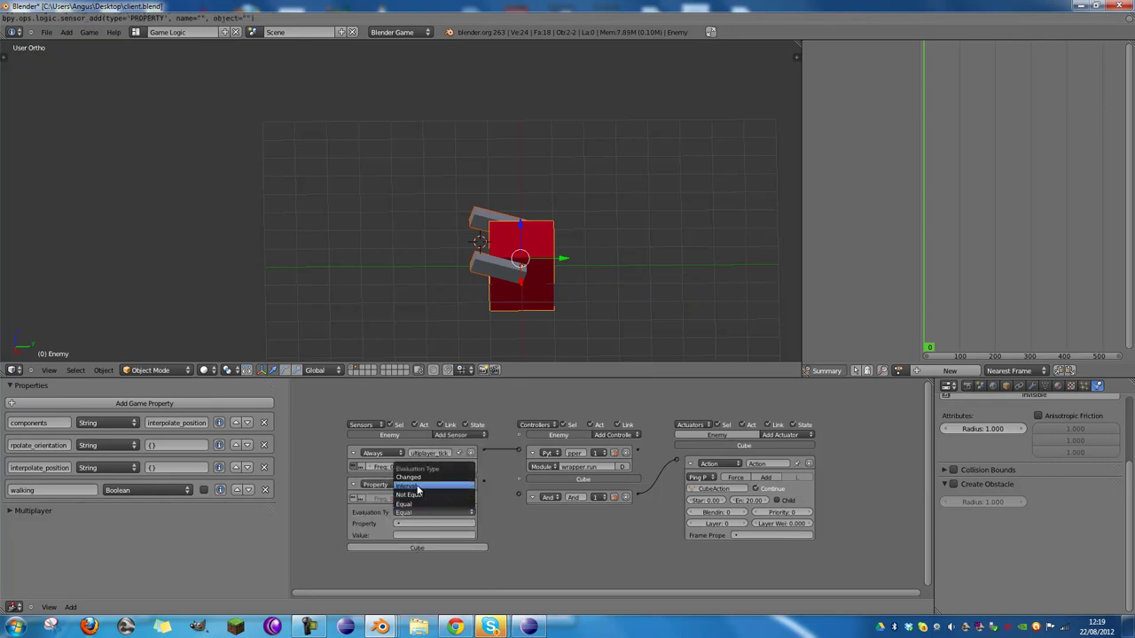
left_click(418, 491)
middle_click_drag(500, 506, 451, 458)
left_click(406, 467)
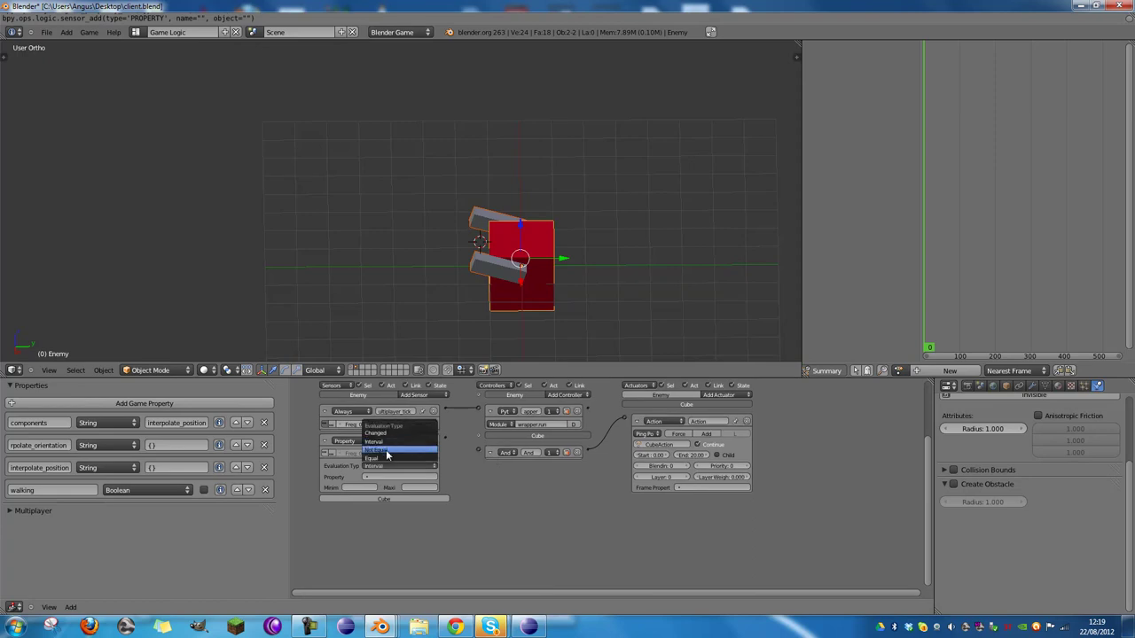
left_click(380, 458)
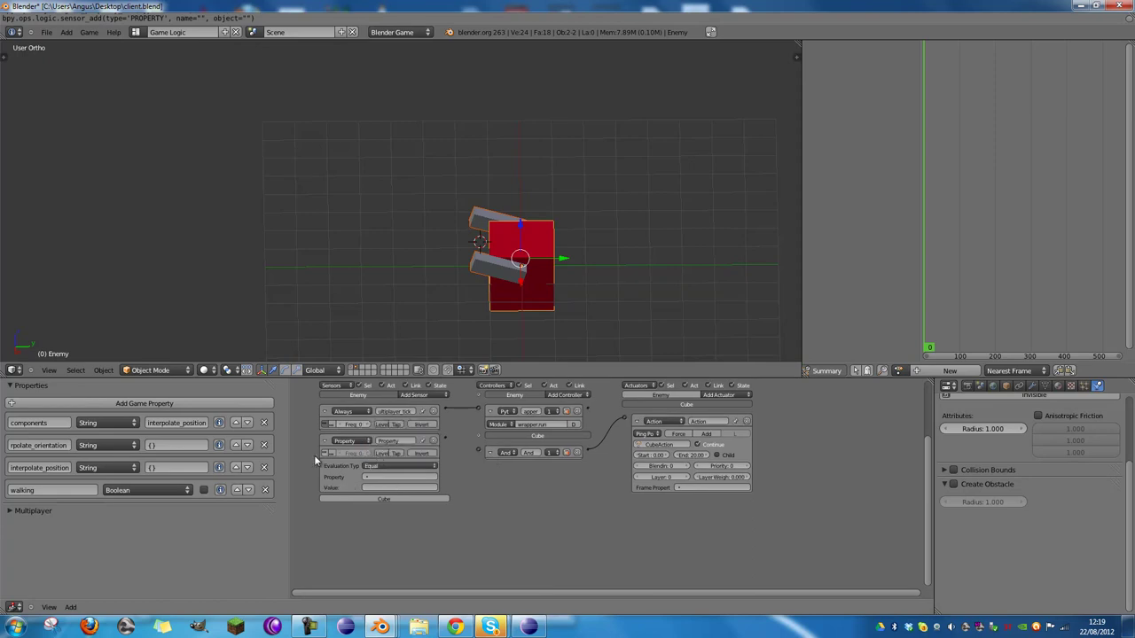
Step: Make the Property sensor check walking for the value True and link it to the Cube's And controller
left_click(383, 477)
left_click(375, 511)
left_click(379, 487)
key("Caps_Lock")
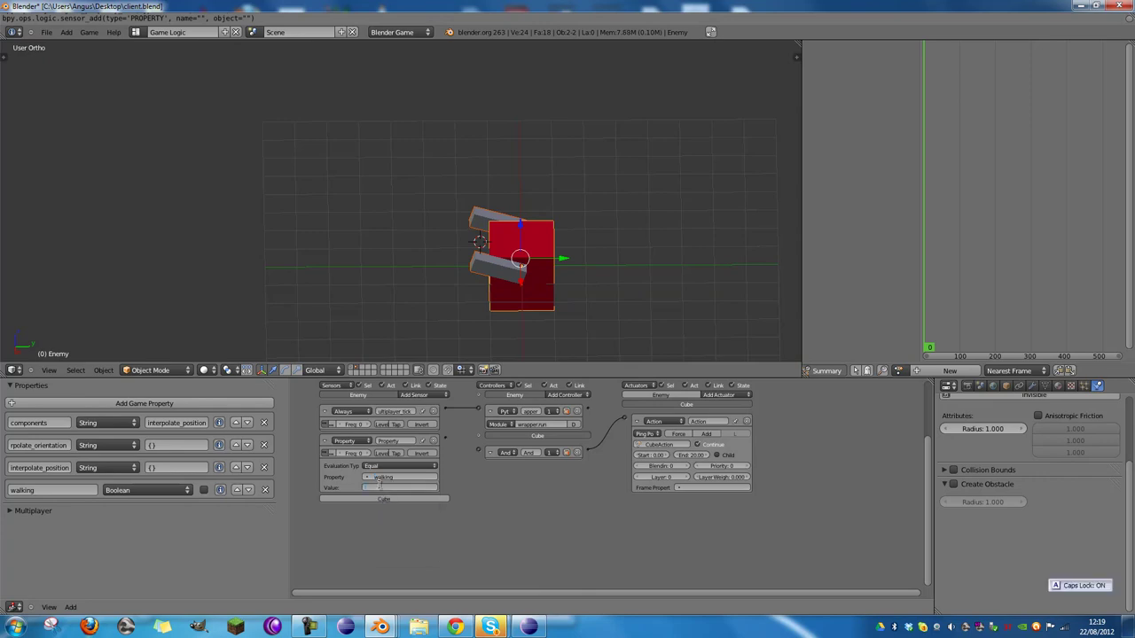
key("Return")
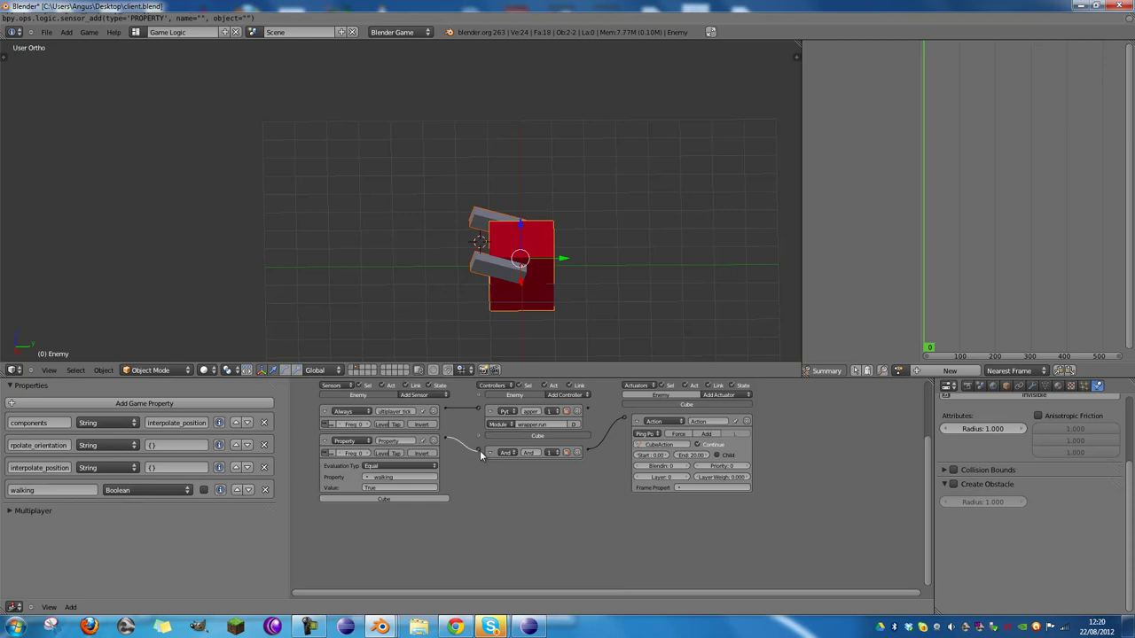
left_click_drag(480, 450, 486, 452)
Step: Test the game with walking disabled and then enabled, and disable walking again
key("p")
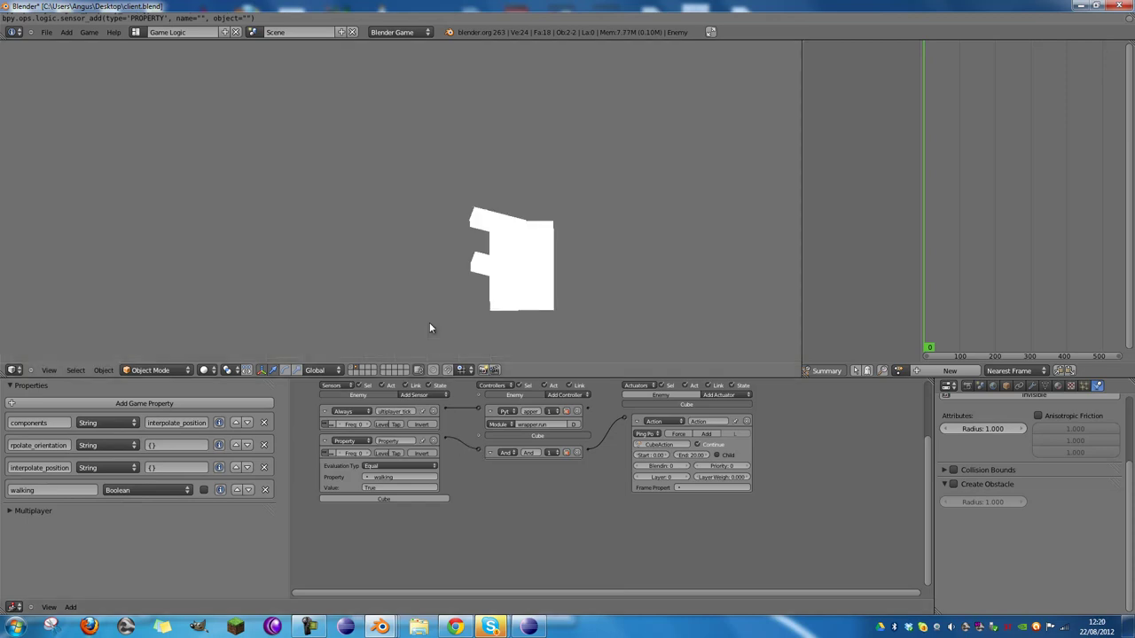
key("Escape")
left_click(204, 489)
key("p")
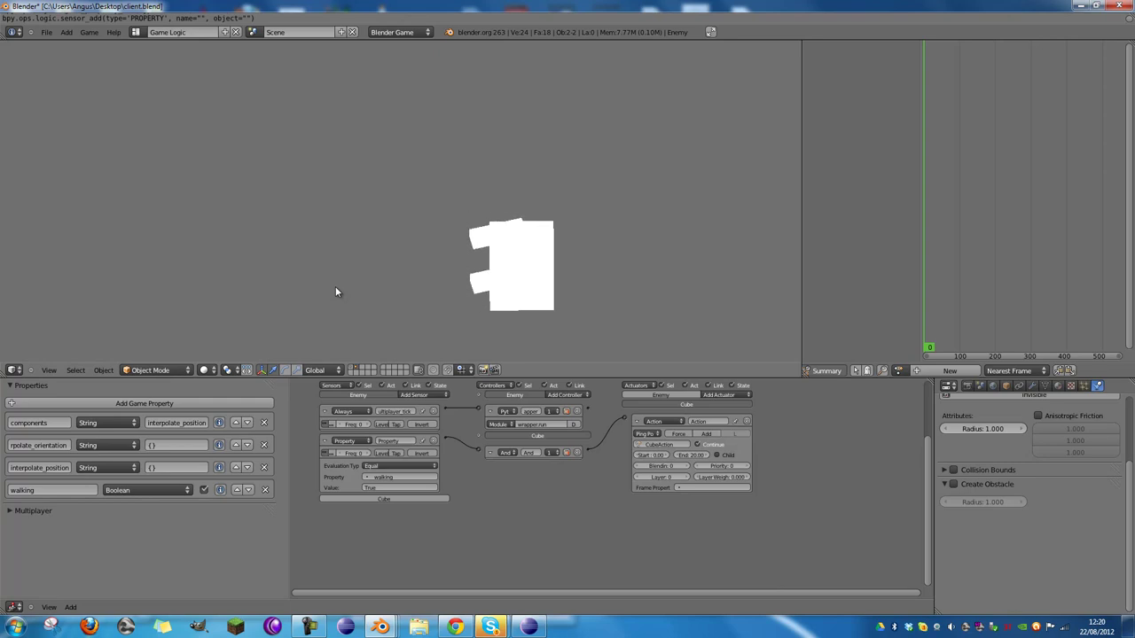
key("Escape")
left_click(204, 489)
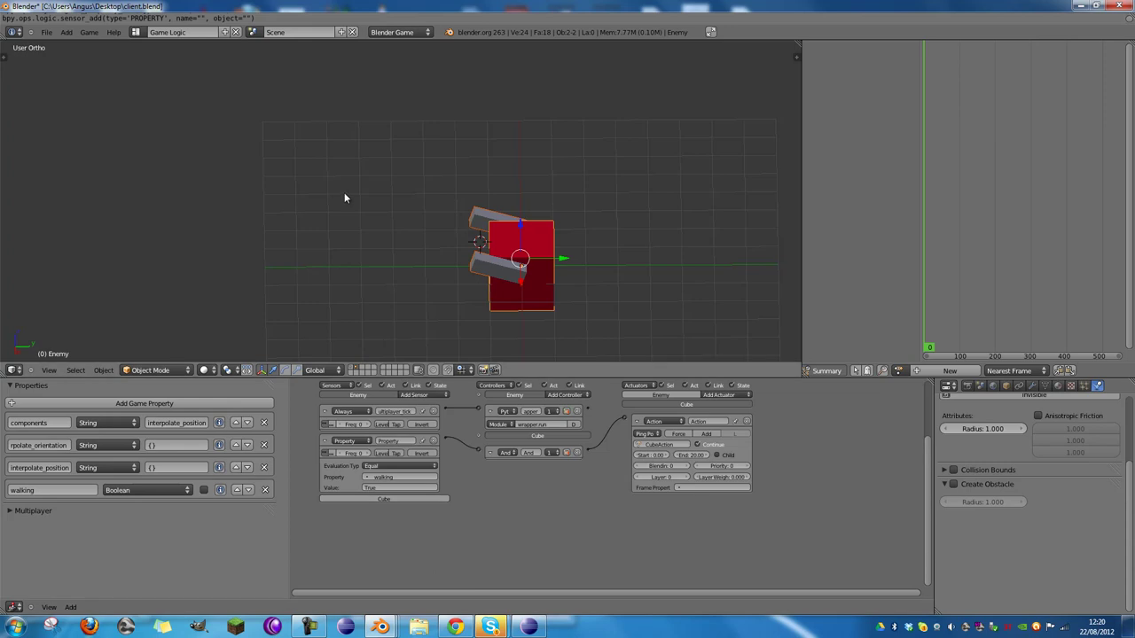
Step: Show the first layer with the Friendly cube and add the properties plugin to its Multiplayer settings
key("1")
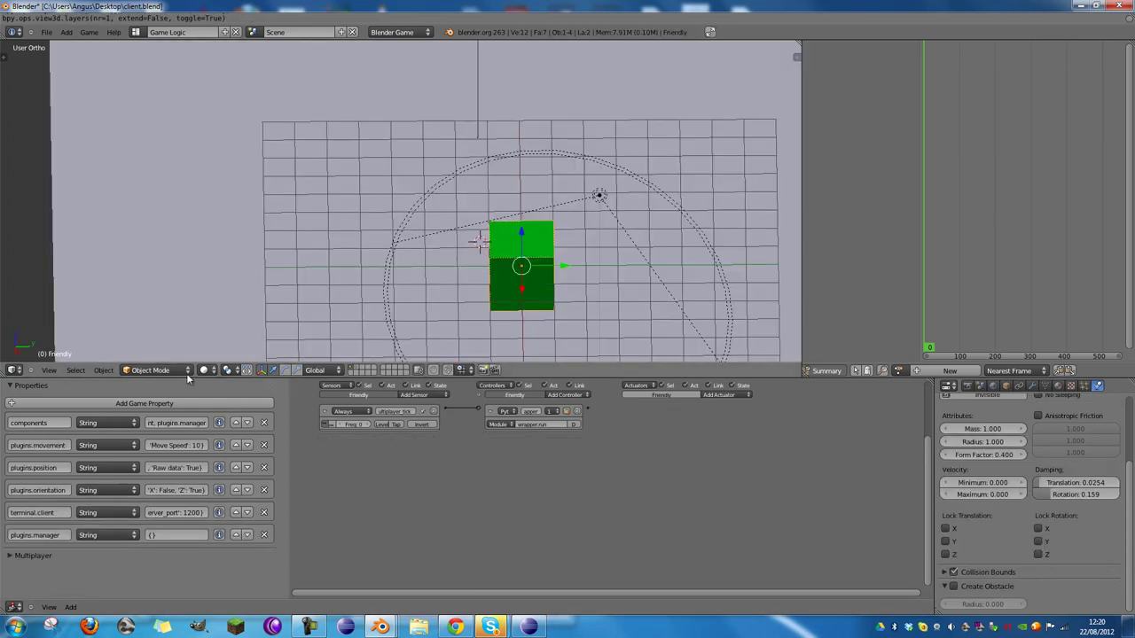
left_click(35, 385)
left_click(29, 400)
scroll(211, 452, "down", 2)
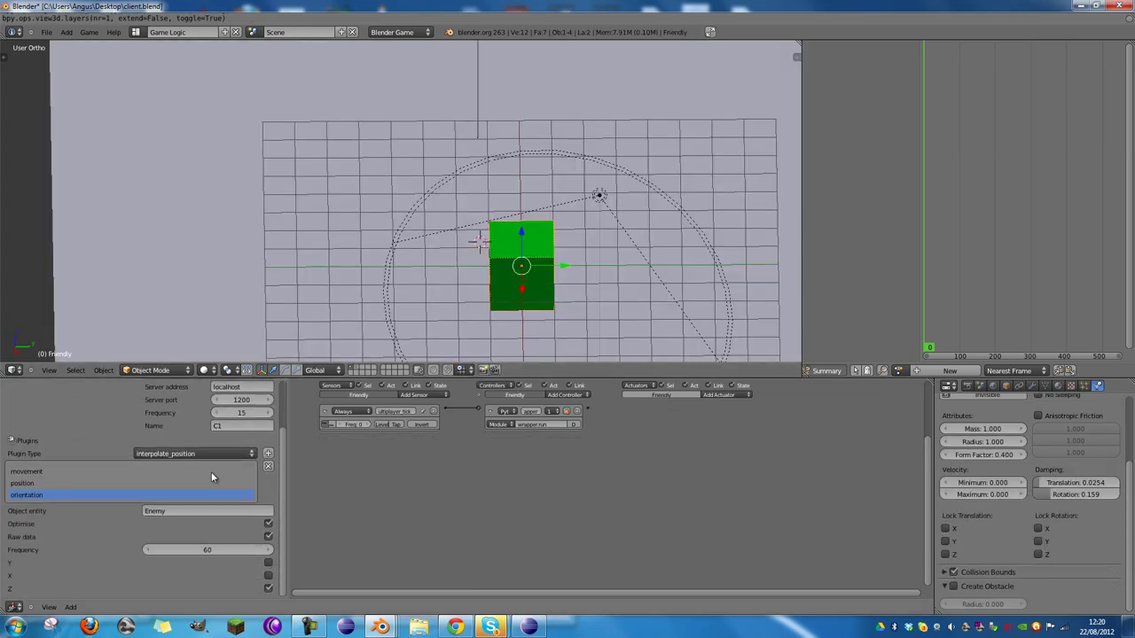
left_click(205, 453)
left_click(189, 352)
left_click(266, 453)
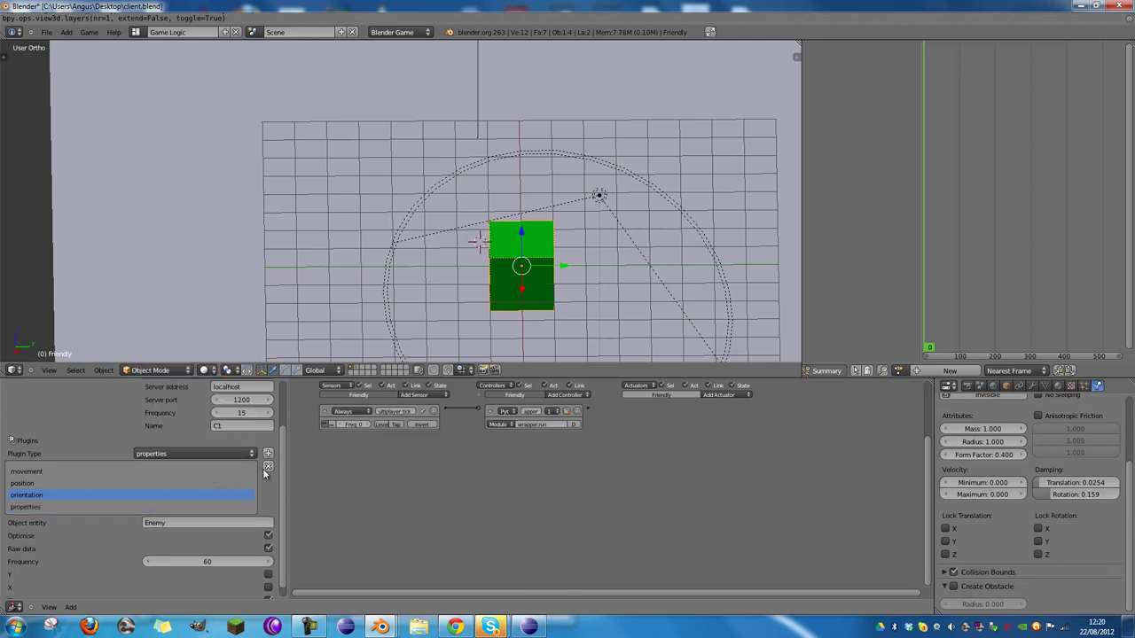
left_click(214, 494)
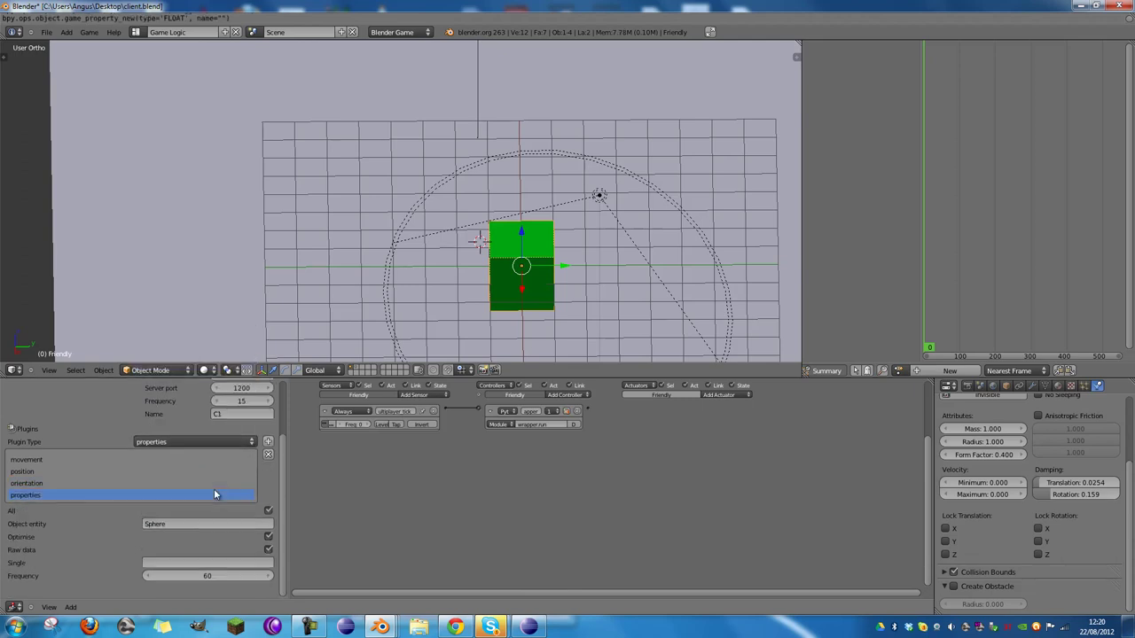
left_click(268, 511)
left_click(268, 512)
left_click(202, 557)
Step: Add a Boolean game property named walking to the Friendly cube
scroll(215, 531, "up", 4)
left_click(70, 384)
left_click(120, 404)
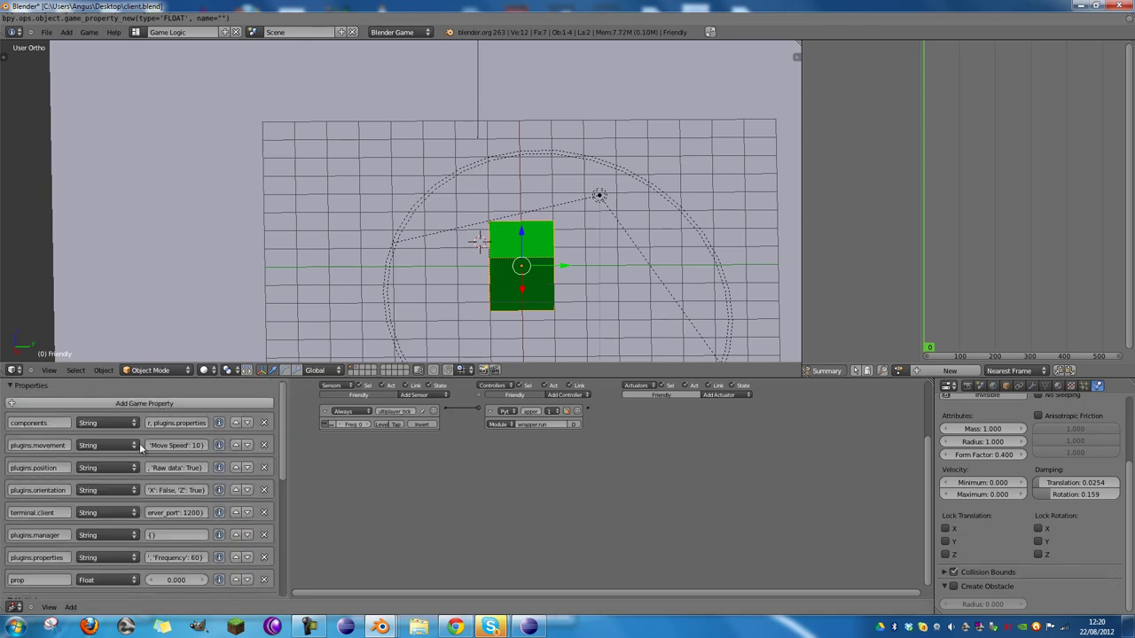
scroll(139, 447, "down", 3)
left_click(52, 462)
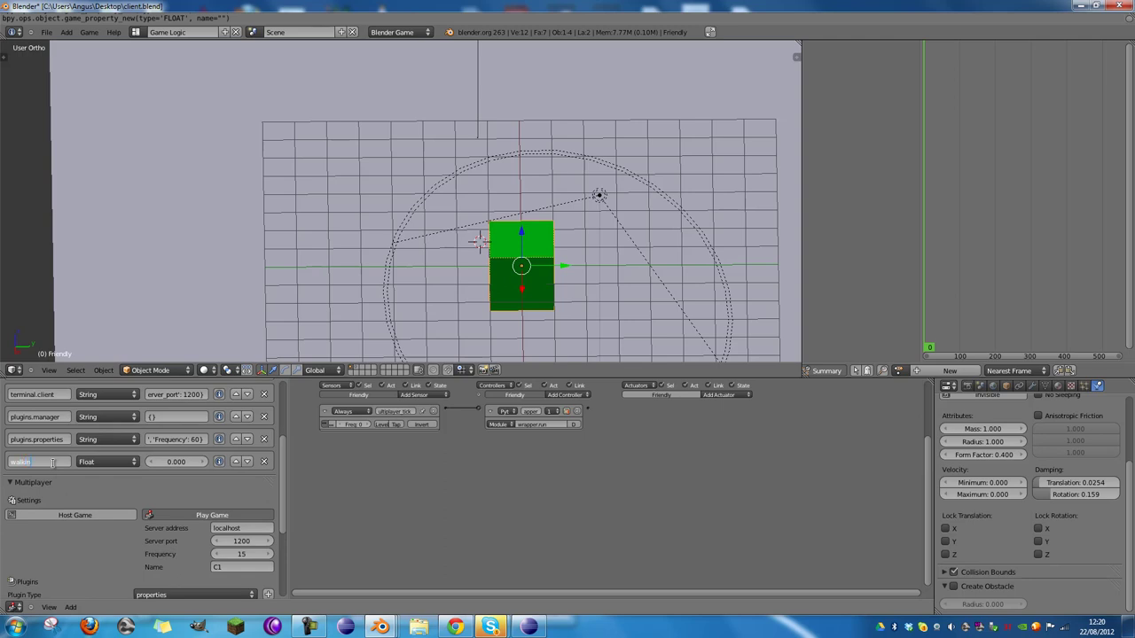
key("Return")
scroll(56, 486, "up", 3)
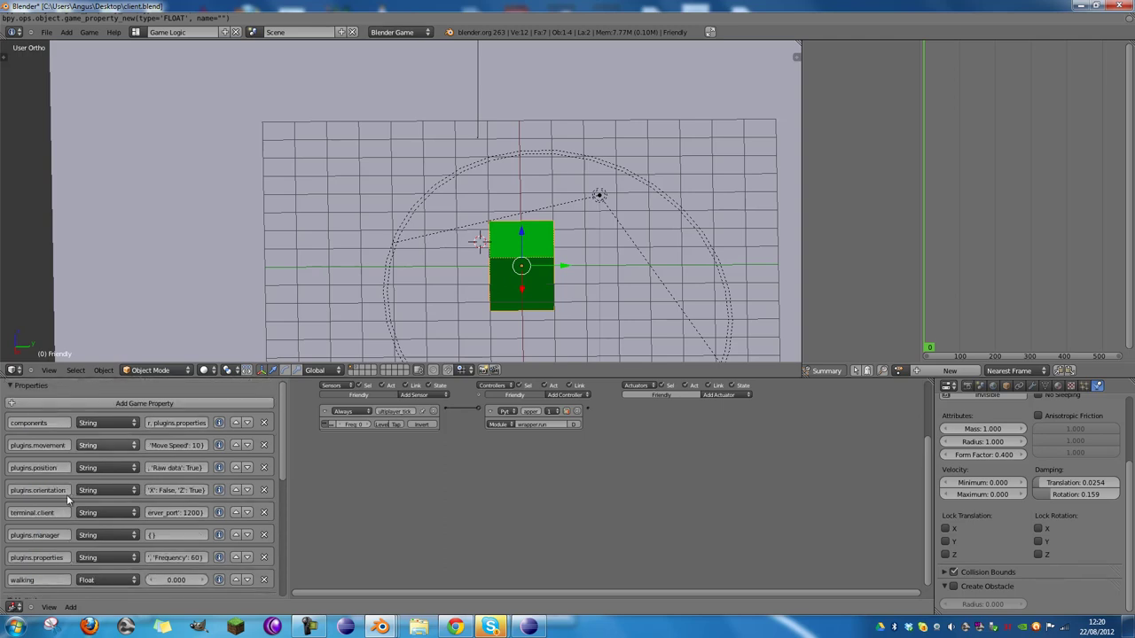
scroll(28, 411, "down", 3)
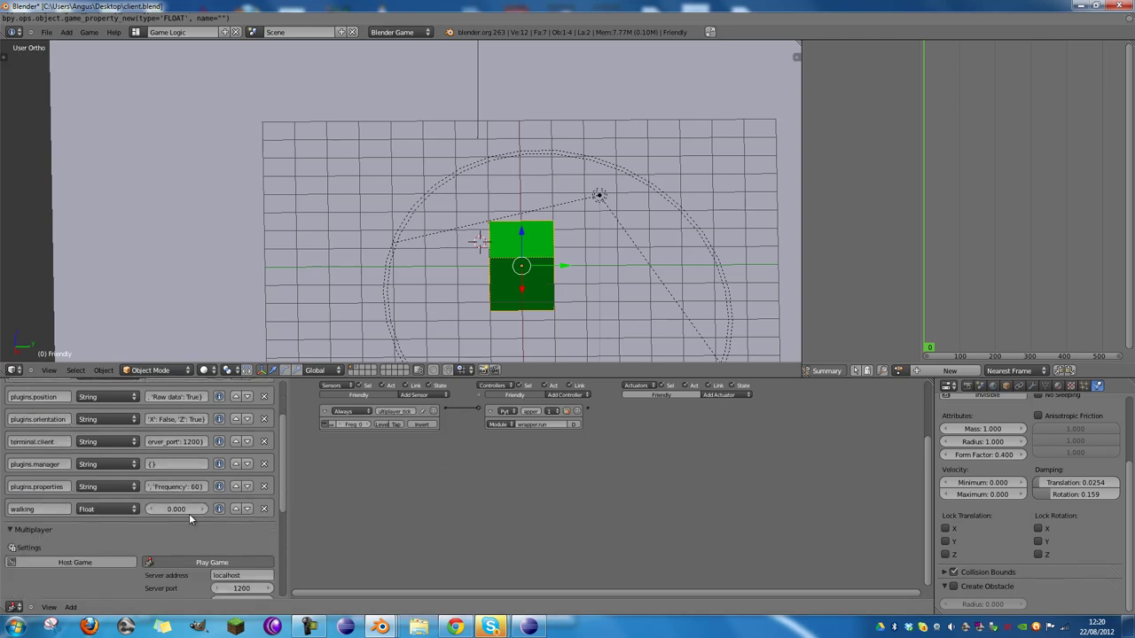
left_click(124, 487)
left_click(115, 472)
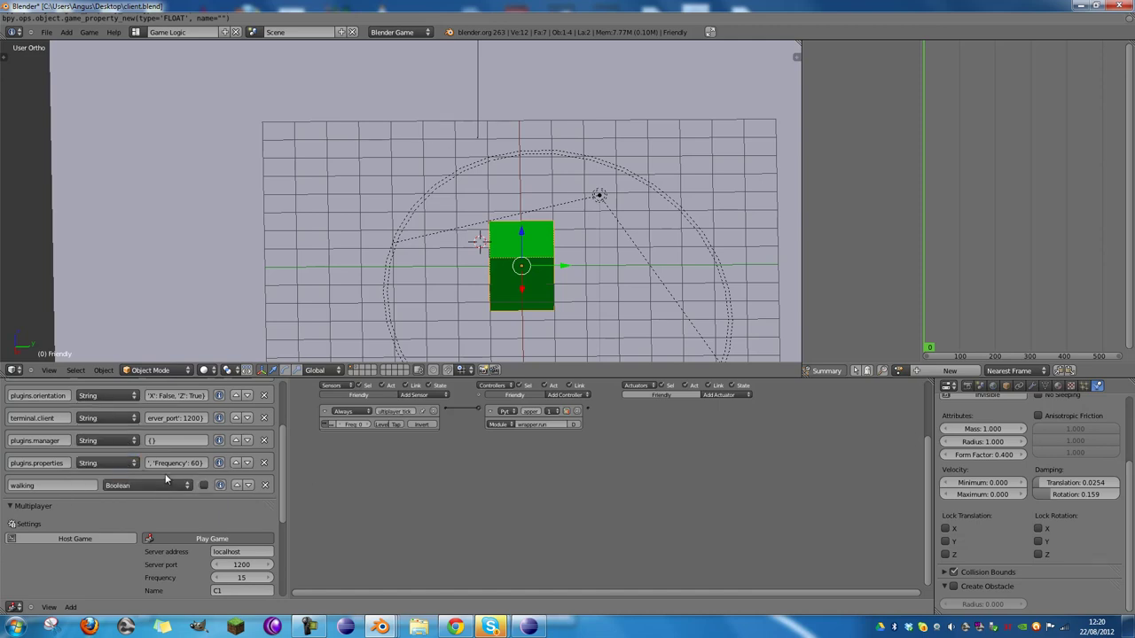
Step: Add a Keyboard sensor to Friendly that responds to all keys
left_click(421, 395)
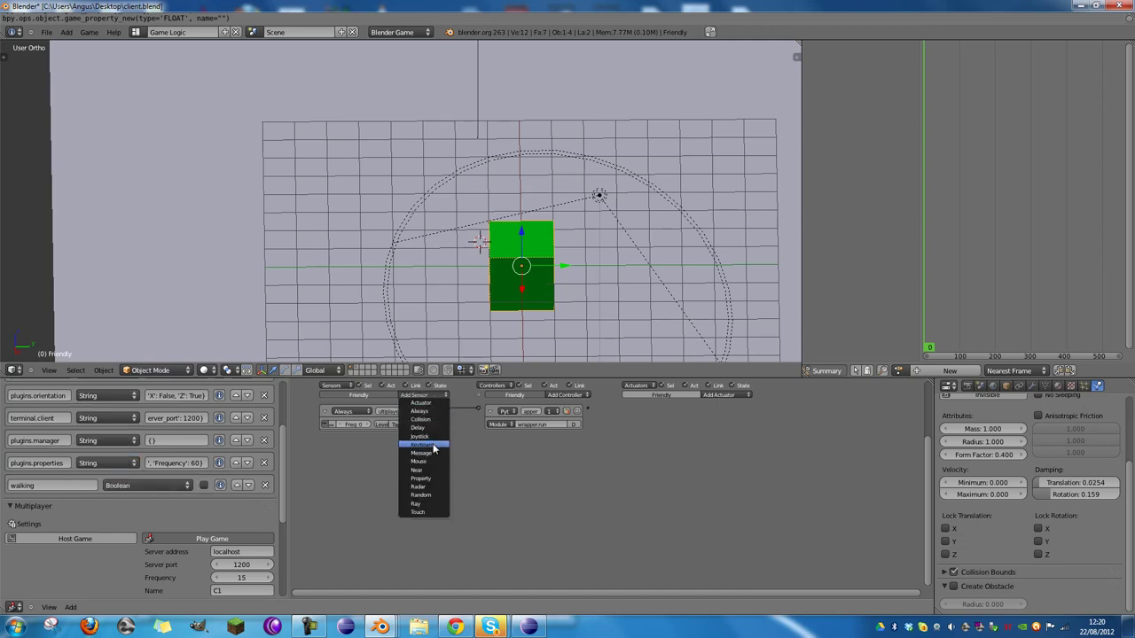
left_click(422, 446)
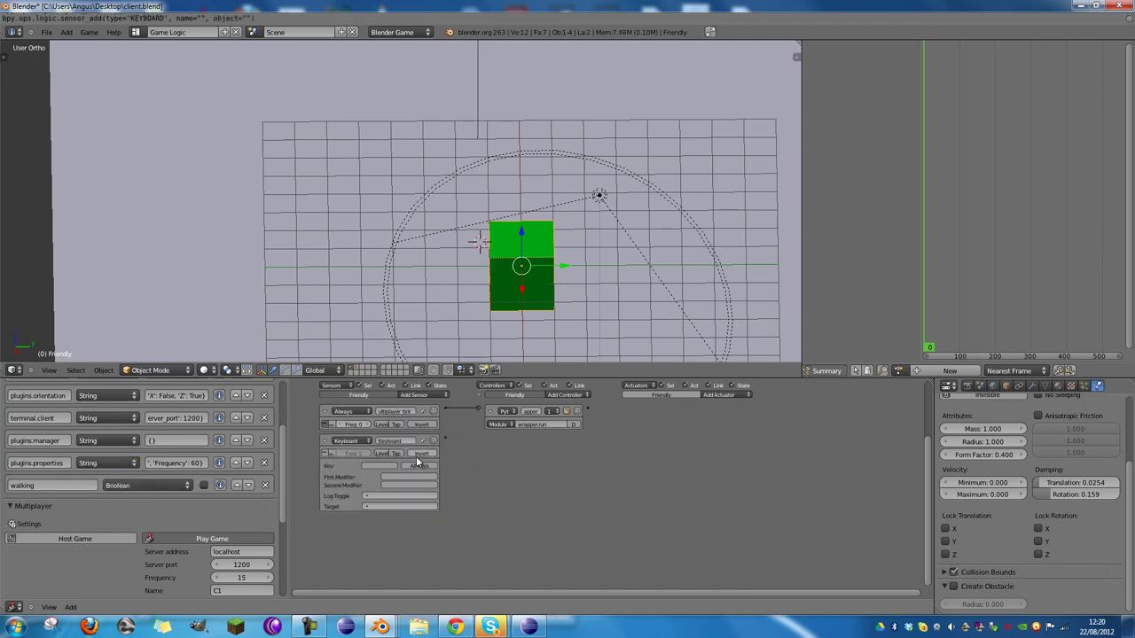
left_click(720, 395)
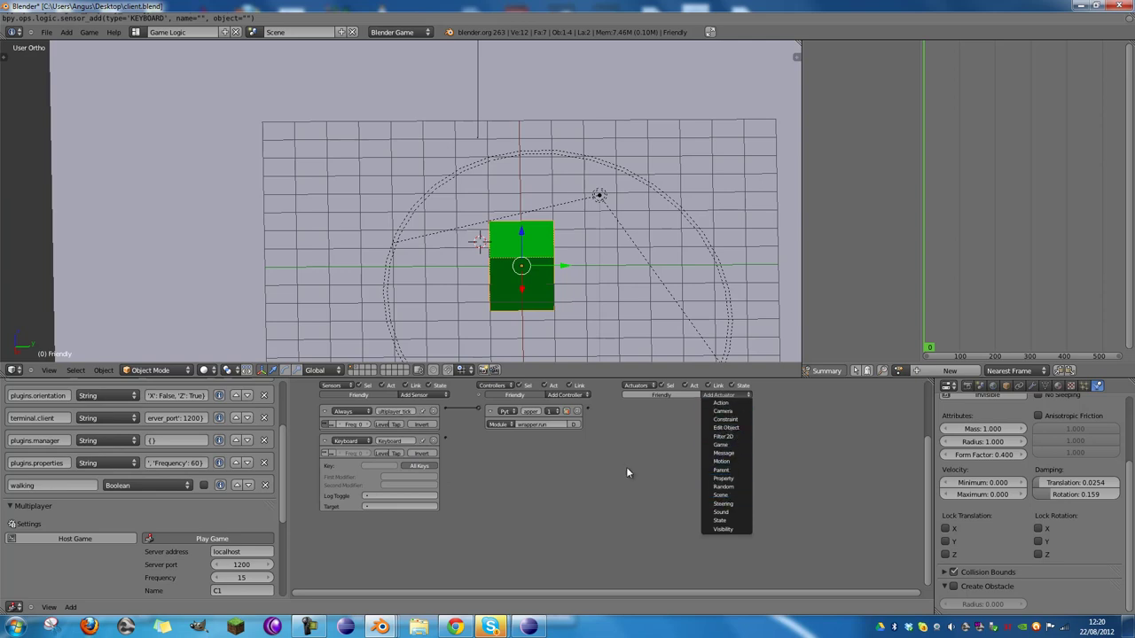
left_click(727, 394)
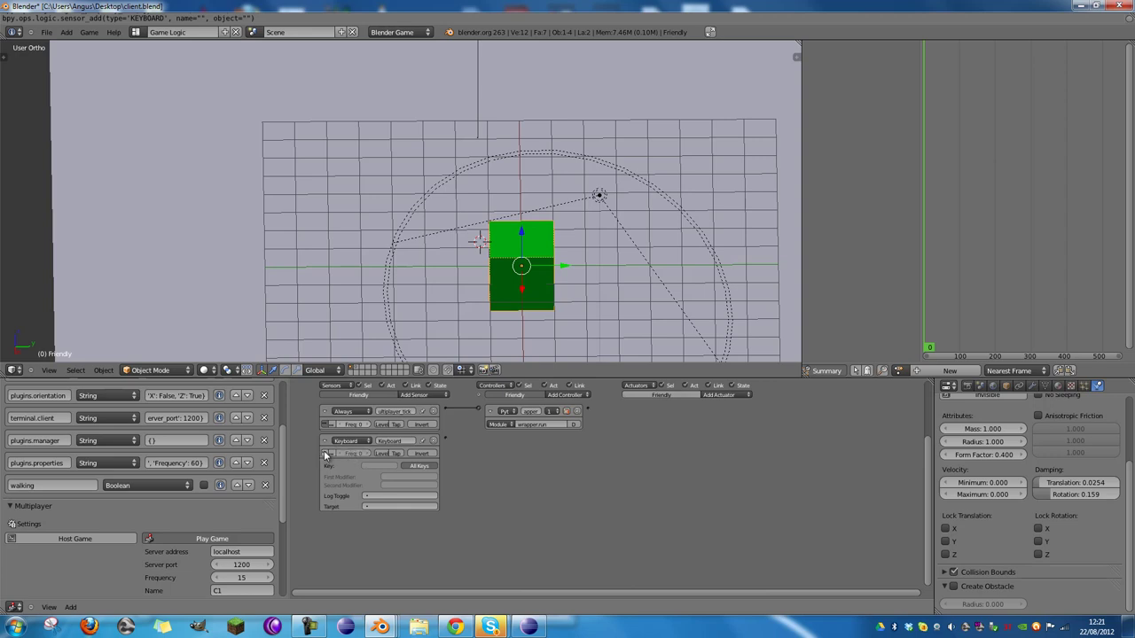
Step: Add an And and a Nand controller to Friendly and link the Keyboard sensor to both
left_click(574, 395)
left_click(563, 403)
left_click(574, 396)
left_click(564, 432)
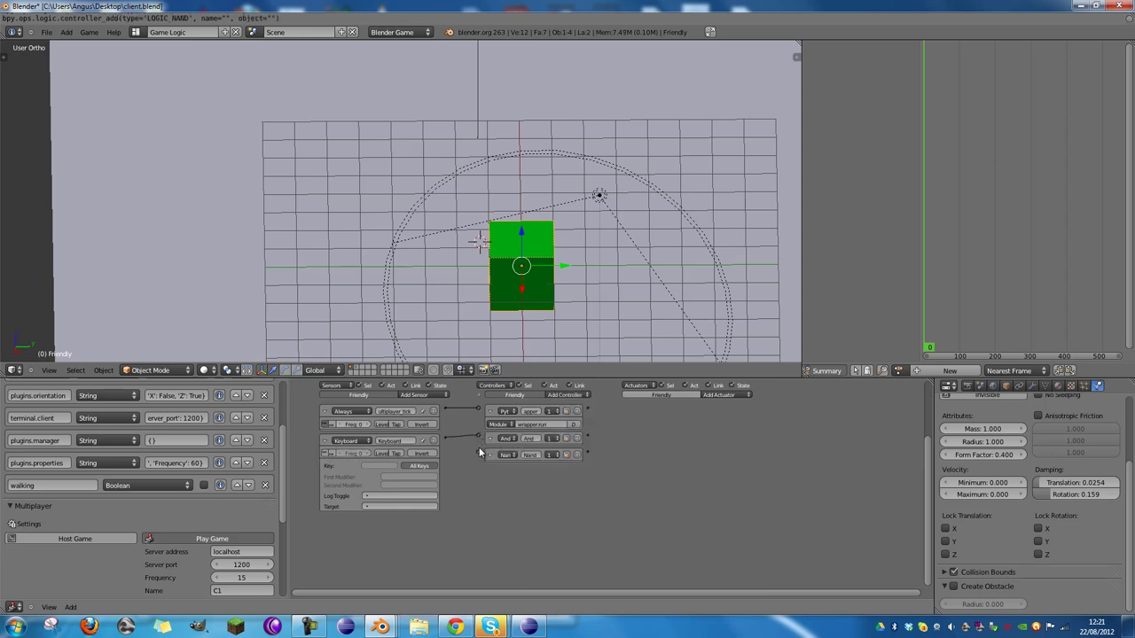
Step: Add two Property actuators to Friendly and link the And controller to the first one
left_click(739, 397)
left_click(723, 478)
left_click(732, 395)
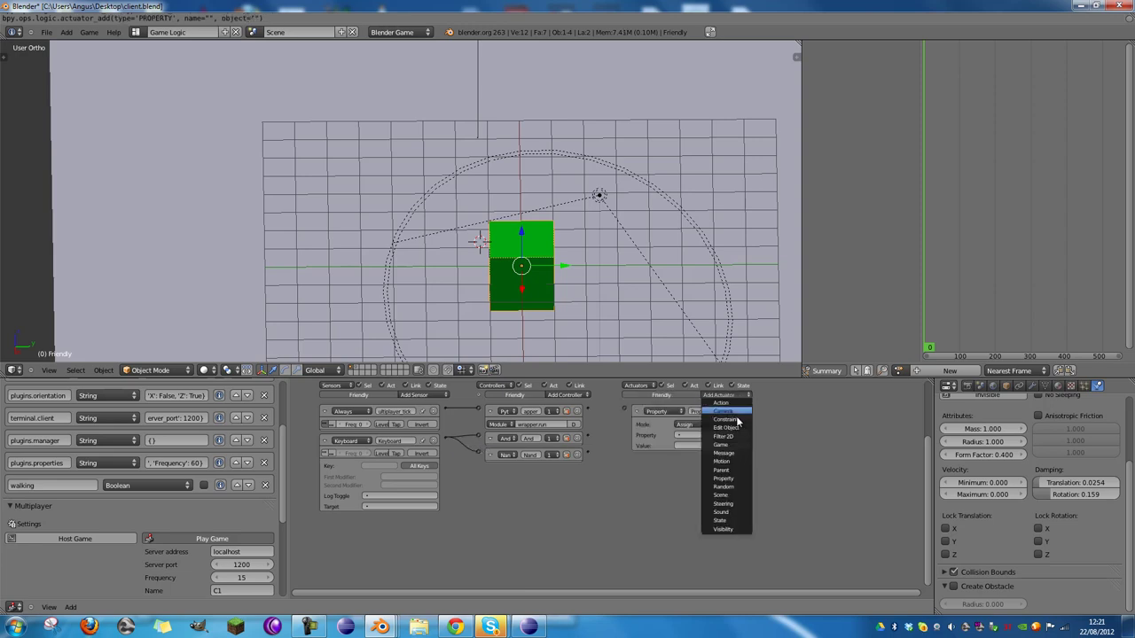
left_click(723, 478)
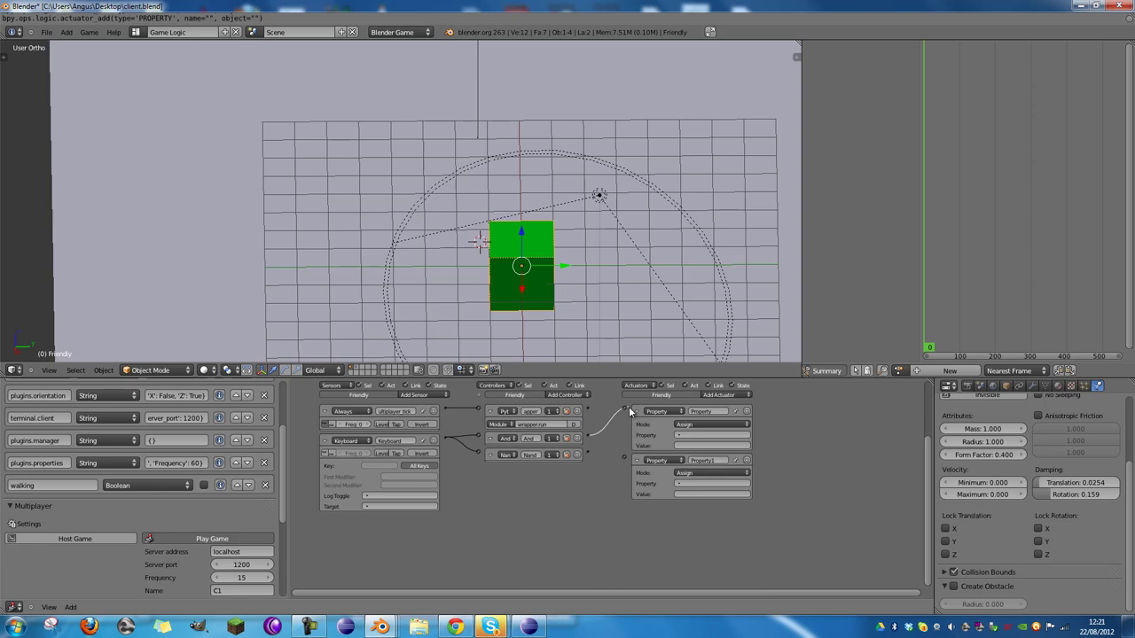
left_click_drag(628, 406, 624, 409)
Step: Set the first Property actuator to assign True to the walking property
left_click(709, 435)
left_click(696, 497)
left_click(684, 447)
type("True")
key("Return")
Step: Set the second Property actuator to assign False to the walking property
scroll(687, 447, "up", 1)
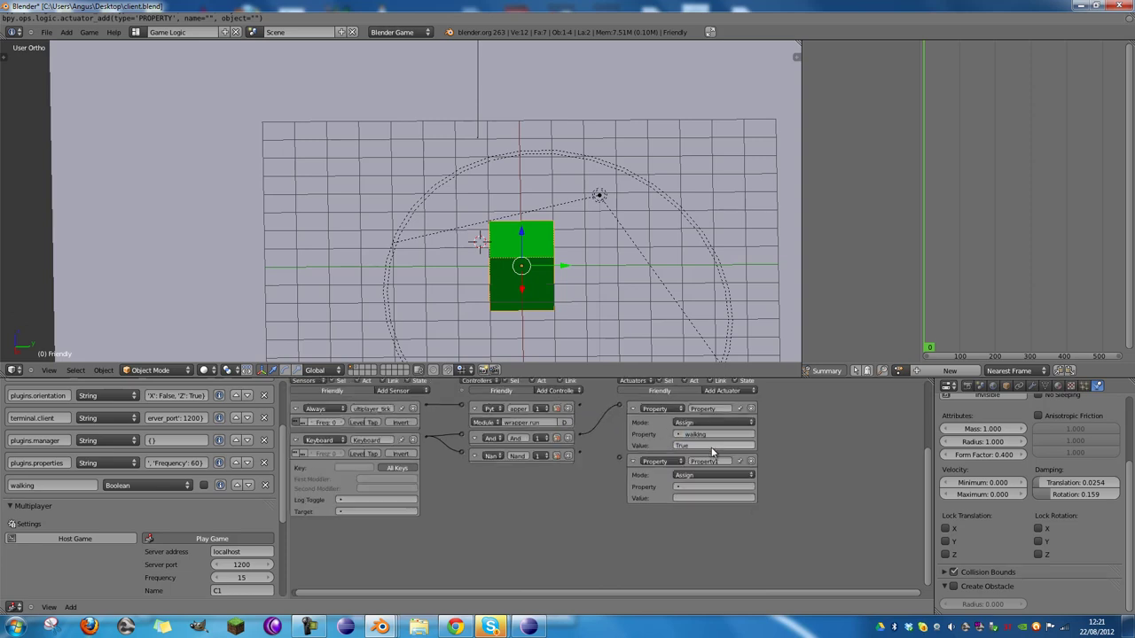
left_click(725, 487)
left_click(718, 553)
left_click(707, 498)
type("False")
key("Return")
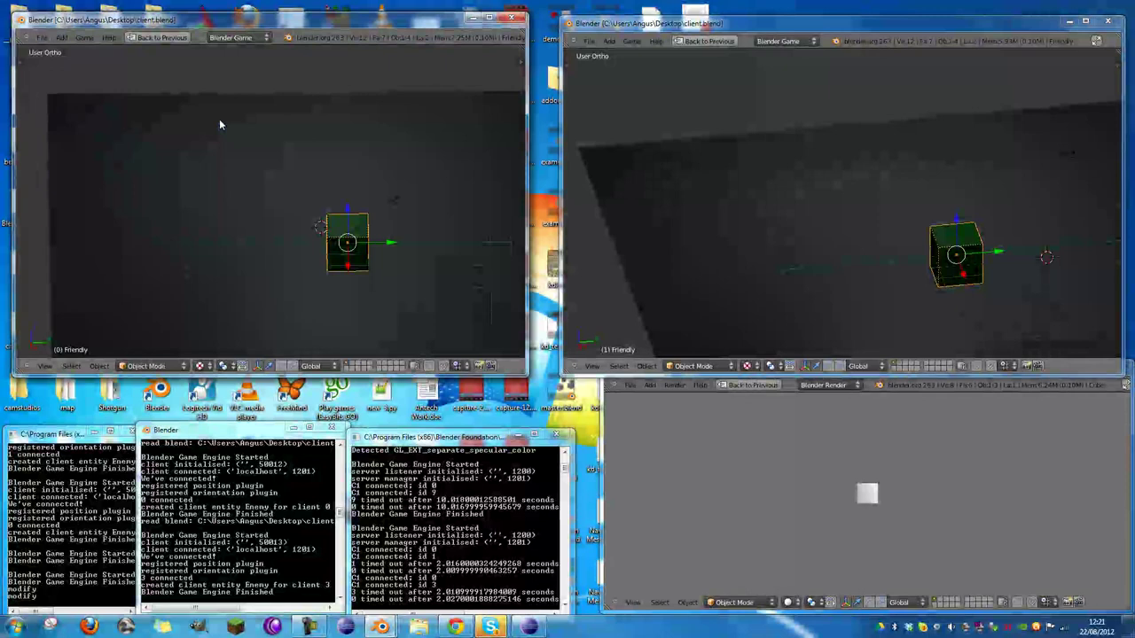
Step: Test-run the first client's game, enable Show Debug Properties and run the game again
key("p")
key("Escape")
left_click(84, 37)
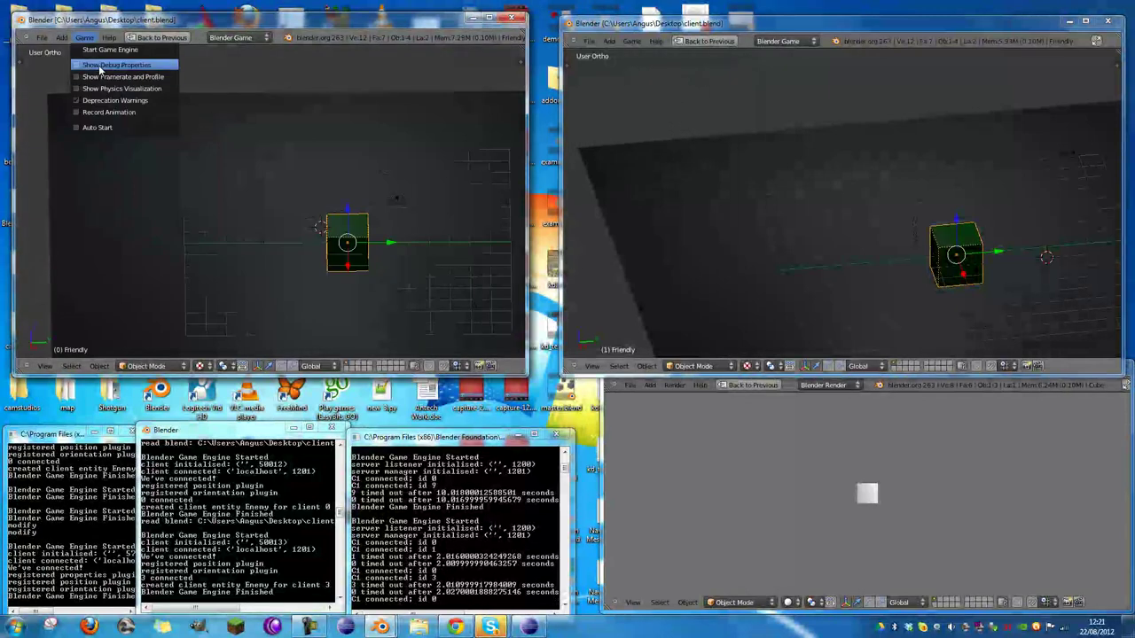
key("p")
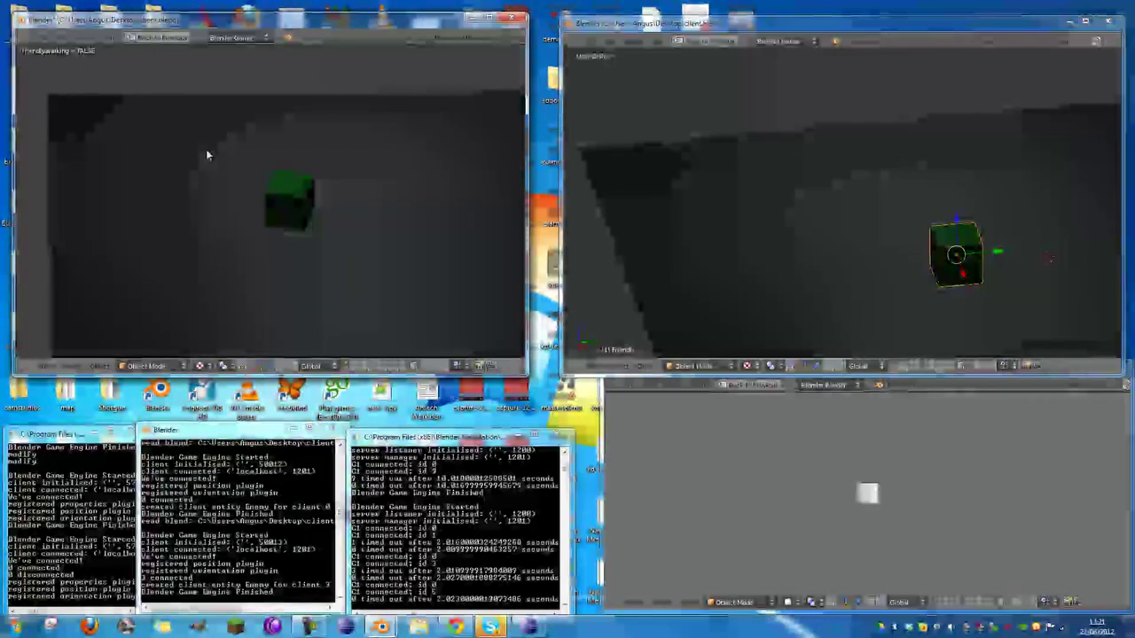
Step: Stop the first client's game, save over client.blend and reload that file in the second client
key("Escape")
key("ctrl+s")
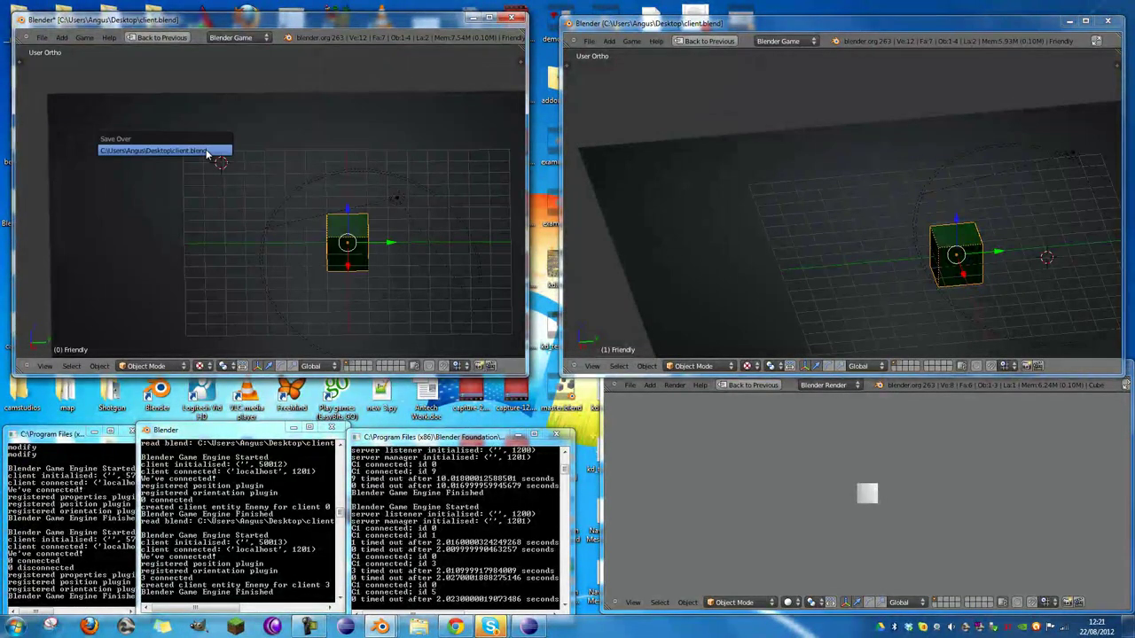
left_click(206, 155)
left_click(620, 204)
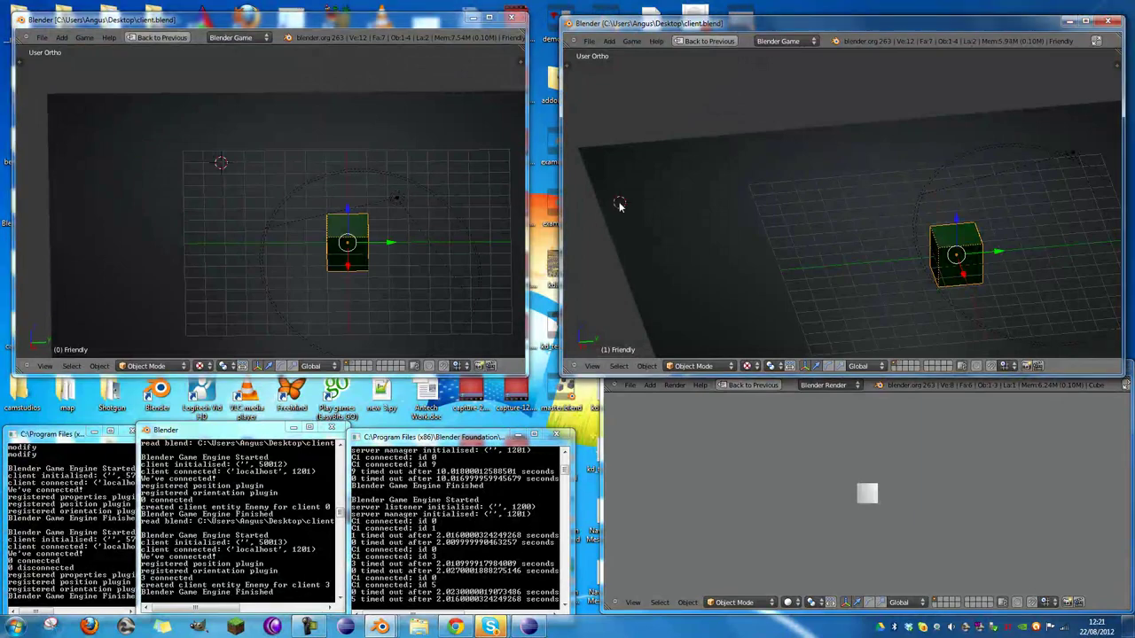
key("ctrl+o")
key("Return")
Step: Test-run the game in both clients and check the second client's console output
left_click(462, 192)
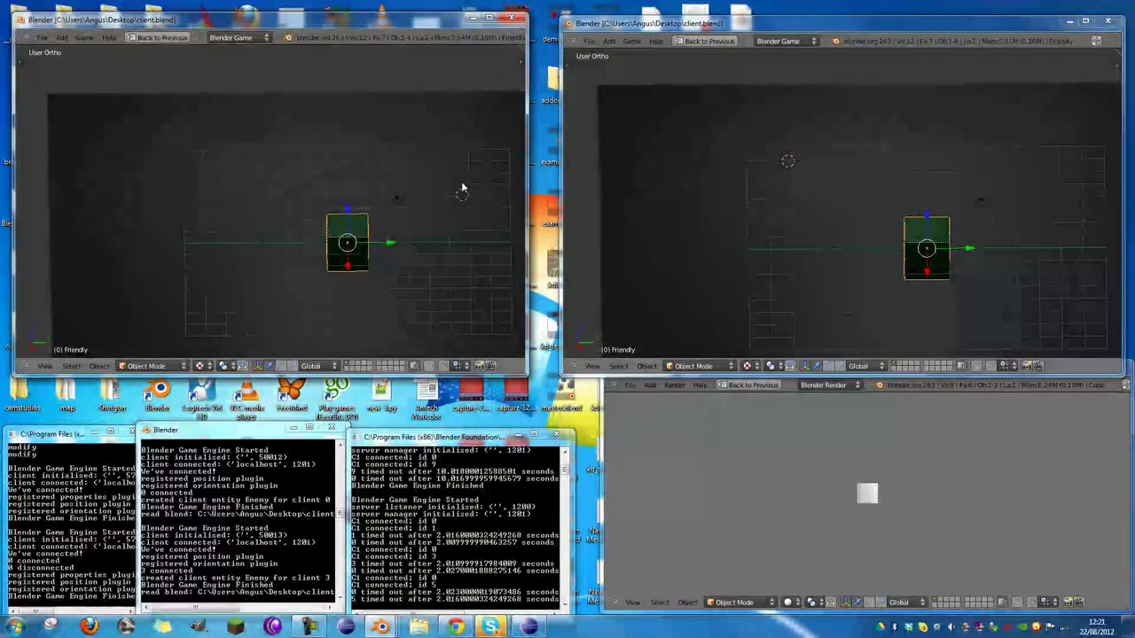
key("p")
left_click(772, 228)
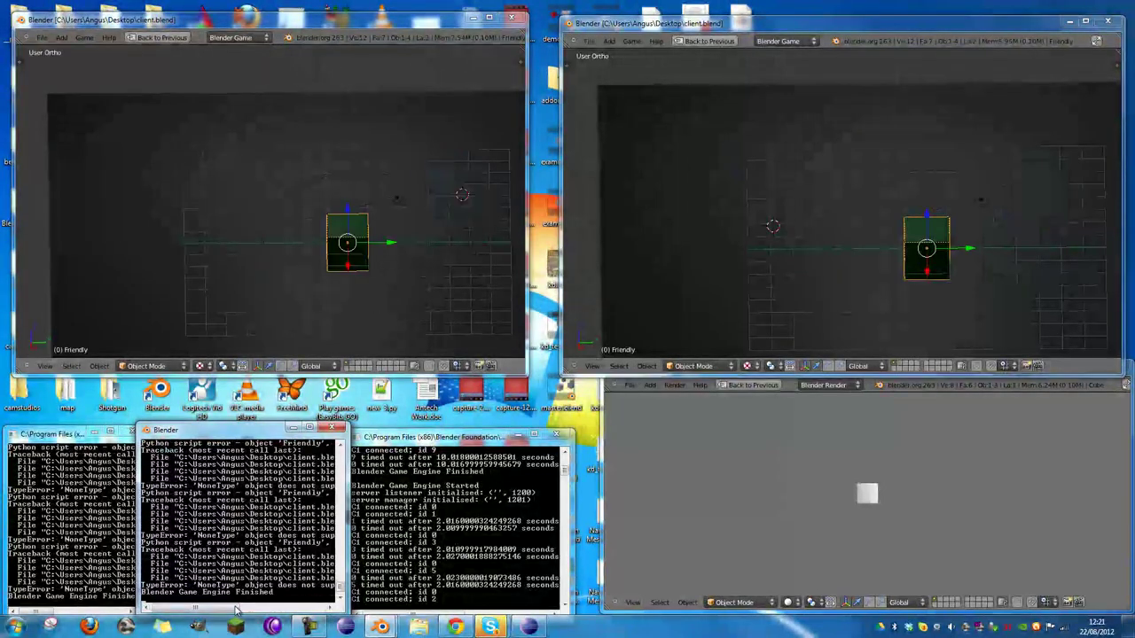
mouse_move(236, 609)
left_mouse_down()
mouse_move(255, 609)
mouse_move(216, 601)
left_mouse_up()
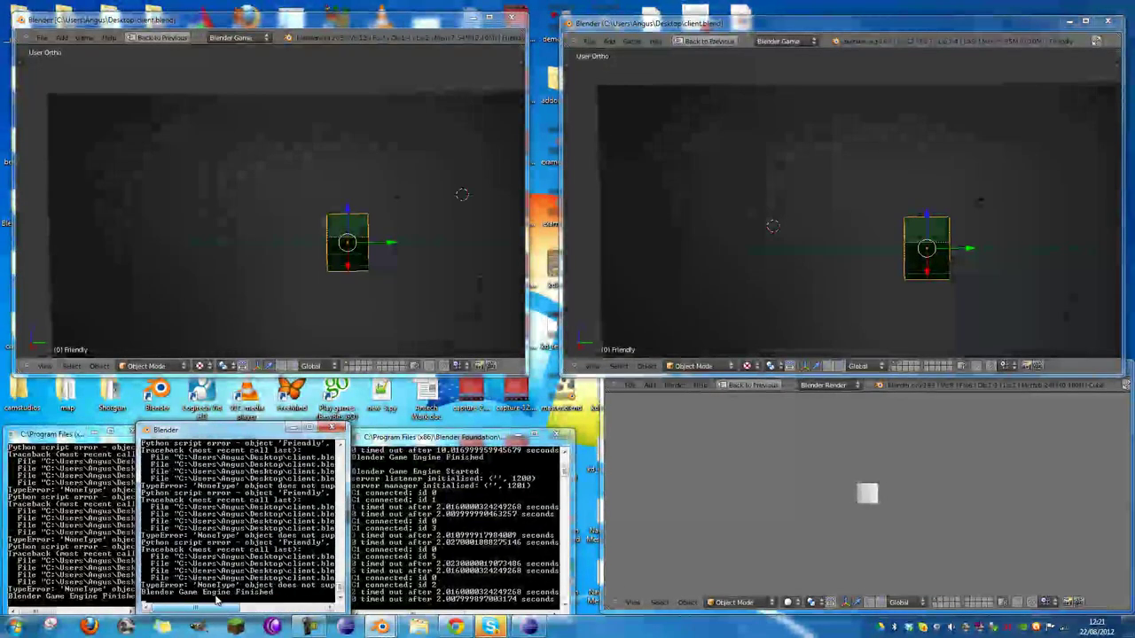
Step: Switch to Eclipse and examine the properties plugin code in plugins.py alongside the first client's console output
left_click(529, 627)
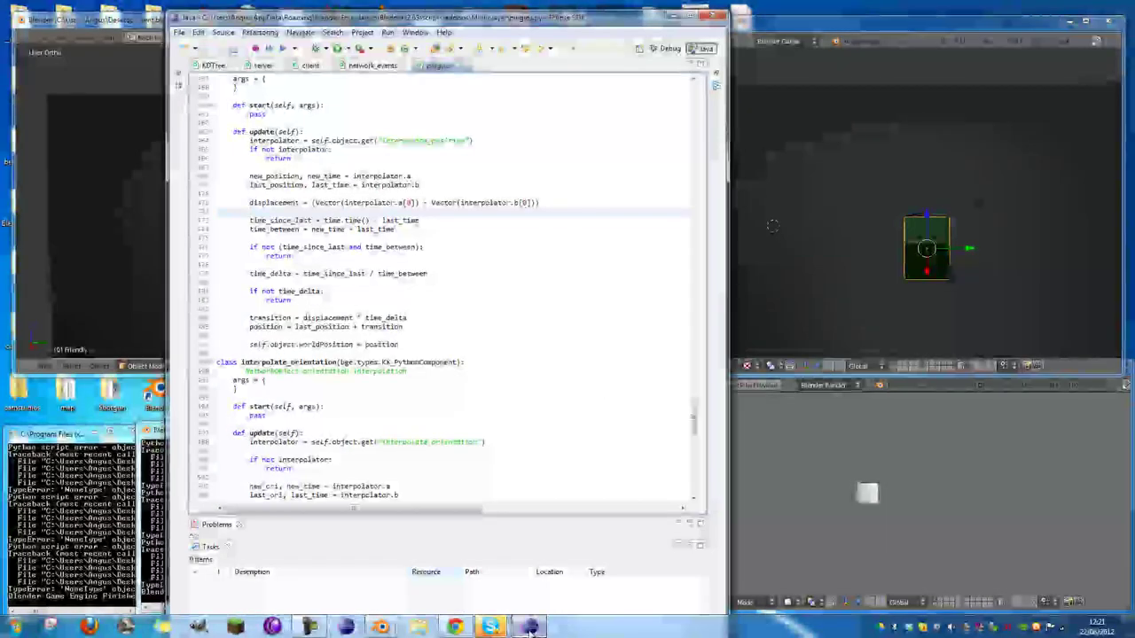
scroll(558, 360, "up", 3)
scroll(558, 360, "up", 6)
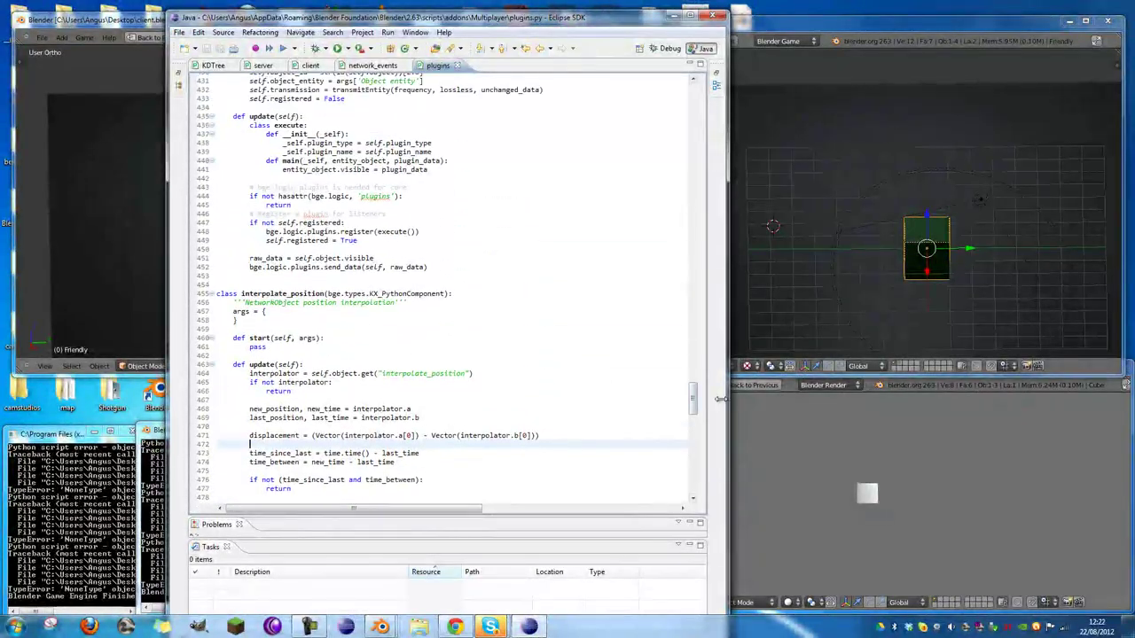
scroll(698, 323, "up", 20)
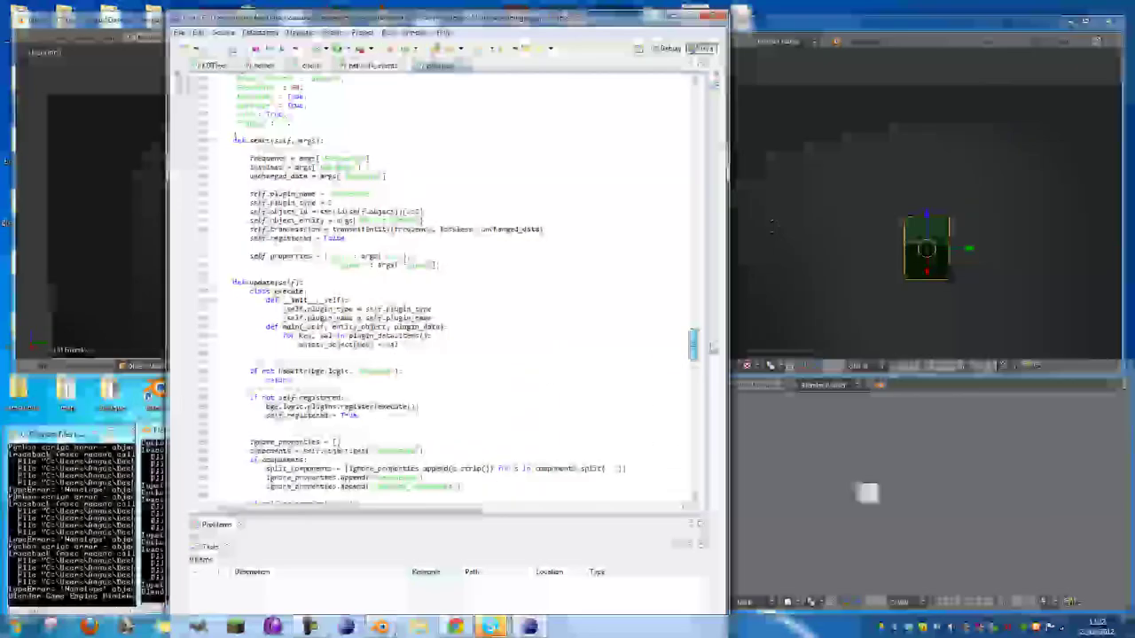
scroll(694, 346, "up", 1)
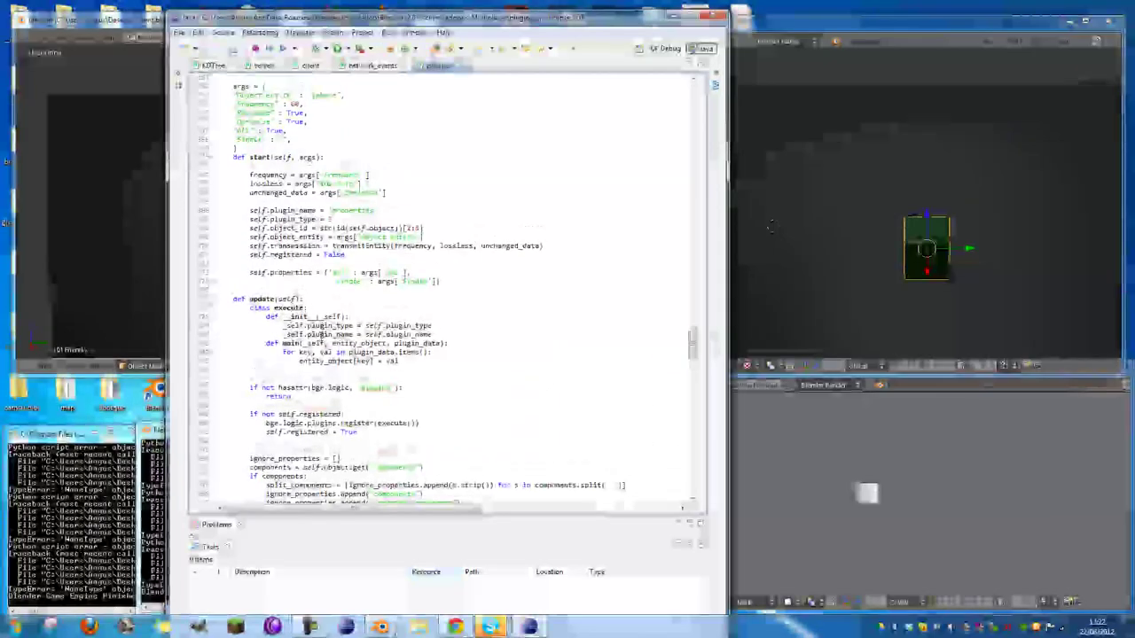
scroll(338, 353, "up", 1)
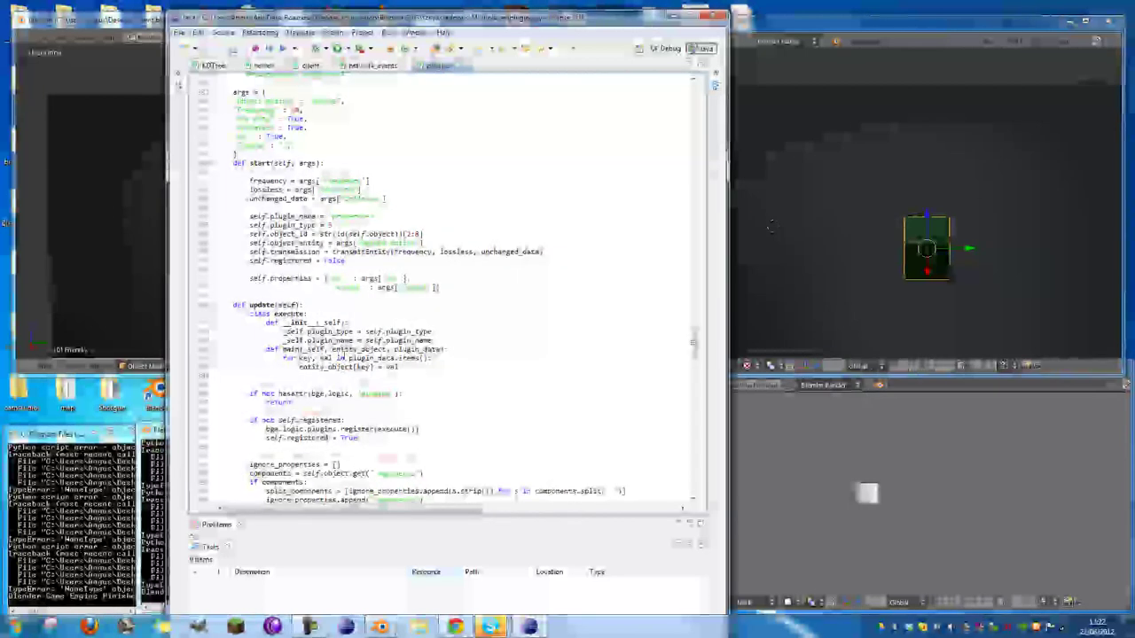
left_click(113, 519)
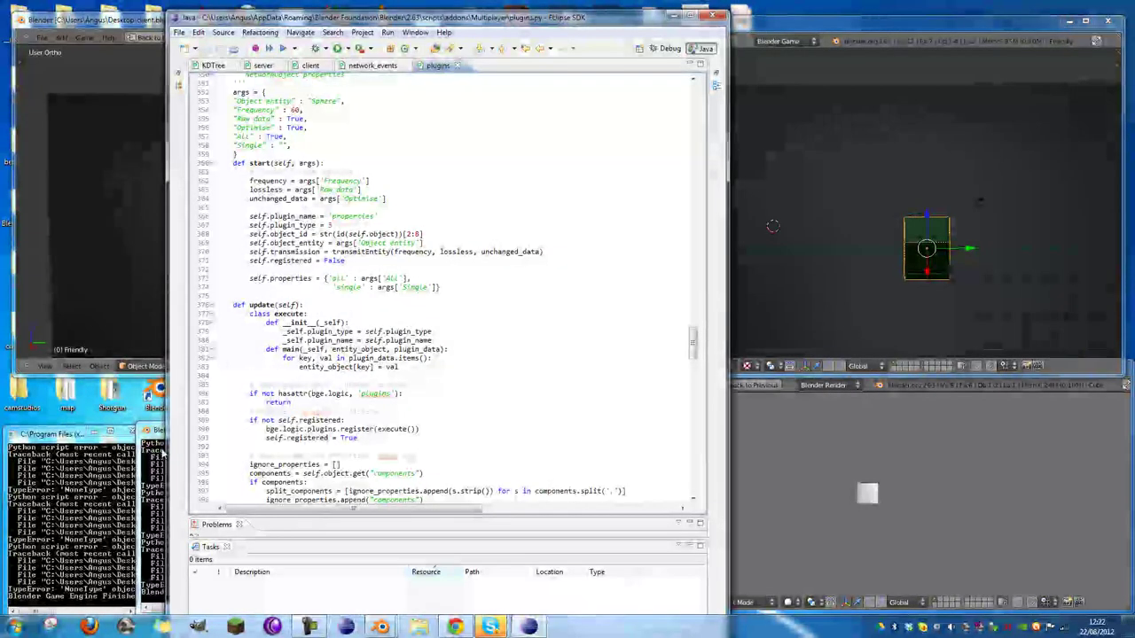
mouse_move(48, 612)
left_mouse_down()
mouse_move(101, 612)
mouse_move(42, 602)
left_mouse_up()
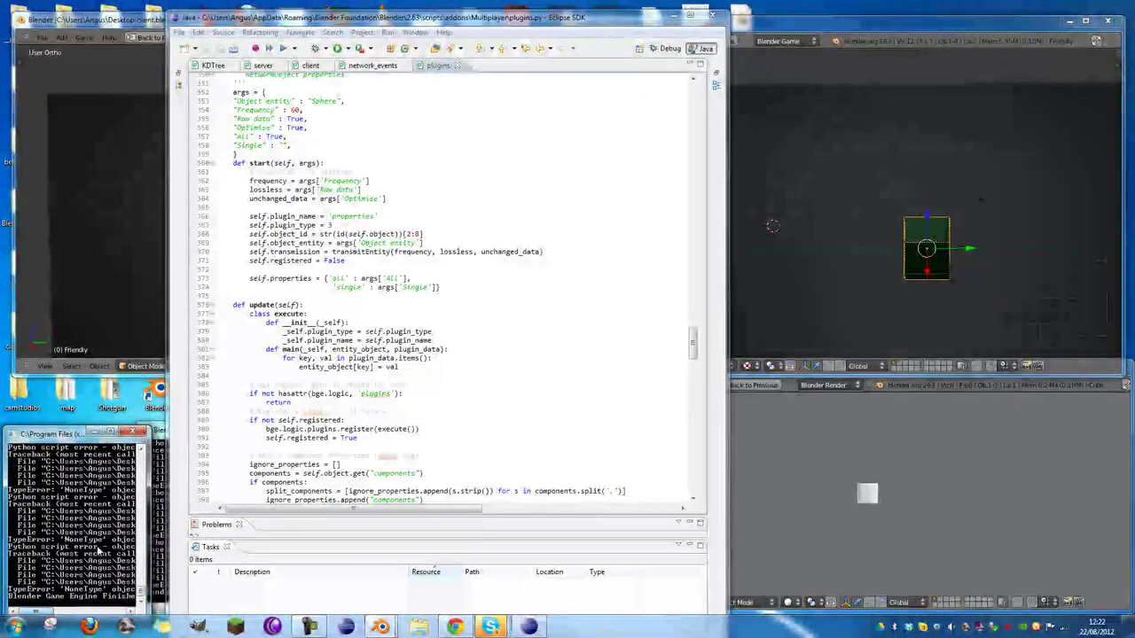
left_click(348, 350)
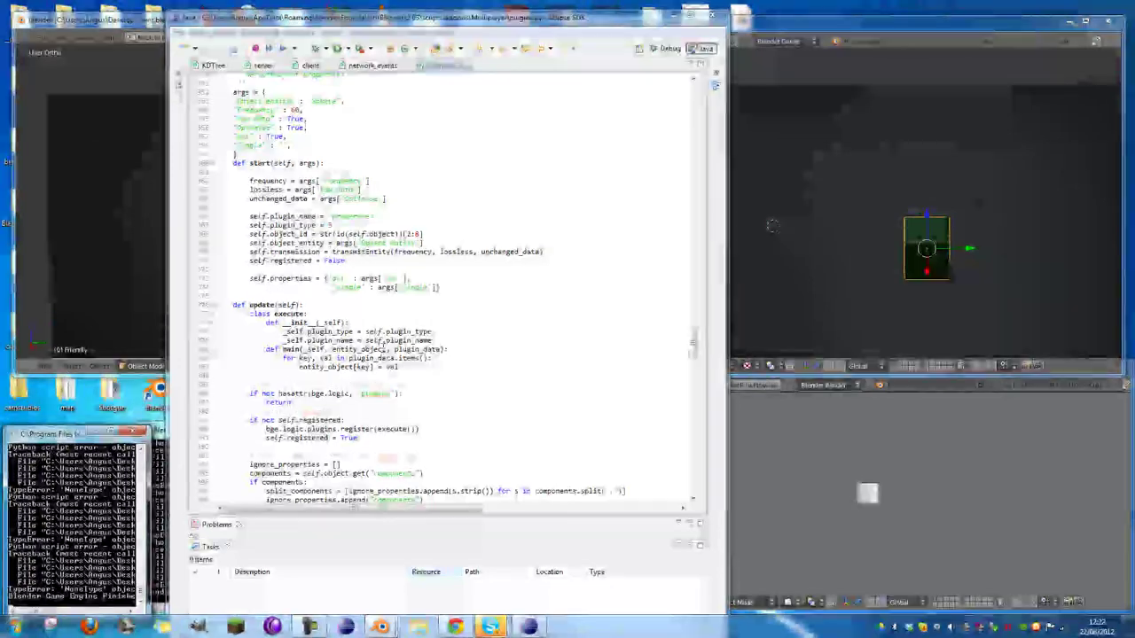
Step: Return to the first Blender client, restore the Game Logic layout and inspect Enemy's game properties and multiplayer plugin settings
left_click(118, 282)
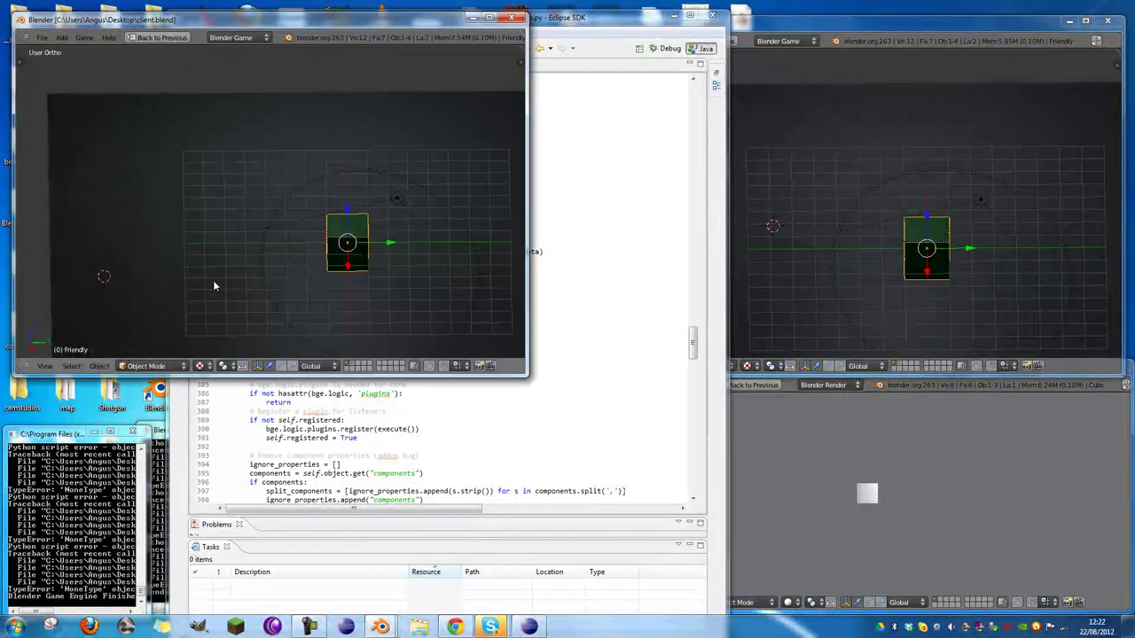
key("Escape")
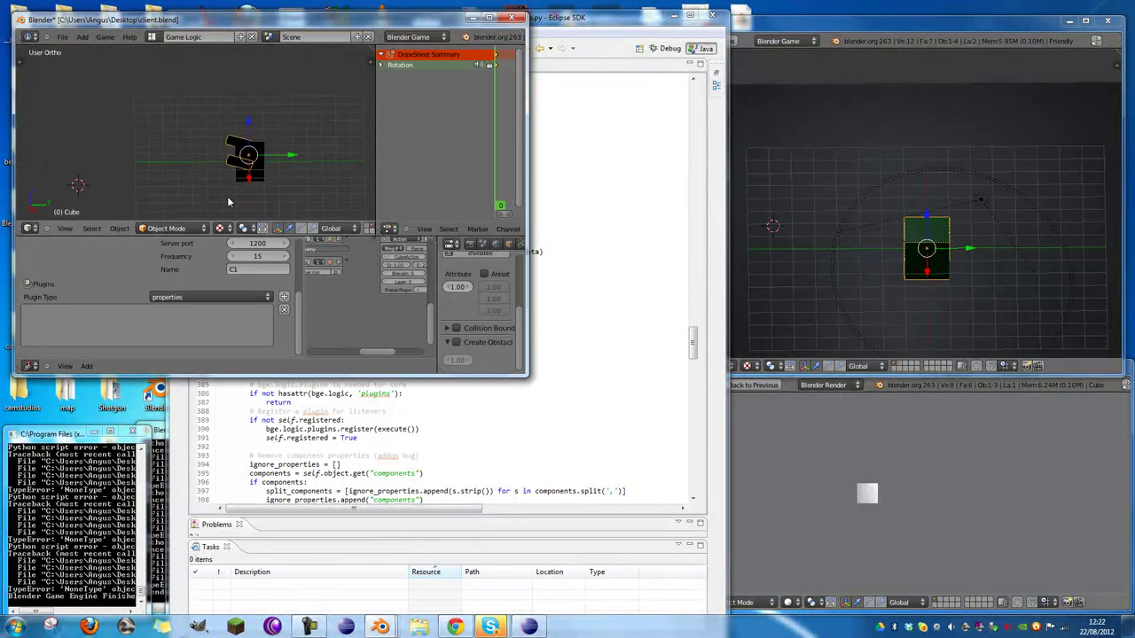
scroll(249, 283, "up", 4)
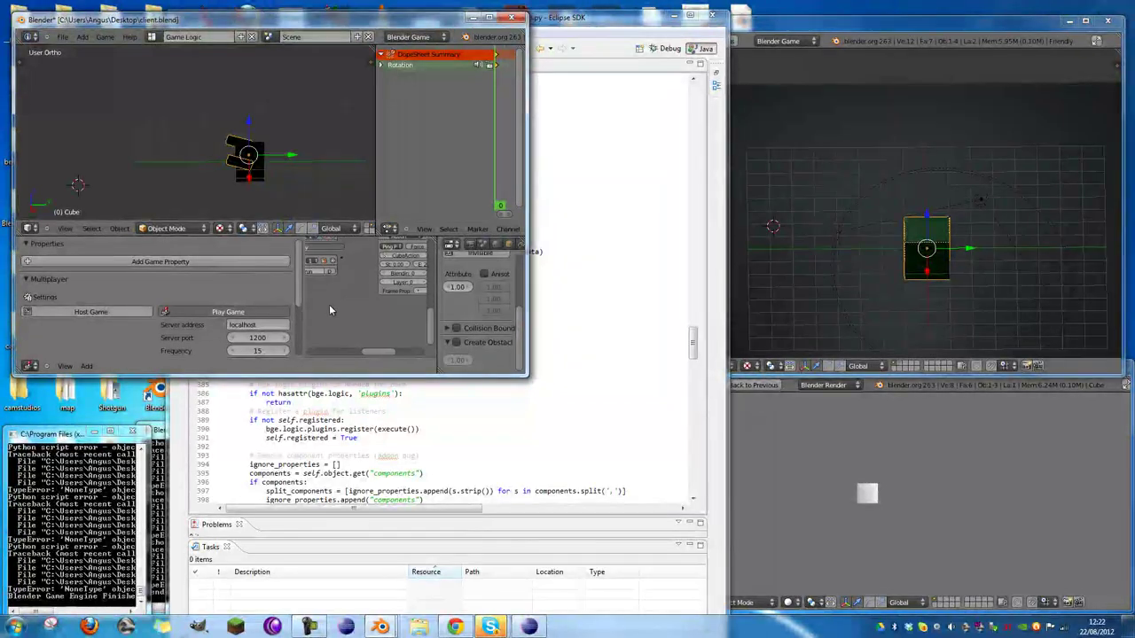
middle_click_drag(329, 306, 387, 324)
right_click(258, 180)
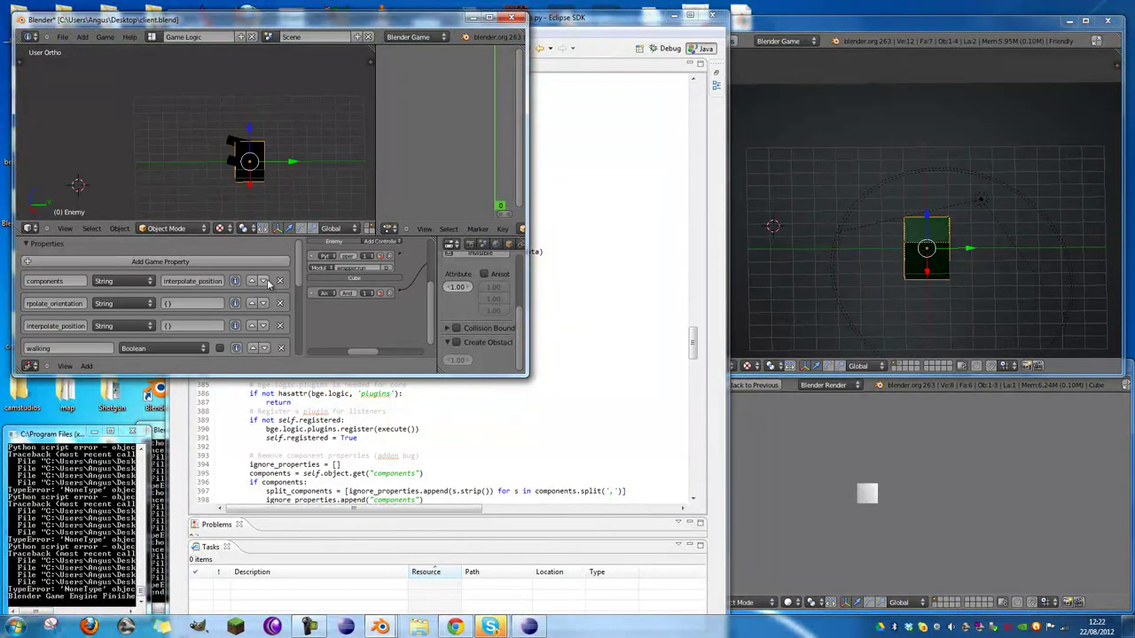
scroll(257, 293, "down", 4)
scroll(235, 293, "down", 5)
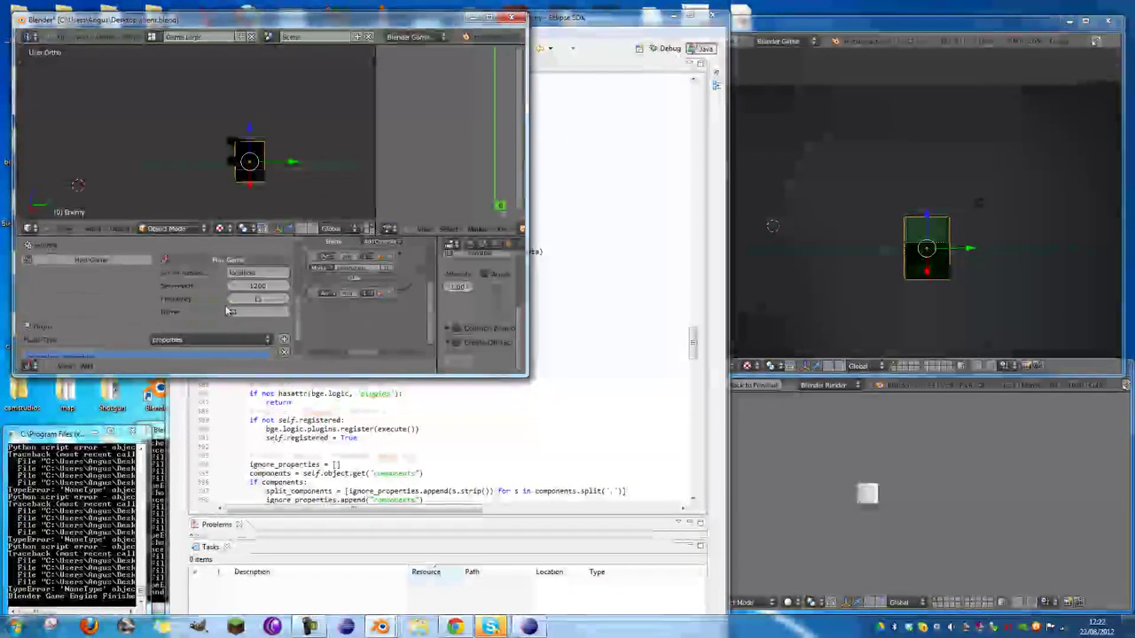
scroll(224, 312, "up", 2)
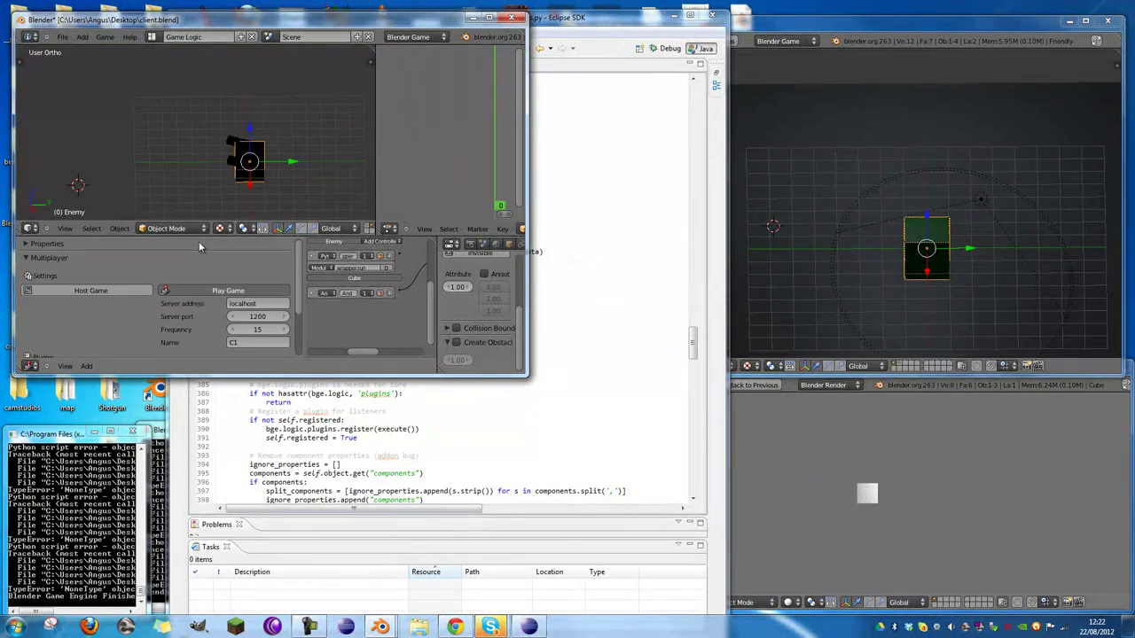
scroll(200, 252, "up", 1)
Step: Set the Object entity of Friendly's properties plugin to Enemy
right_click(237, 167)
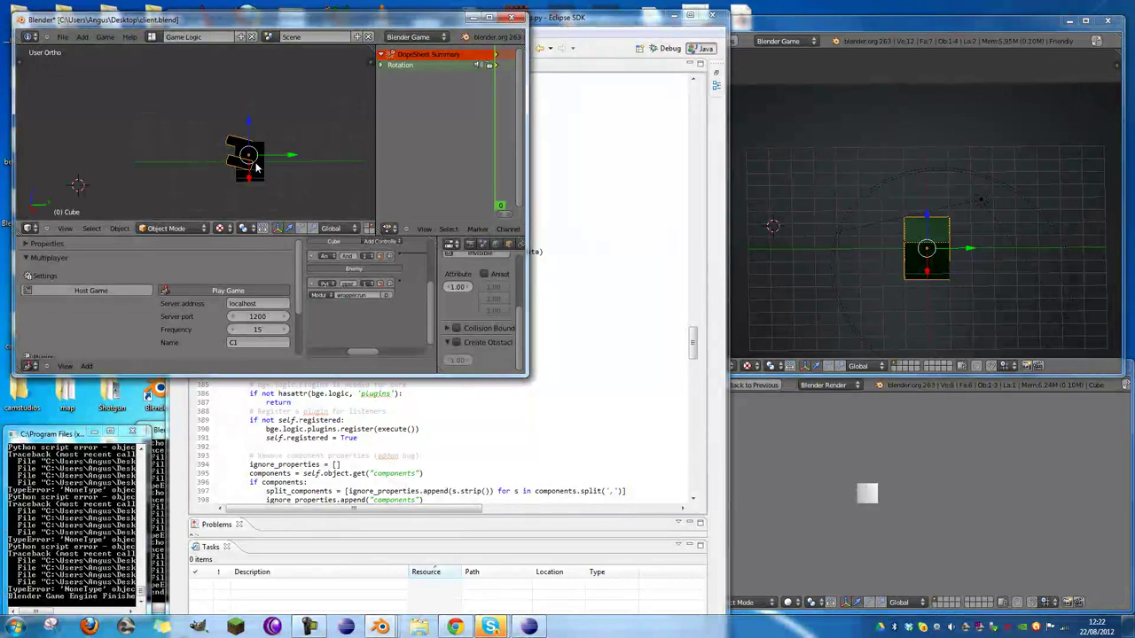
right_click(255, 165)
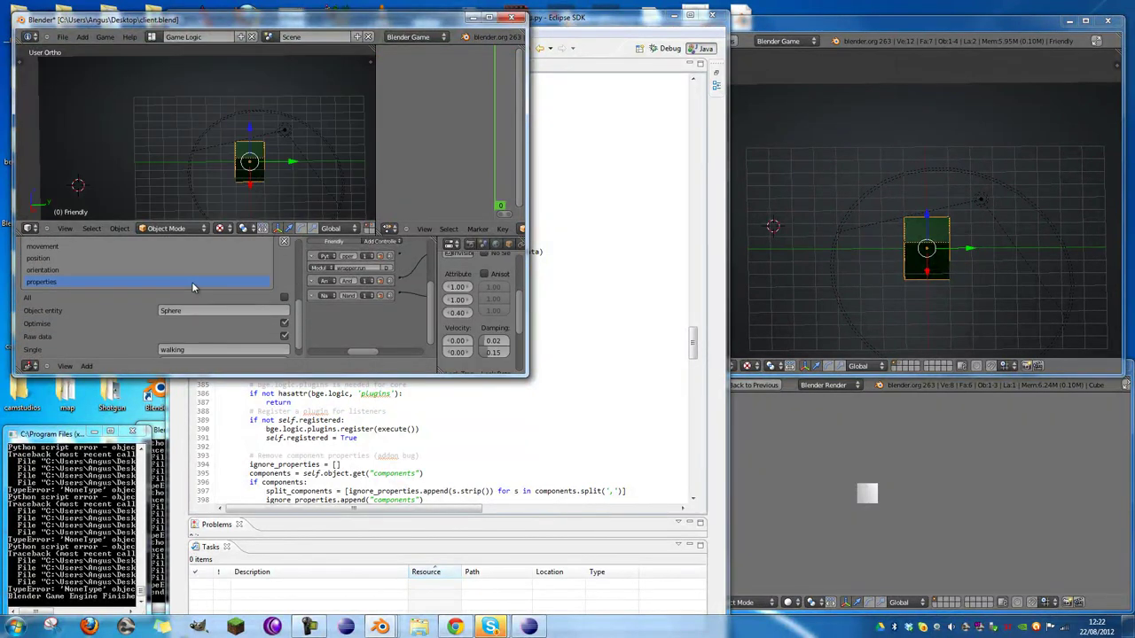
scroll(193, 287, "down", 1)
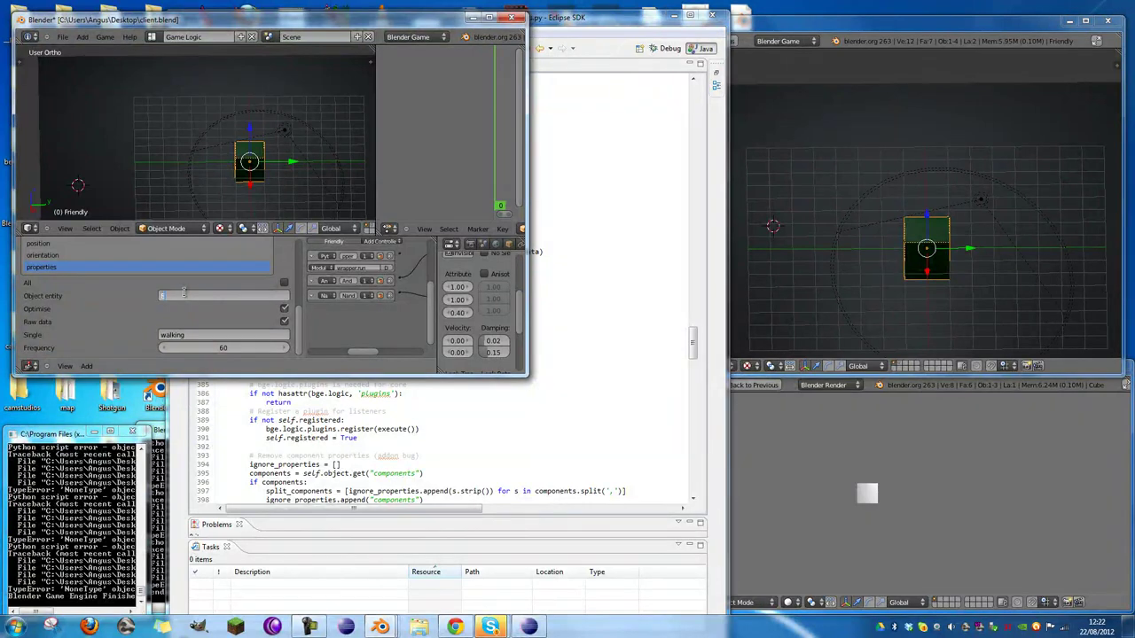
key("Return")
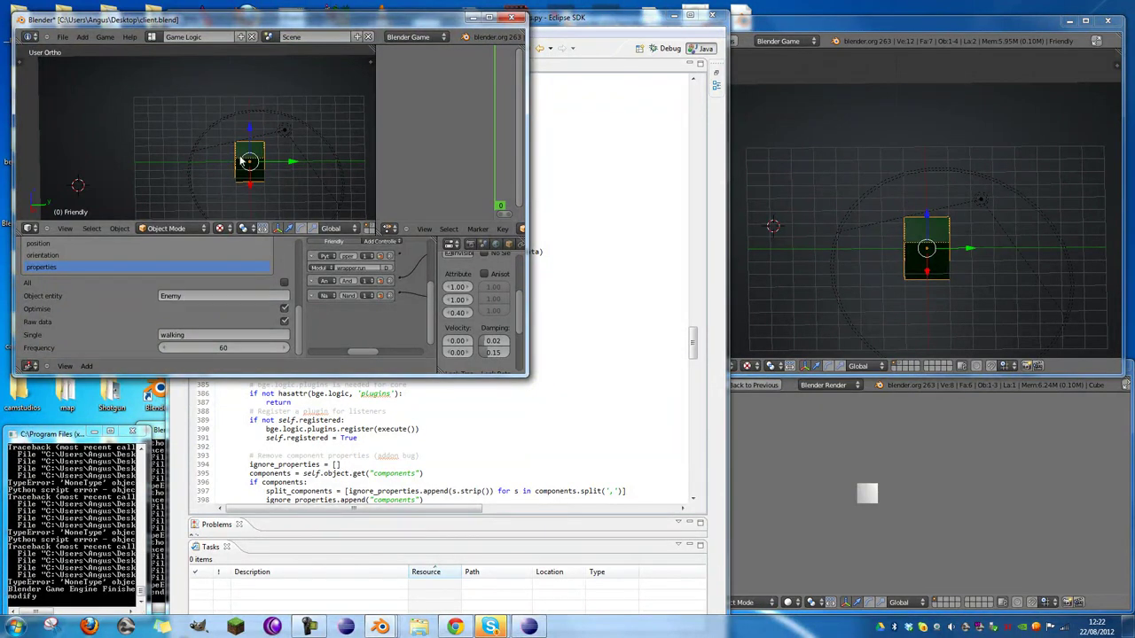
Step: Save client.blend, reload it in the second client and start the game in both clients
key("ctrl+Up")
left_click(804, 228)
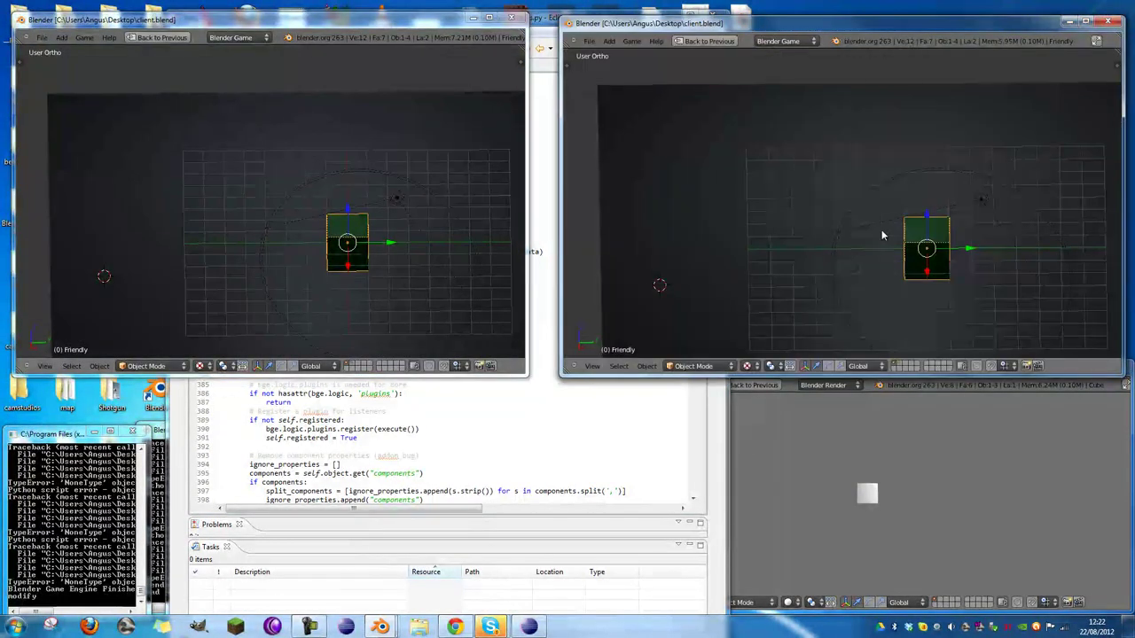
left_click(448, 230)
key("p")
left_click(698, 245)
key("p")
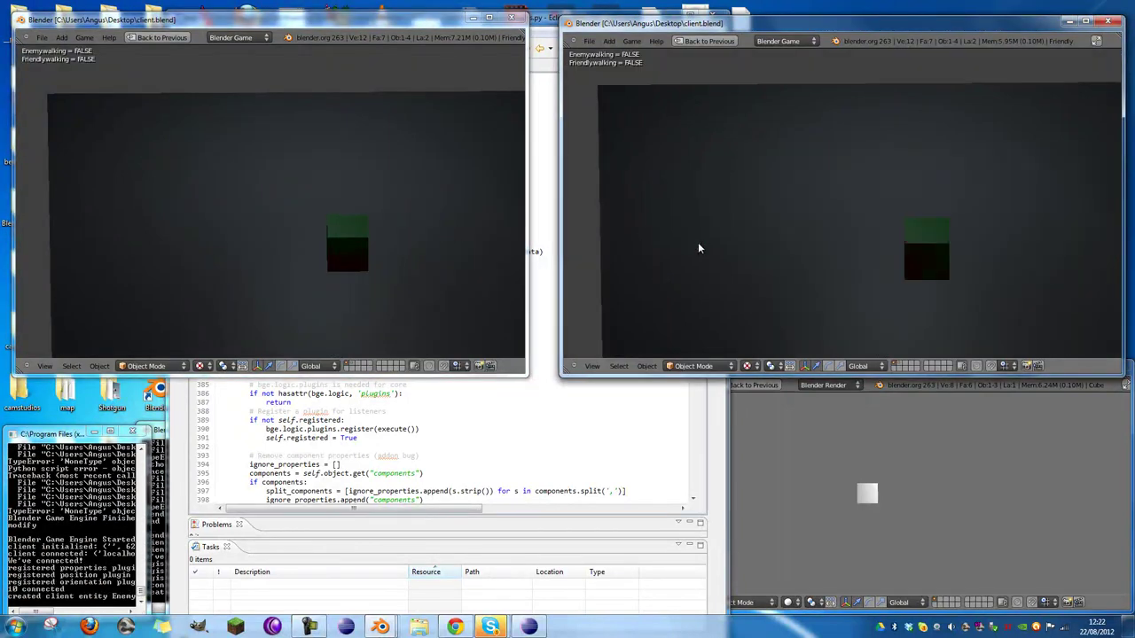
Step: Move and rotate Friendly in the second client to test the walking property's synchronisation, and stop both games
key("d")
key("a")
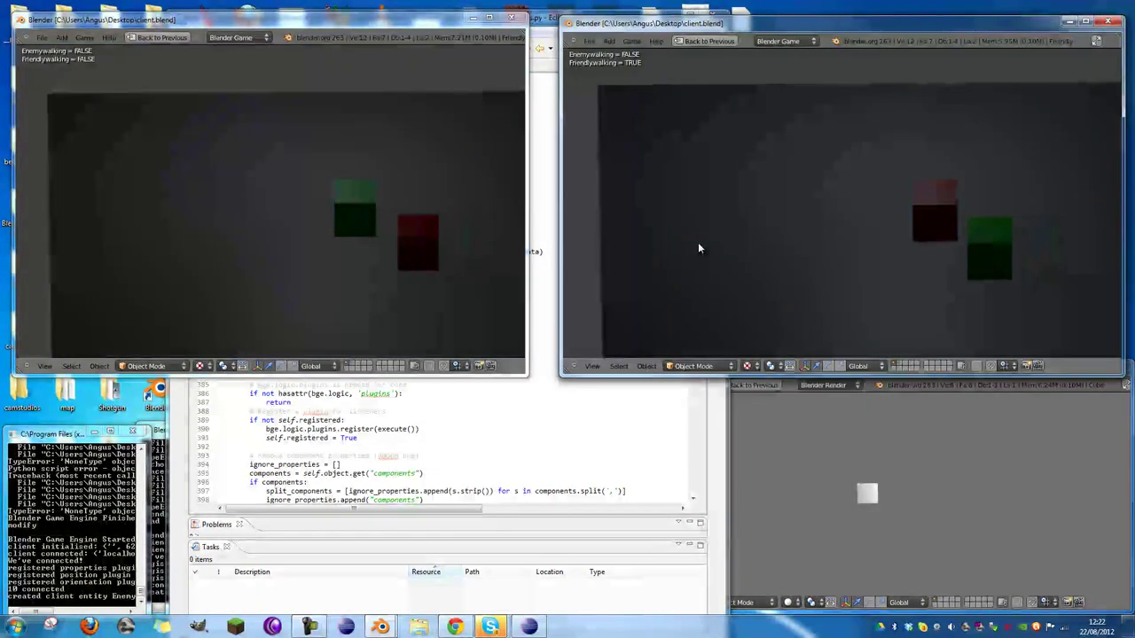
key("d")
key("a")
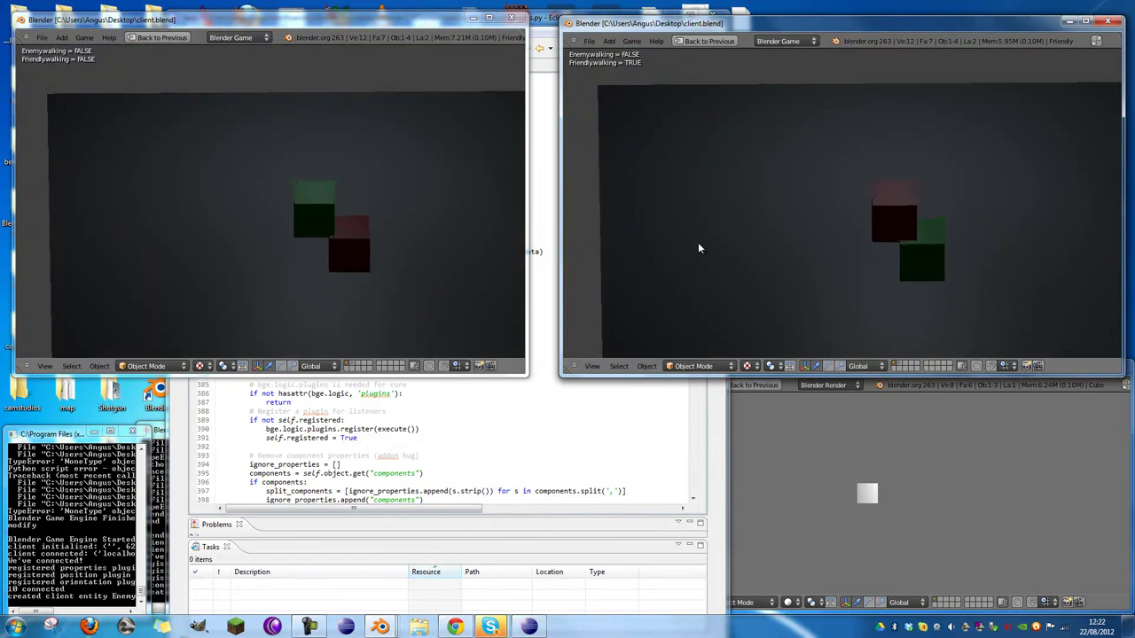
key("d")
key("s")
key("w")
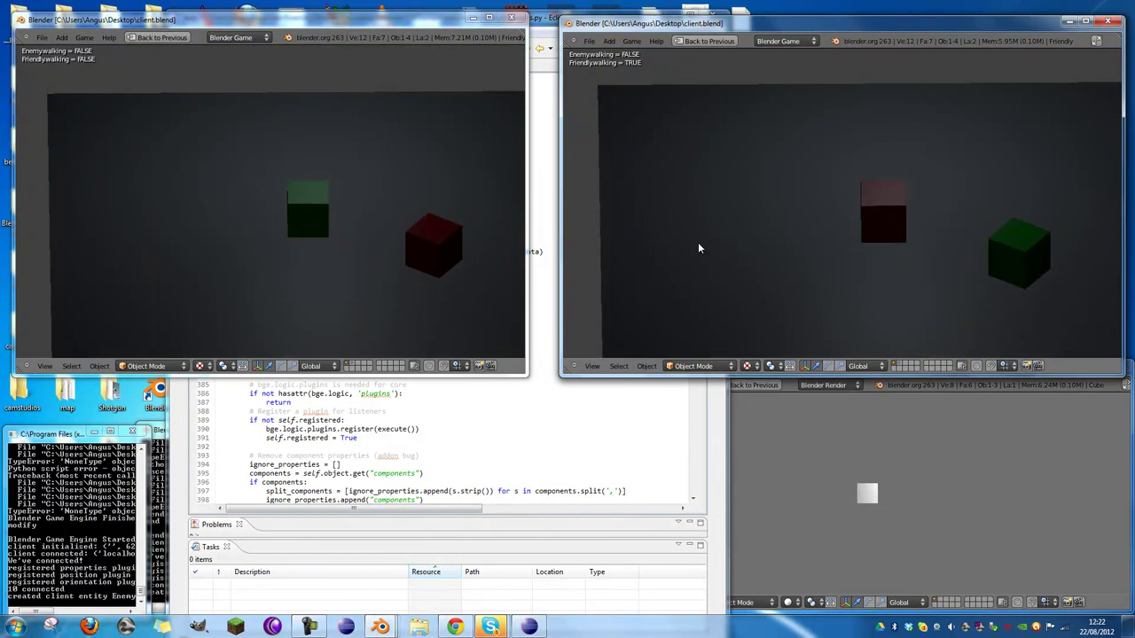
key("Escape")
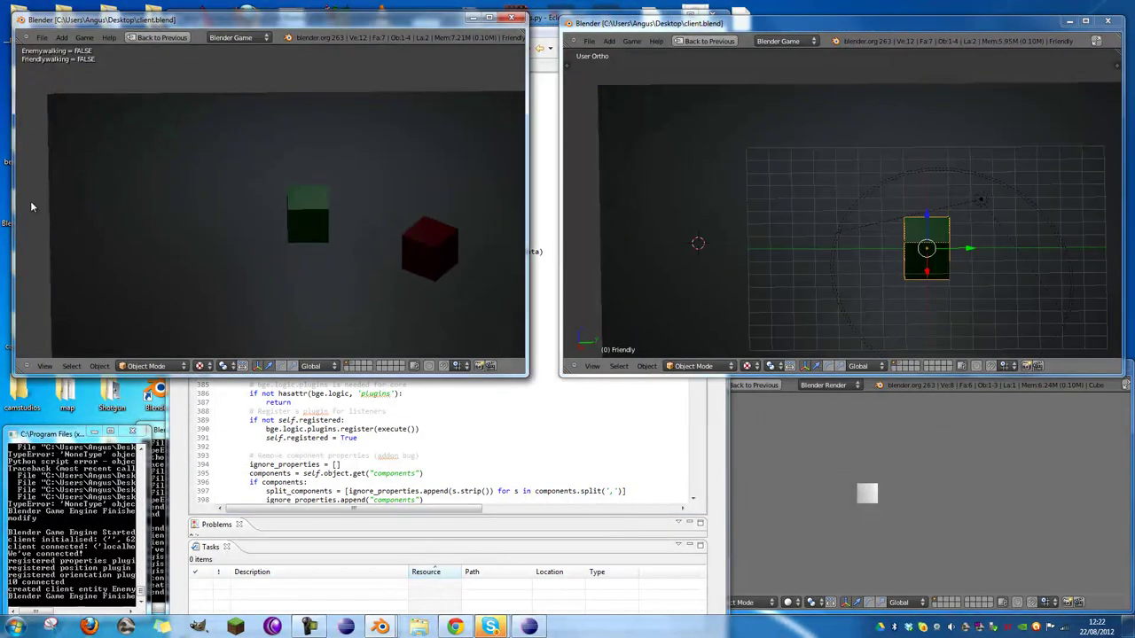
key("Escape")
Step: Minimise Eclipse, clear the Single value of Friendly's properties plugin and enable its All option
left_click(248, 404)
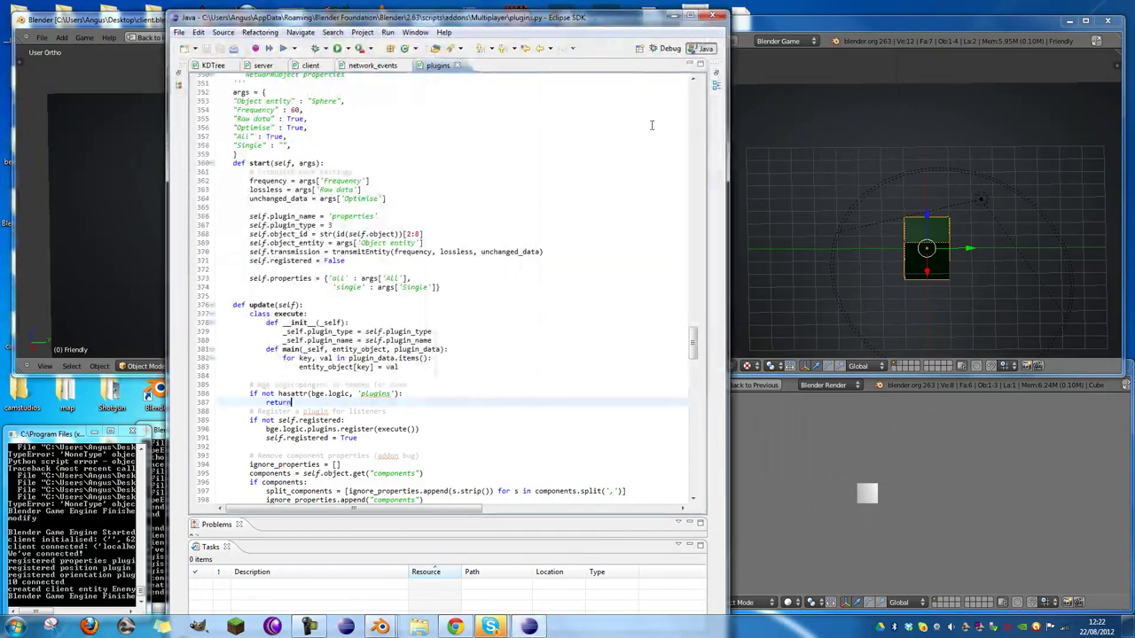
left_click(674, 18)
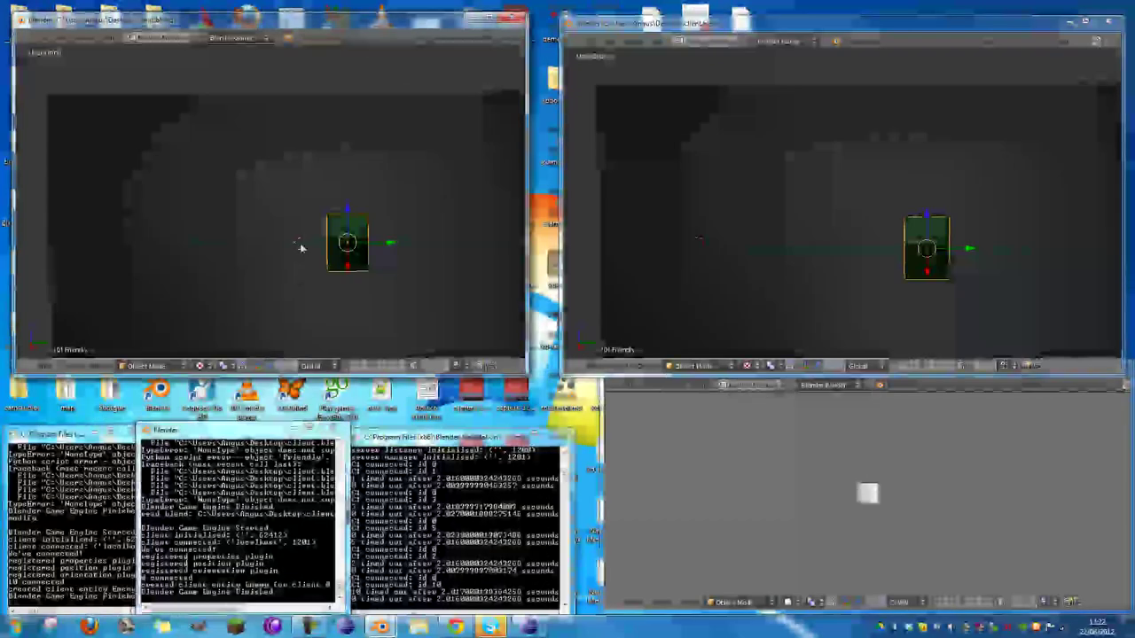
key("ctrl+Right")
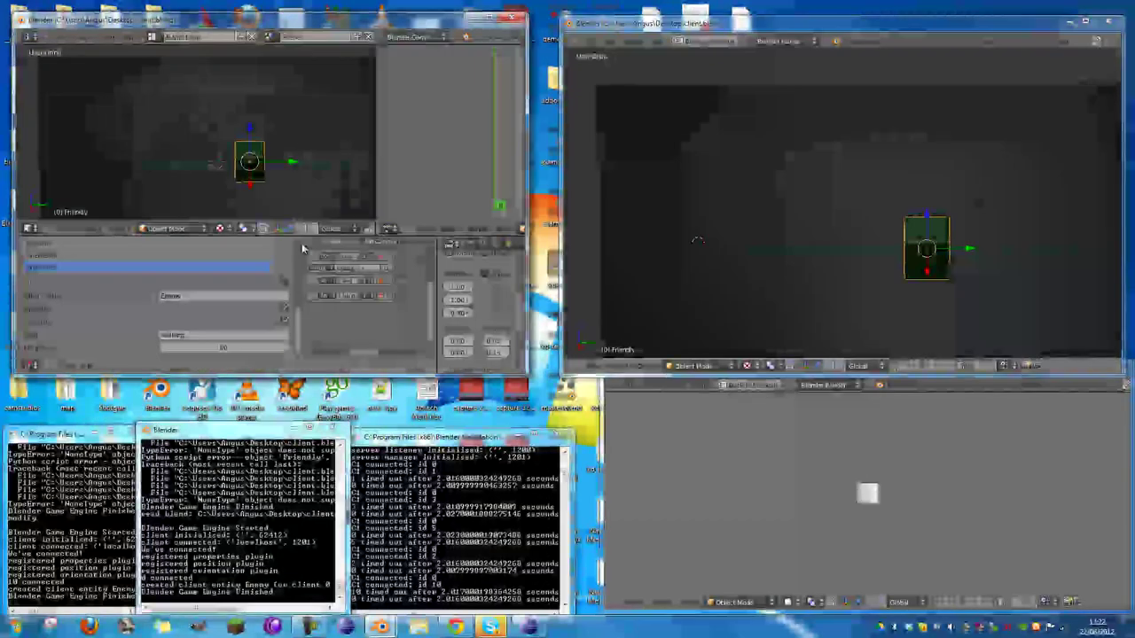
left_click(242, 327)
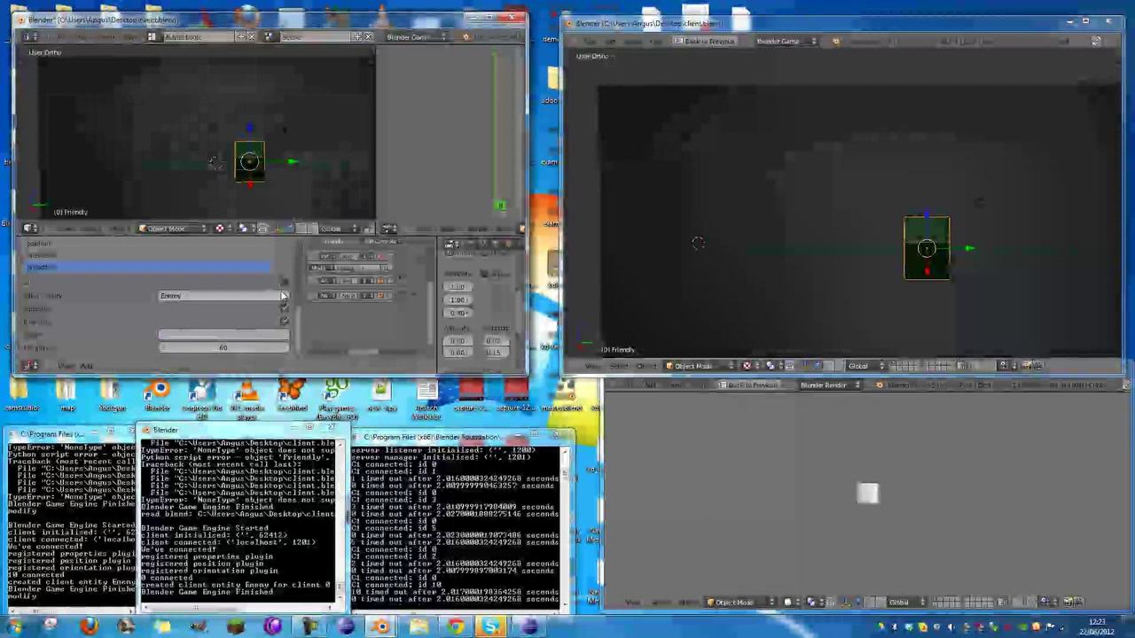
left_click(281, 285)
key("ctrl+Up")
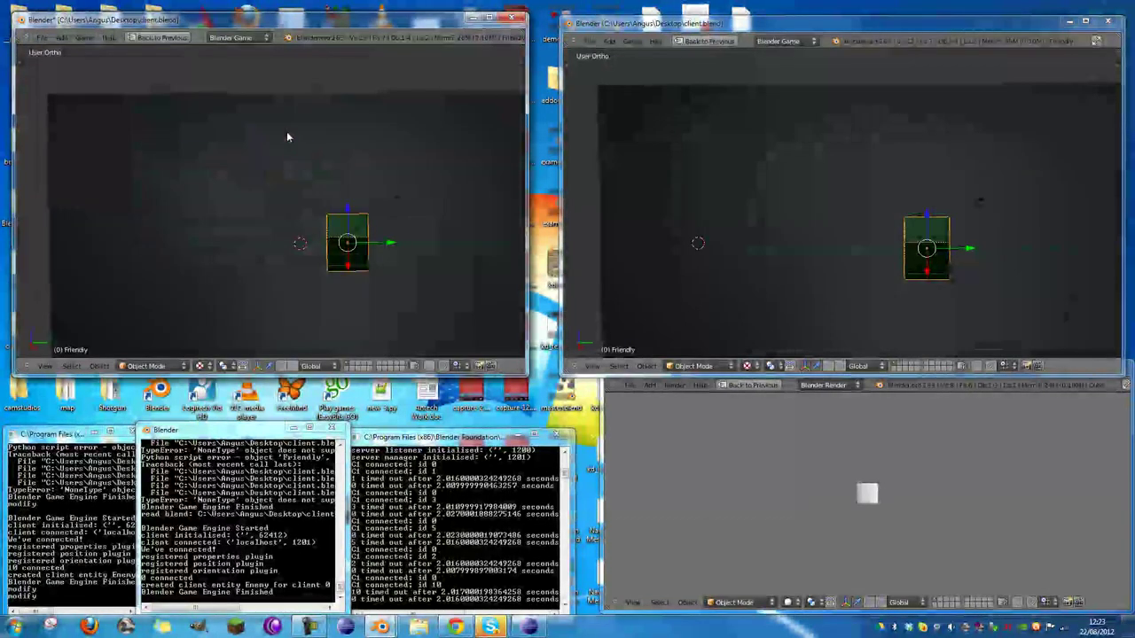
Step: Save over client.blend in the first client and reload the file in the second client
key("ctrl+s")
left_click(286, 137)
left_click(931, 275)
key("ctrl+o")
key("Return")
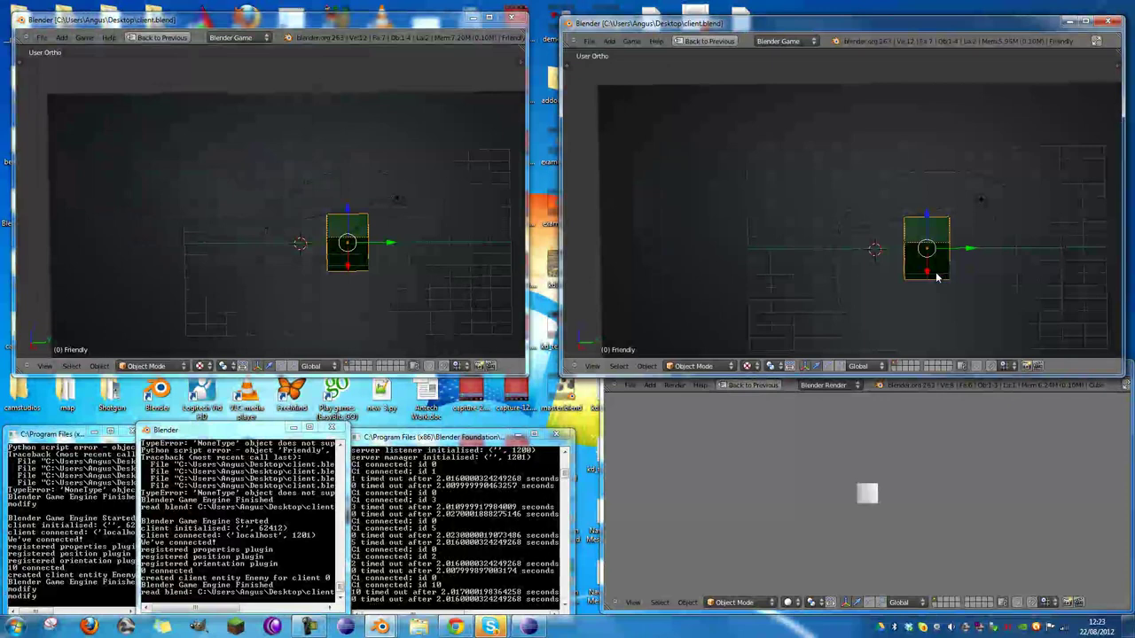
Step: Start the game in both clients with the reloaded client.blend
key("p")
left_click(394, 205)
key("p")
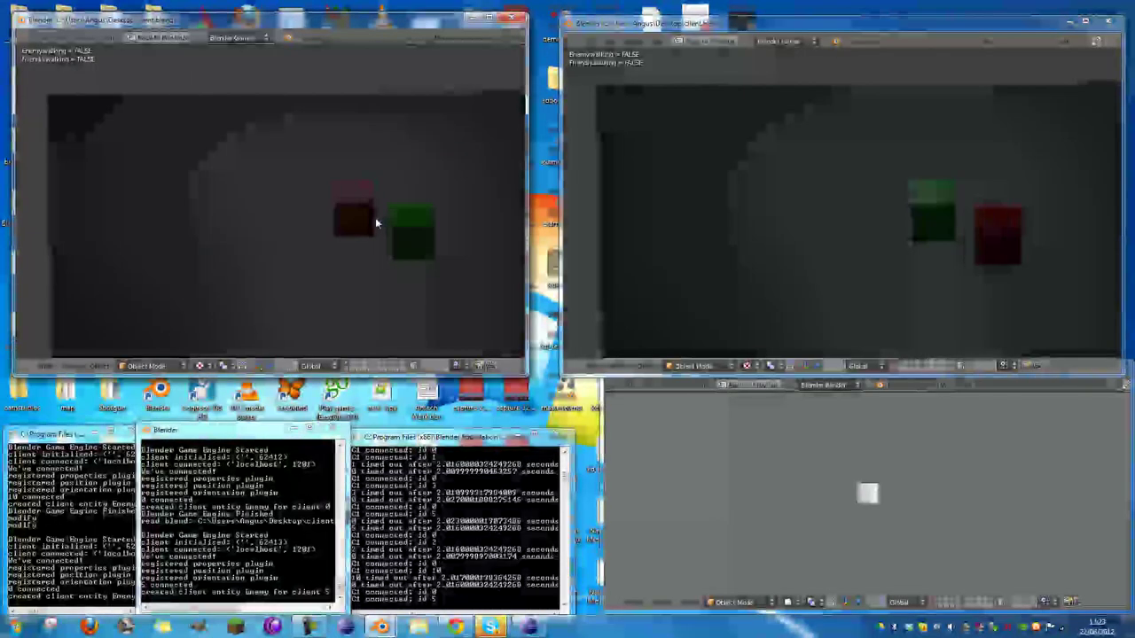
Step: Move and rotate Friendly in the first client to test the walking property's synchronisation, and stop both games
key("a")
key("d")
key("s")
key("a")
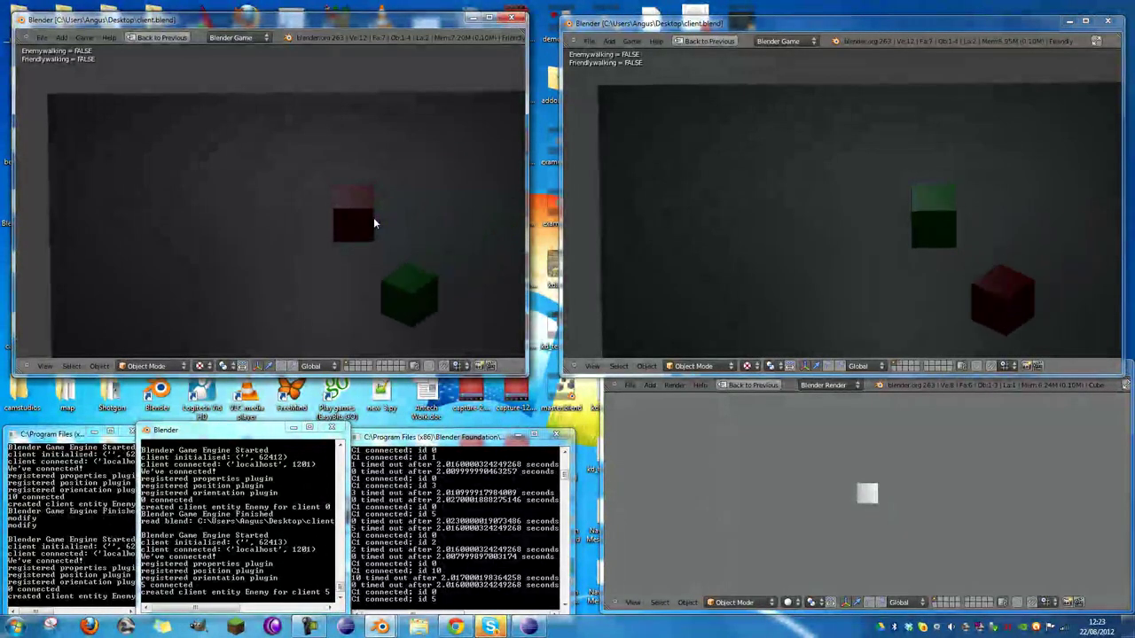
key("w")
key("a")
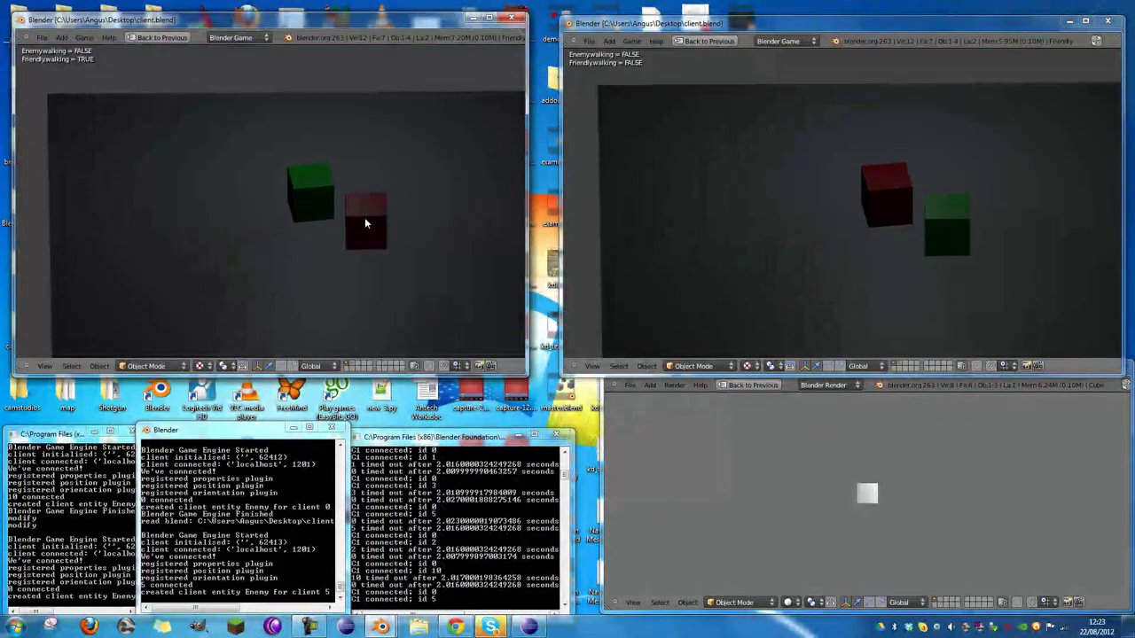
key("Escape")
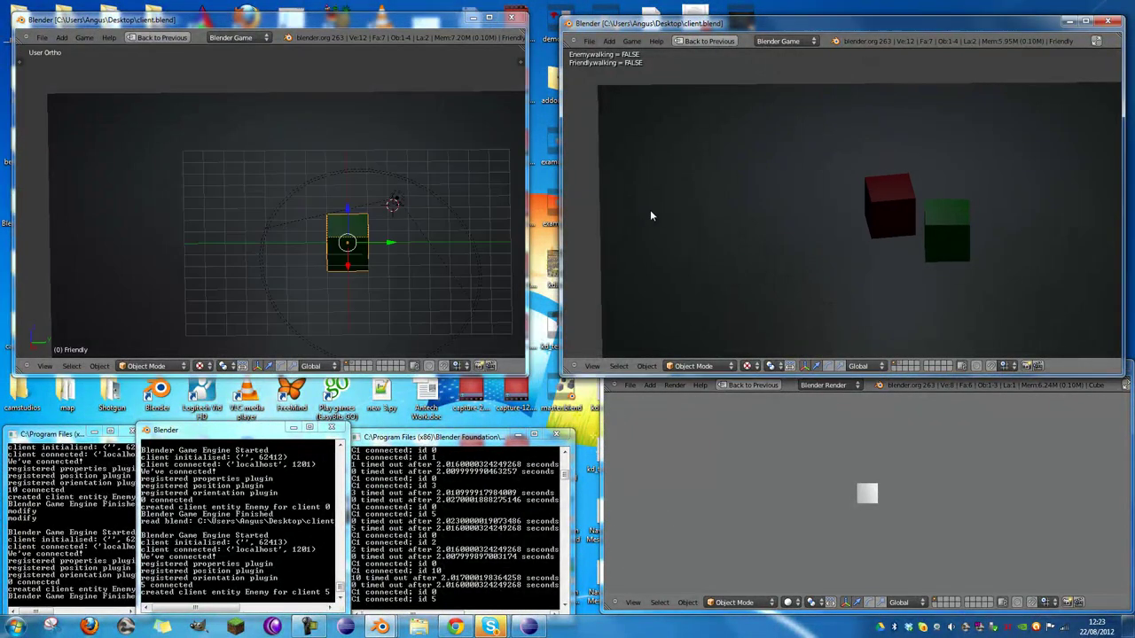
key("Escape")
Step: Restore the Game Logic layout in the first client and open plugins.py in a text editor beside the 3D view
key("ctrl+Up")
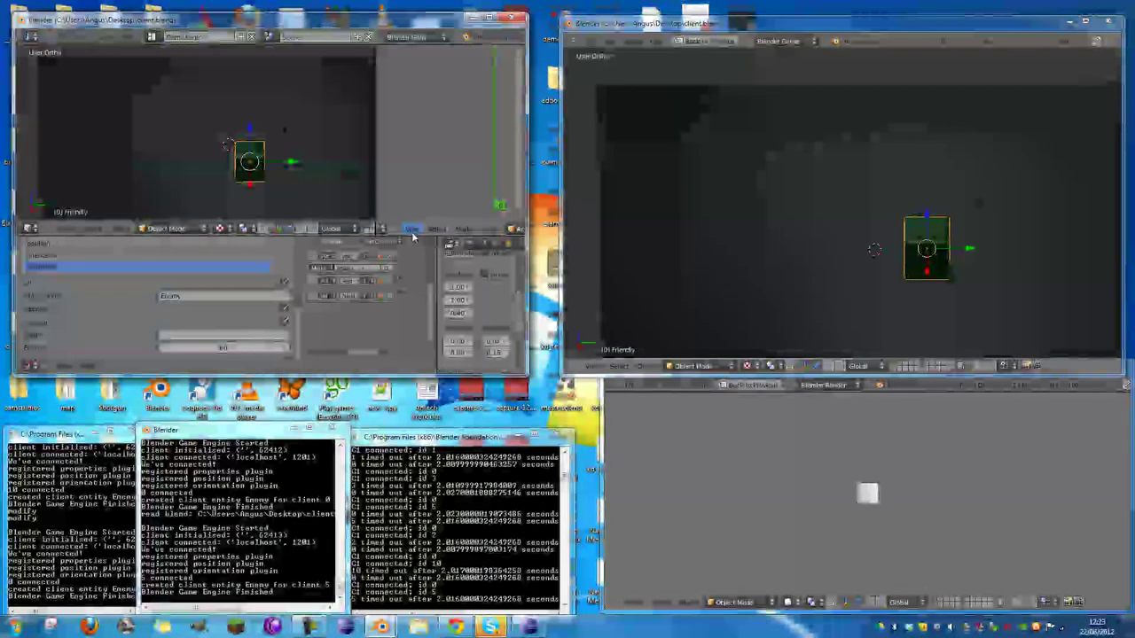
left_click(389, 229)
left_click(398, 115)
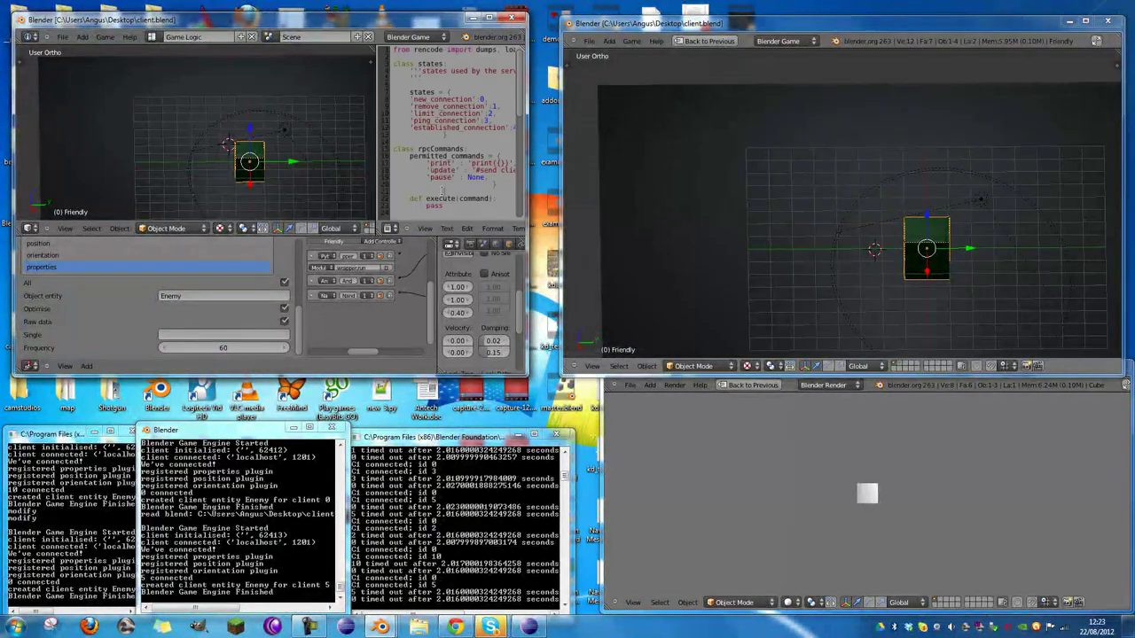
scroll(442, 192, "down", 10)
scroll(474, 234, "down", 3)
left_click(483, 228)
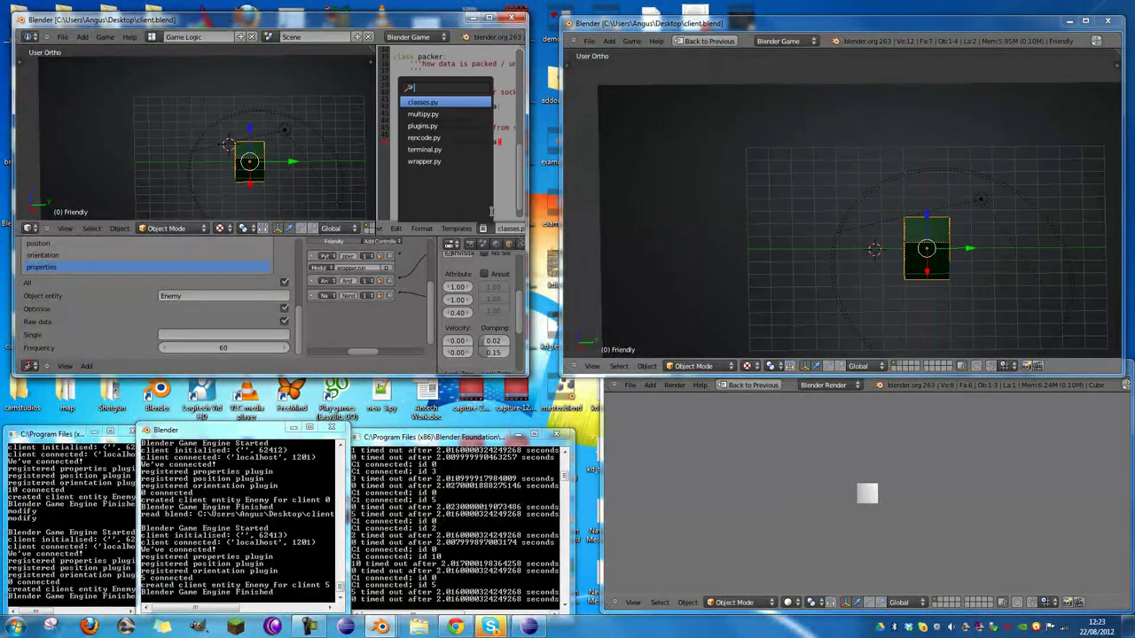
left_click(424, 126)
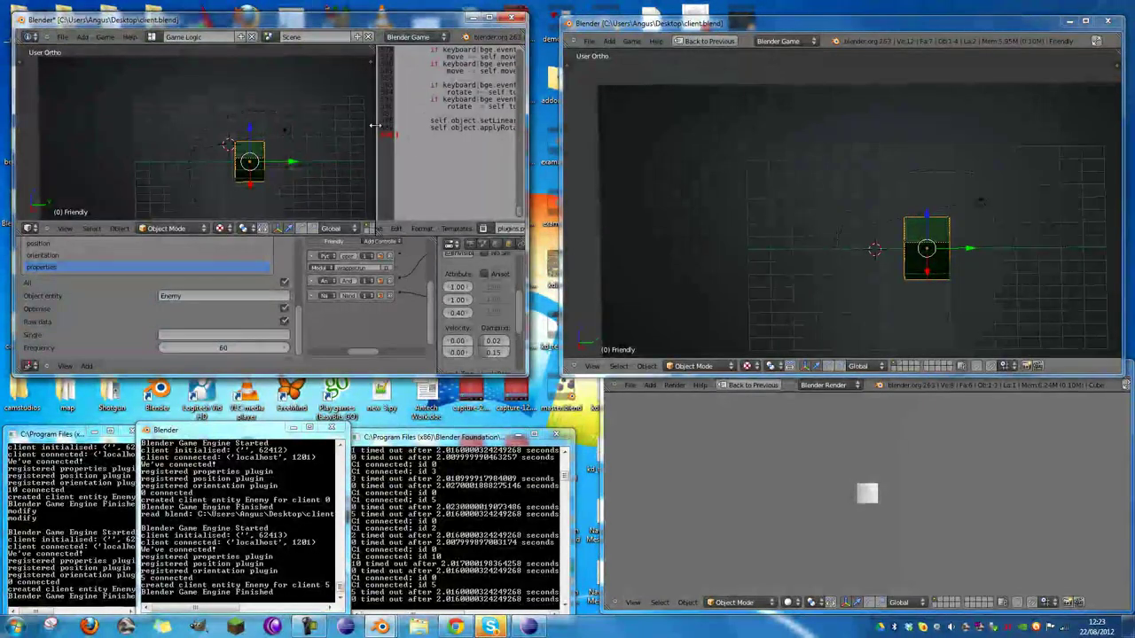
Step: Widen the text editor and examine the properties class in plugins.py, from its arguments to the code that sends raw_data
left_click_drag(375, 125, 315, 125)
scroll(425, 133, "up", 5)
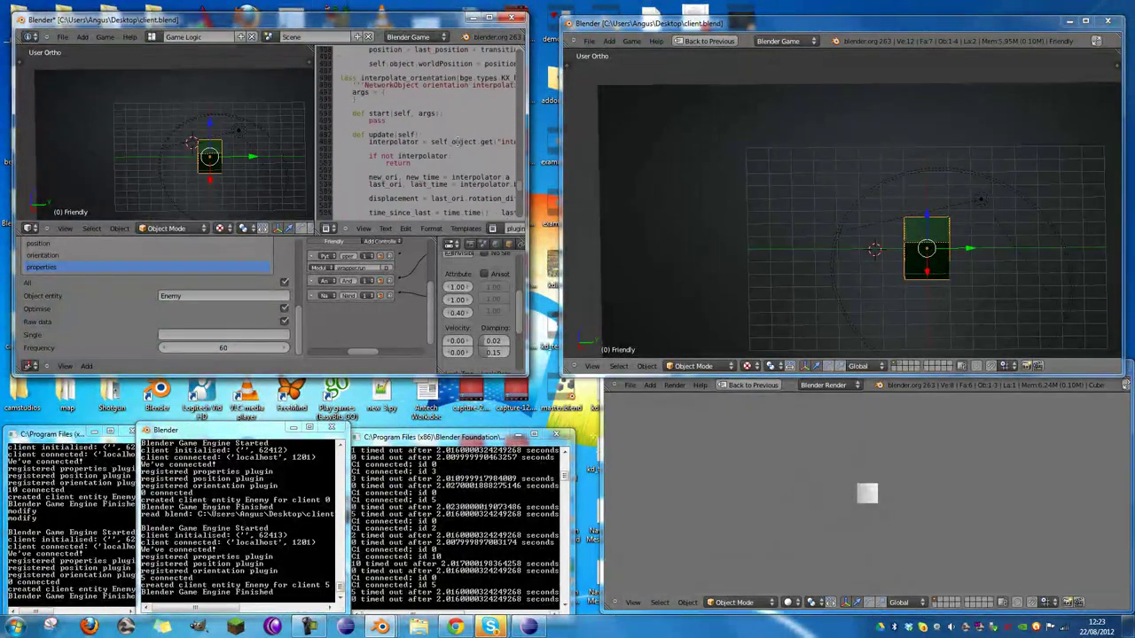
scroll(490, 139, "up", 10)
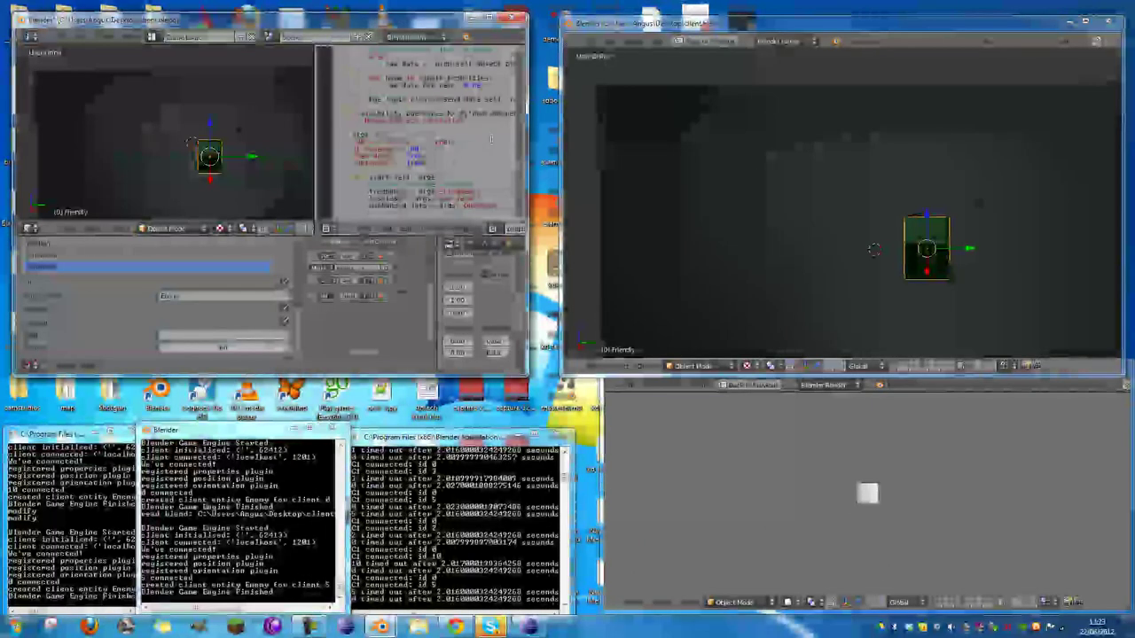
scroll(497, 146, "up", 8)
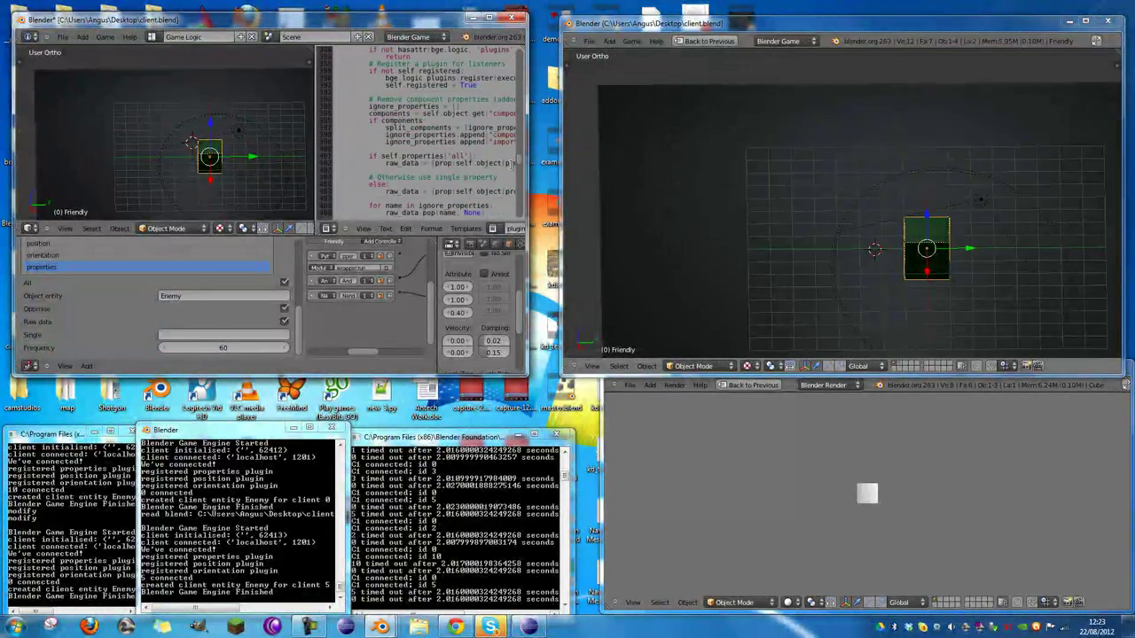
scroll(511, 166, "up", 5)
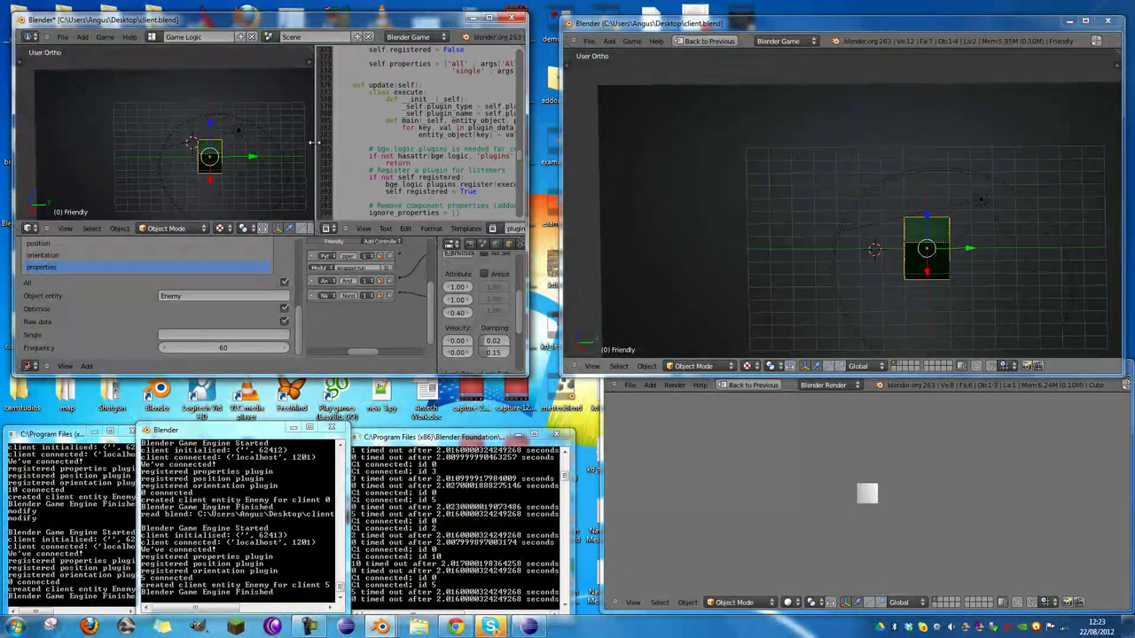
left_click_drag(314, 142, 196, 142)
scroll(305, 140, "up", 6)
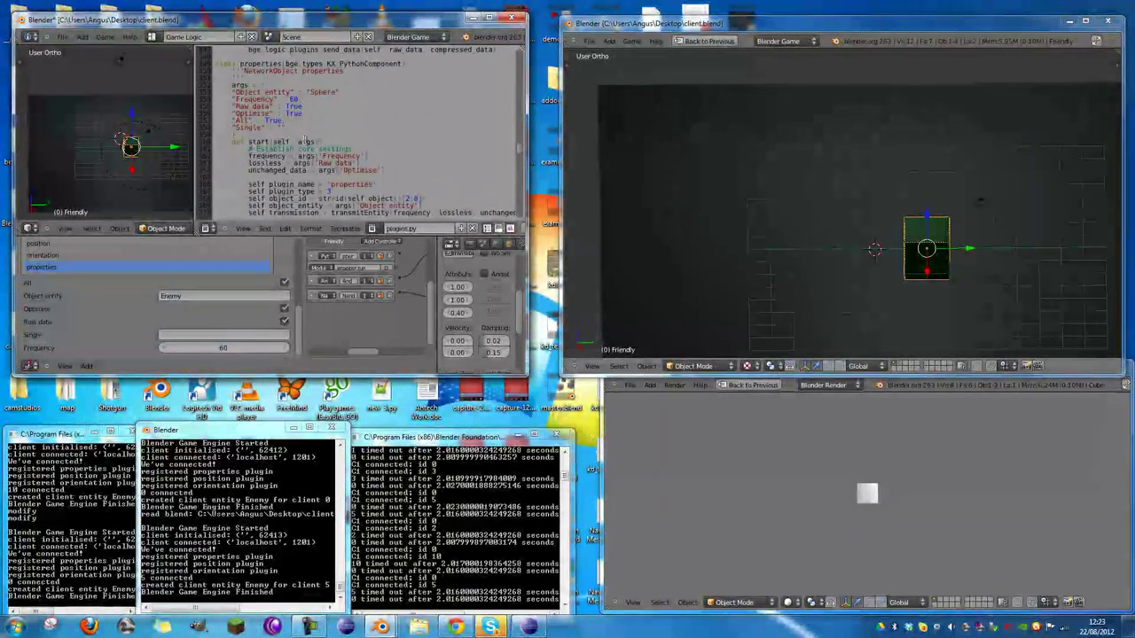
scroll(318, 191, "down", 1)
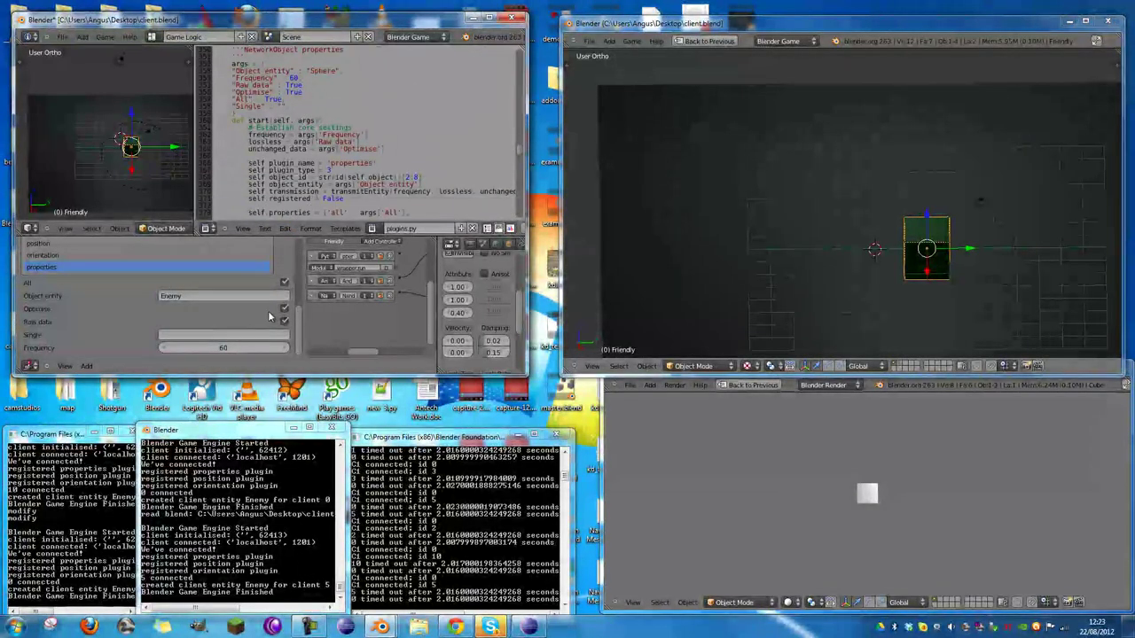
scroll(324, 191, "down", 10)
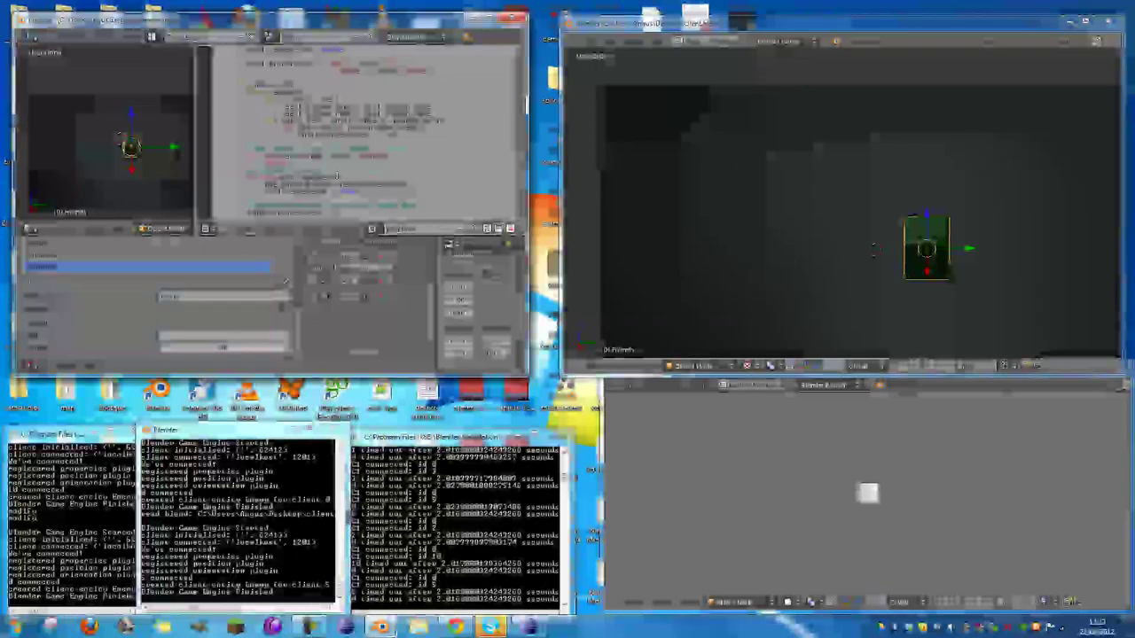
scroll(339, 173, "down", 5)
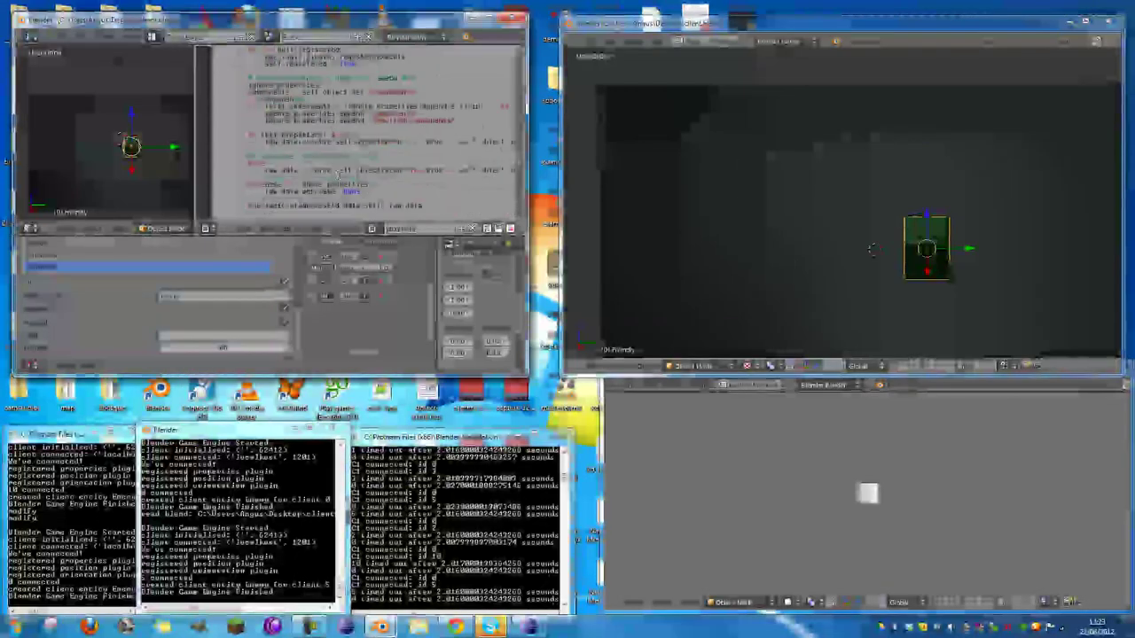
scroll(338, 174, "down", 5)
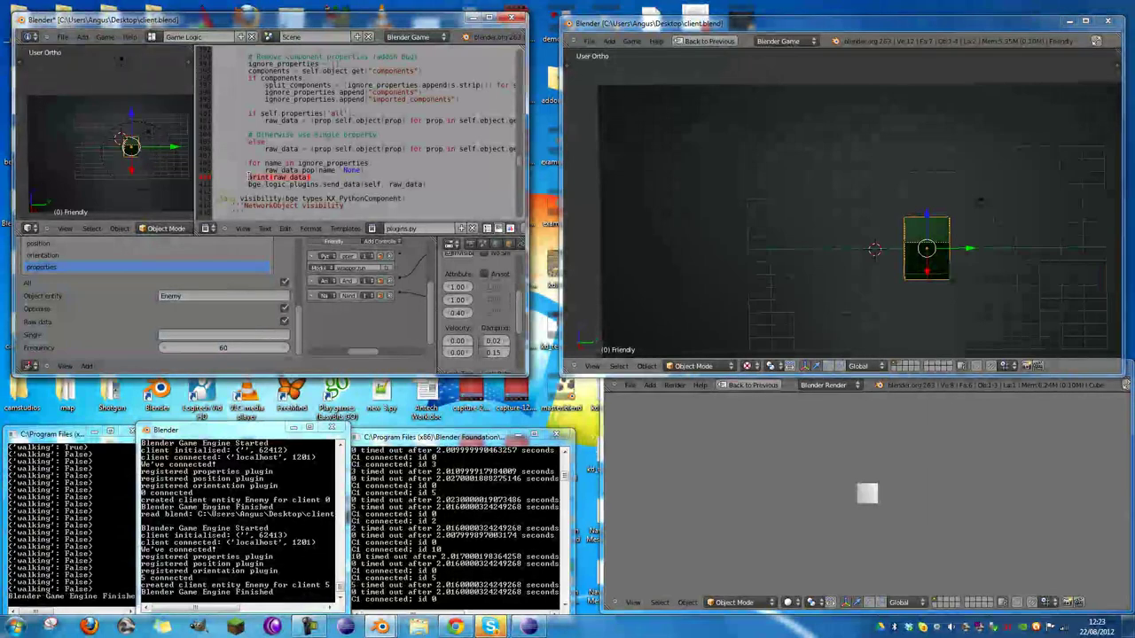
Step: Remove print(raw_data) from the properties plugin, add print(plugin_data) at the end of its main method and save over client.blend
key("Delete")
scroll(348, 142, "up", 7)
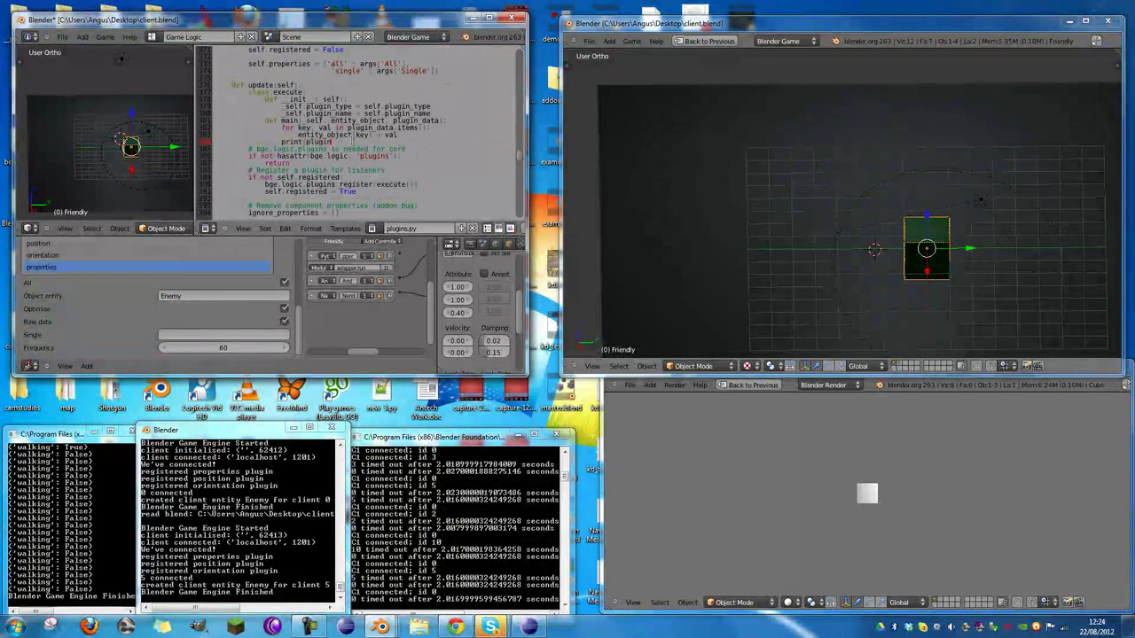
type("ta)")
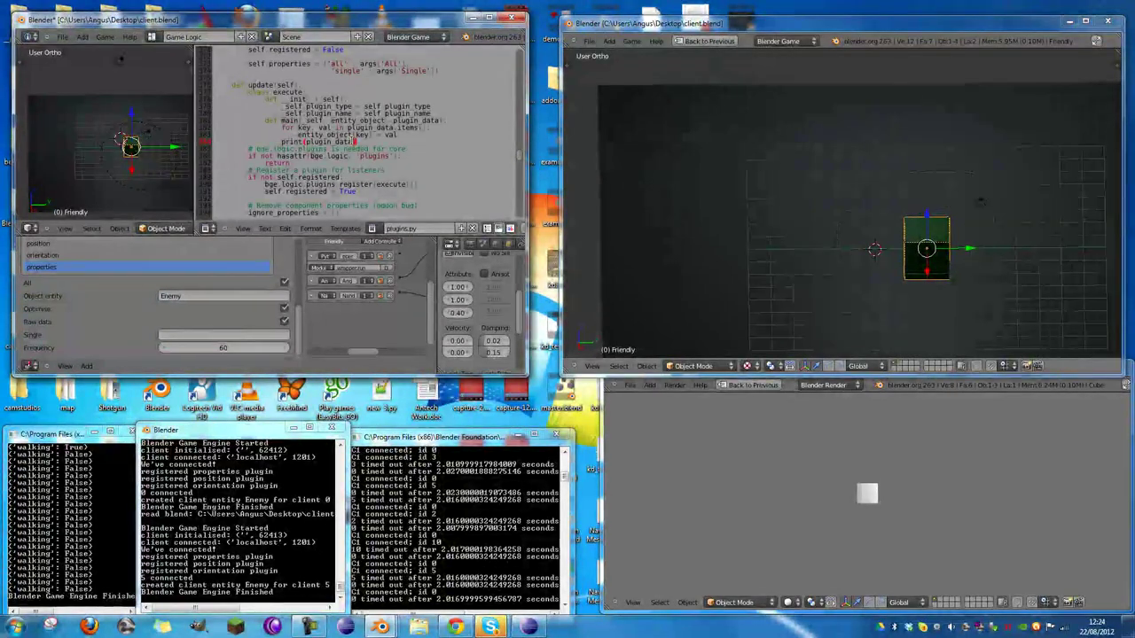
key("ctrl+s")
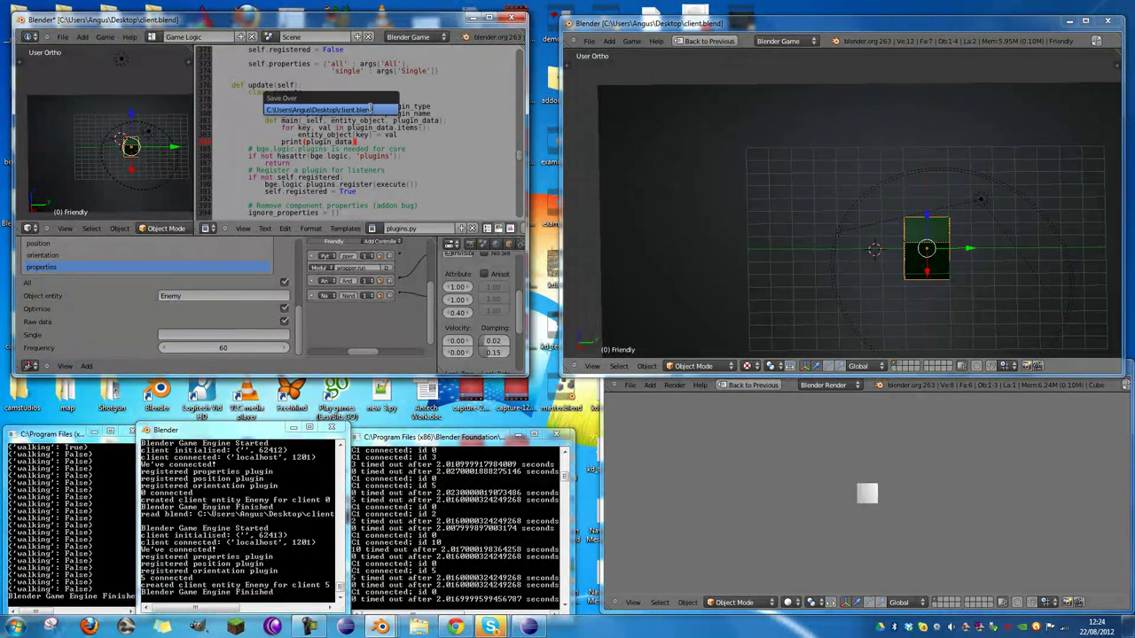
left_click(371, 108)
Step: Maximise the 3D view in the first client and start the game in both clients
key("ctrl+Up")
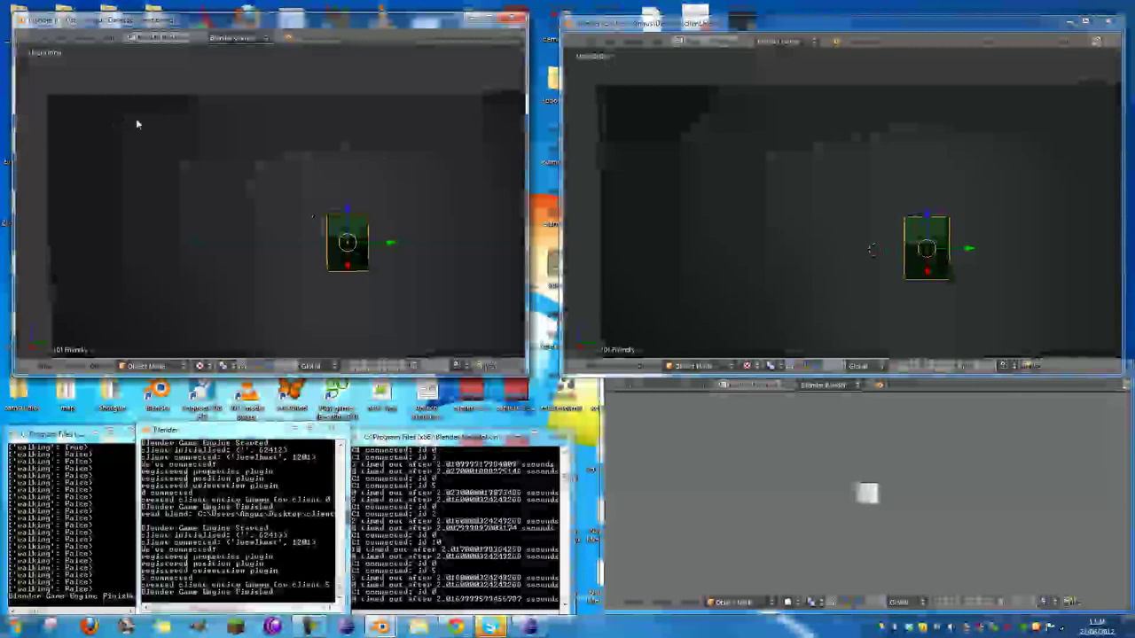
left_click(718, 197)
key("p")
left_click(285, 184)
key("p")
Step: Move Friendly in each client to test the printed walking data, and stop both games
key("w")
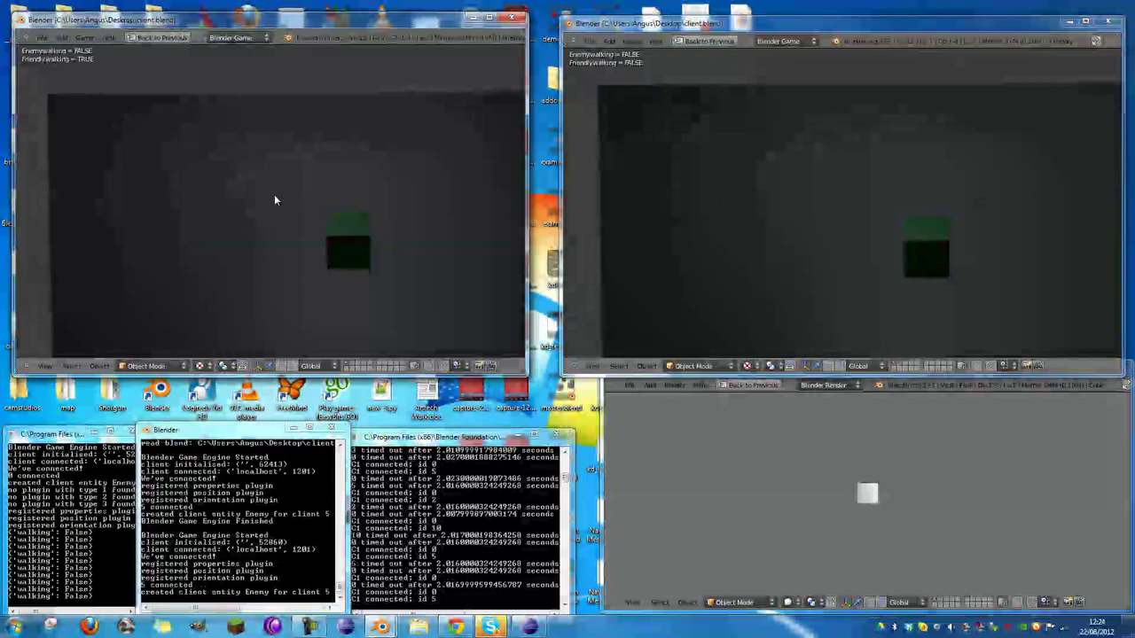
left_click(809, 297)
key("d")
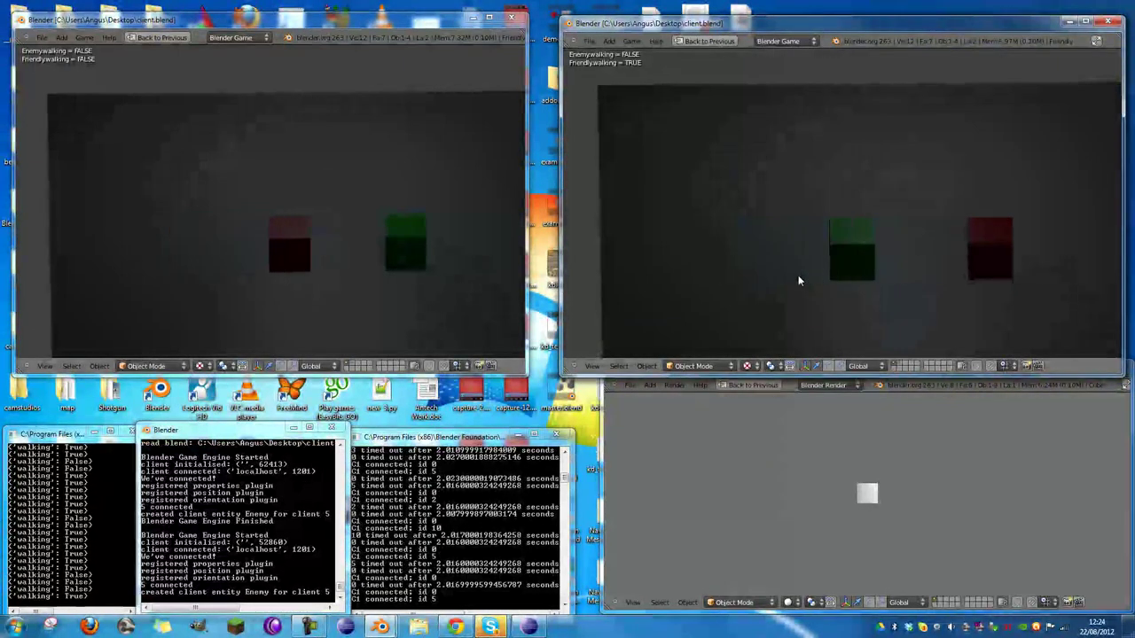
key("Escape")
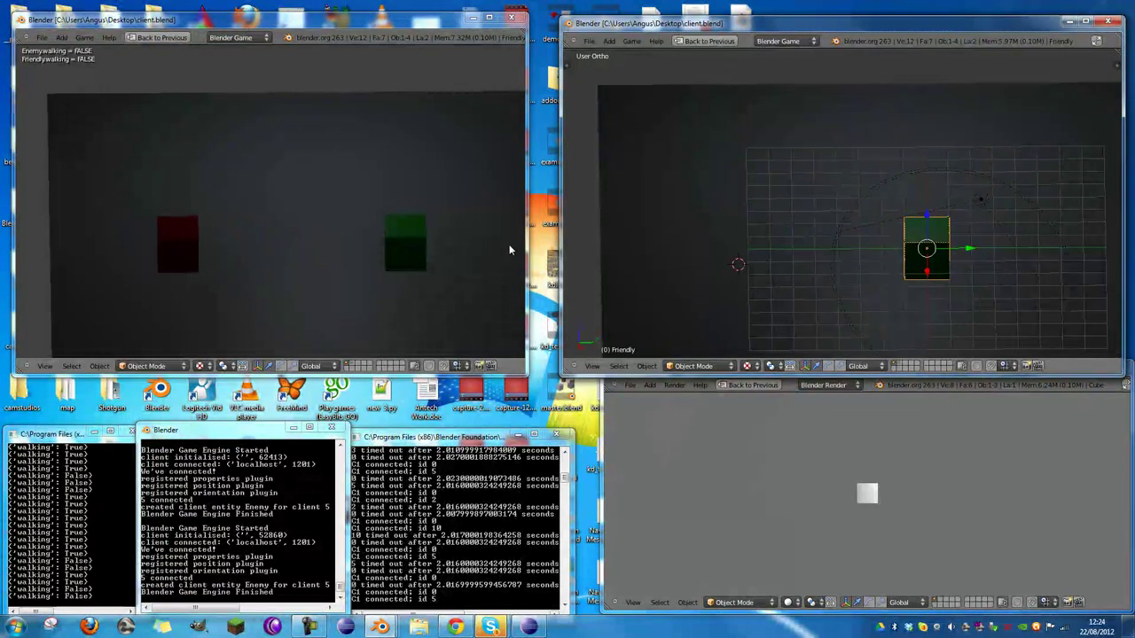
key("Escape")
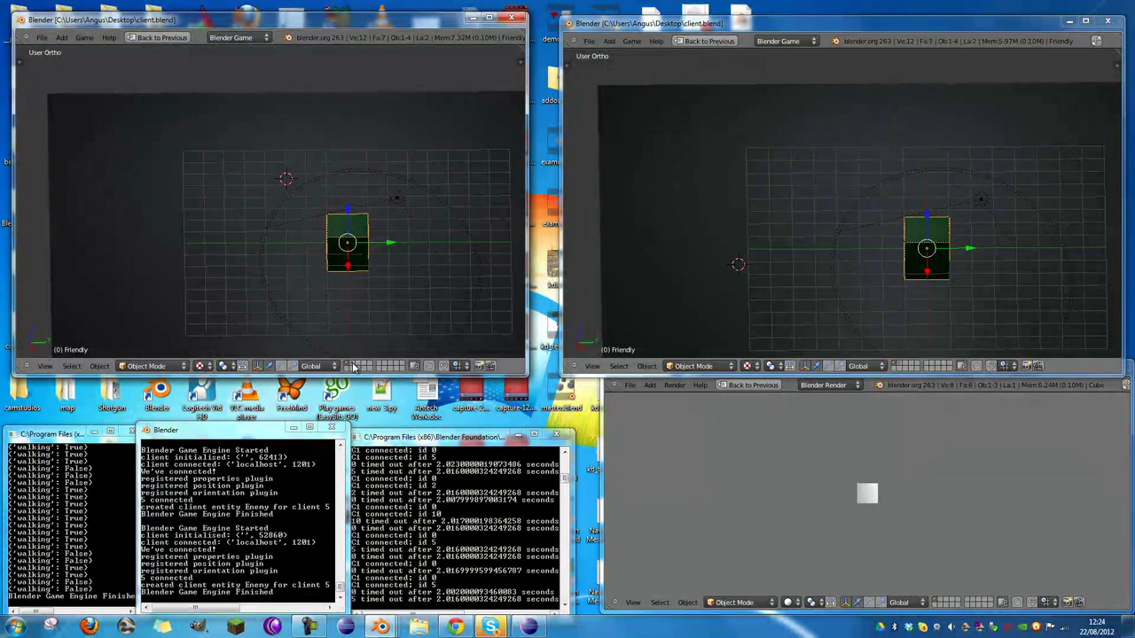
Step: Delete the print(plugin_data) line from the properties plugin and select Enemy on its layer for a brief game run
key("p")
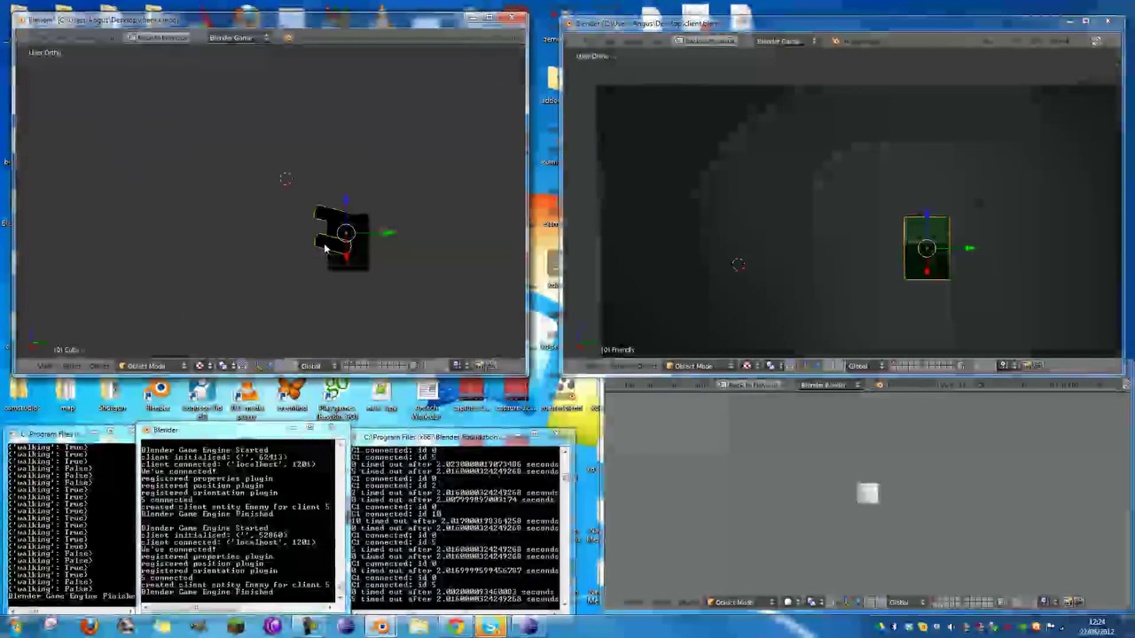
key("ctrl+Up")
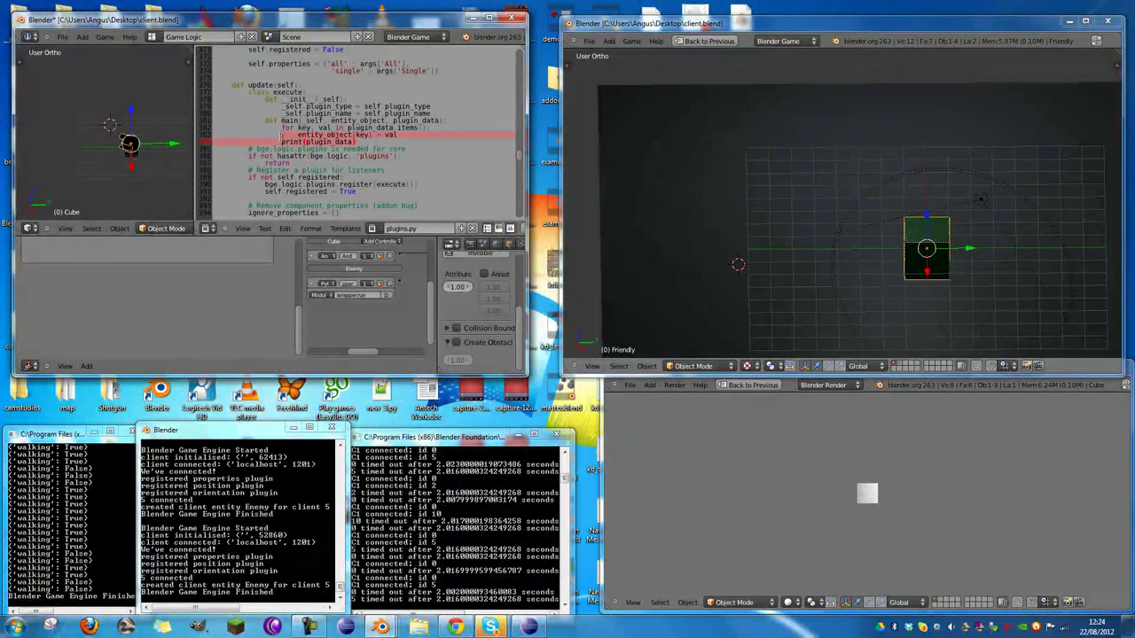
right_click(130, 146)
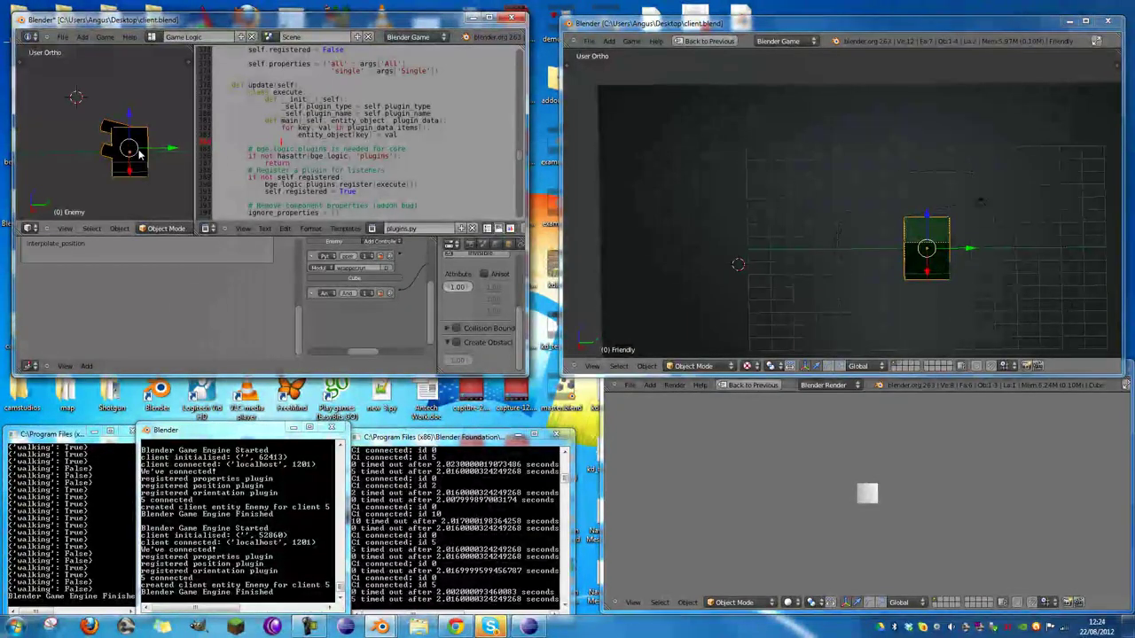
key("p")
key("Escape")
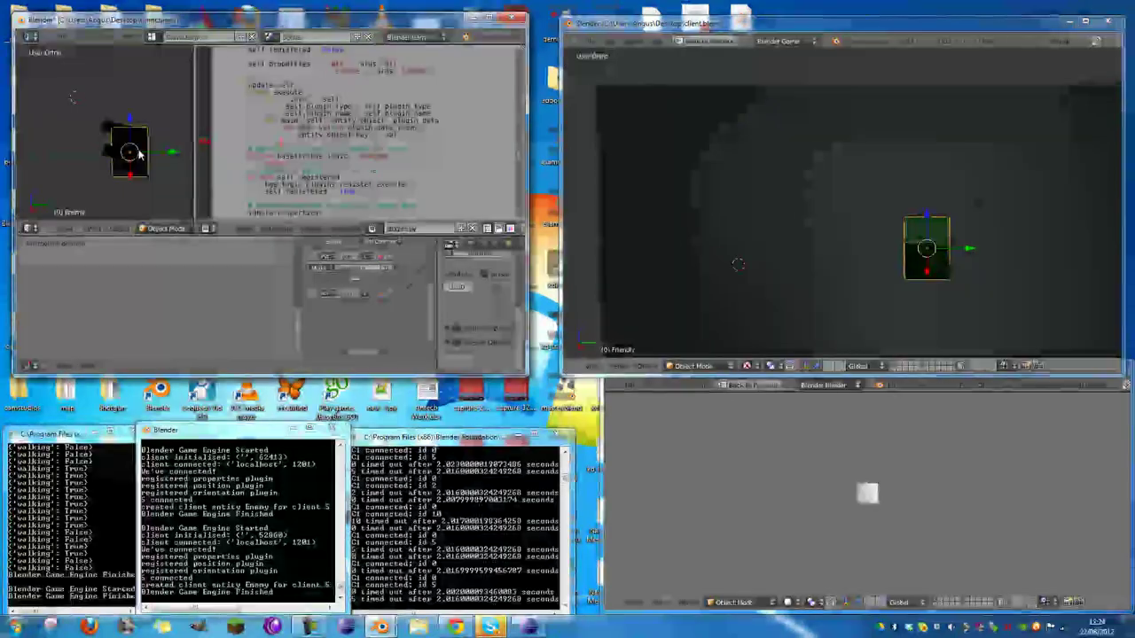
Step: Maximise the first client's 3D view, save over client.blend and run the game there from an angled view
key("ctrl+Up")
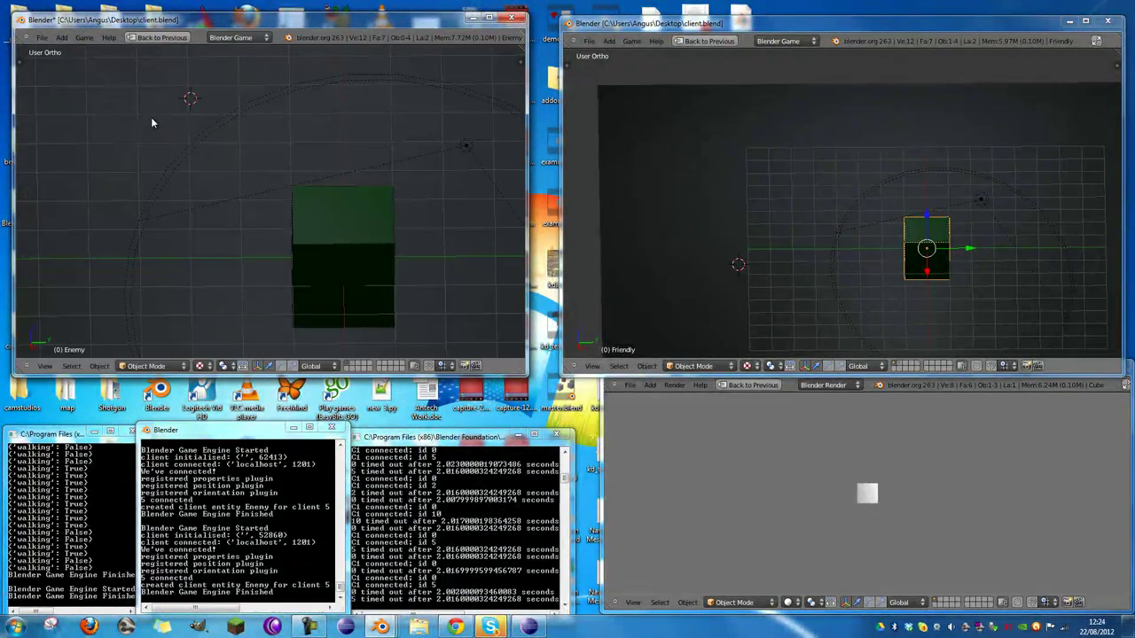
key("ctrl+s")
key("Return")
key("p")
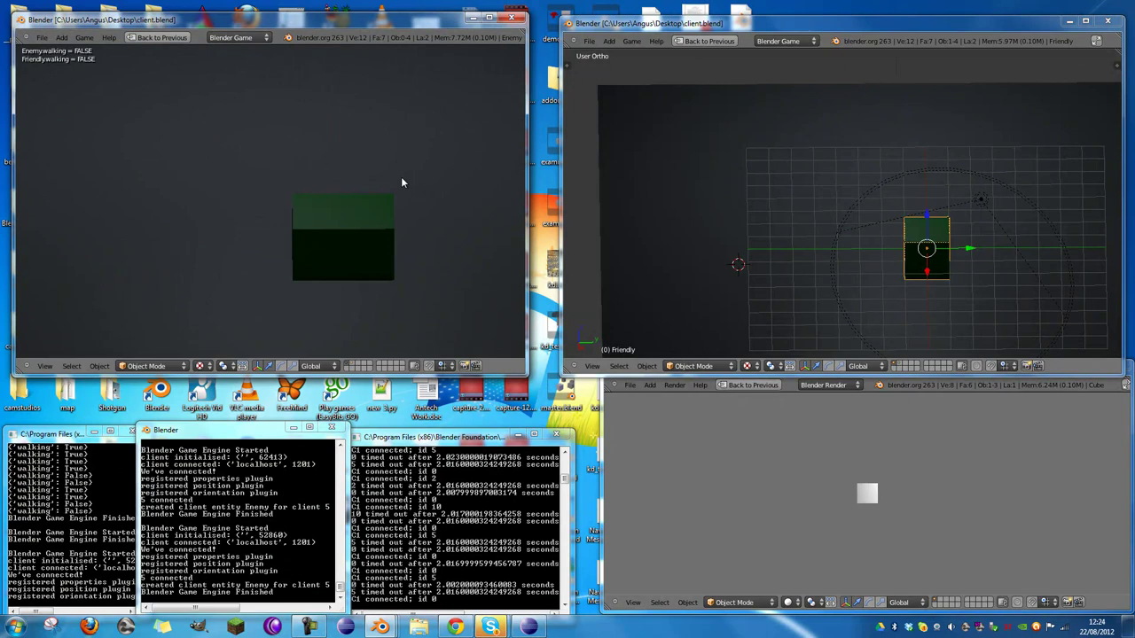
key("Escape")
key("p")
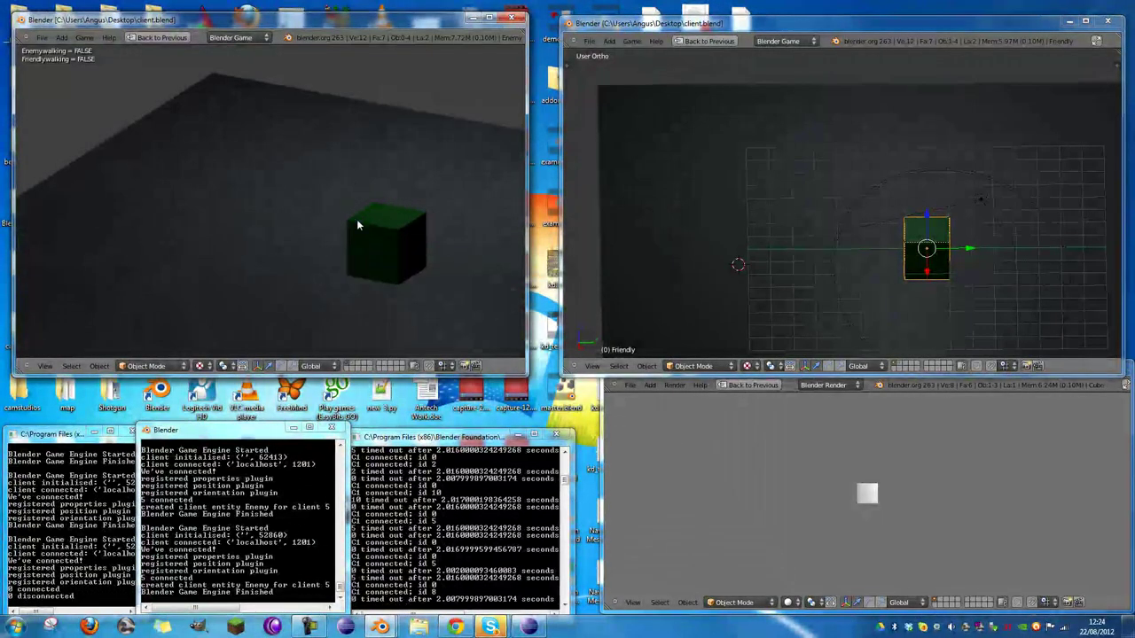
Step: Reload client.blend in the second client and start its game from an angled view
left_click(673, 188)
key("ctrl+o")
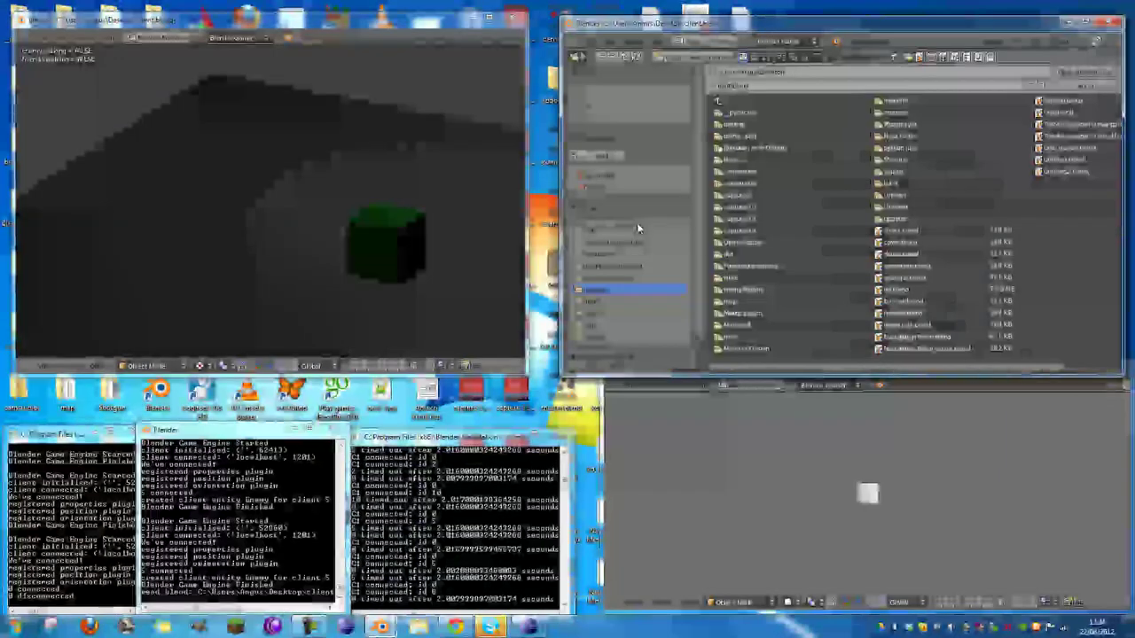
key("Return")
scroll(704, 247, "up", 1)
scroll(703, 247, "down", 4)
middle_click_drag(704, 246, 636, 184)
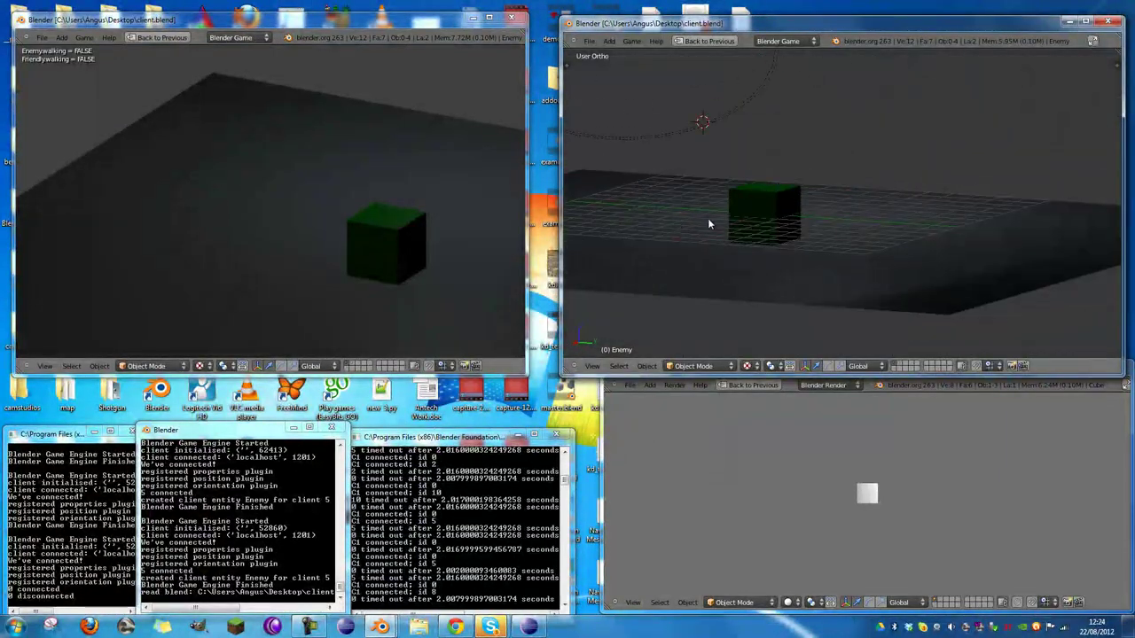
key("p")
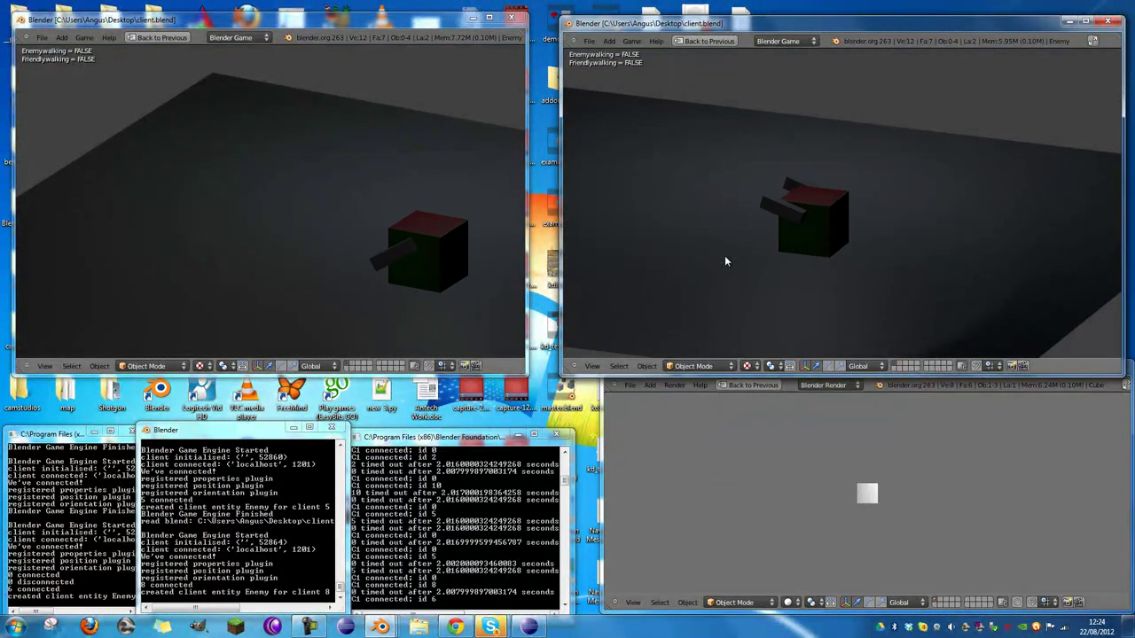
Step: Stop the running games in both clients and start them again from the same angled views
key("Escape")
left_click(494, 231)
key("Escape")
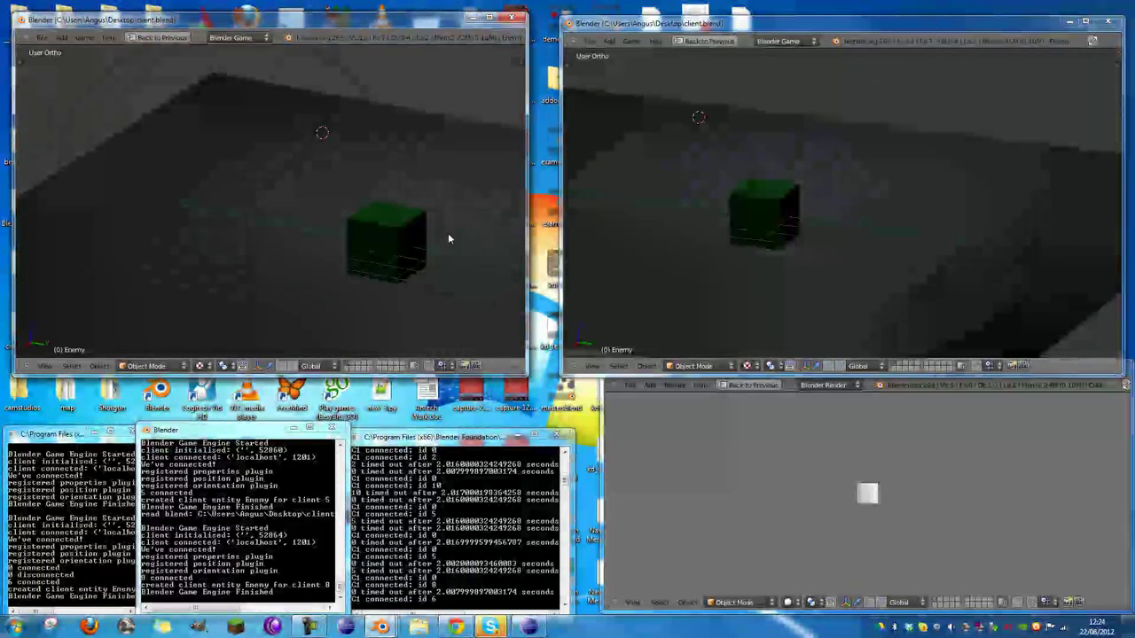
key("p")
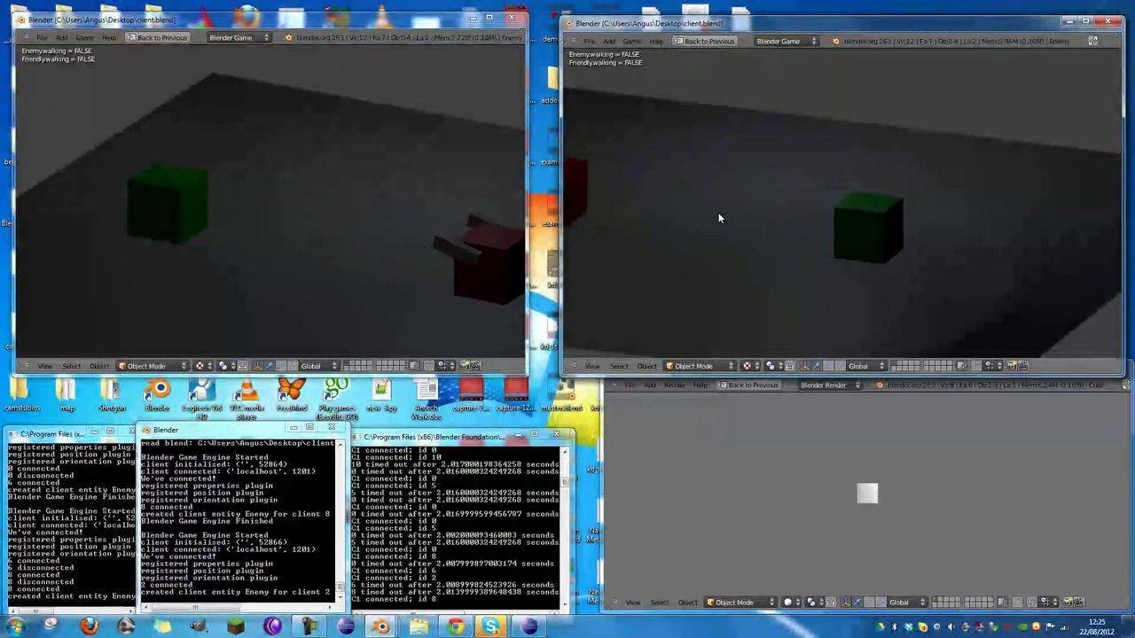
Step: Move and turn Friendly in the second client to test Enemy's motion in the first, and stop both games
key("w")
key("Right")
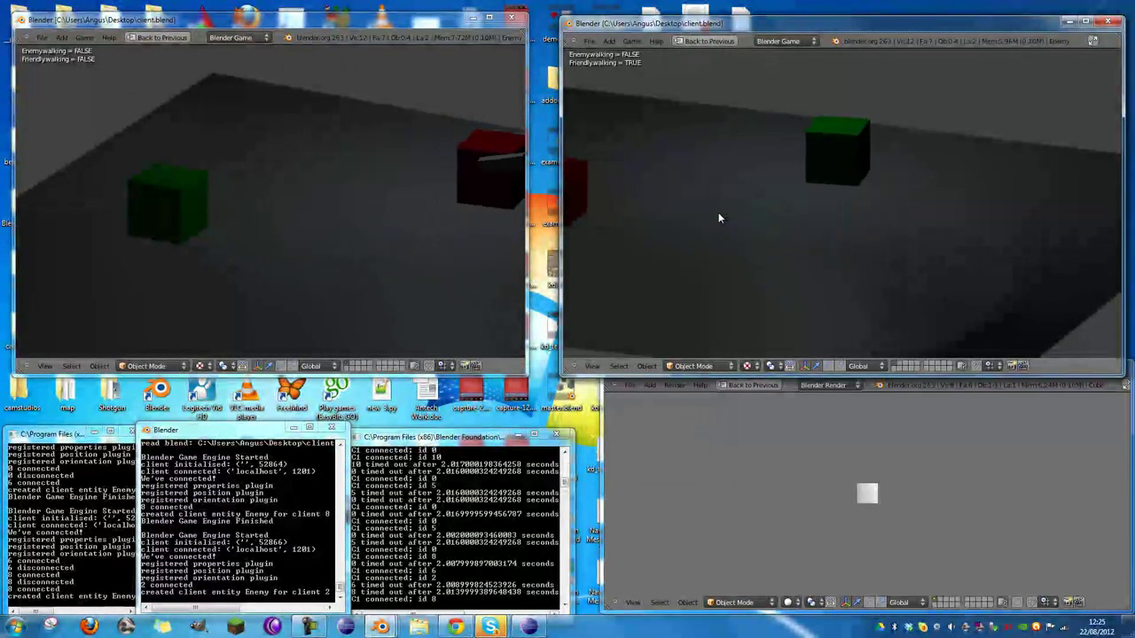
key("Left")
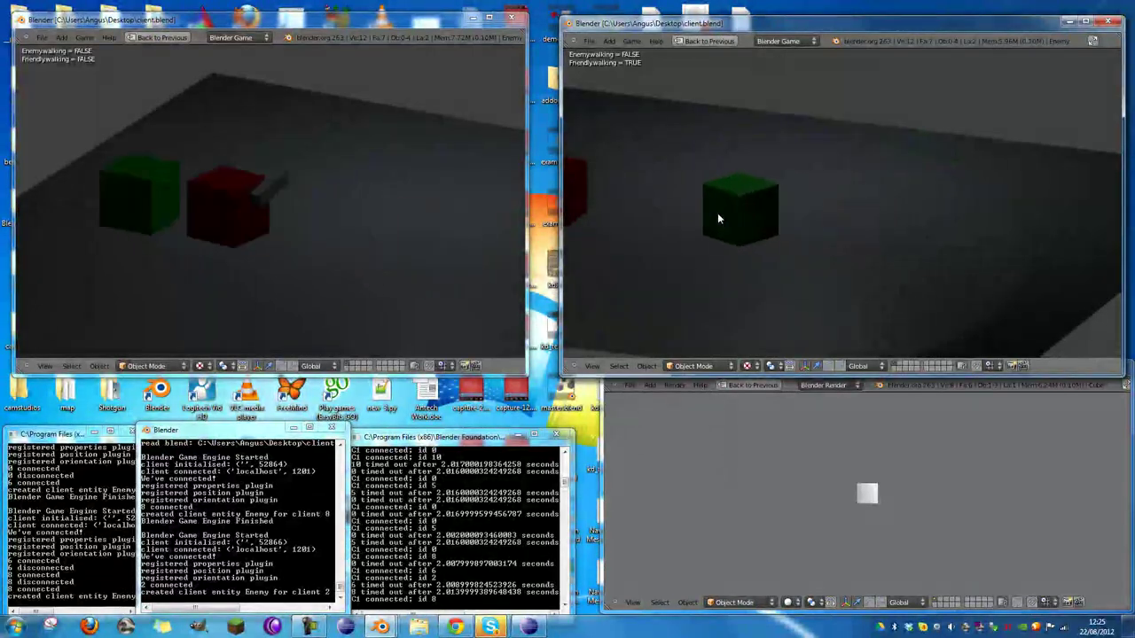
key("Right")
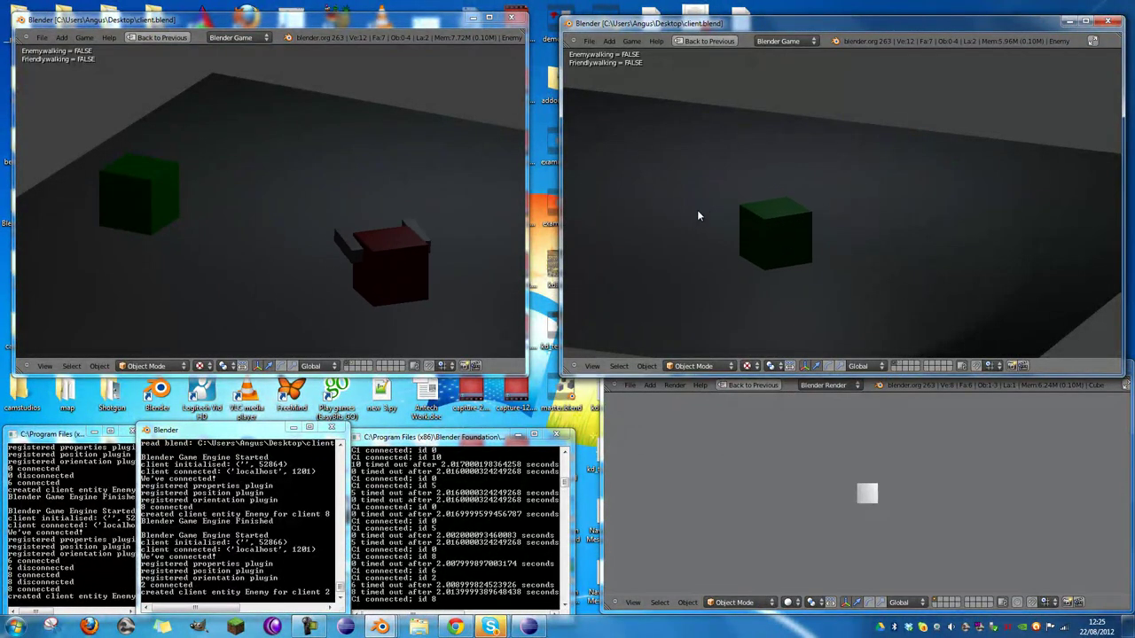
key("Escape")
left_click(430, 205)
key("Escape")
Step: Select Friendly in the first client to check its network plugin settings, and run both games with the 3D view maximised
key("ctrl+Up")
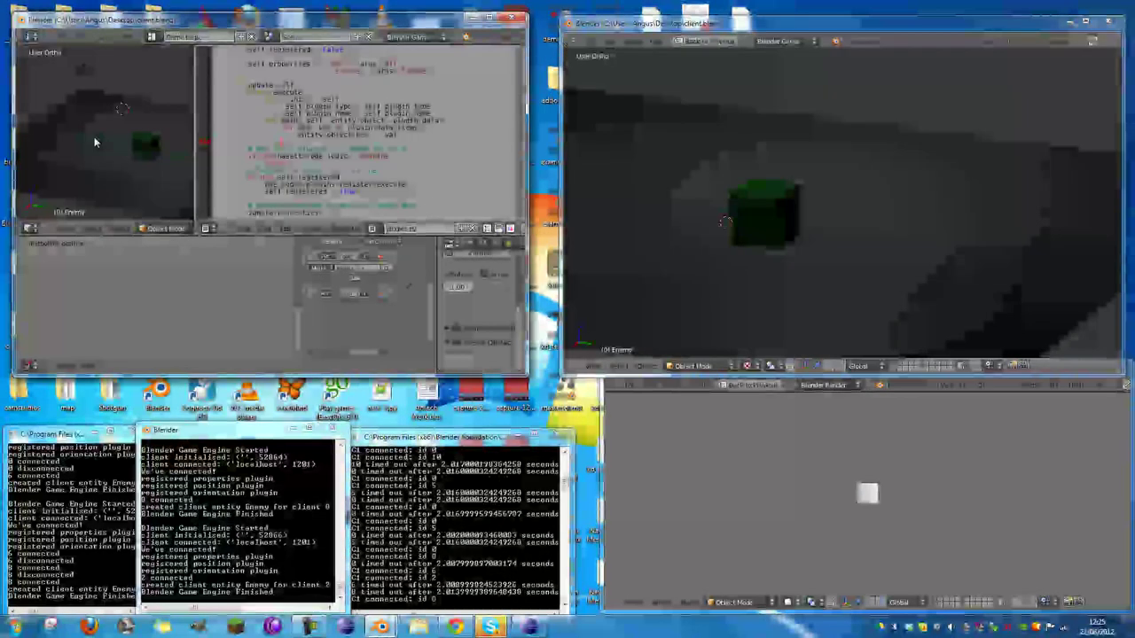
scroll(103, 142, "down", 3)
right_click(122, 144)
scroll(238, 282, "up", 4)
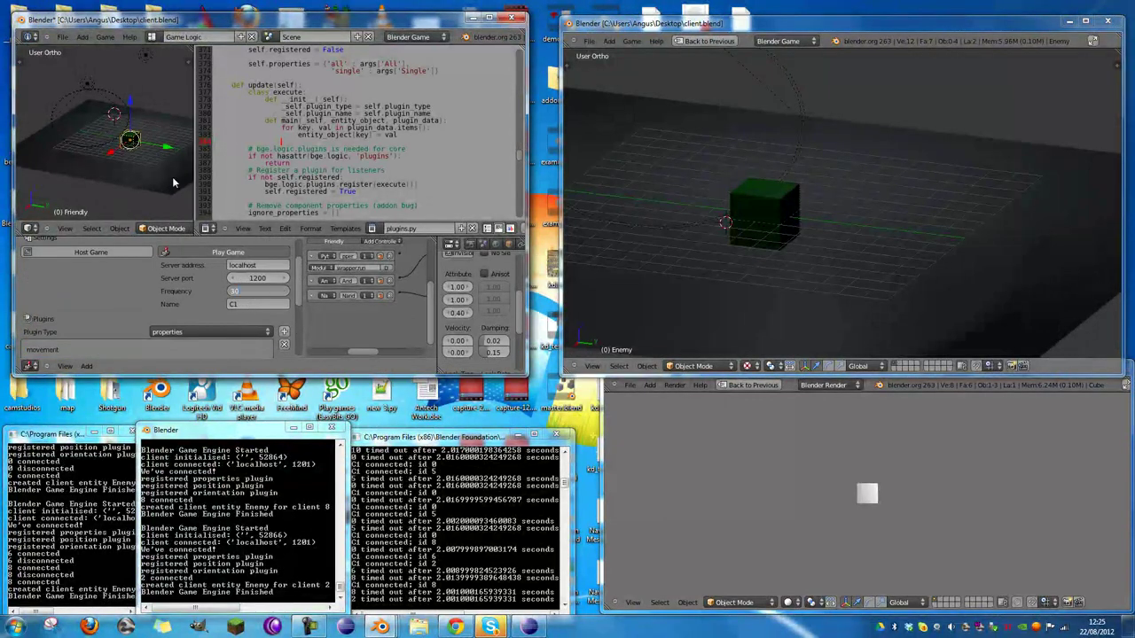
key("ctrl+Up")
key("p")
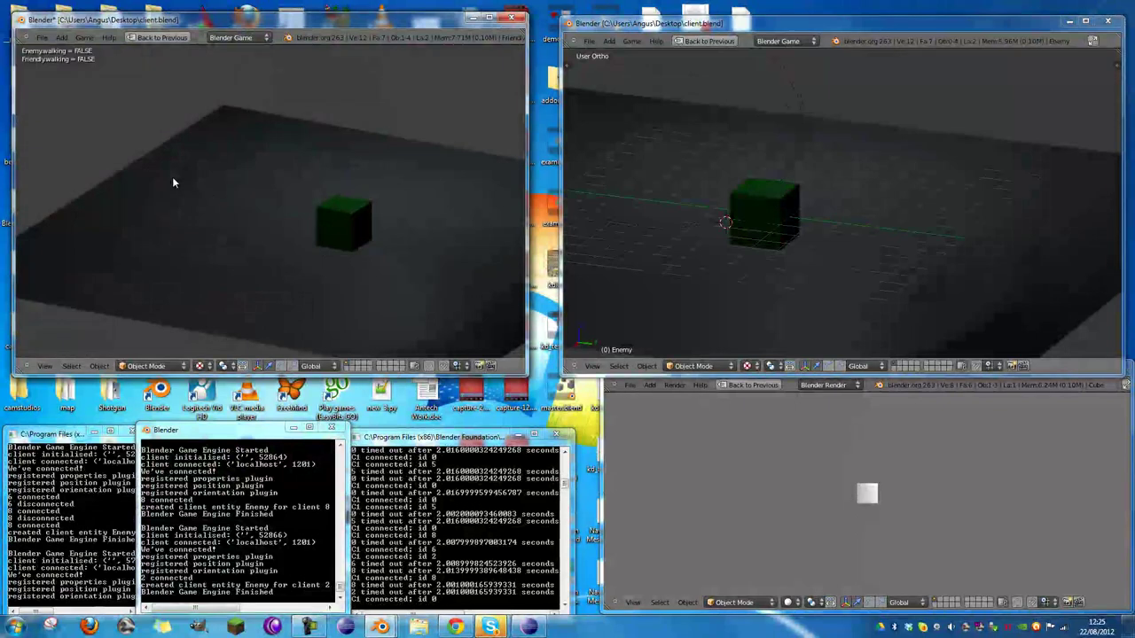
key("p")
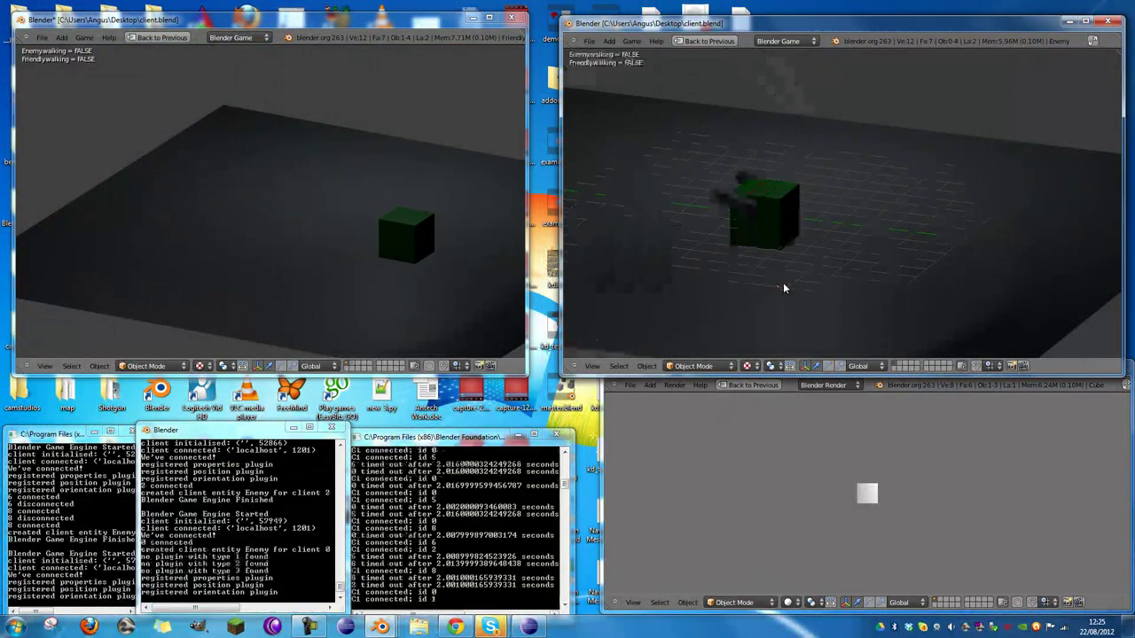
Step: Move Friendly forwards and backwards in the second client to compare the walking property in both, and end both games
key("w")
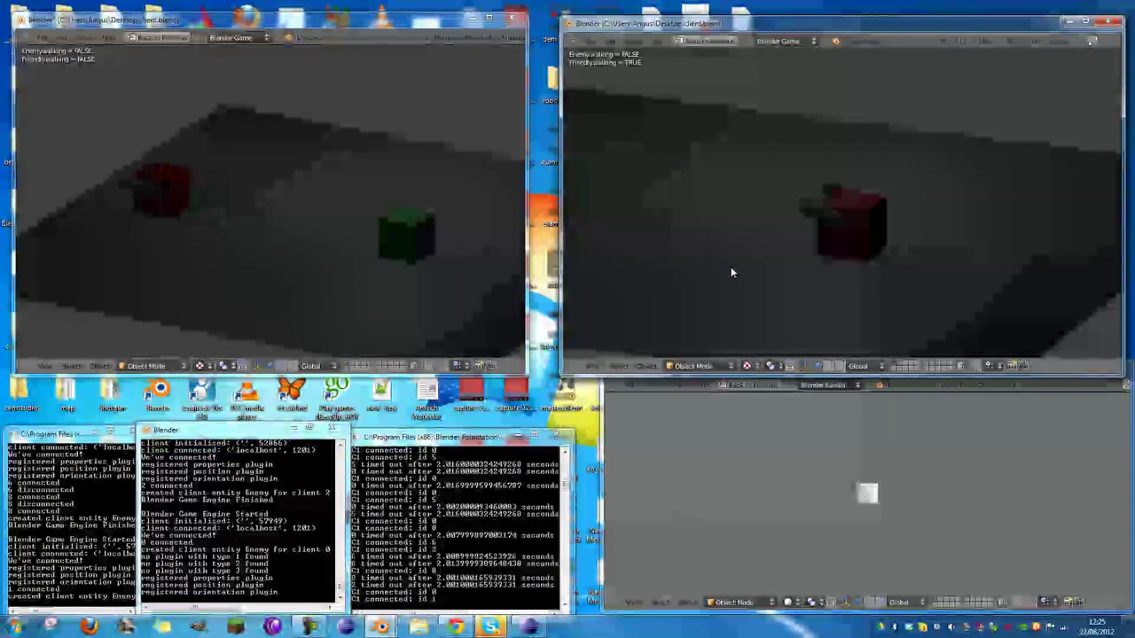
key("s")
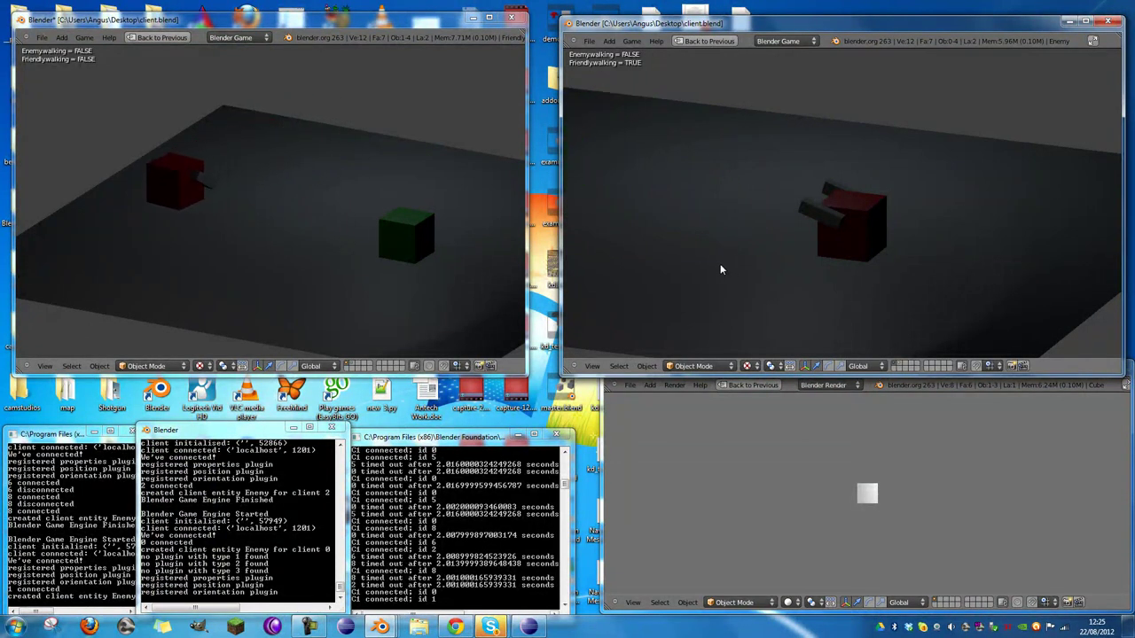
key("Escape")
key("Escape")
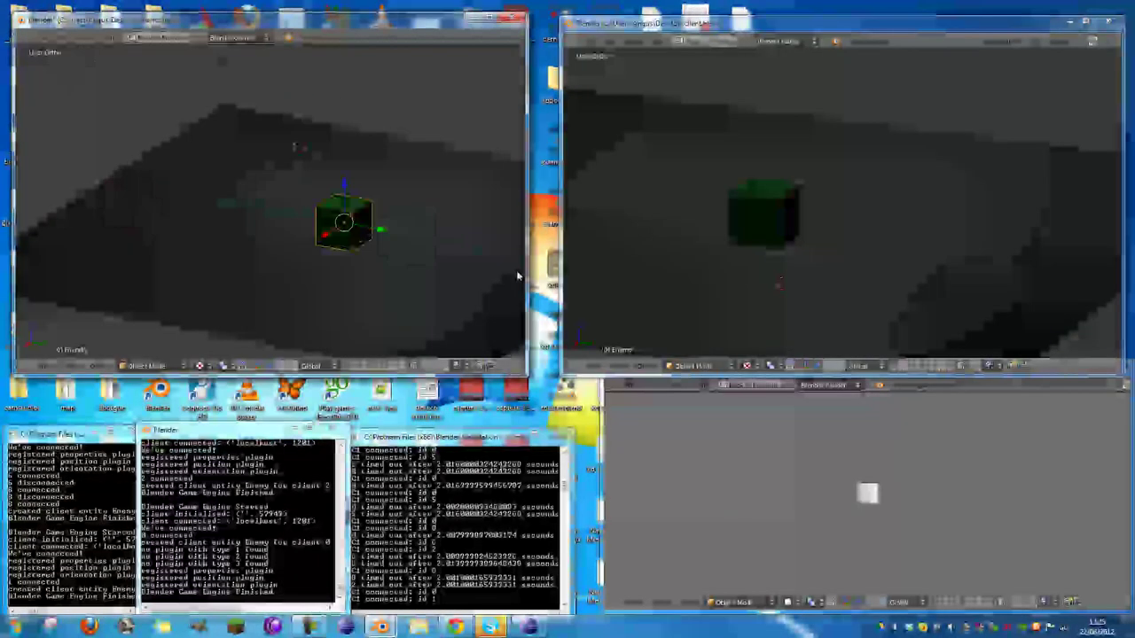
Step: Select Enemy on its layer in the first client and remove its multiplayer plugins
key("ctrl+Up")
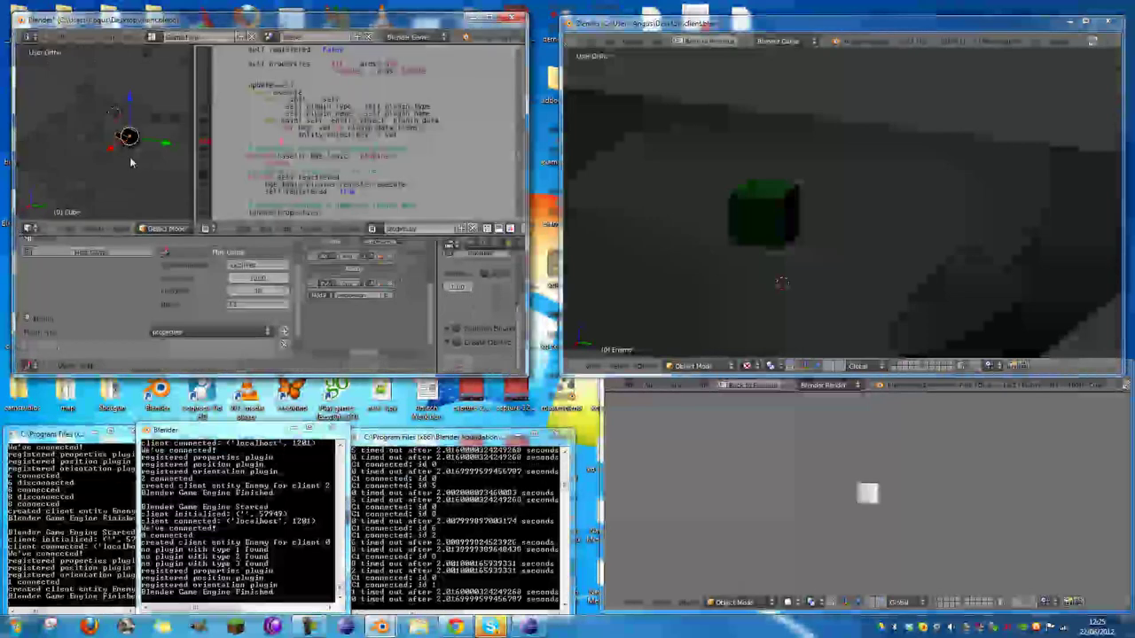
scroll(202, 321, "down", 1)
left_click(283, 317)
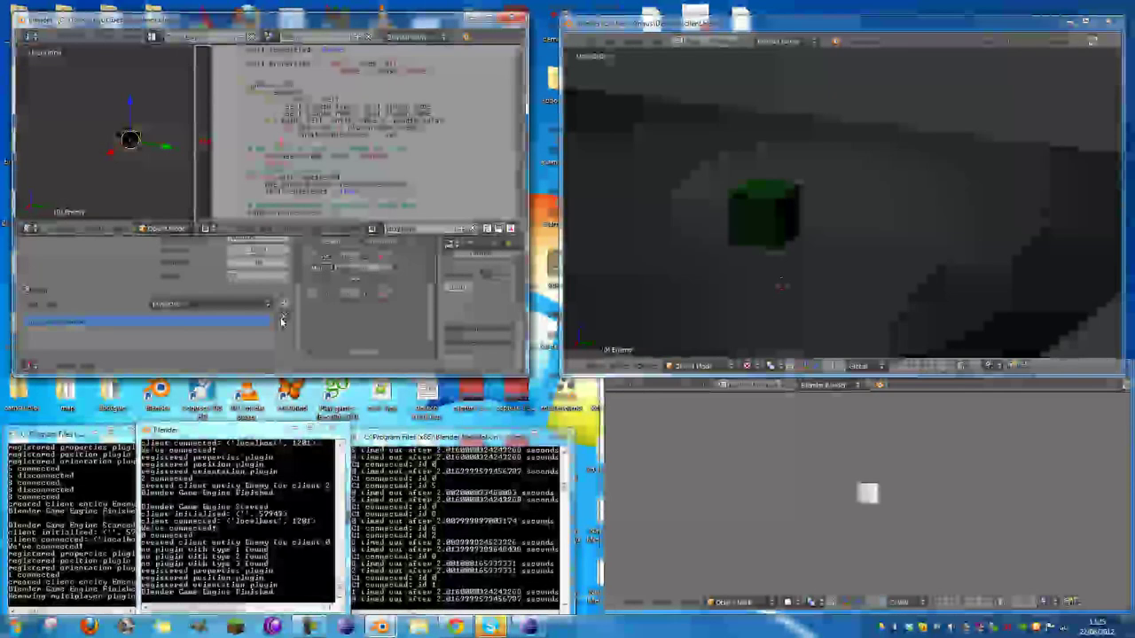
Step: Maximise the 3D view on layer 1, save over client.blend, and reload it in the second client to run its game
key("ctrl+Up")
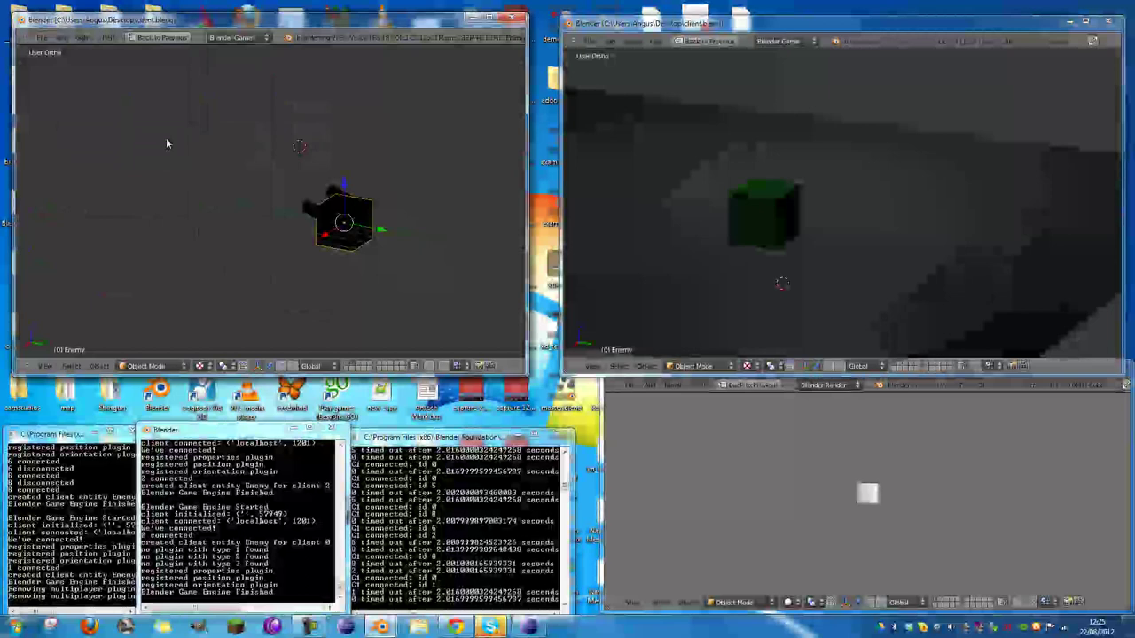
key("1")
key("ctrl+s")
left_click(167, 142)
left_click(780, 221)
key("ctrl+o")
key("Return")
key("Return")
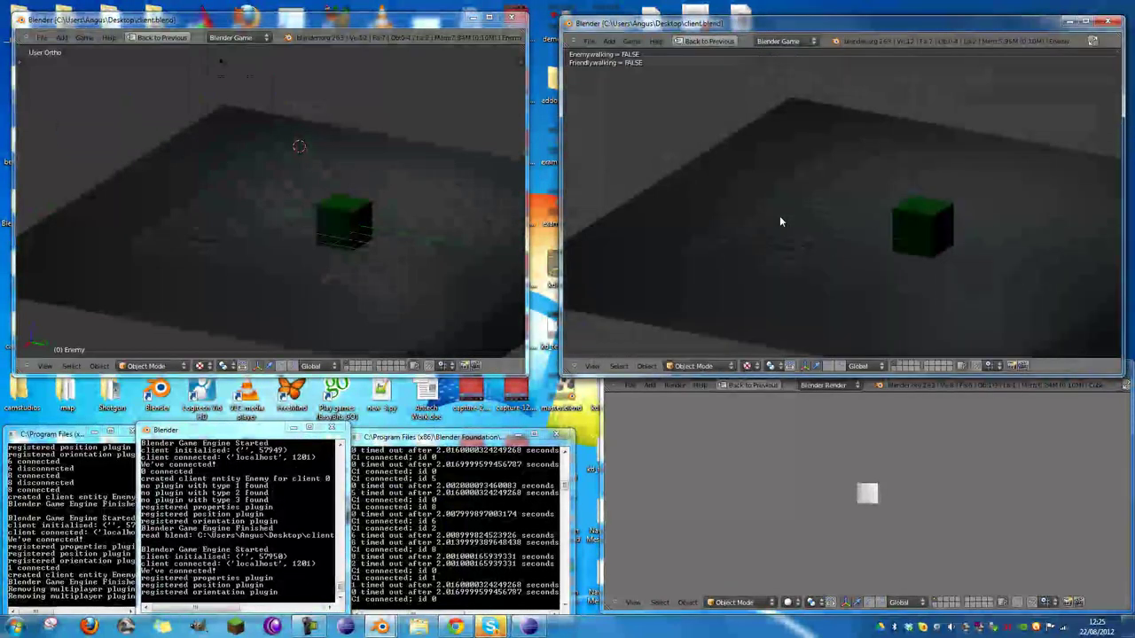
Step: Run the first client's game, move Friendly there to test Enemy in the second client, and stop both games
key("p")
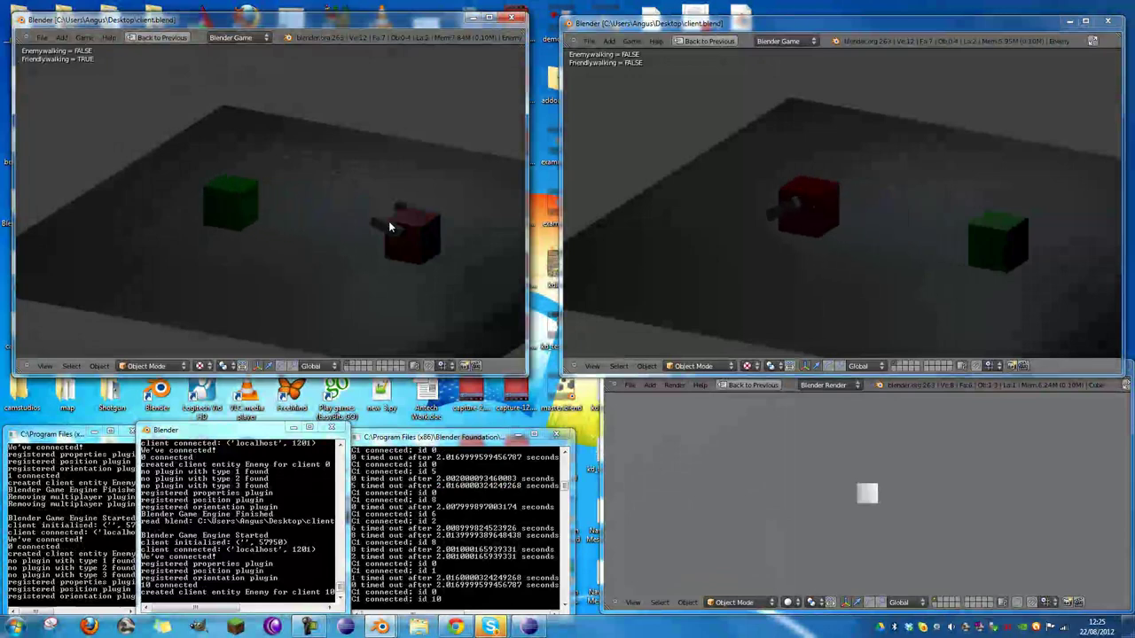
key("d")
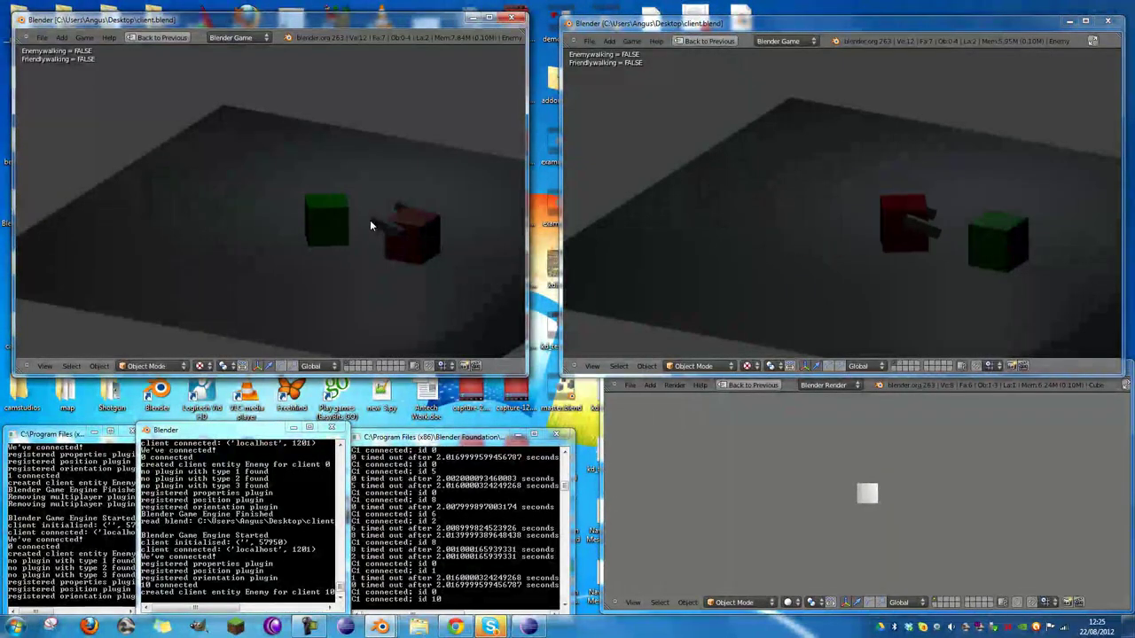
key("Escape")
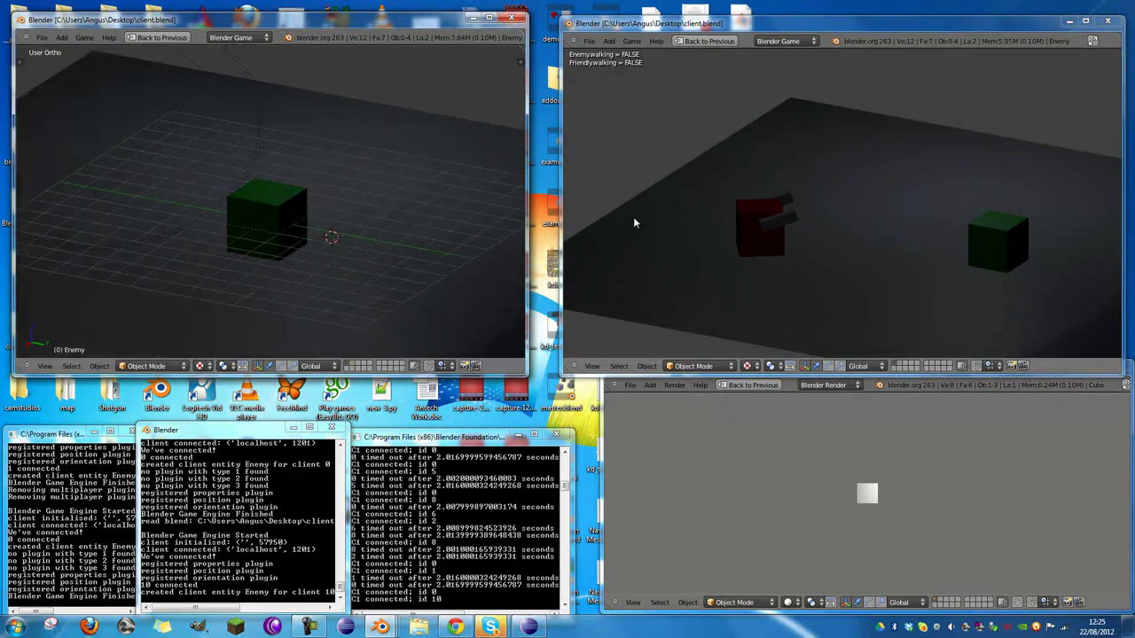
left_click(634, 223)
key("Escape")
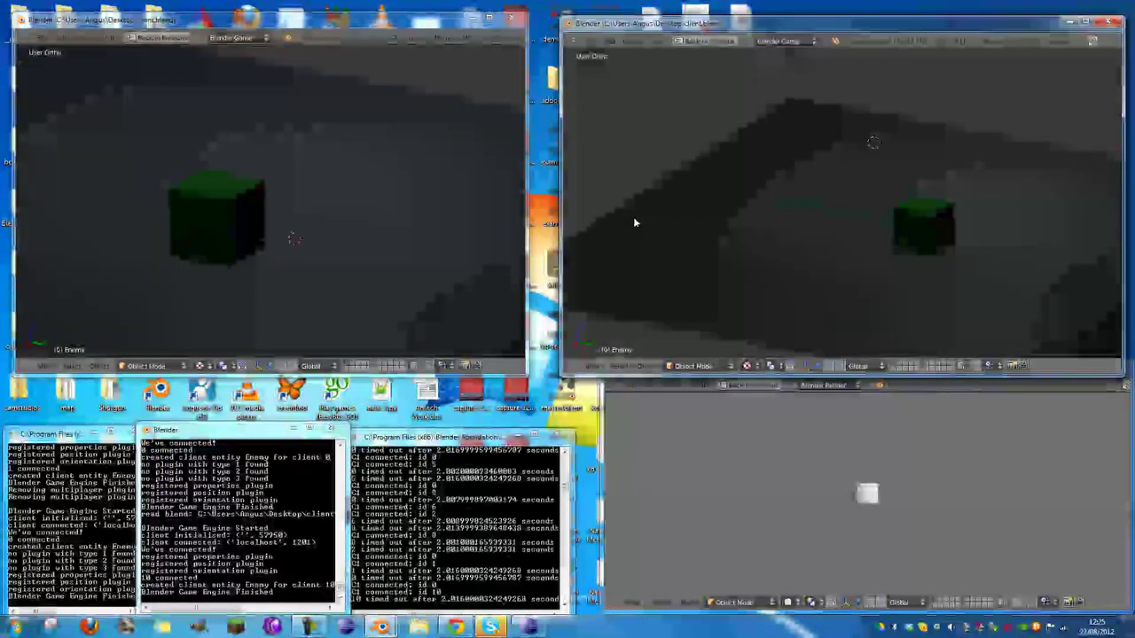